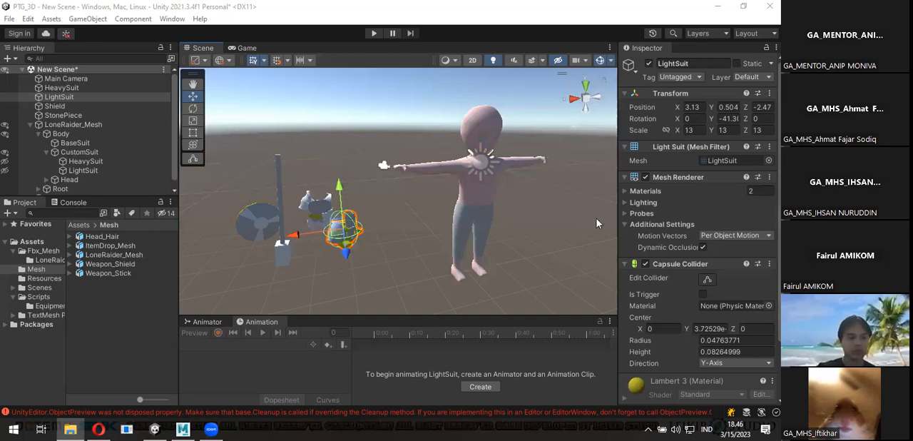
left_click_drag(406, 223, 327, 221, "alt")
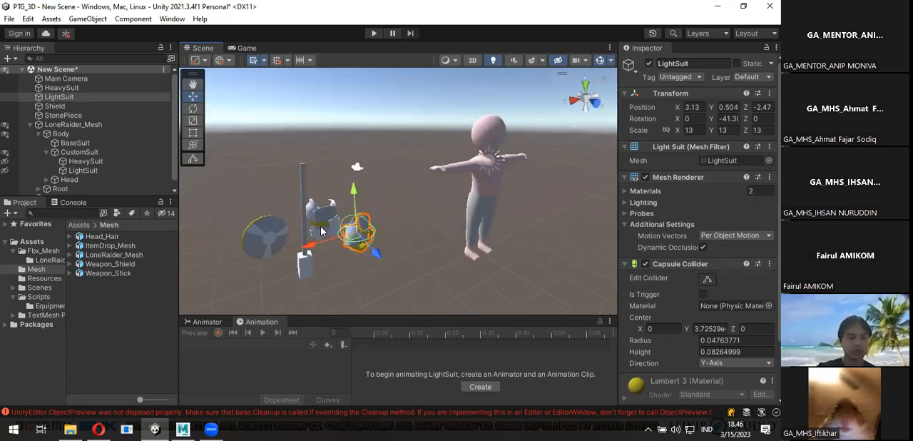
left_click_drag(307, 232, 451, 165, "alt")
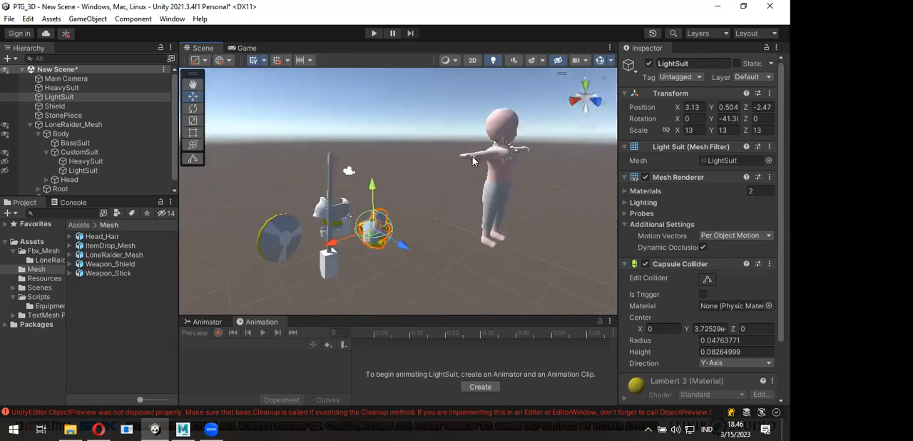
left_click_drag(493, 202, 523, 214, "alt")
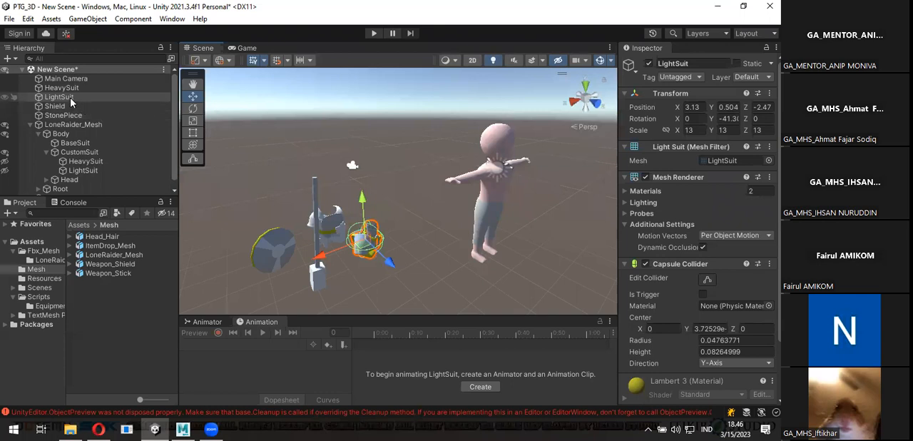
- Inspect the Weapon_Stick mesh asset's Model import settings and rotate its 3D preview
left_click(126, 277)
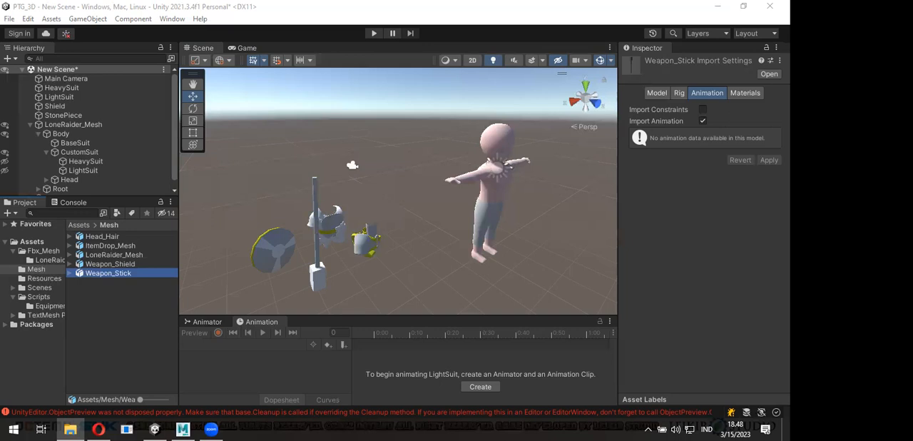
left_click_drag(396, 200, 361, 187, "alt")
left_click(118, 273)
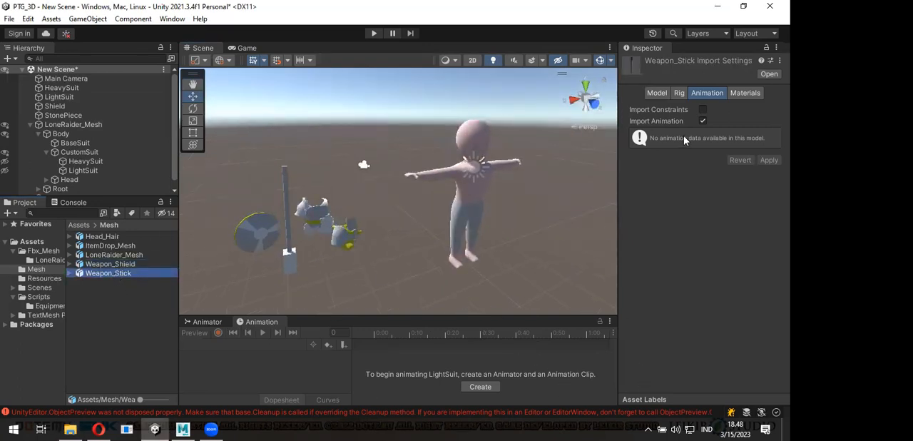
left_click(659, 97)
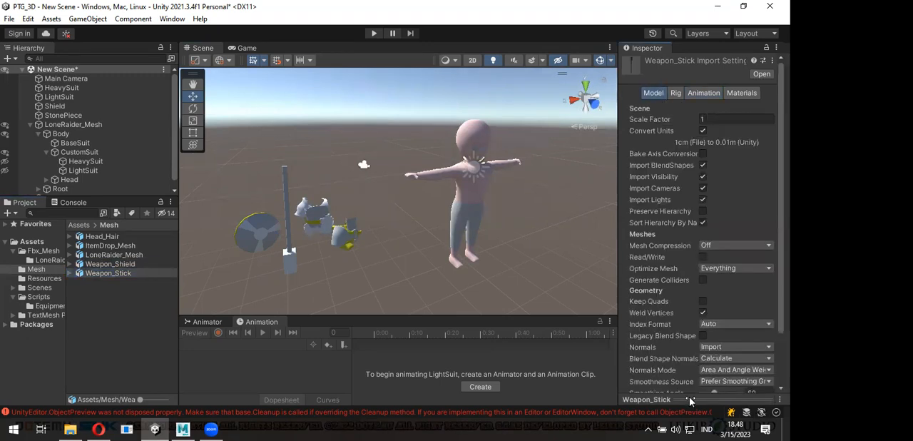
left_click(689, 400)
left_click_drag(719, 263, 810, 263)
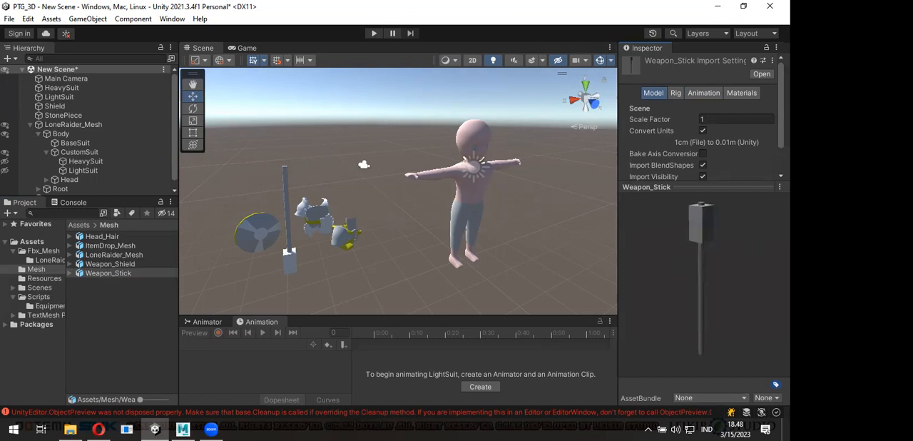
key("alt+Tab")
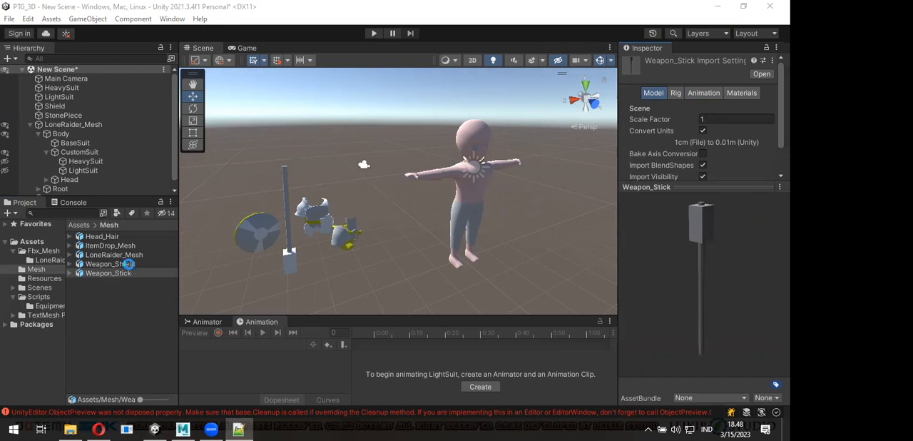
- Preview the Weapon_Shield mesh asset and compare it with the shield already in the scene
left_click(133, 264)
left_click_drag(707, 287, 647, 294)
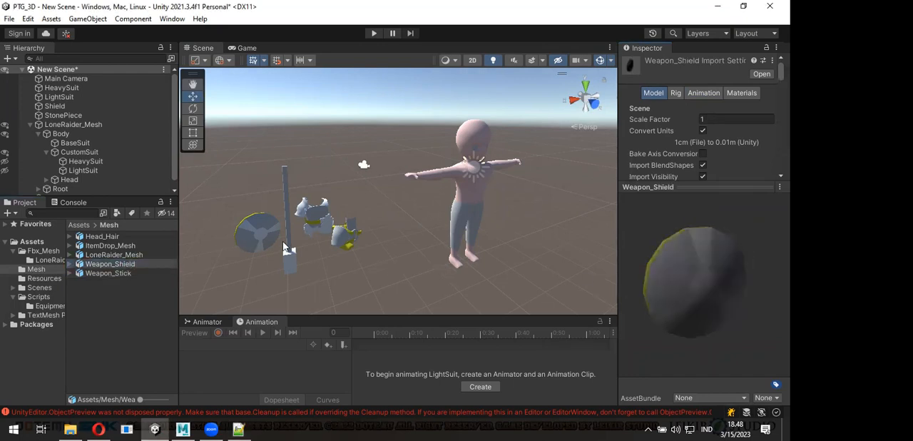
left_click_drag(326, 247, 350, 238, "alt")
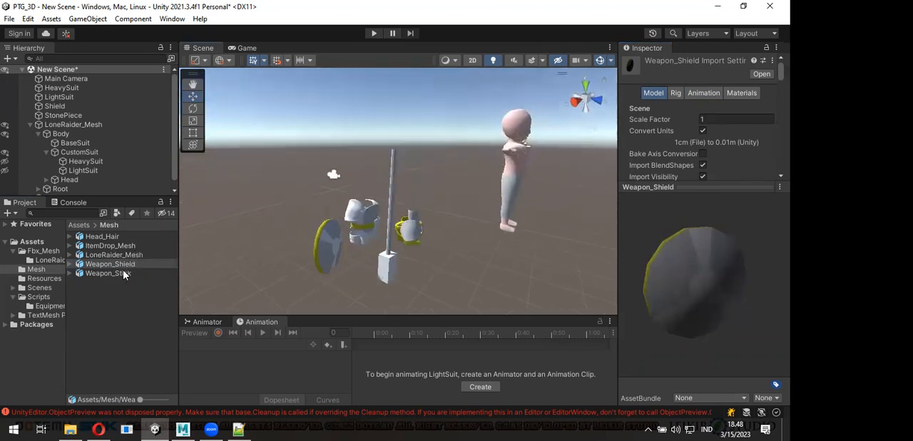
- Add the Weapon_Stick mesh to the scene in front of the existing items and scale it to 13 on X, Y and Z
left_click(124, 274)
left_click_drag(102, 277, 431, 268)
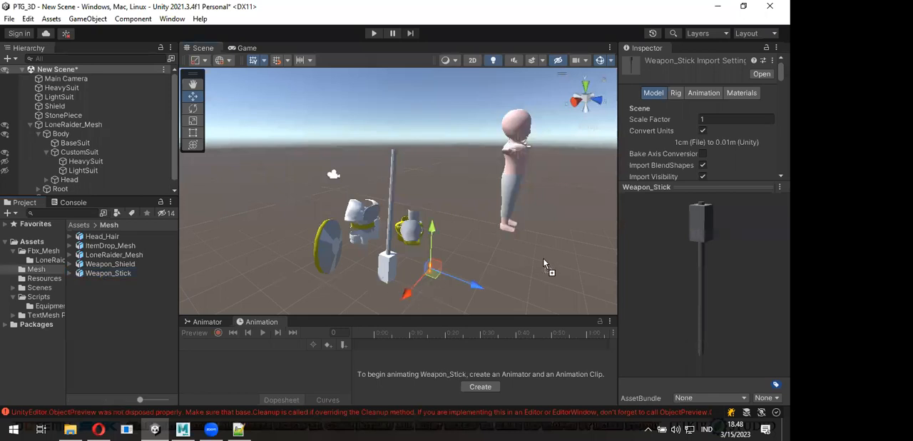
left_click(689, 141)
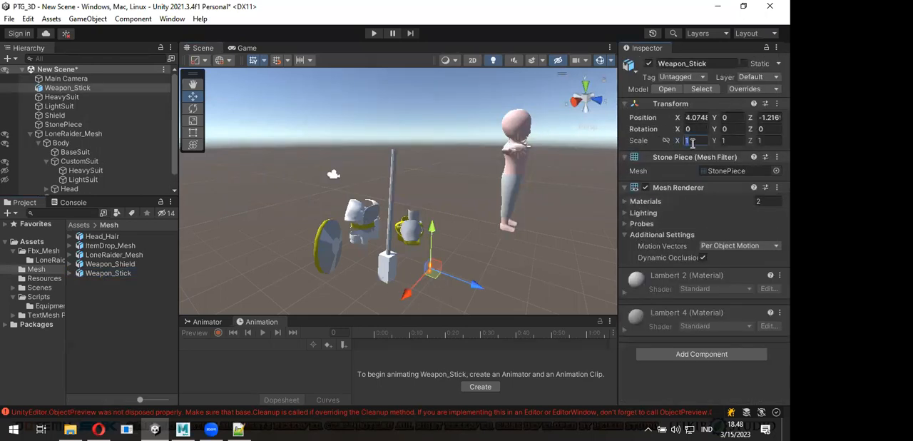
type("13")
left_click(727, 141)
type("13")
left_click(764, 142)
type("13")
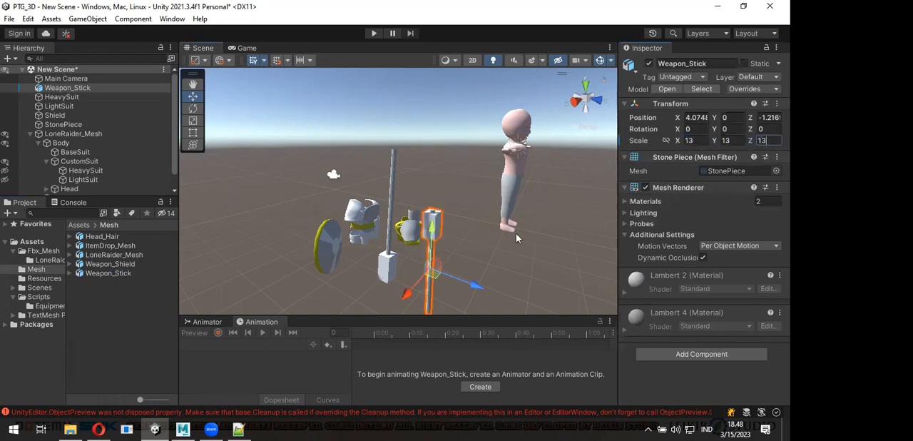
- Raise the new Weapon_Stick object above the ground to a Y position of 1.18
left_click(527, 226)
left_click_drag(463, 251, 382, 231, "alt")
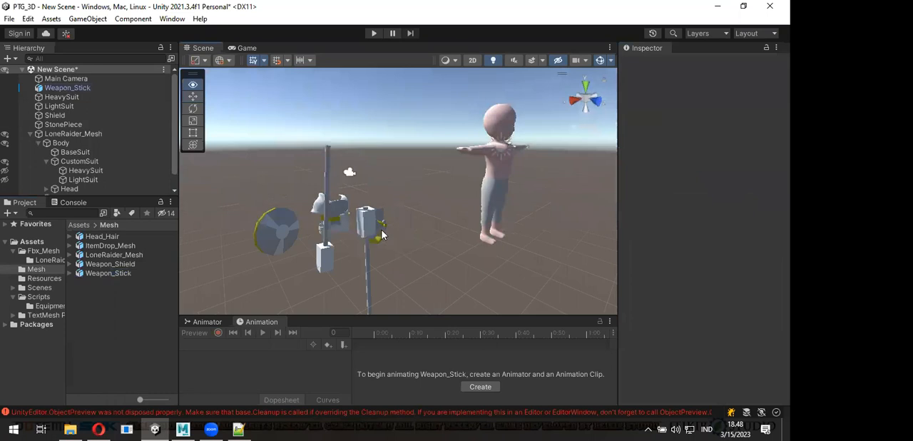
left_click(371, 229)
left_click_drag(449, 240, 390, 212, "alt")
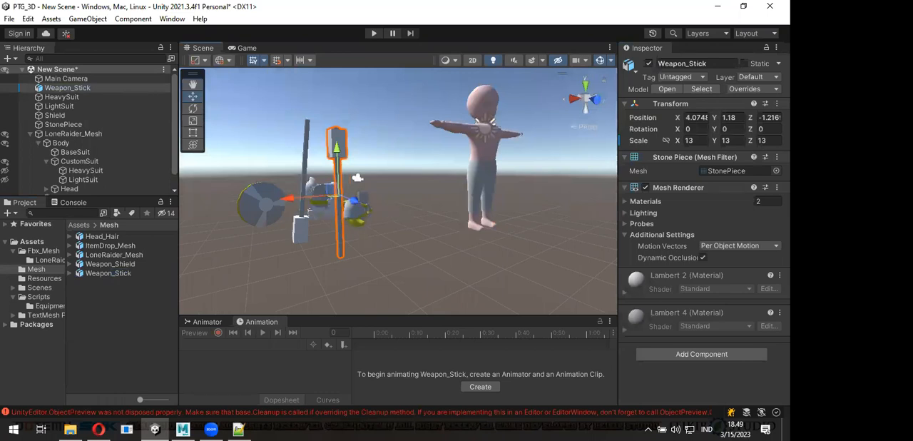
key("alt+Tab")
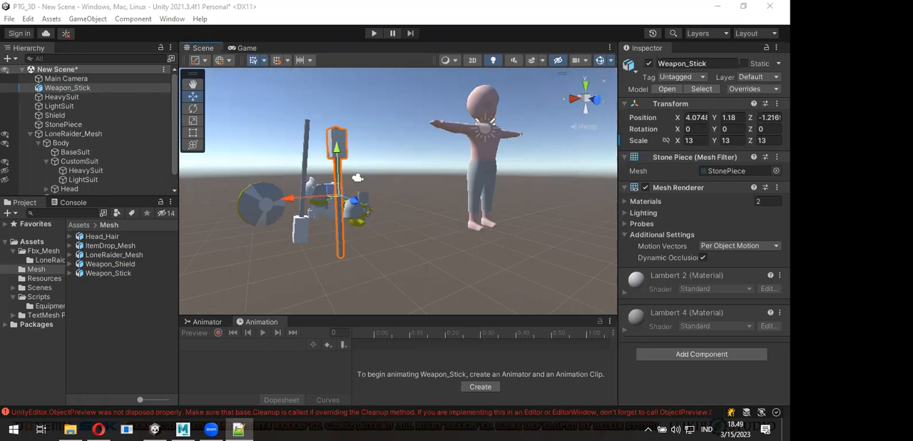
- Add the Weapon_Shield mesh to the scene beside the new stick and scale it to 13 on X, Y and Z
left_click_drag(329, 228, 446, 264, "alt")
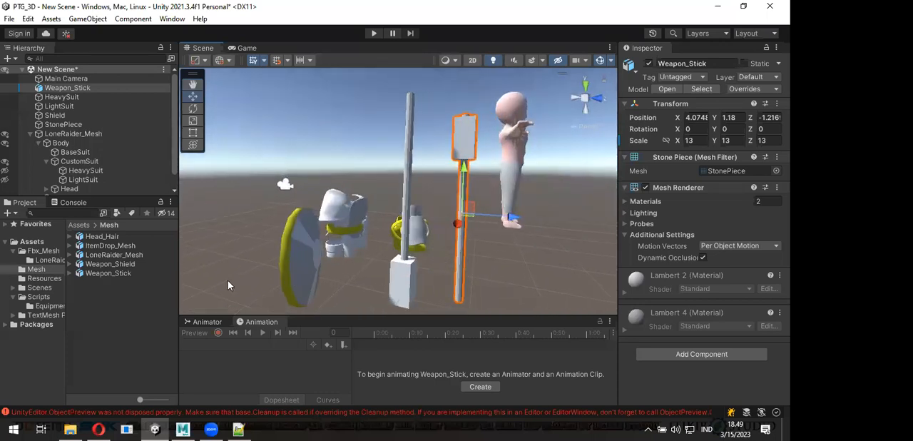
left_click_drag(128, 265, 531, 273)
left_click(700, 141)
type("13")
key("Tab")
type("13")
key("Tab")
type("13")
- Raise the new Weapon_Shield object to a Y position of 0.51
left_click(503, 243)
left_click_drag(503, 244, 407, 278, "alt")
left_click(414, 271)
left_click_drag(387, 218, 387, 197)
left_click_drag(319, 227, 289, 251, "alt")
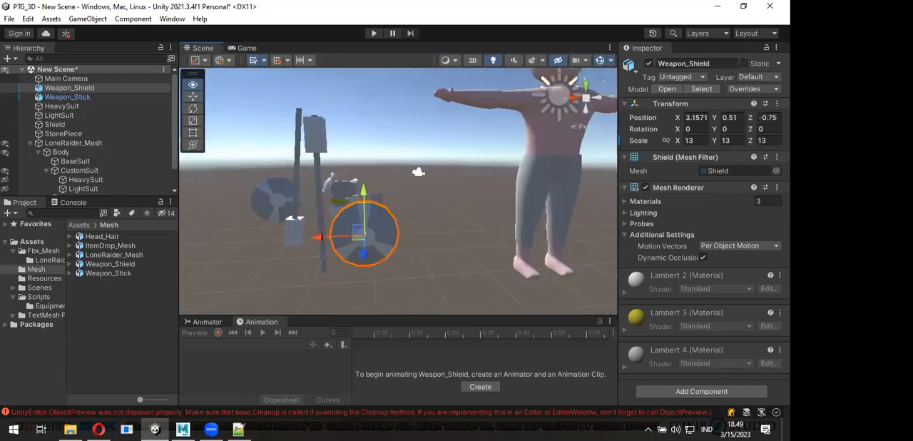
left_click_drag(391, 225, 524, 199, "alt")
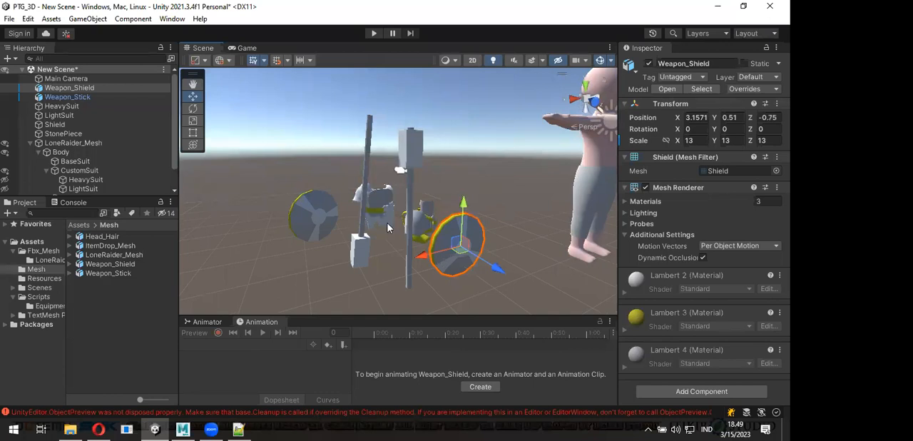
- Compare the orientation and transform of the Weapon_Stick object with the existing StonePiece object from several angles
left_click(99, 99)
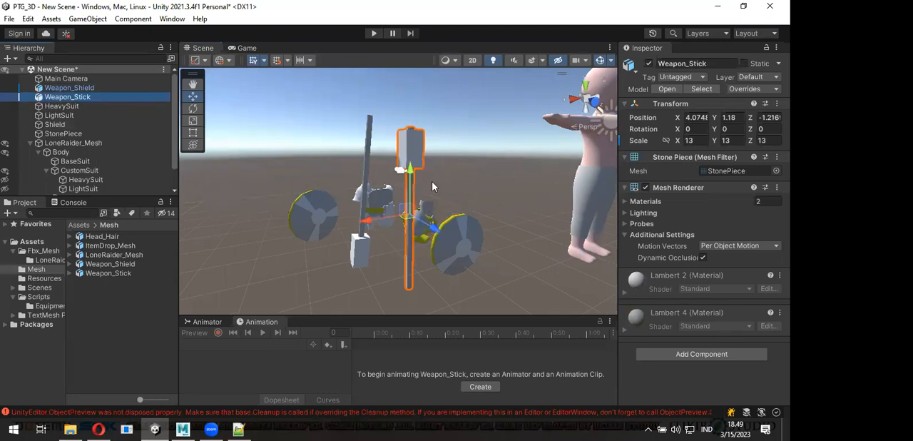
left_click_drag(379, 220, 469, 170, "alt")
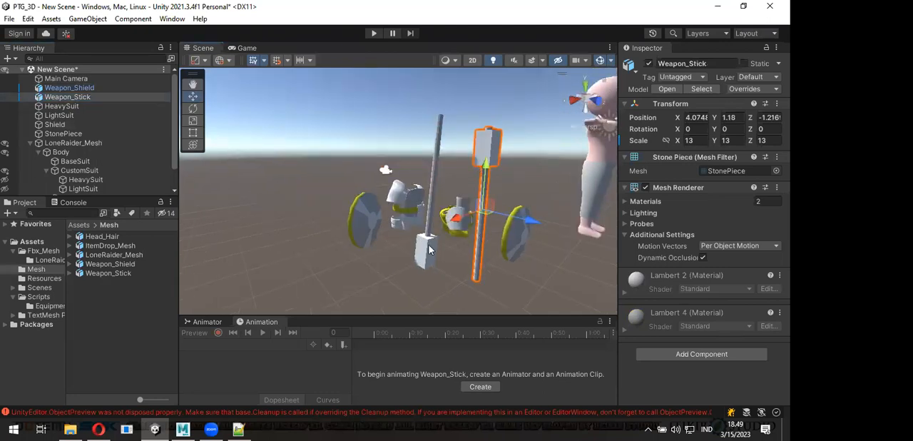
left_click(437, 139)
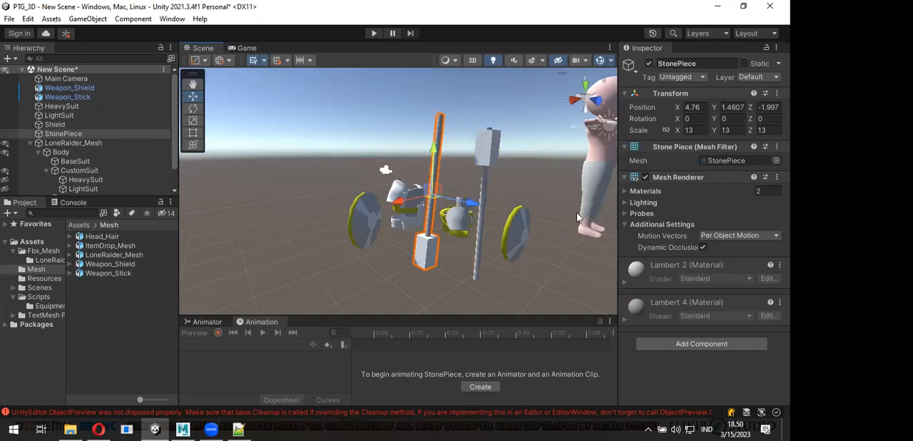
scroll(580, 217, "up", 3)
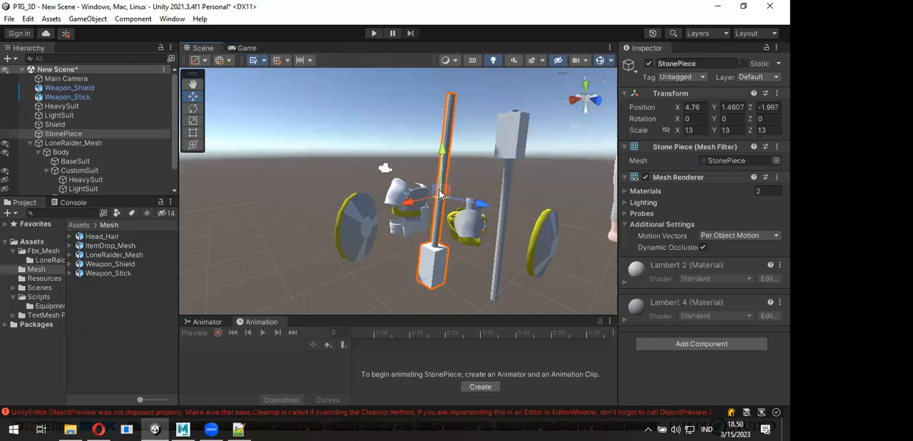
left_click(517, 133)
left_click_drag(517, 133, 467, 162, "alt")
middle_click_drag(468, 164, 481, 130)
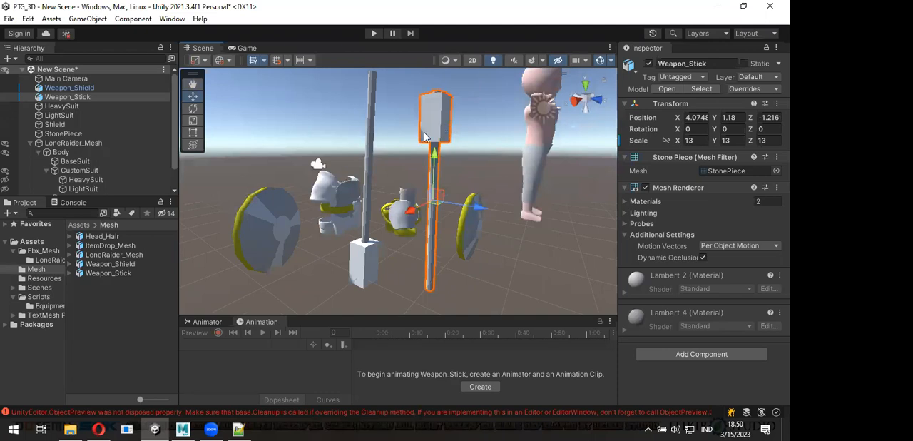
left_click(372, 104)
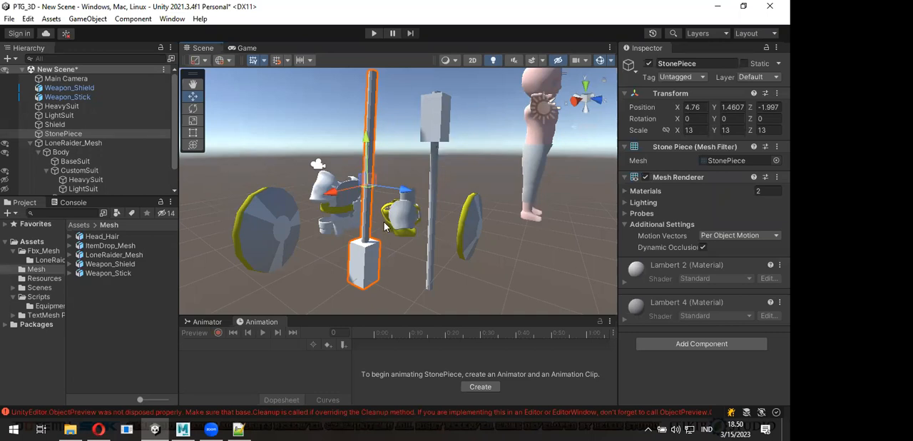
left_click_drag(381, 227, 438, 164, "alt")
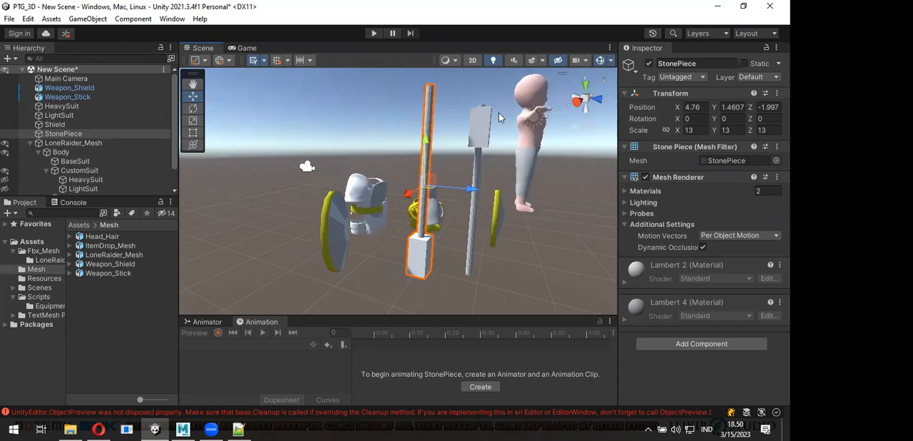
left_click_drag(499, 170, 420, 155, "alt")
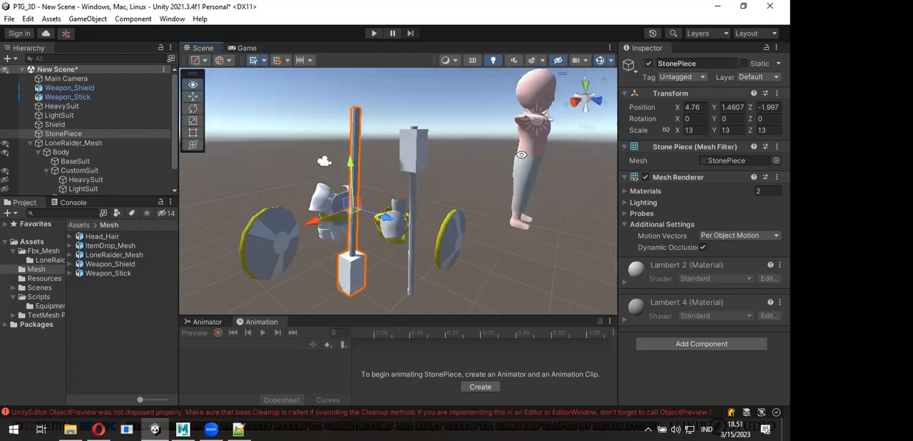
left_click_drag(522, 154, 380, 164, "alt")
- Delete the Weapon_Shield and Weapon_Stick objects from the scene
left_click(98, 87)
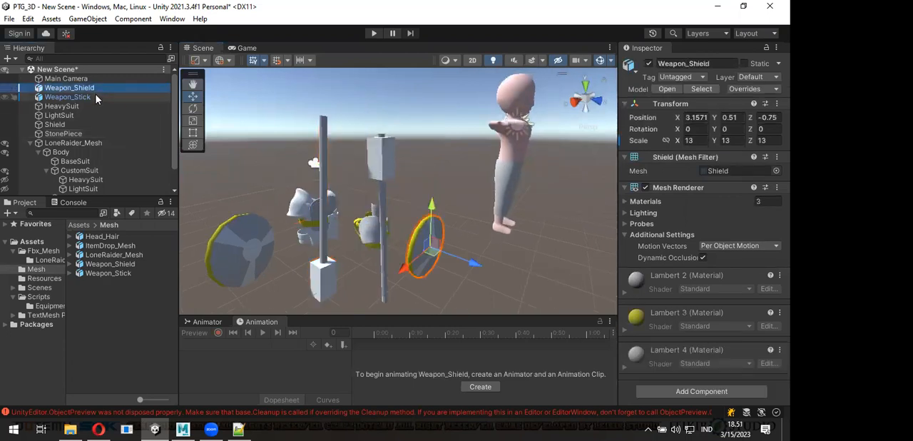
left_click(96, 97, "ctrl")
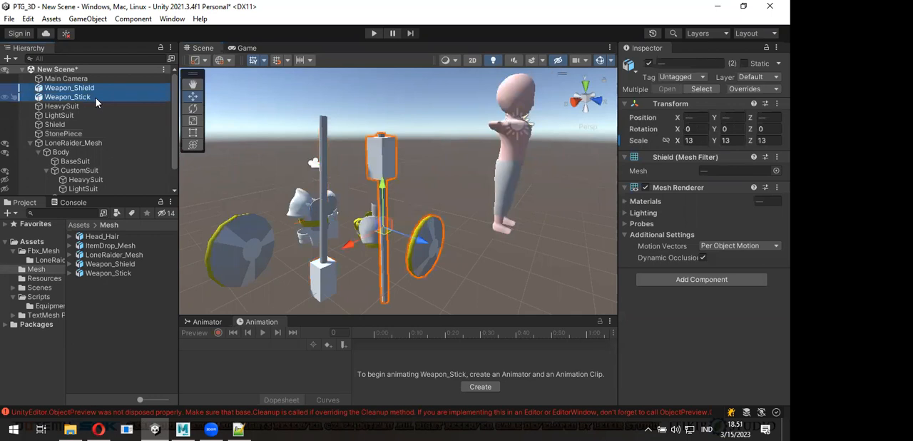
key("Delete")
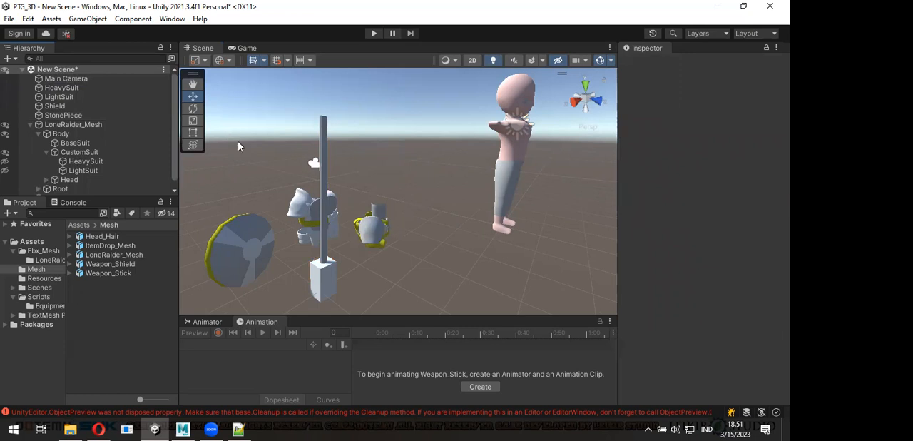
- Examine the LoneRaider character from several angles, focusing on its body and outstretched hands
left_click_drag(492, 174, 349, 200, "alt")
middle_click_drag(342, 200, 454, 196)
left_click_drag(481, 227, 429, 208, "alt")
scroll(465, 229, "up", 2)
middle_click_drag(506, 228, 463, 225)
scroll(465, 224, "up", 1)
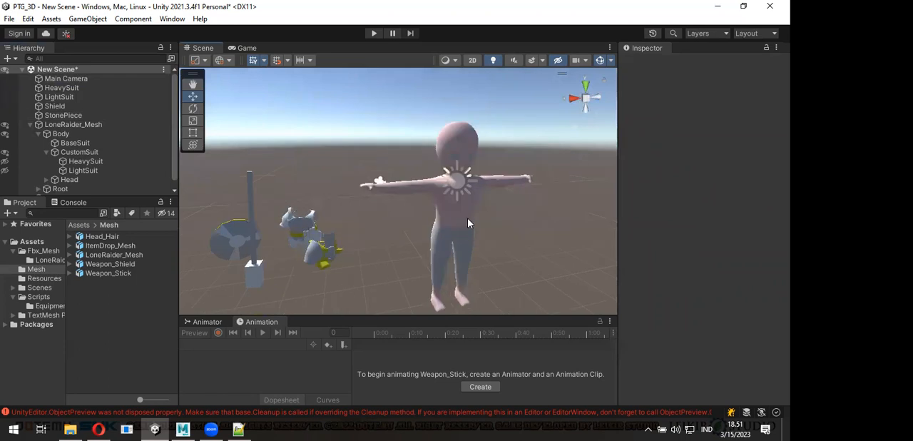
scroll(468, 224, "up", 2)
middle_click_drag(518, 235, 444, 225)
left_click_drag(444, 225, 474, 226, "alt")
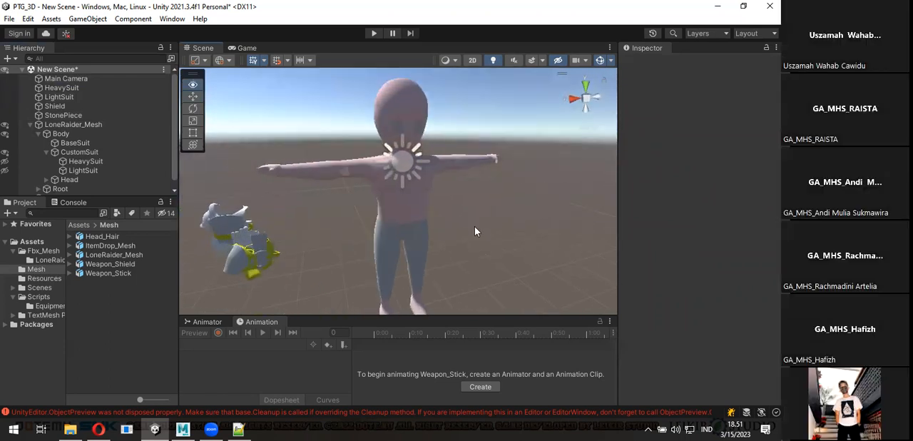
middle_click_drag(494, 221, 474, 226)
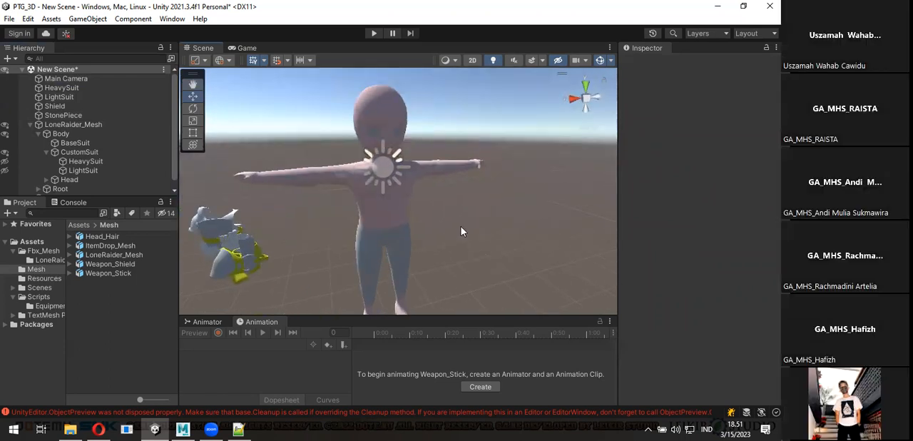
left_click_drag(334, 190, 355, 164, "alt")
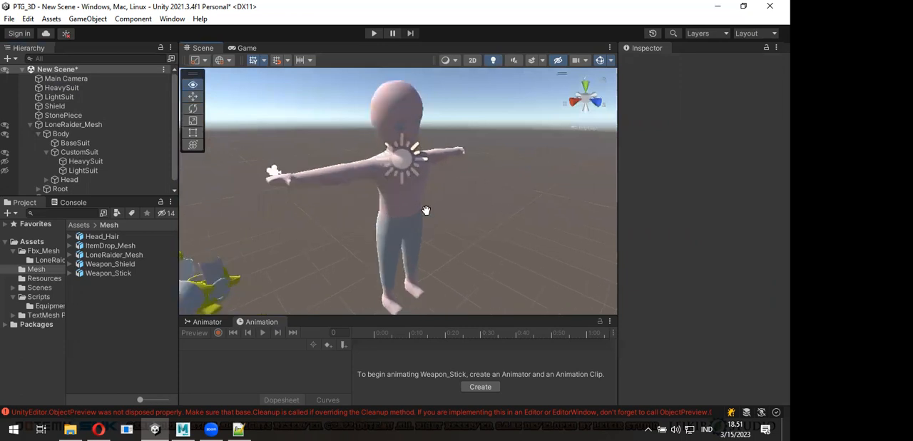
middle_click_drag(325, 217, 409, 209)
left_click_drag(409, 209, 265, 197, "alt")
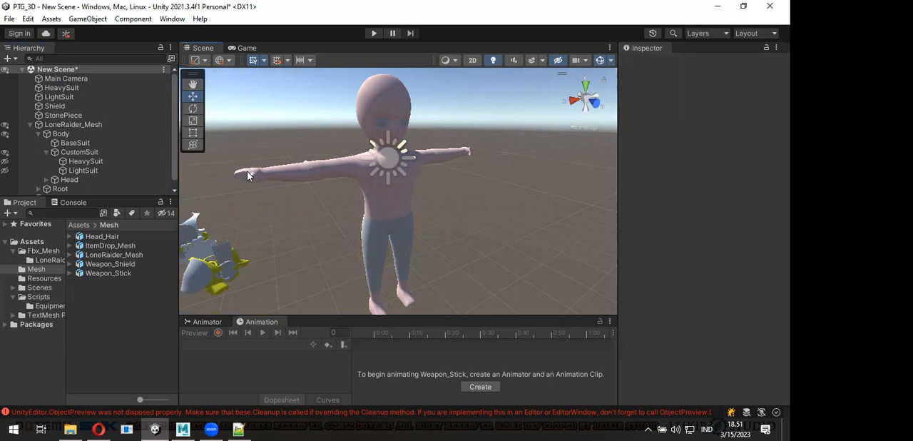
- Inspect the Body and Root objects under LoneRaider_Mesh, then collapse Body and expand Root to reveal its bones
key("alt")
left_click_drag(306, 203, 354, 168, "alt")
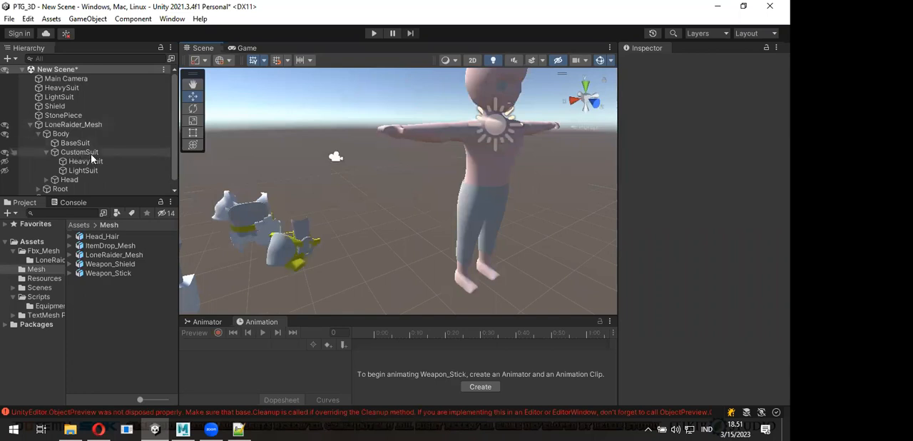
left_click(39, 134)
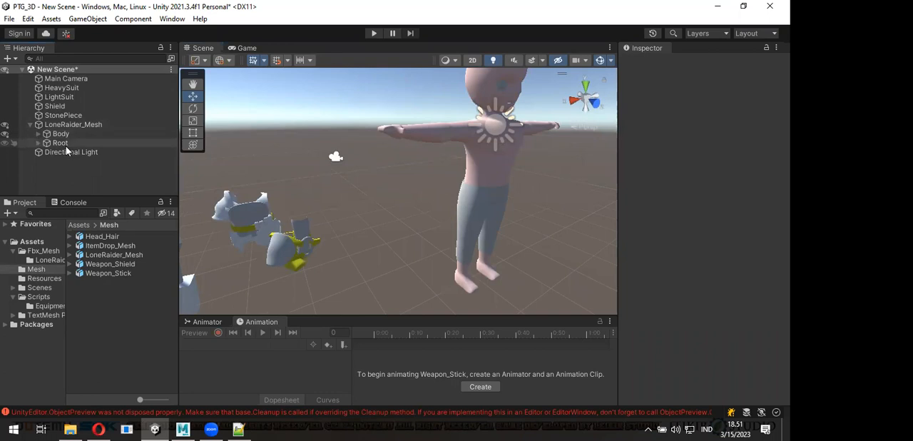
left_click(57, 134)
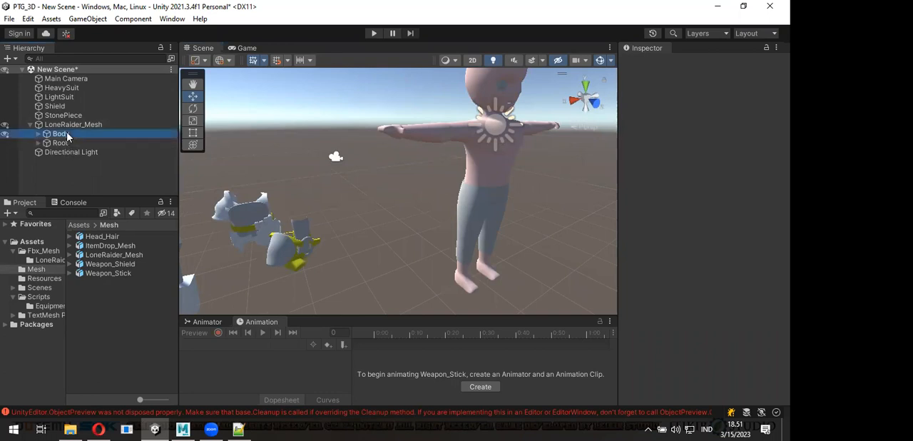
left_click(40, 134)
left_click(40, 134)
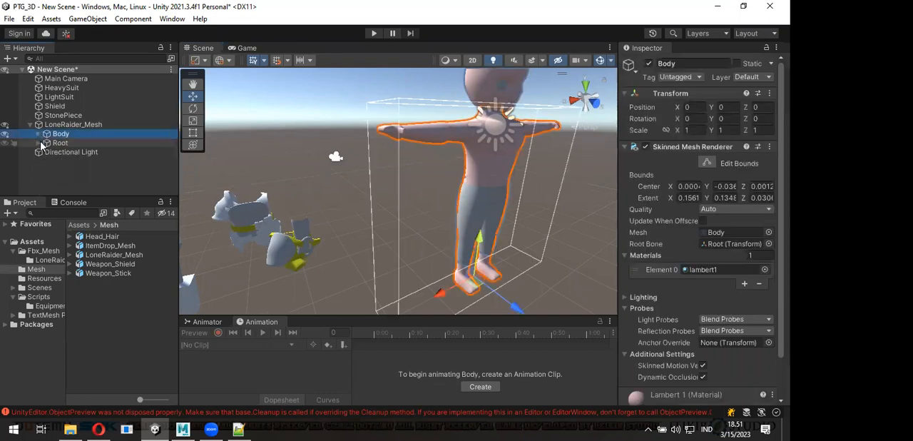
left_click(36, 143)
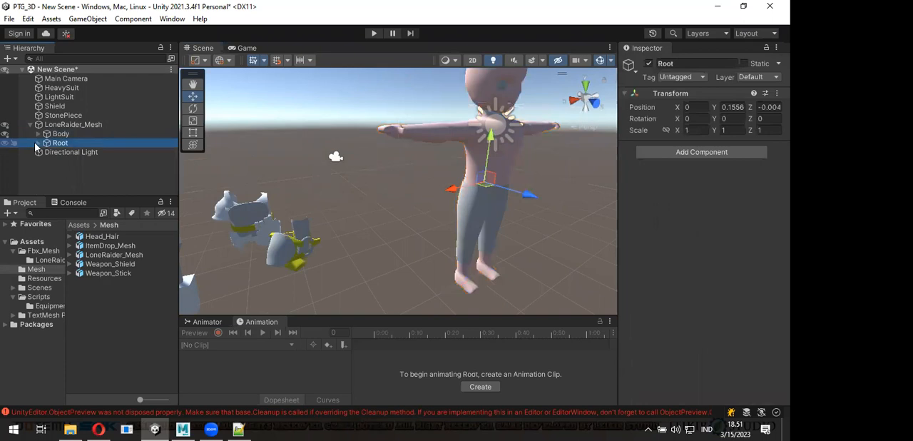
left_click(37, 142)
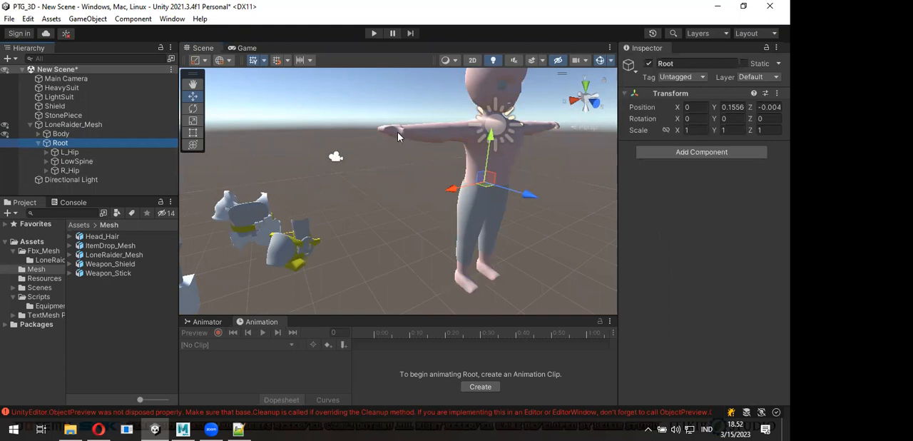
- Expand Body and make the LightSuit under CustomSuit visible on the LoneRaider character
scroll(405, 184, "down", 3)
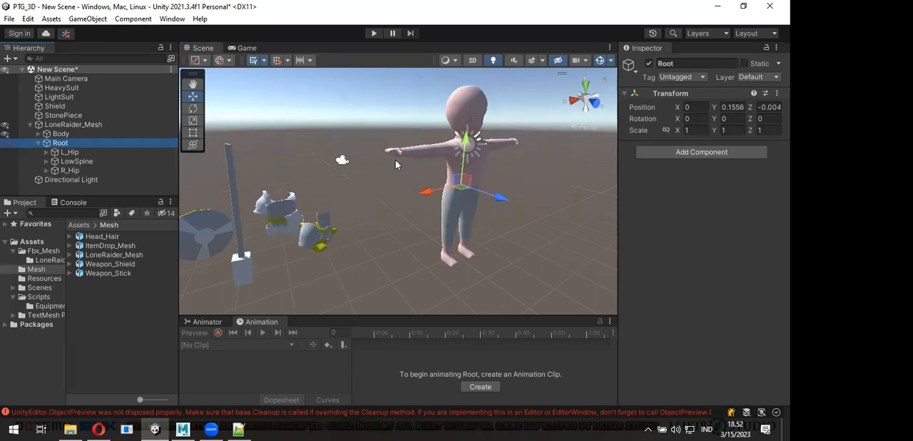
left_click_drag(396, 170, 183, 140, "alt")
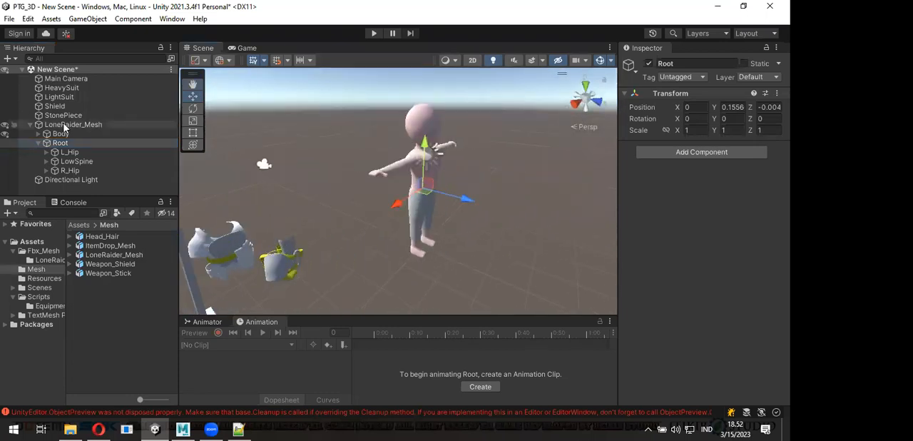
left_click(39, 134)
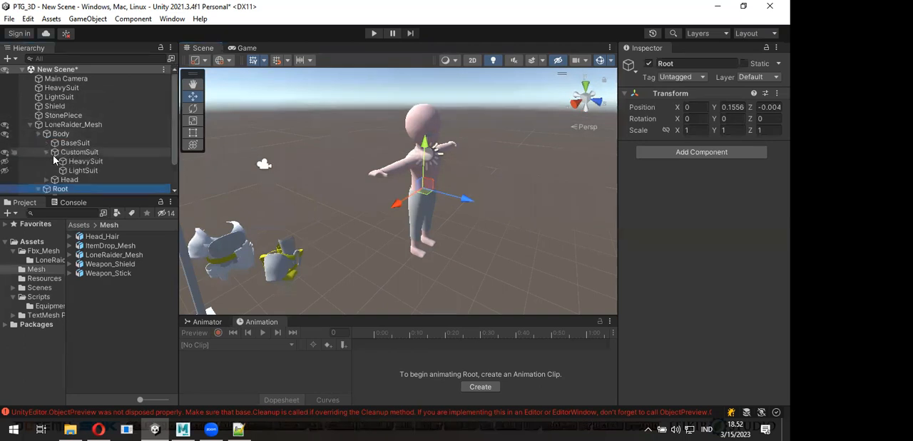
left_click(70, 172)
key("h")
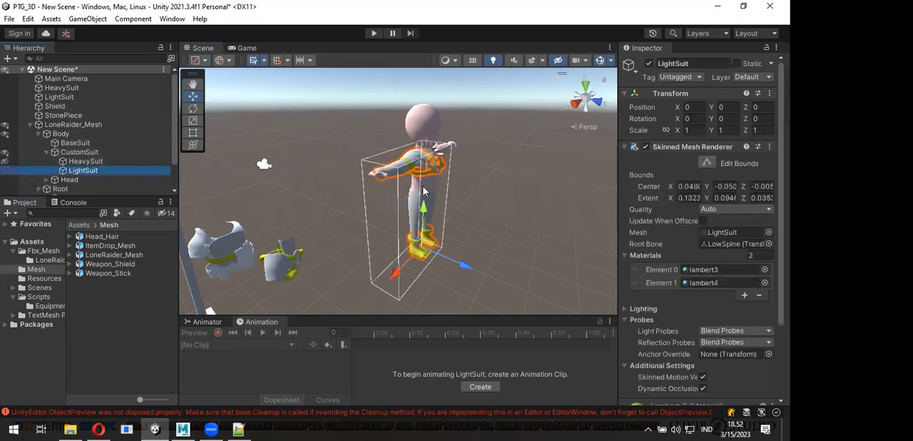
left_click(498, 211)
scroll(498, 210, "up", 3)
left_click_drag(492, 207, 365, 191, "alt")
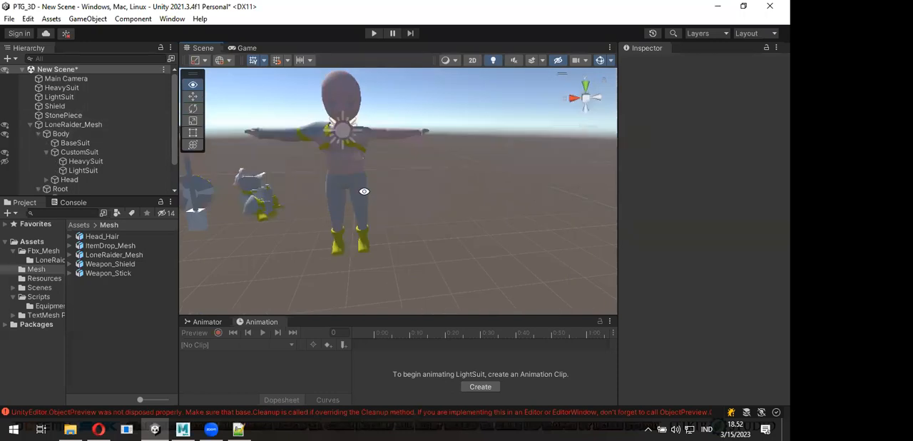
scroll(364, 187, "up", 4)
- Make the HeavySuit under CustomSuit visible on the character and view the armor from several angles
left_click(89, 162)
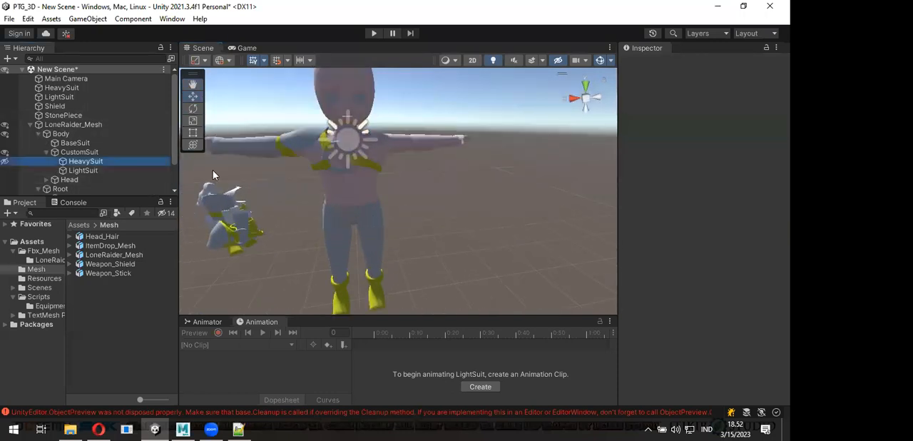
key("h")
left_click(389, 207)
left_click_drag(389, 207, 387, 224, "alt")
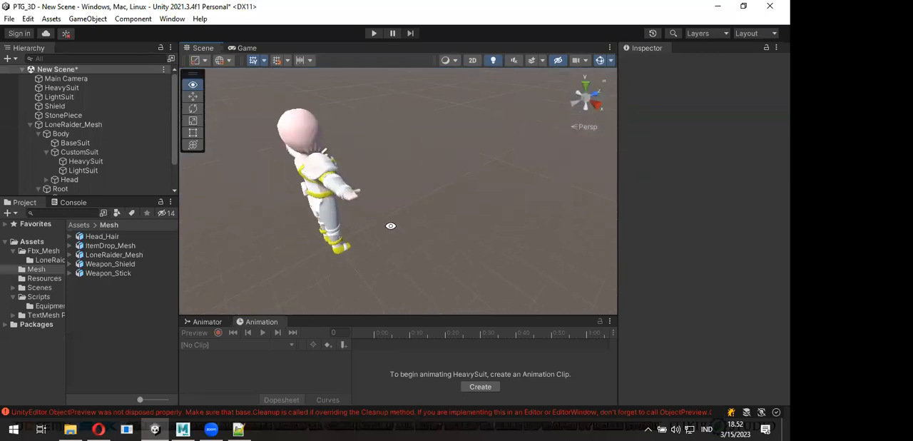
left_click_drag(271, 132, 214, 178, "alt")
scroll(65, 154, "down", 2)
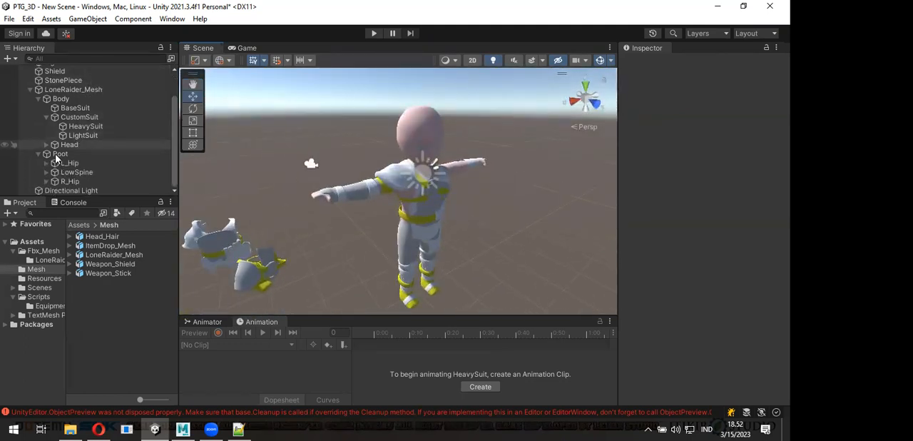
- Expand the bone hierarchy from LowSpine through Chest and R_Shoulder down to R_Wrist, and locate the selected wrist bone on the character
left_click(44, 173)
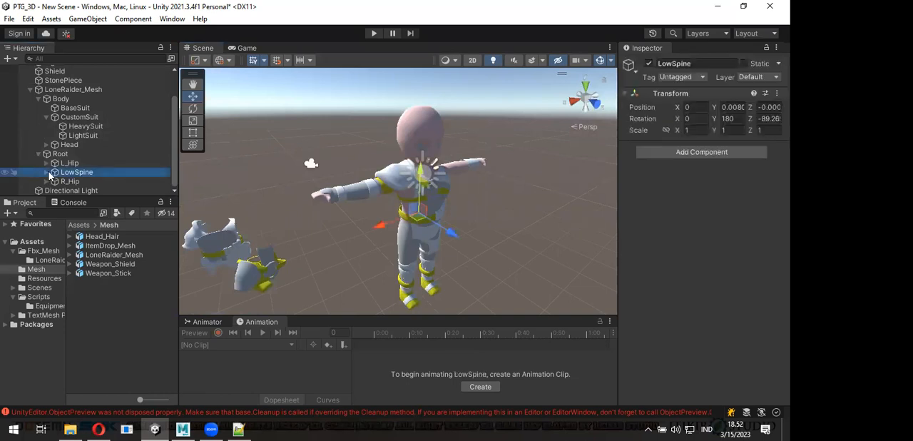
left_click(48, 173)
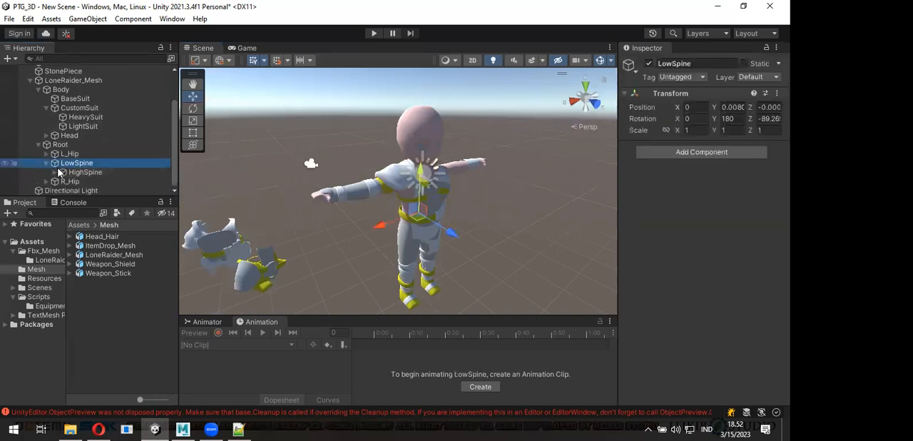
left_click(55, 172)
left_click(62, 172)
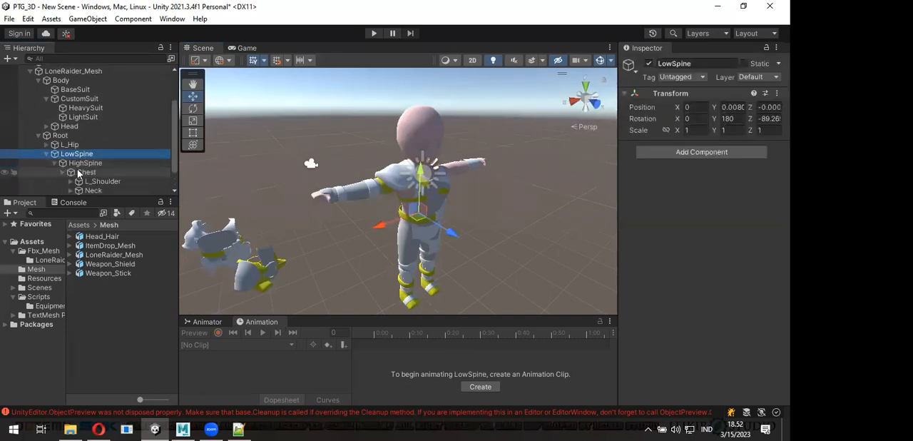
left_click(70, 172)
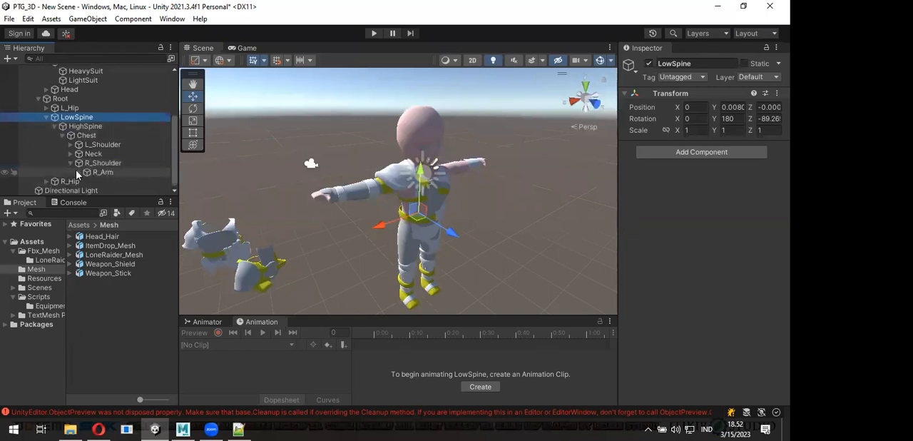
left_click(78, 172)
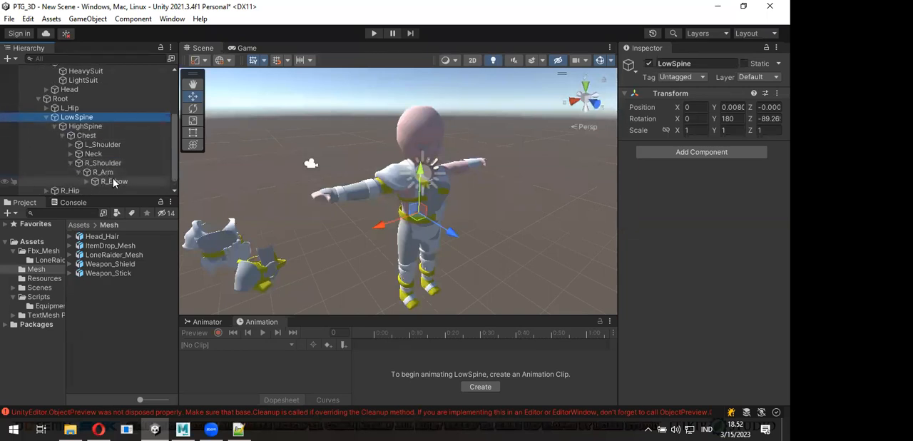
left_click(86, 182)
scroll(113, 181, "down", 1)
left_click(110, 174)
left_click(93, 172)
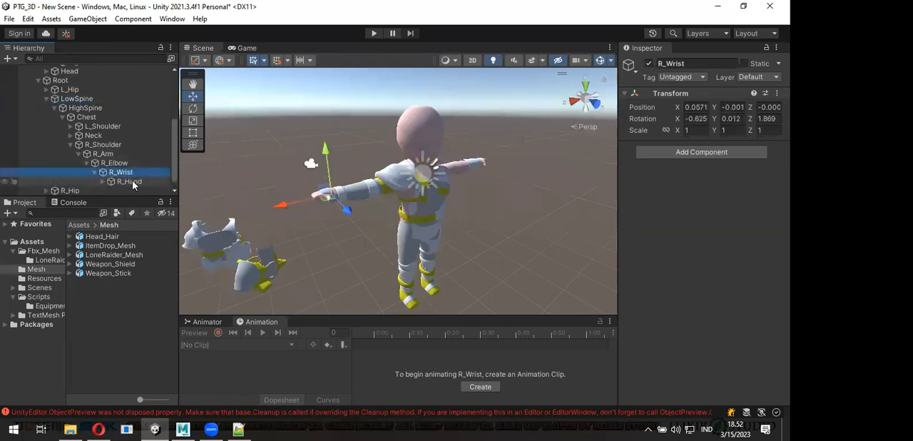
scroll(328, 210, "up", 5)
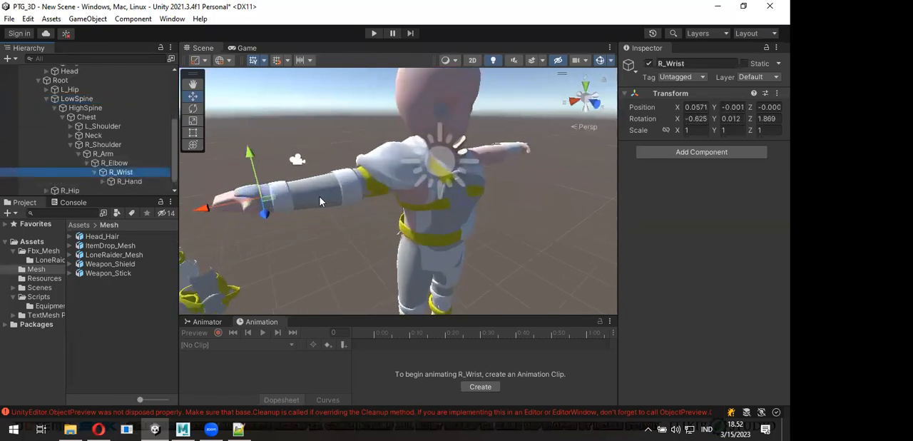
left_click_drag(320, 202, 369, 157, "alt")
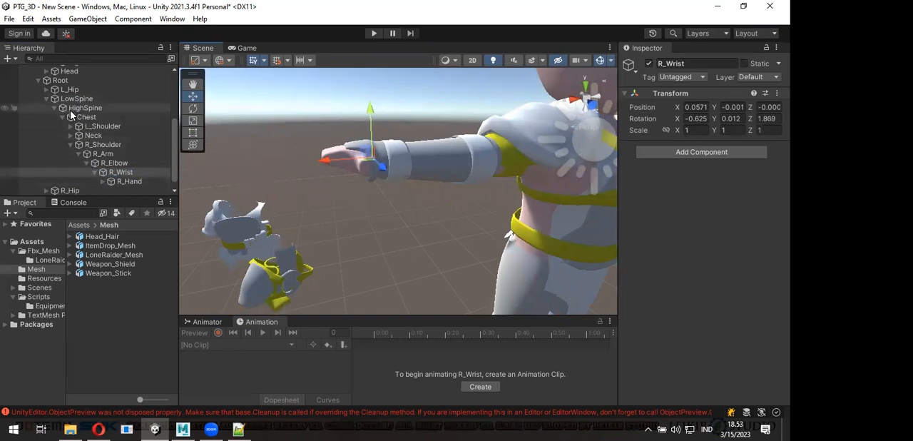
- Create an empty child object under R_Wrist and name it SlotRight
left_click(118, 172)
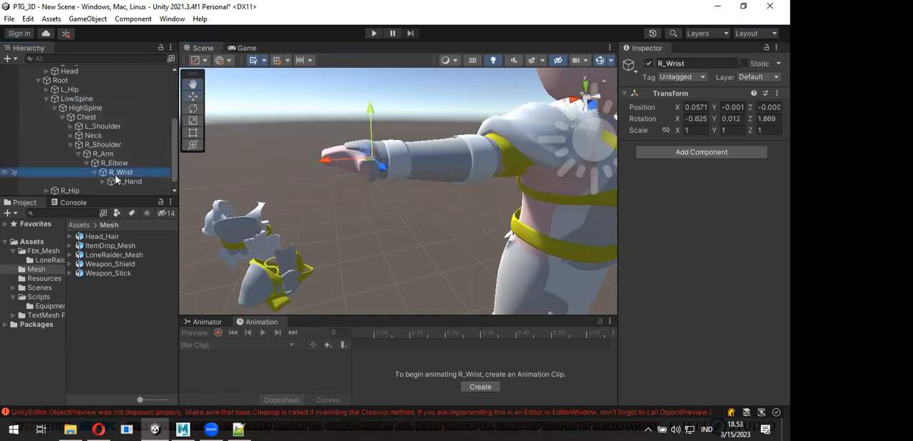
right_click(115, 180)
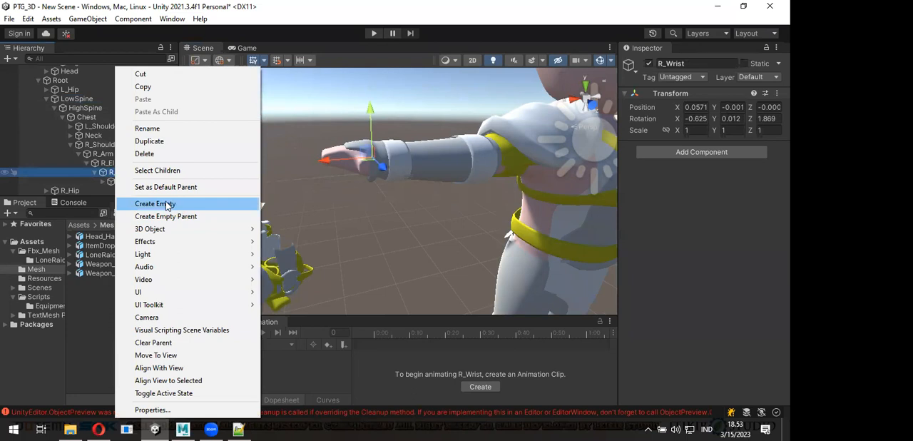
left_click(165, 204)
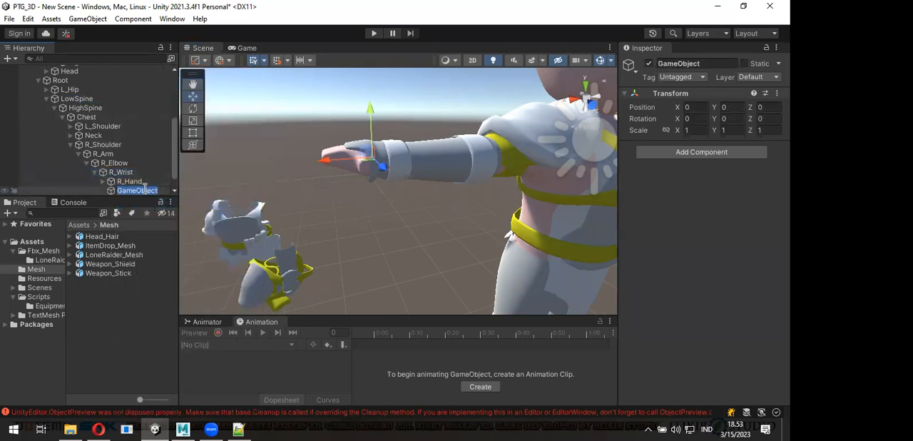
type("rIGHT")
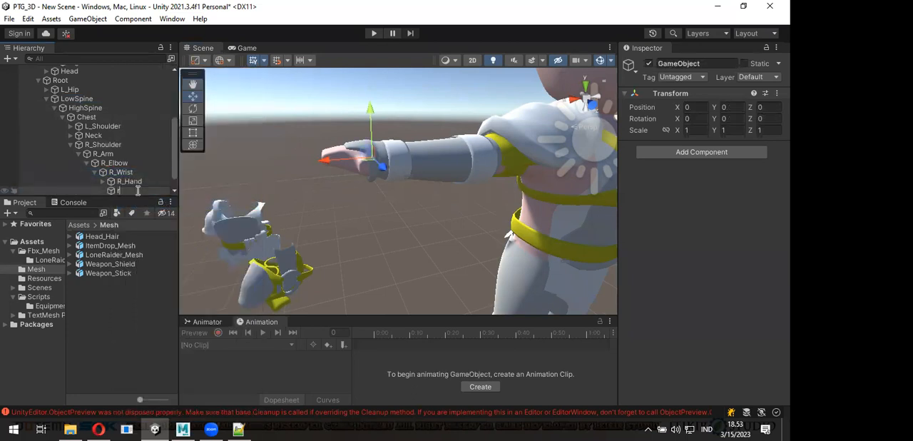
key("BackSpace")
key("BackSpace")
key("BackSpace")
key("BackSpace")
type("Right")
key("Home")
type("Slot")
key("Return")
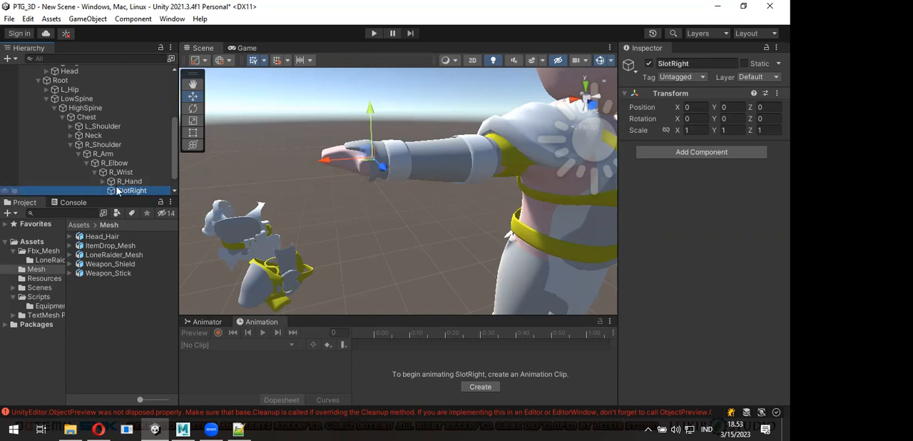
- Expand the left arm's bone hierarchy from L_Shoulder down to L_Wrist
scroll(133, 176, "down", 1)
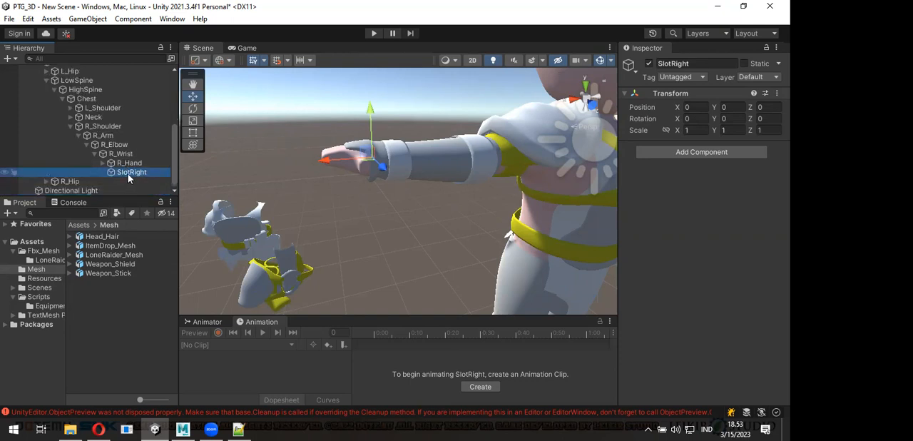
left_click_drag(128, 177, 111, 175)
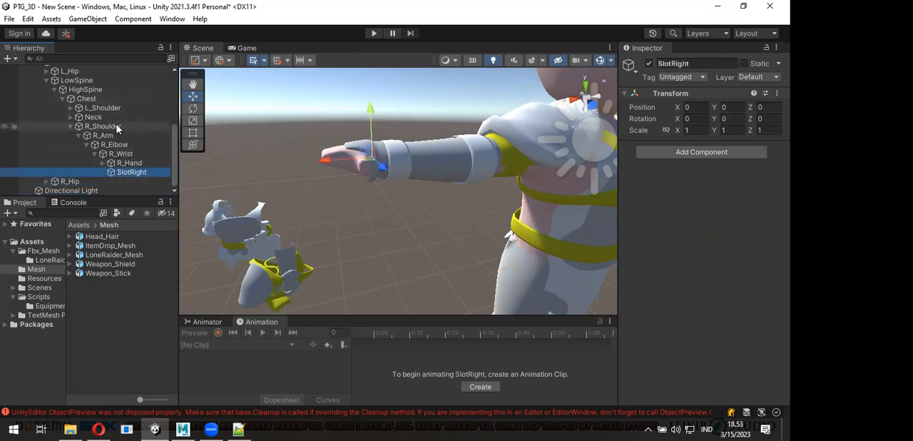
left_click(72, 108)
left_click(83, 117)
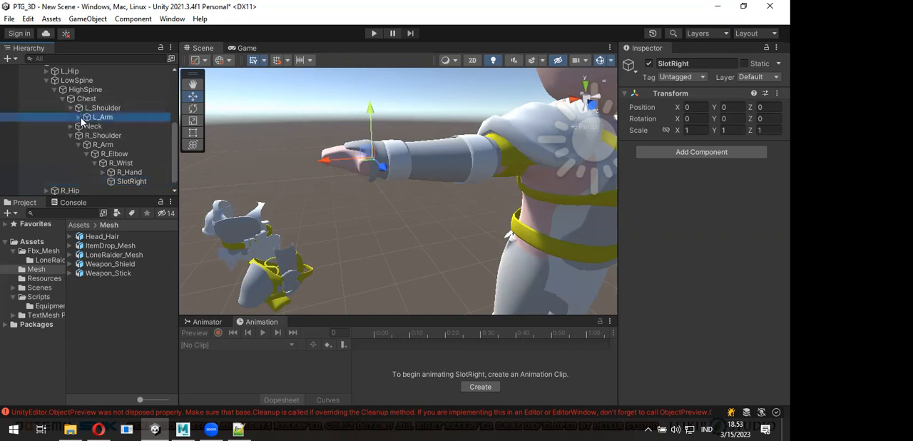
left_click(78, 117)
left_click(86, 126)
left_click(95, 135)
- Create an empty child object under L_Wrist and name it SlotLeft
right_click(120, 145)
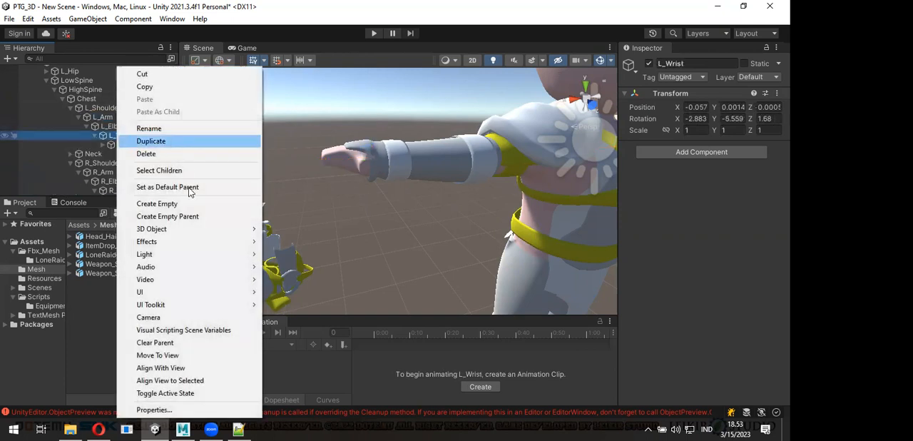
left_click(194, 205)
type("S")
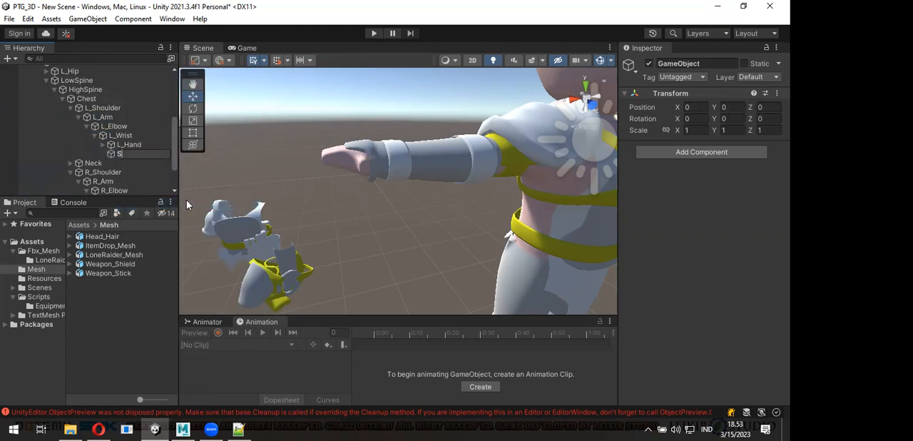
type("lotLeft")
key("Return")
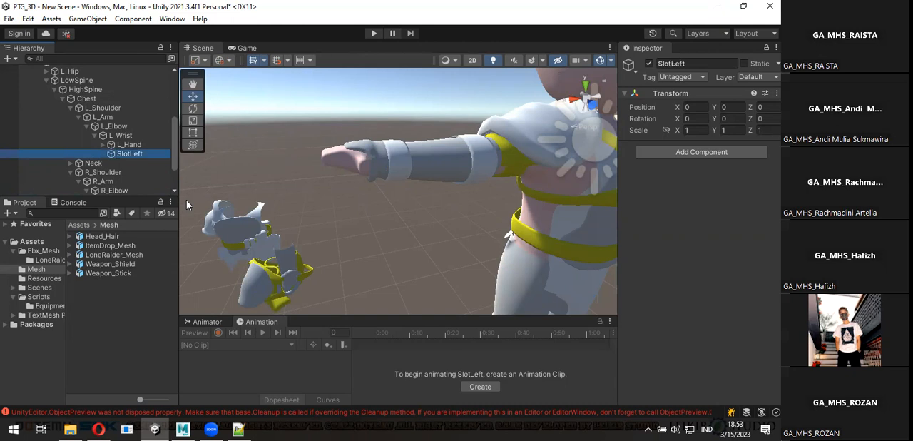
- Examine the armored character and the SlotLeft position at its left wrist from several angles
scroll(451, 217, "down", 4)
middle_click_drag(452, 219, 320, 214)
left_click_drag(329, 213, 300, 164, "alt")
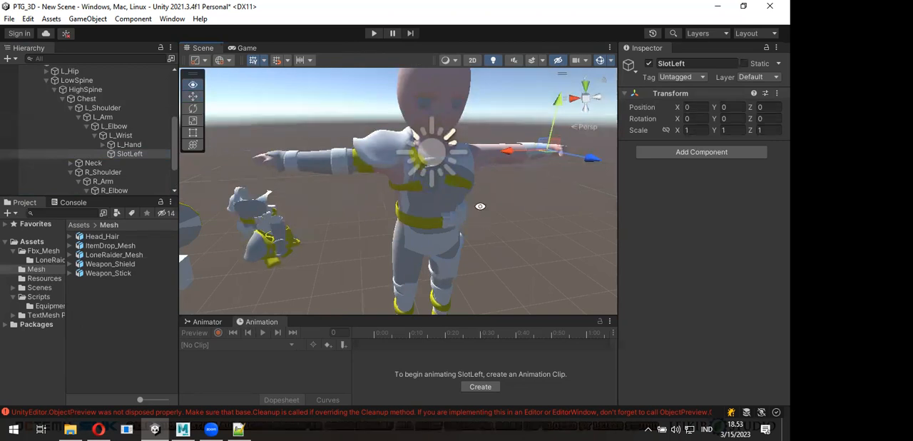
left_click_drag(480, 204, 478, 162, "alt")
middle_click_drag(432, 216, 430, 135)
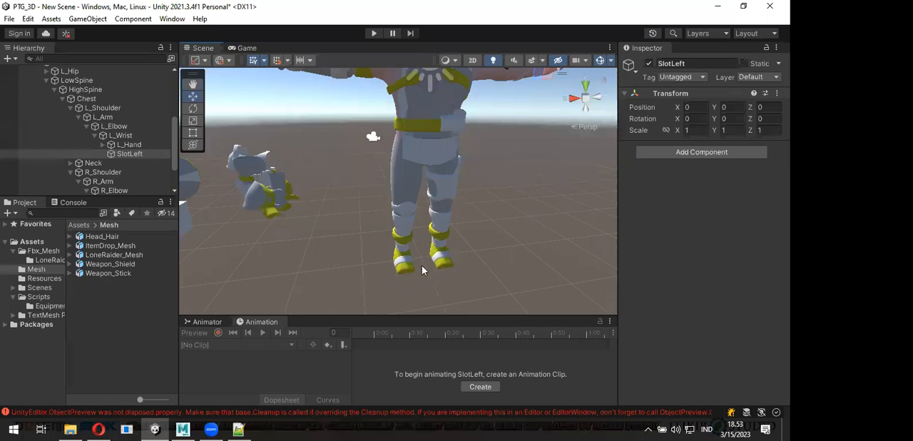
left_click_drag(441, 268, 479, 189, "alt")
middle_click_drag(450, 248, 420, 307)
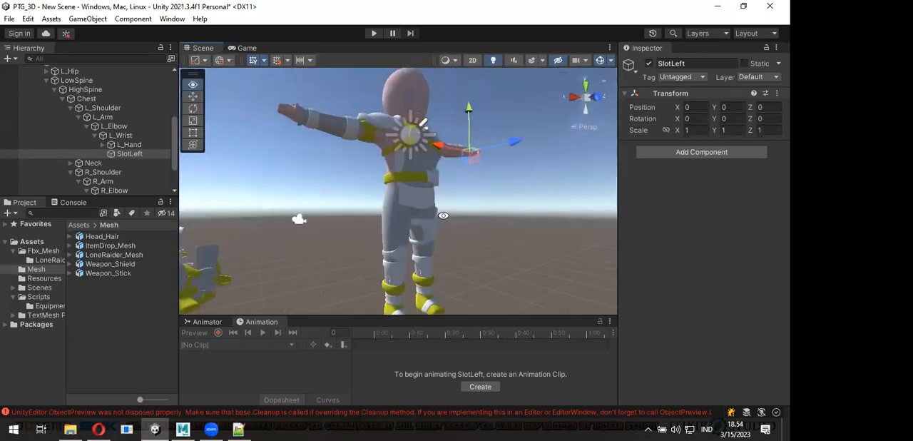
left_click_drag(447, 226, 399, 264, "alt")
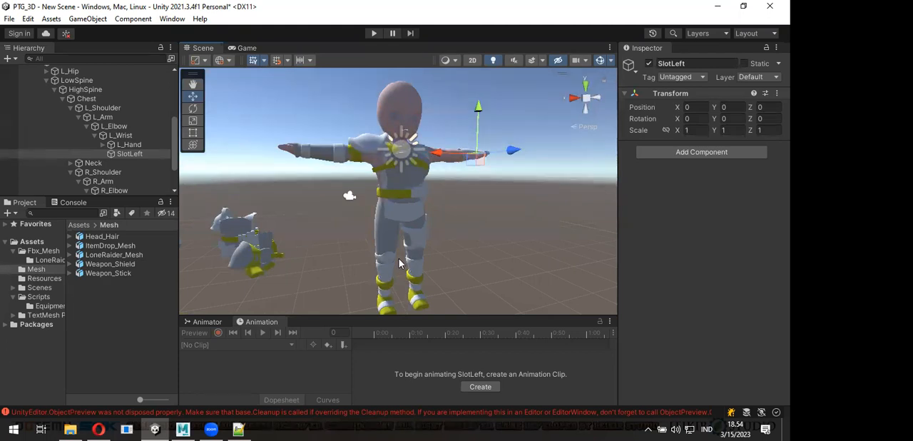
left_click_drag(399, 259, 422, 279, "alt")
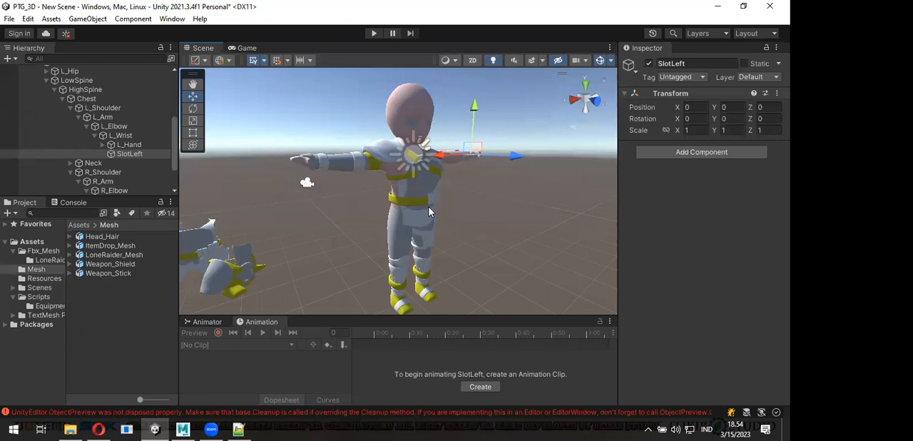
scroll(429, 207, "up", 1)
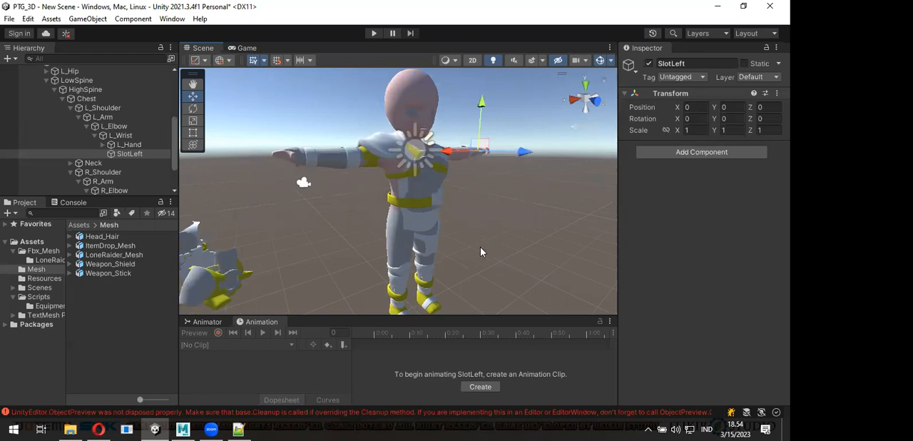
left_click_drag(448, 247, 454, 218, "alt")
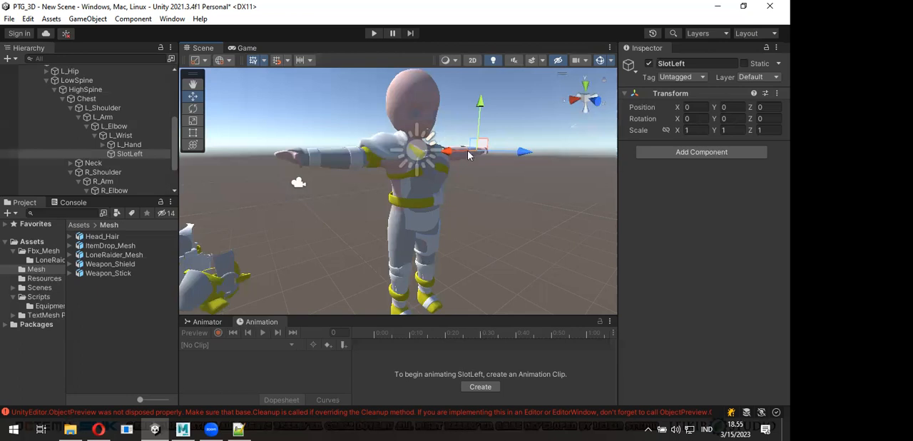
left_click_drag(468, 152, 482, 174, "alt")
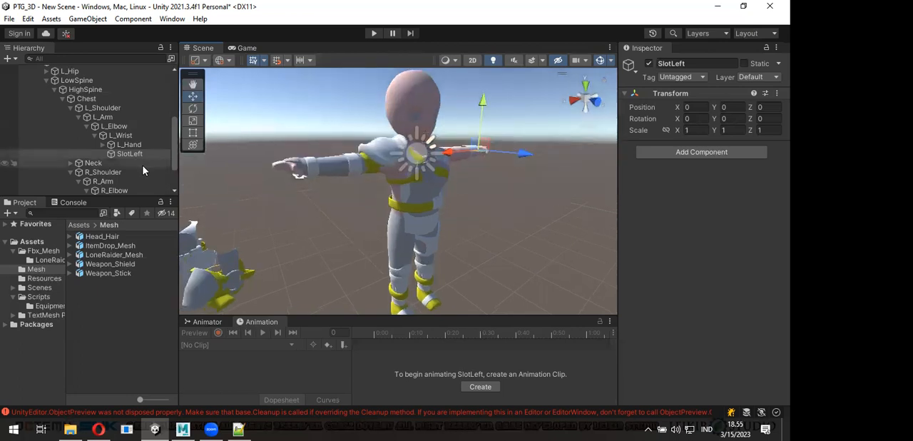
- Add the Weapon_Stick model from the Mesh folder as a child of SlotRight under the R_Wrist bone
scroll(142, 169, "down", 2)
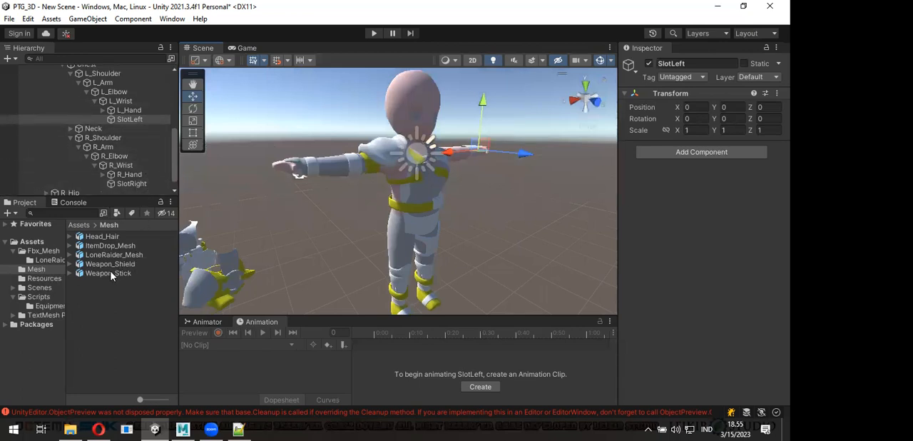
scroll(79, 107, "up", 10)
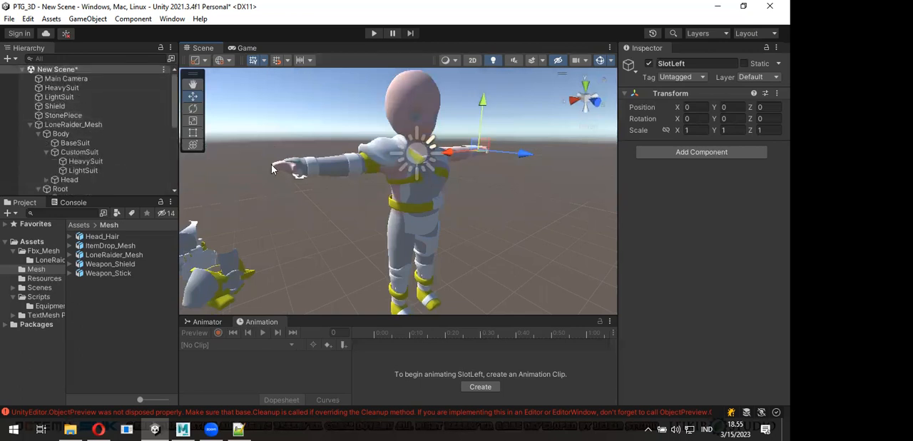
scroll(94, 136, "down", 8)
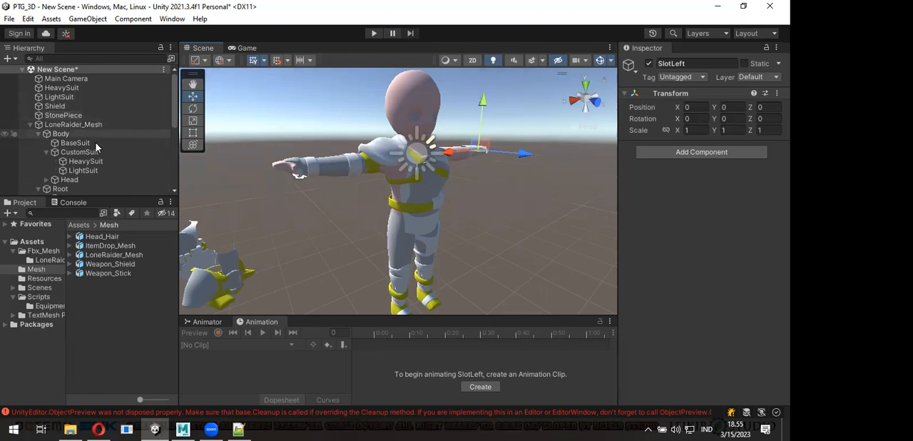
left_click(117, 275)
left_click_drag(119, 261, 132, 172)
left_click_drag(343, 219, 425, 243, "alt")
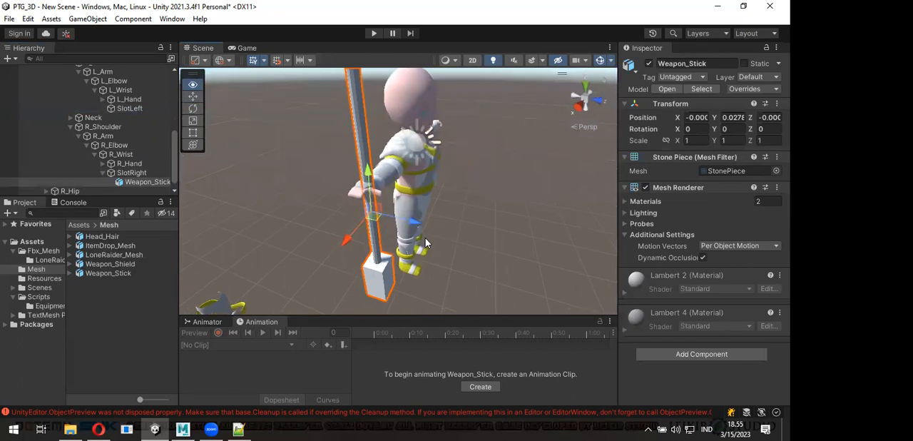
- Try rotating Weapon_Stick freehand by about 11.5° around its X axis, and set its rotation values back to 0
left_click(586, 87)
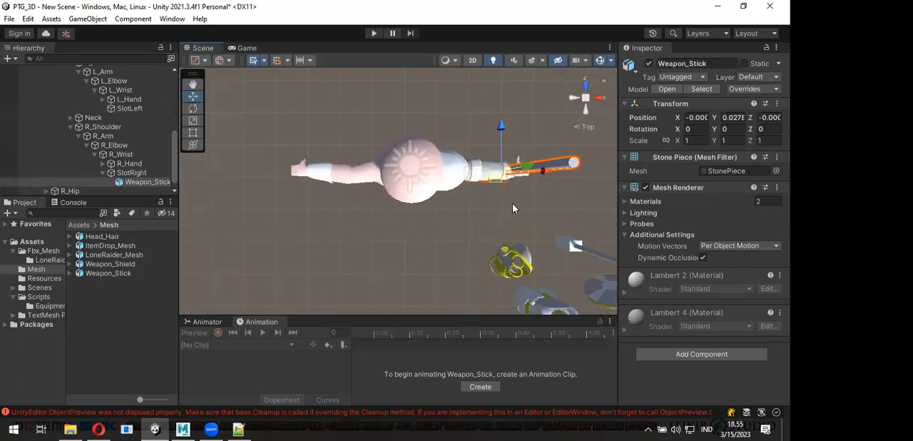
key("e")
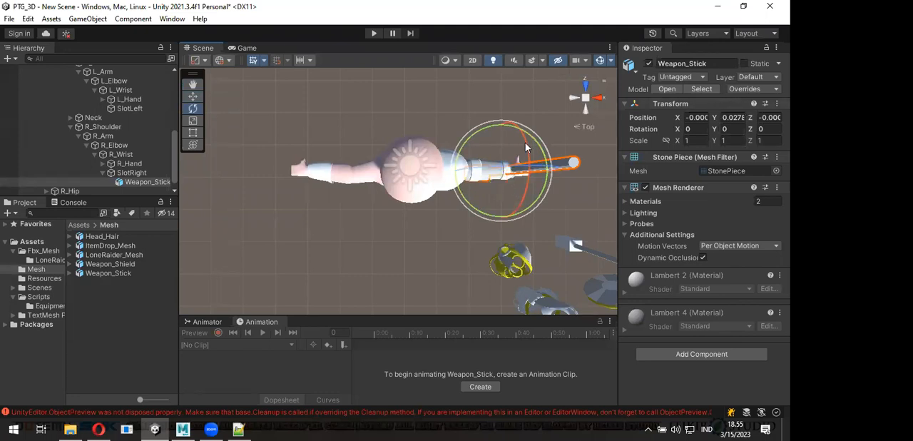
left_click_drag(525, 185, 594, 110)
left_click(602, 98)
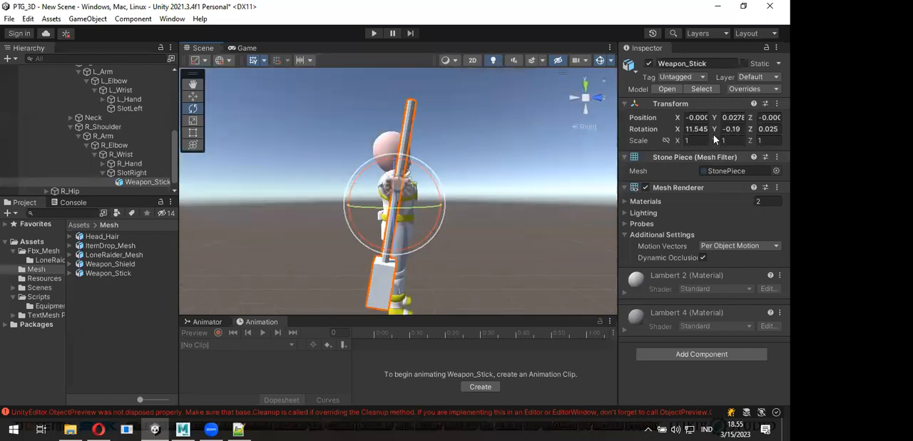
left_click(692, 129)
type("0")
key("Tab")
type("0")
key("Tab")
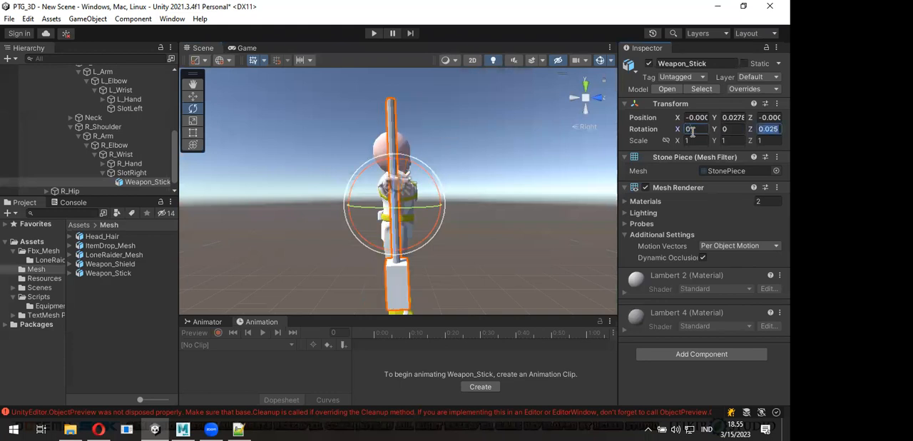
type("0")
- Try turning Weapon_Stick horizontal by setting its rotation to X 90, Y 0, Z 0
left_click_drag(438, 188, 267, 197)
left_click(692, 129)
type("90")
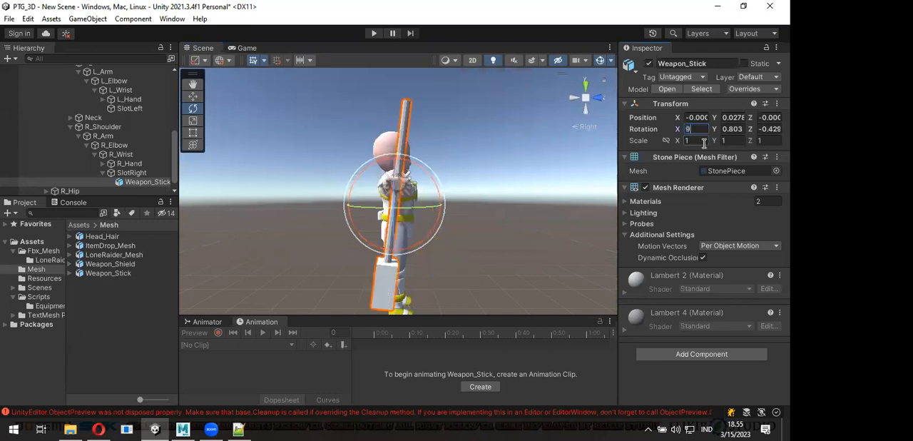
key("Tab")
type("0")
key("Tab")
type("0")
key("Return")
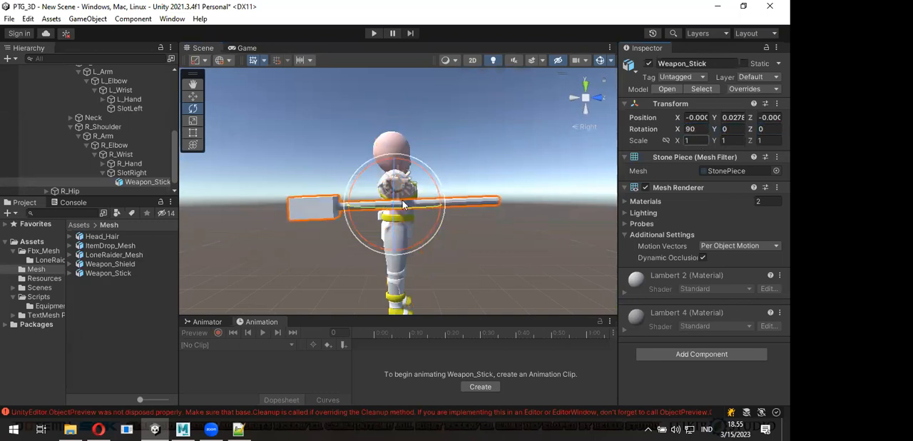
- Try setting Weapon_Stick's X rotation to -90 and compare its direction with the character's facing
left_click_drag(382, 205, 371, 227, "alt")
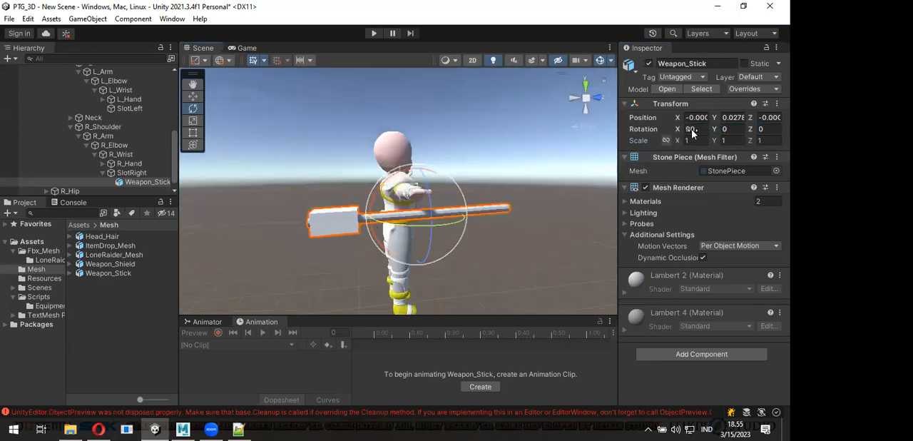
type("-90")
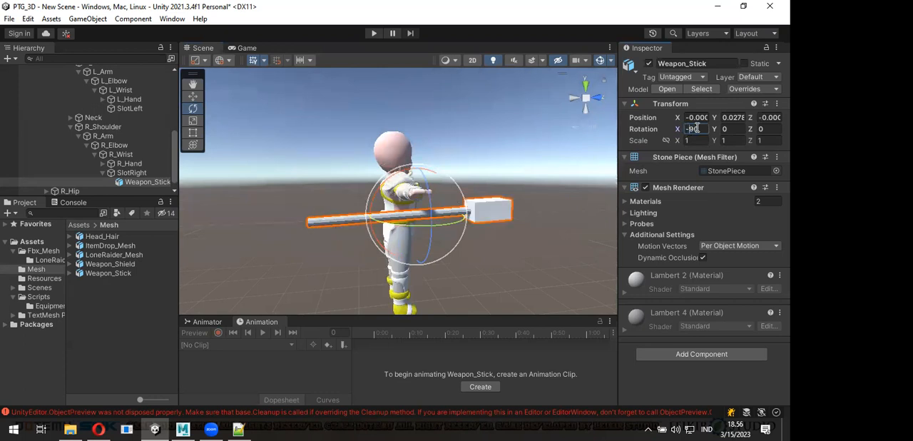
left_click_drag(511, 188, 533, 213, "alt")
left_click_drag(537, 177, 579, 151, "alt")
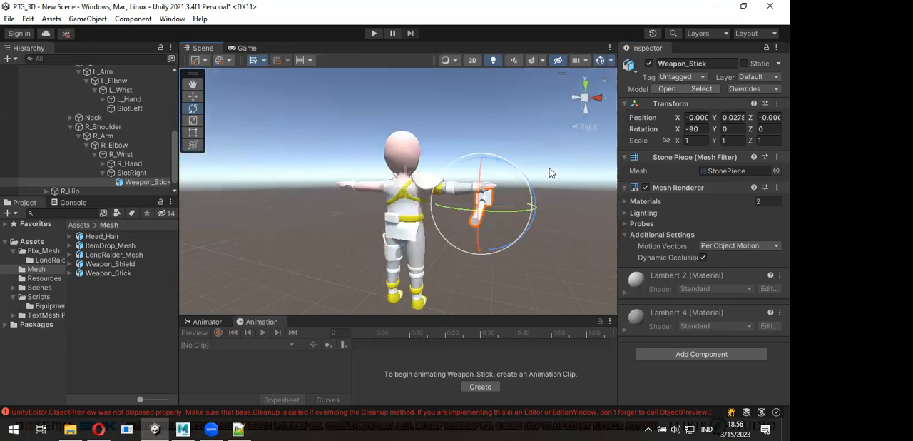
left_click_drag(481, 204, 430, 200, "alt")
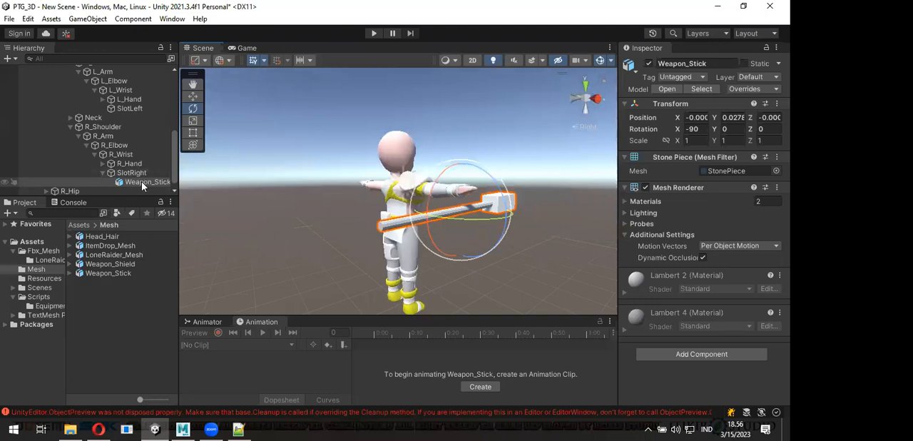
- Reset Weapon_Stick's Transform so that it aligns with its parent SlotRight
right_click(727, 105)
left_click(728, 116)
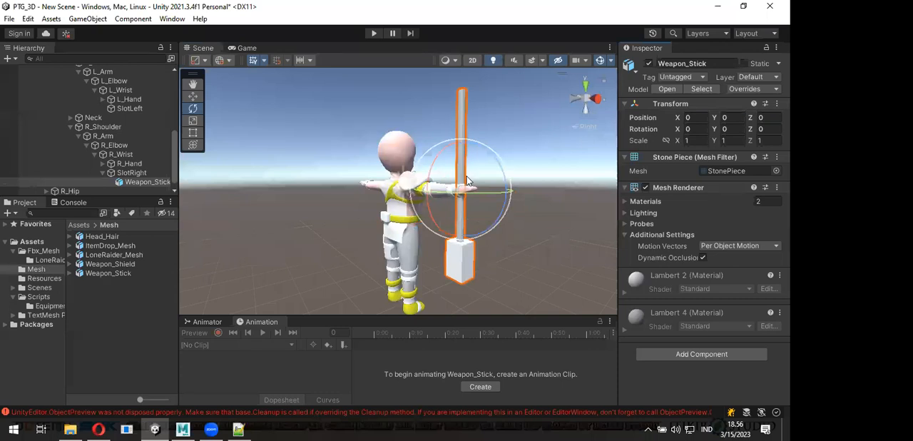
left_click(132, 174)
left_click(143, 182)
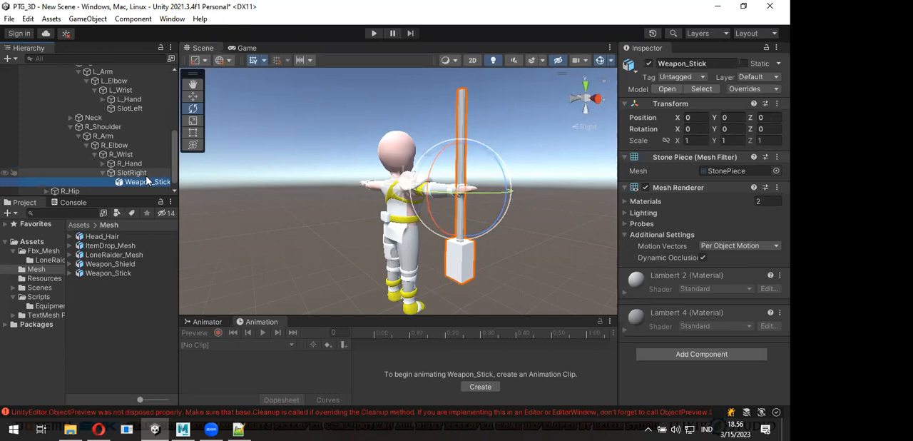
- Rotate the SlotRight object instead of the stick, setting its rotation to X -90, Y 0, Z 0
left_click(141, 174)
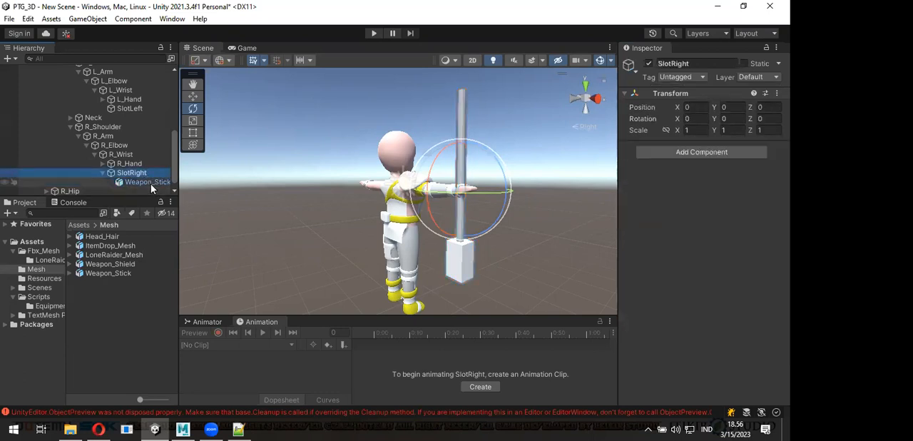
left_click_drag(436, 183, 701, 136, "alt")
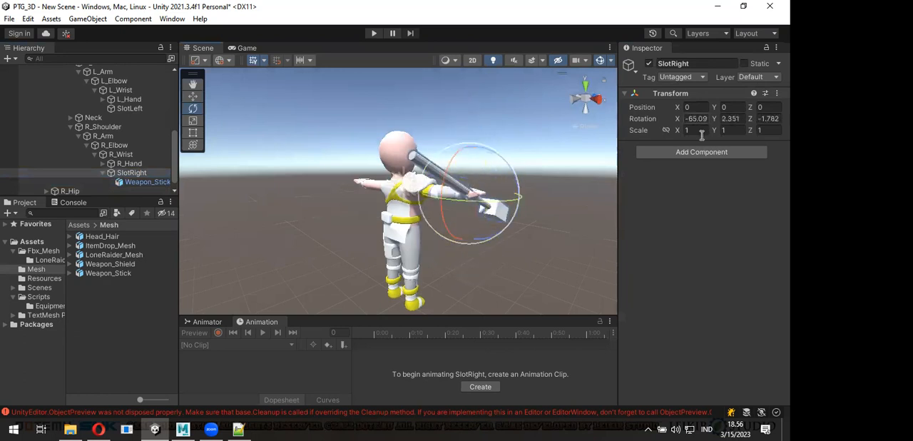
type("-90")
key("Tab")
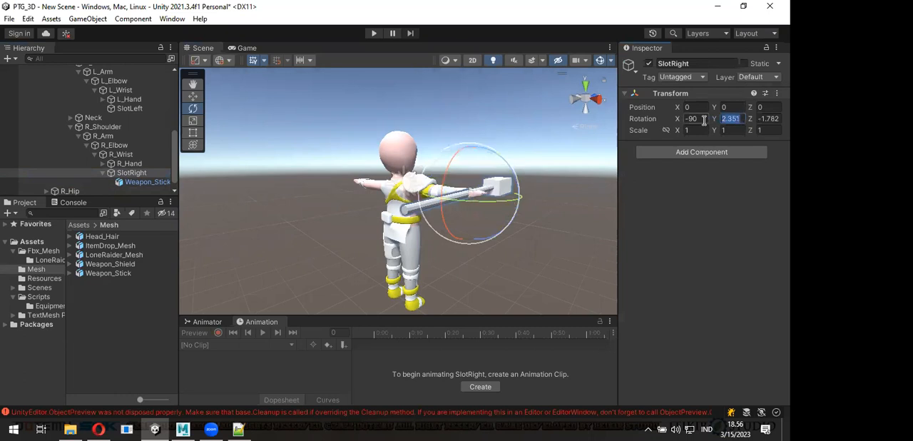
type("0")
key("Tab")
type("0")
- Move SlotRight to about X 0.011, Y 0.004, Z -0.043 so the stick's handle sits in the character's right hand
left_click_drag(416, 172, 490, 191, "alt")
key("w")
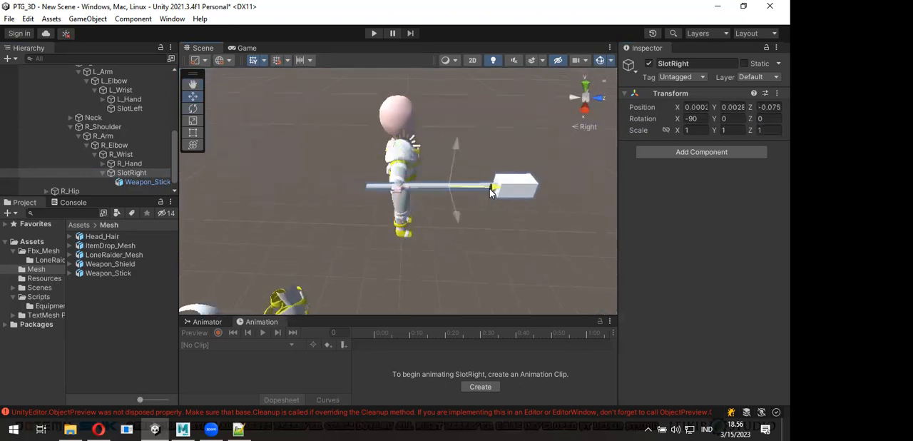
left_click_drag(428, 228, 362, 117, "alt")
scroll(416, 145, "up", 9)
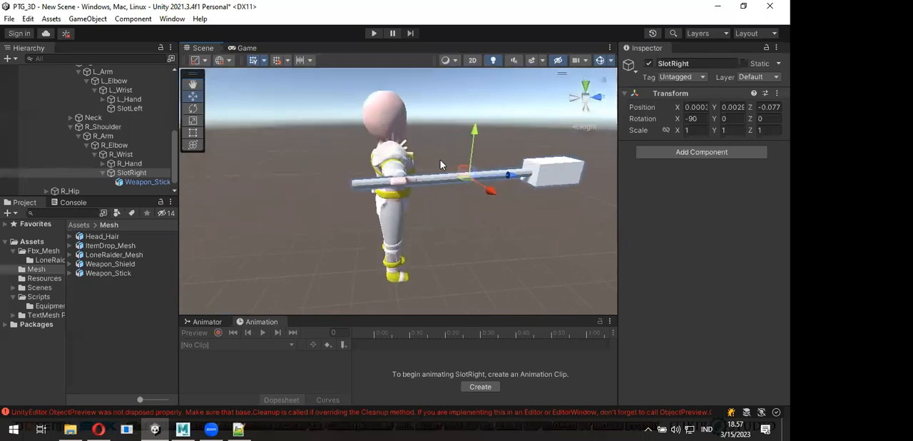
left_click_drag(464, 171, 542, 129, "alt")
left_click_drag(472, 183, 490, 163, "alt")
left_click_drag(458, 122, 457, 117)
left_click_drag(449, 186, 488, 193, "alt")
left_click_drag(509, 236, 461, 202, "alt")
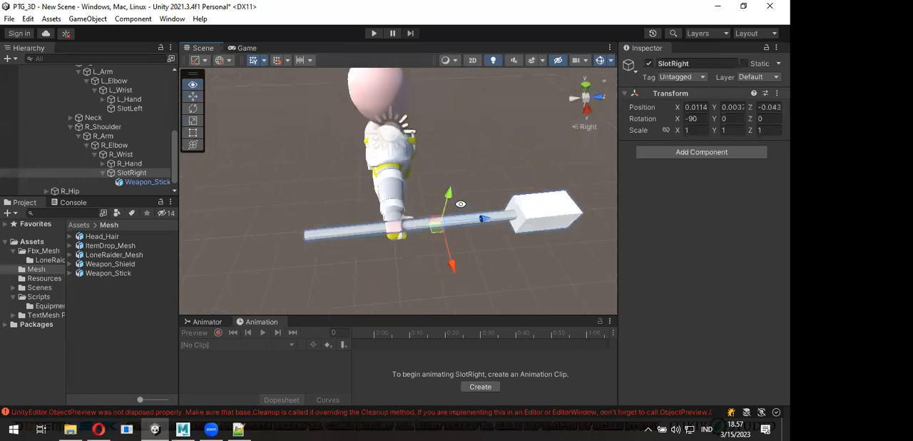
- Select Weapon_Stick to check its Transform values and examine the grip from the character's front
left_click(145, 183)
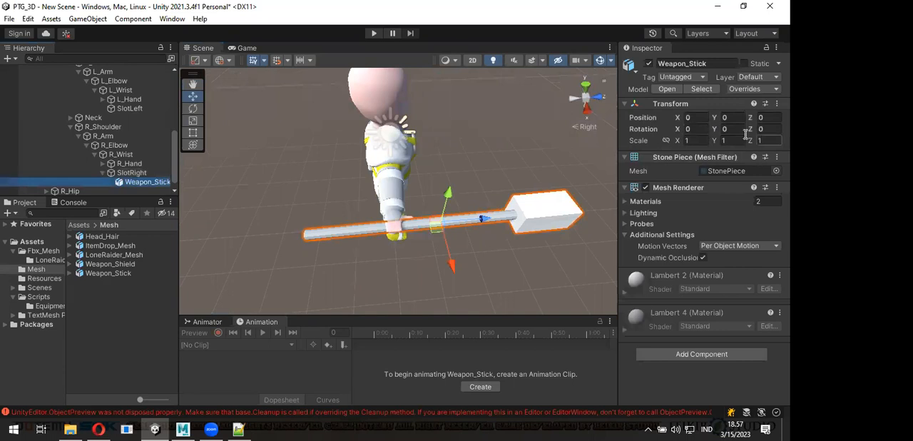
left_click_drag(533, 224, 188, 164, "alt")
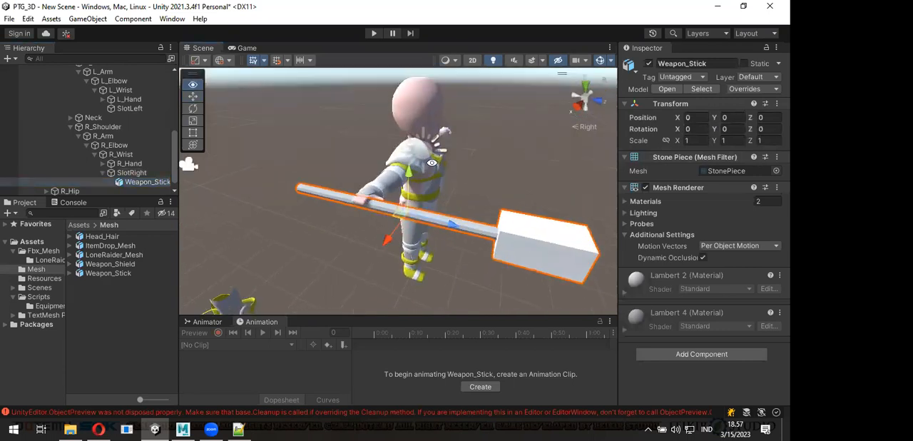
left_click_drag(535, 201, 411, 205, "alt")
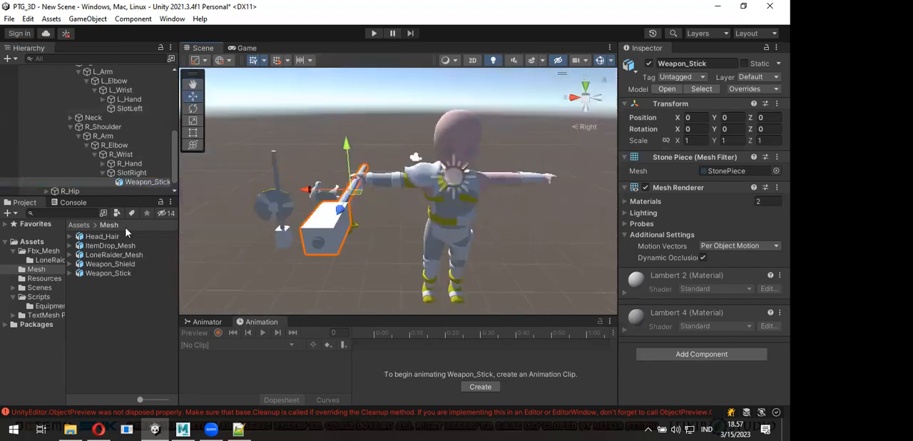
- Add the Weapon_Shield model from the Mesh folder as a child of SlotLeft and reset its Transform
left_click_drag(125, 265, 130, 110)
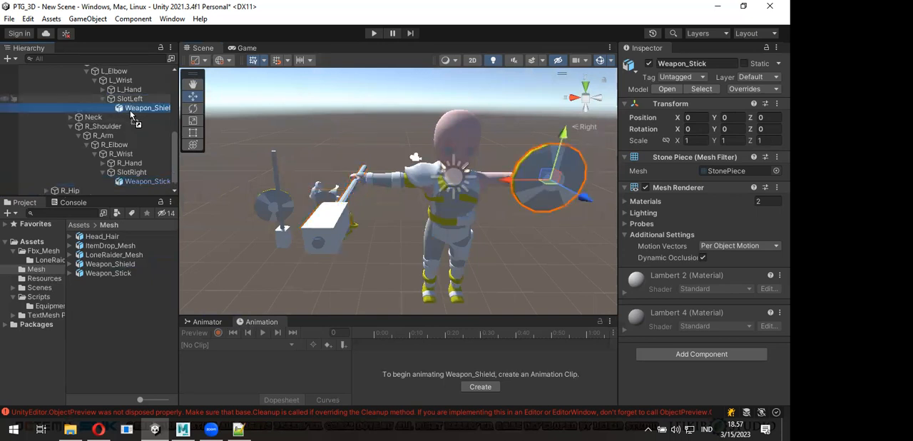
left_click(777, 103)
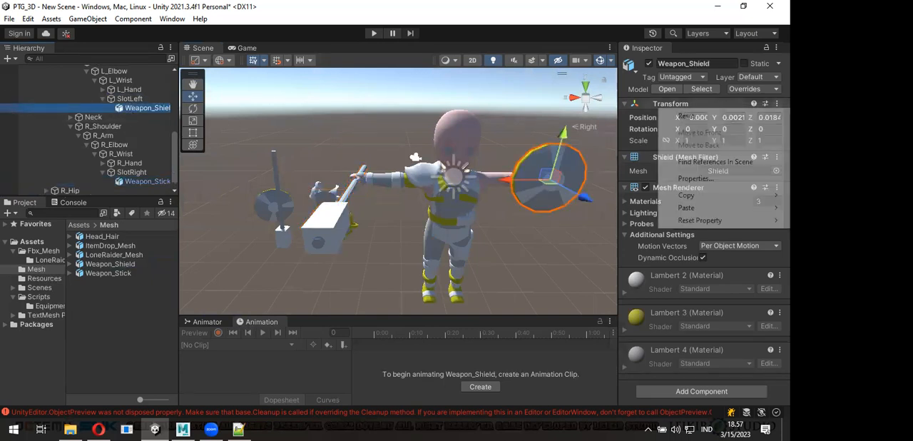
left_click(750, 116)
double_click(155, 108)
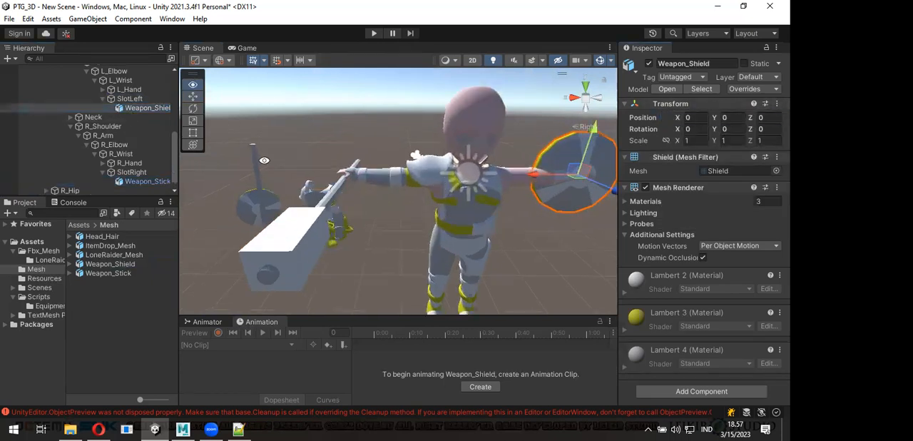
- Set the rotation of SlotLeft to X -90, Y 0, Z 0
left_click(142, 99)
left_click_drag(410, 202, 389, 167, "alt")
key("e")
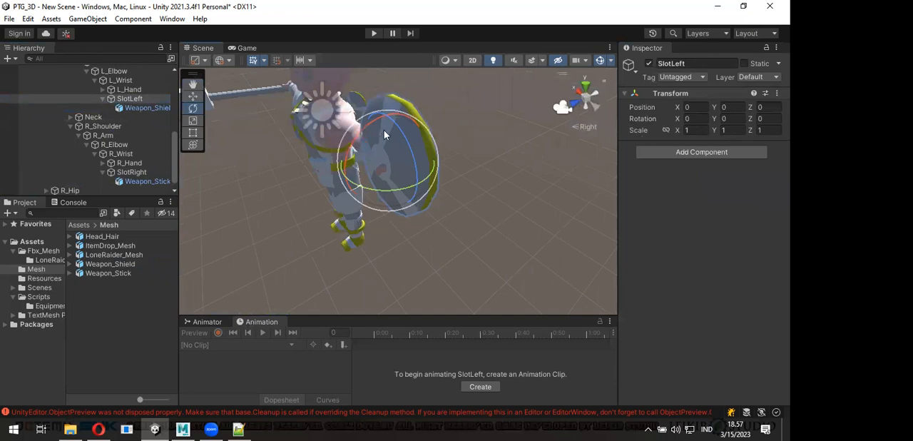
left_click_drag(357, 138, 591, 123)
left_click(705, 120)
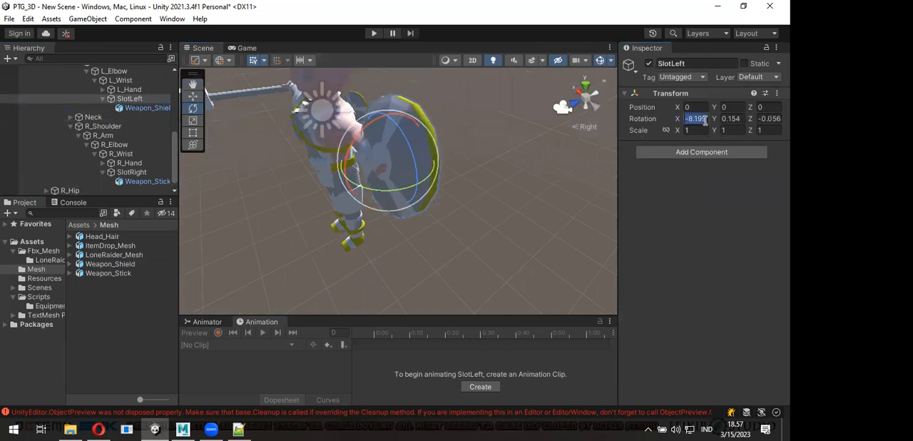
type("-90")
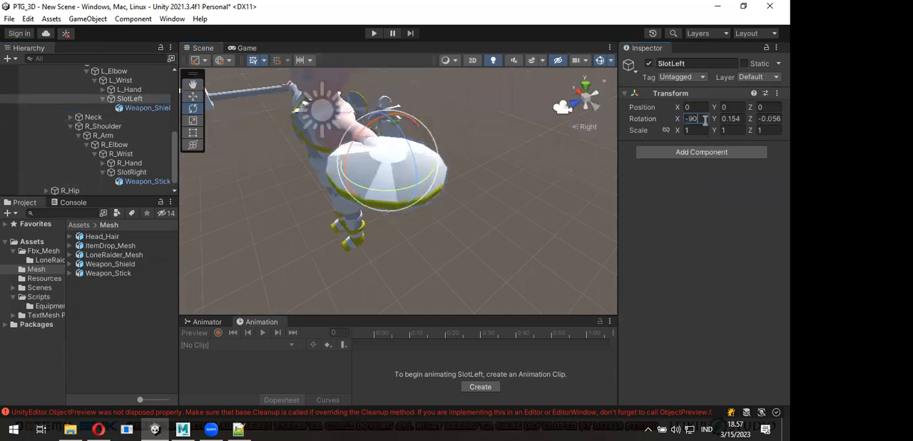
key("Tab")
key("Tab")
type("0")
key("Return")
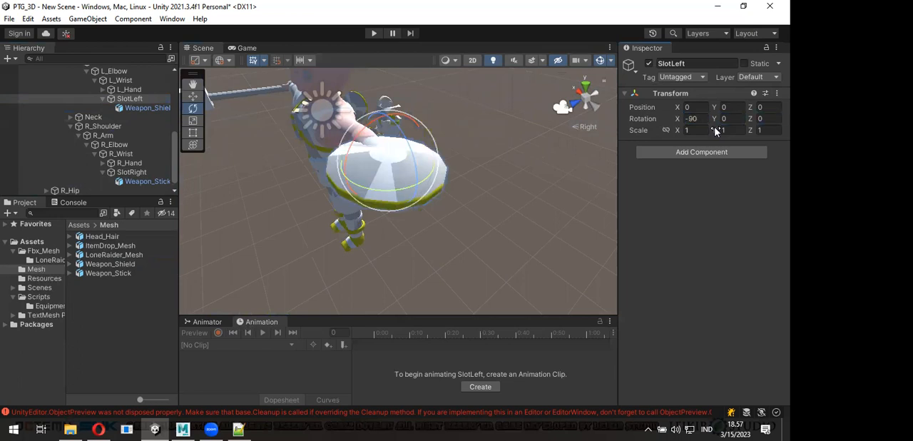
- Move SlotLeft to about X 0.0296, Y 0.0173, Z 0.0015 so the shield rests on top of the character's left forearm
left_click_drag(434, 181, 477, 184, "alt")
key("w")
left_click_drag(405, 177, 373, 178)
left_click_drag(414, 126, 408, 110)
left_click_drag(461, 159, 356, 220, "alt")
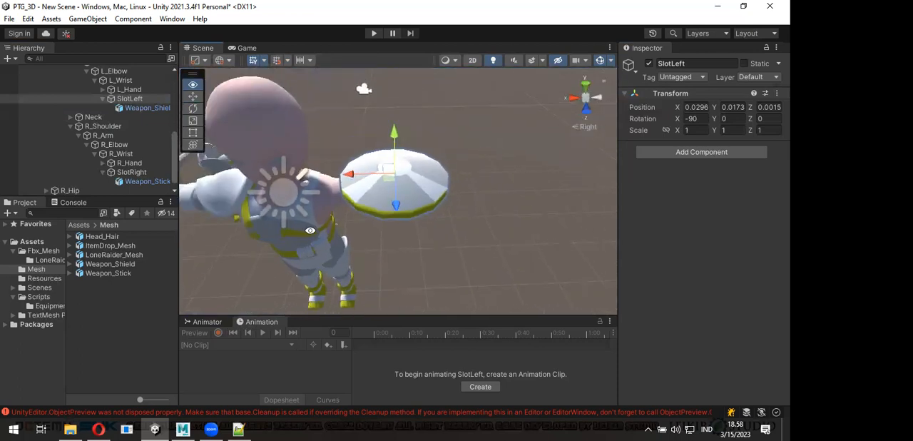
middle_click_drag(310, 232, 383, 213)
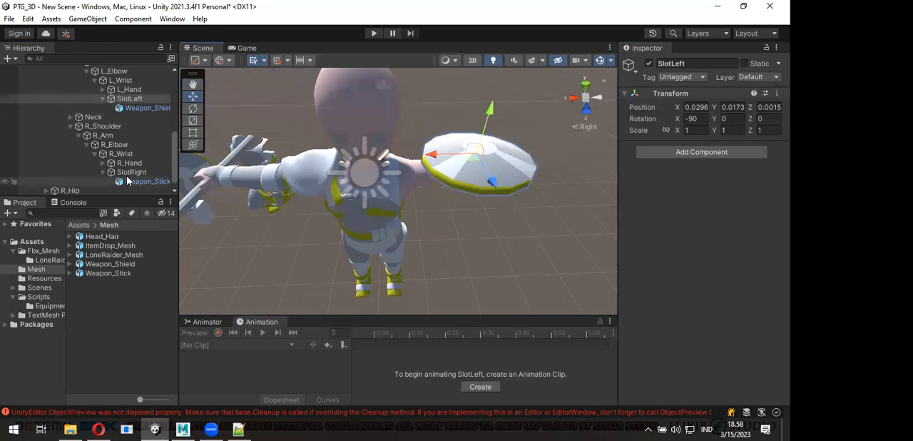
left_click_drag(389, 180, 408, 140, "alt")
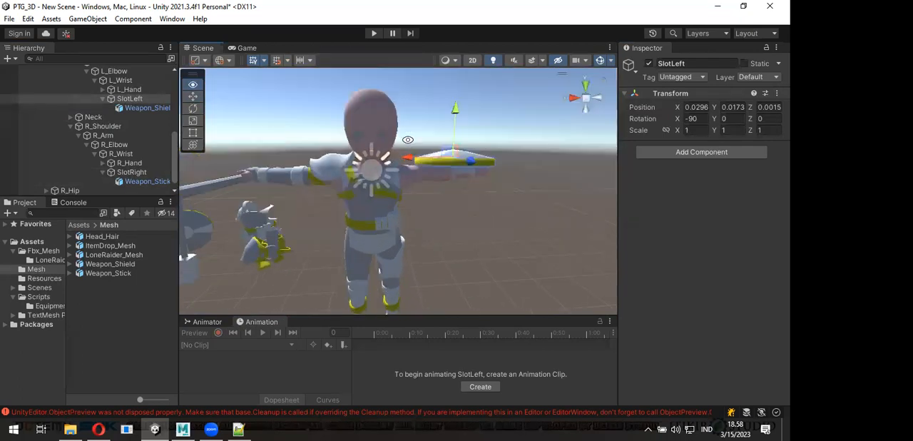
left_click_drag(344, 134, 424, 177, "alt")
scroll(424, 177, "down", 5)
left_click_drag(355, 206, 541, 228, "alt")
left_click_drag(421, 204, 300, 132, "alt")
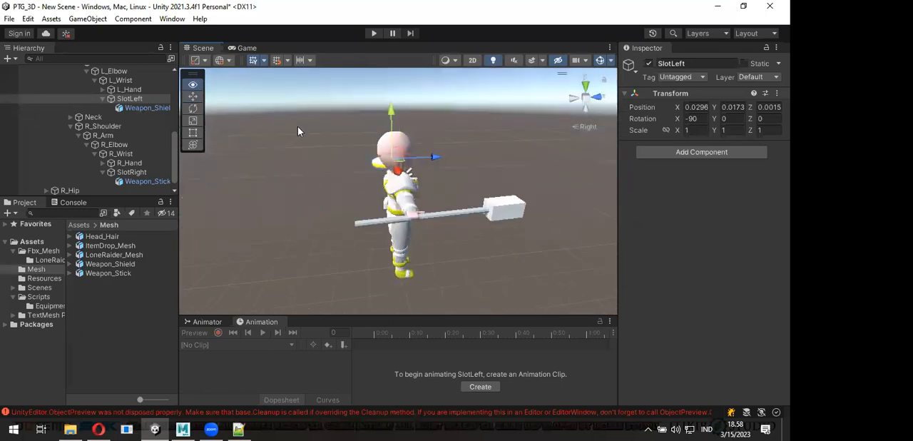
- Create an empty child object named SlotHead under the Head bone of the Neck
left_click(71, 117)
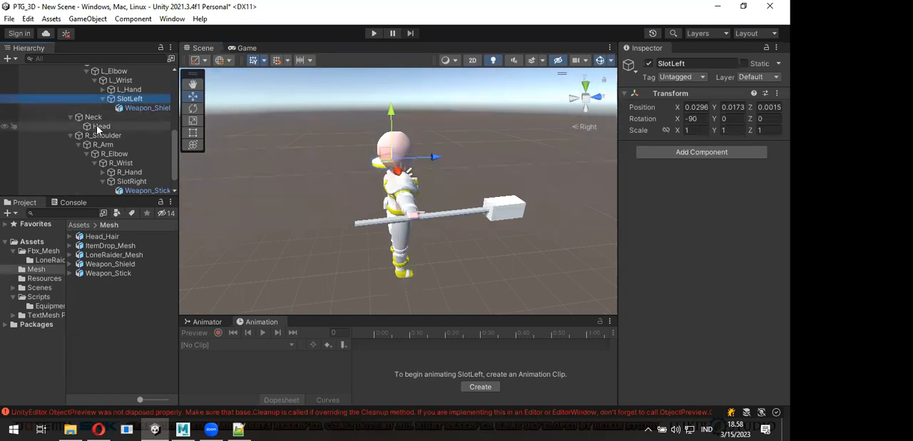
right_click(97, 126)
left_click(142, 203)
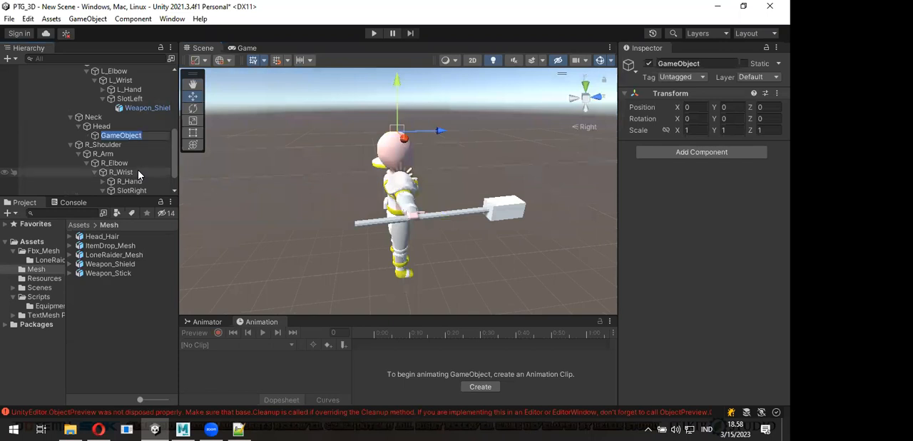
type("Slot")
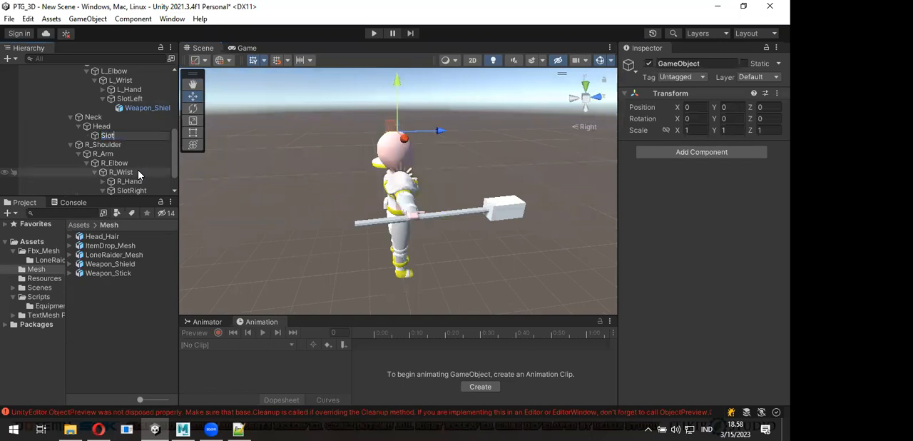
type("Head")
key("Return")
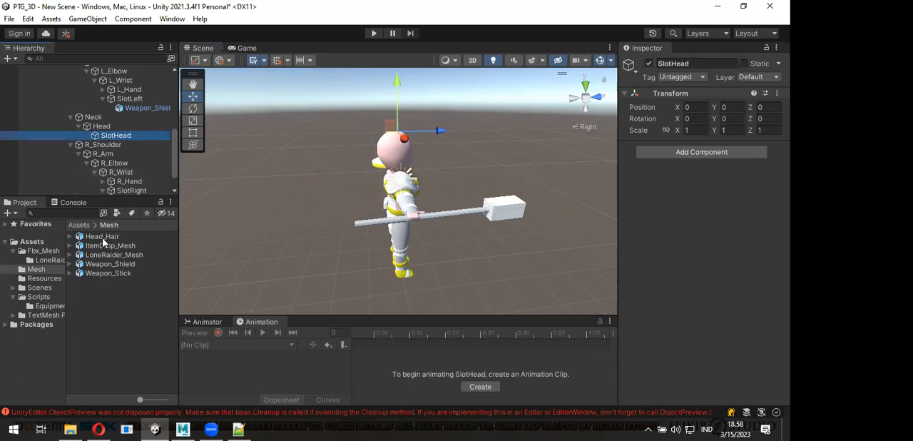
- Add the Head_Hair model from the Mesh folder as a child of SlotHead
left_click_drag(102, 239, 128, 122)
left_click_drag(466, 153, 360, 156, "alt")
scroll(396, 137, "up", 3)
middle_click_drag(401, 143, 372, 250)
scroll(372, 249, "up", 3)
left_click_drag(399, 243, 458, 202, "alt")
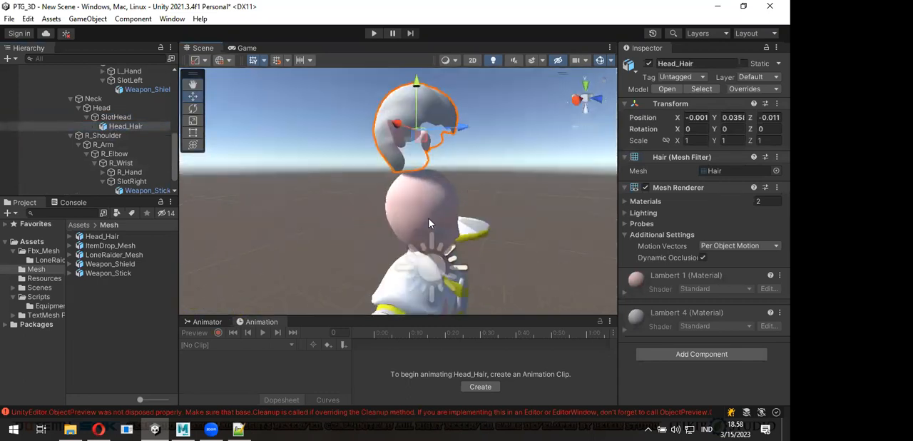
- Try lowering Head_Hair onto the head, and reset its Transform instead
left_click_drag(417, 91, 425, 155)
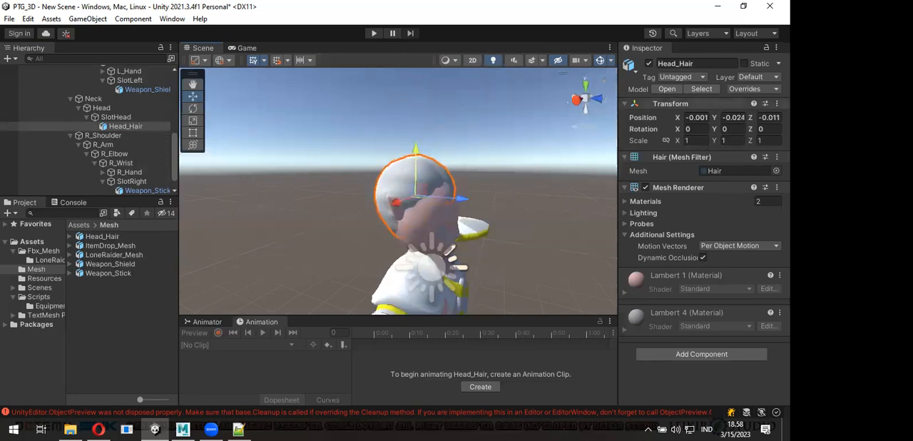
left_click(670, 104)
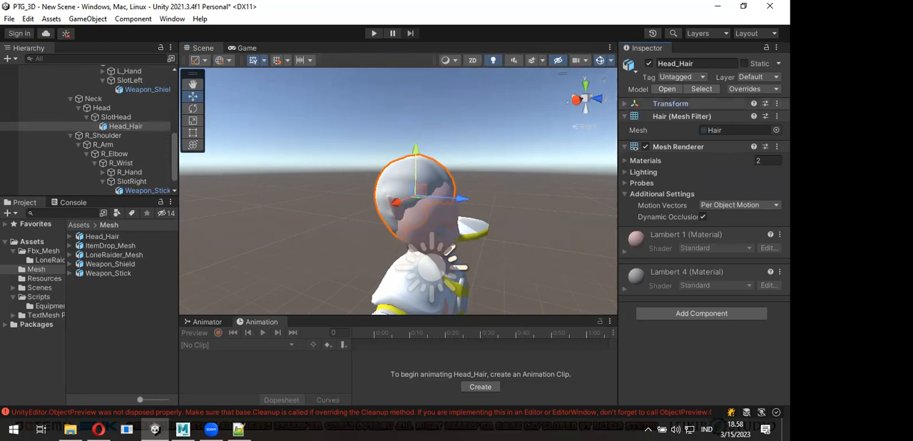
left_click(699, 105)
right_click(660, 104)
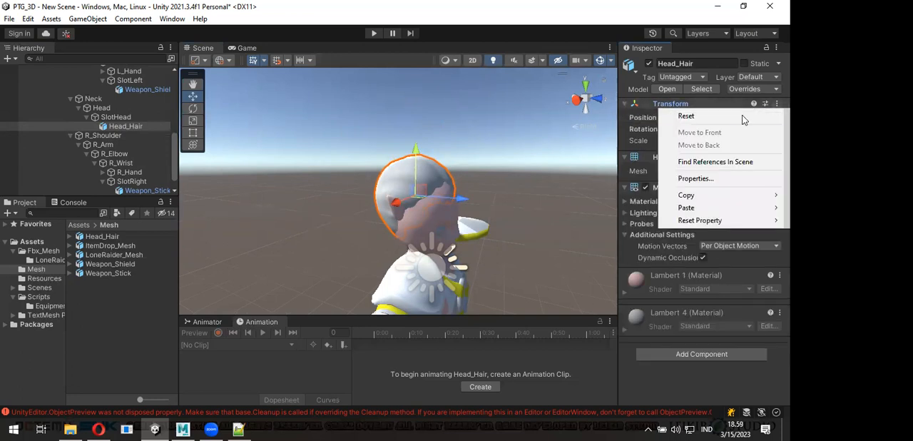
left_click(742, 114)
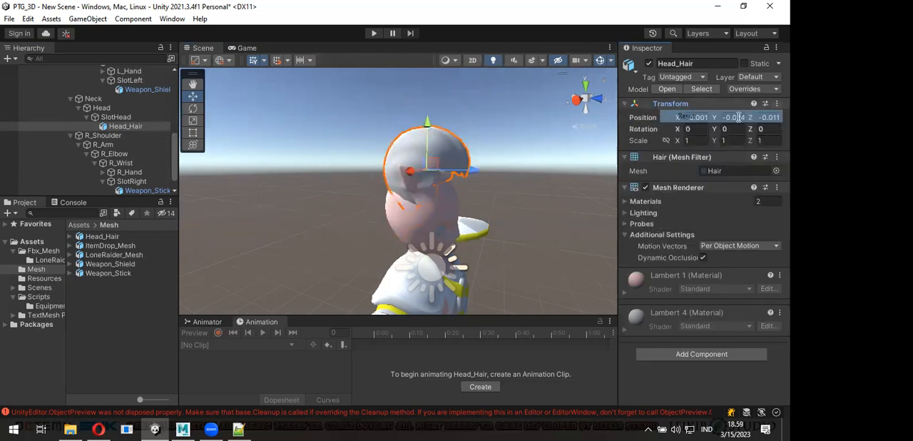
- Move SlotHead to about Y -0.032, Z -0.004 so the hair fits over the character's head
left_click(125, 118)
left_click_drag(429, 127, 423, 160)
left_click_drag(446, 190, 492, 193, "alt")
left_click(596, 102)
scroll(343, 206, "up", 5)
middle_click_drag(453, 164, 462, 175)
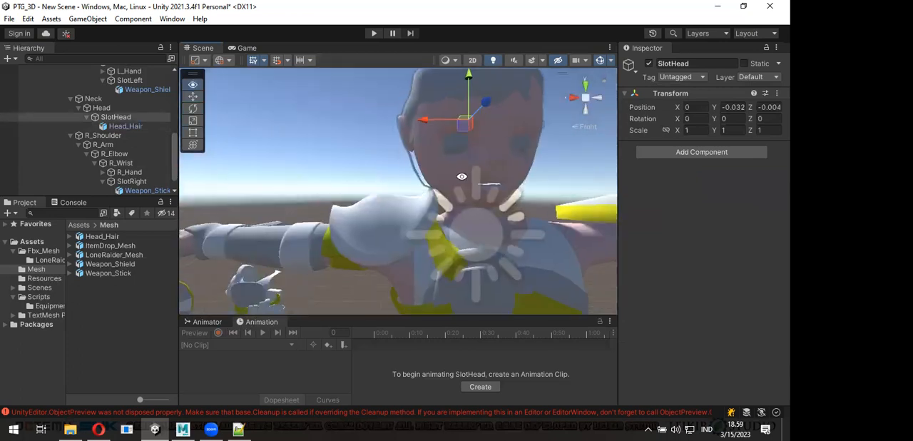
left_click_drag(459, 180, 452, 197, "alt")
- Scale SlotHead to about X 1.057 and Z 1.056 so the hair encloses the head
scroll(445, 235, "down", 4, "alt")
key("r")
scroll(340, 209, "up", 1)
left_click_drag(316, 202, 114, 188, "alt")
left_click_drag(237, 205, 308, 200, "alt")
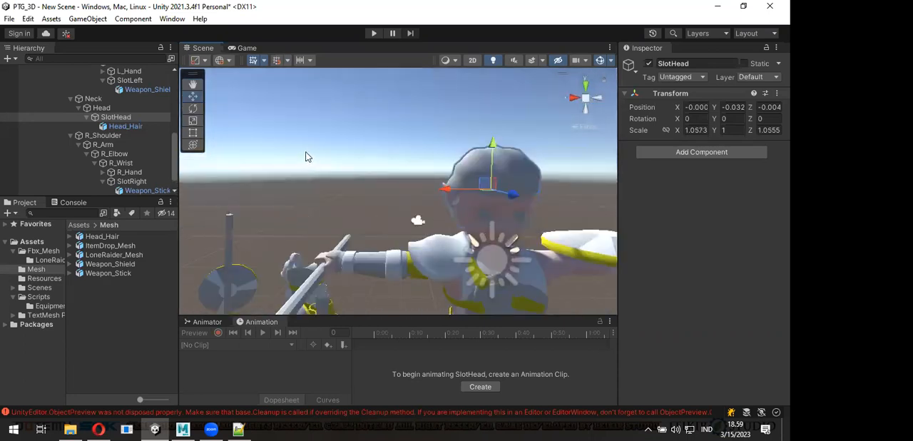
- Select Head_Hair and scale it to about X 0.953, Y 1.018, Z 1.018
left_click(343, 163)
mouse_move(391, 168)
left_mouse_down("alt")
mouse_move(463, 184)
mouse_move(512, 218)
mouse_move(547, 212)
mouse_move(477, 169)
mouse_move(422, 157)
mouse_move(446, 182)
mouse_move(429, 159)
mouse_move(389, 153)
left_mouse_up("alt")
left_click(429, 142)
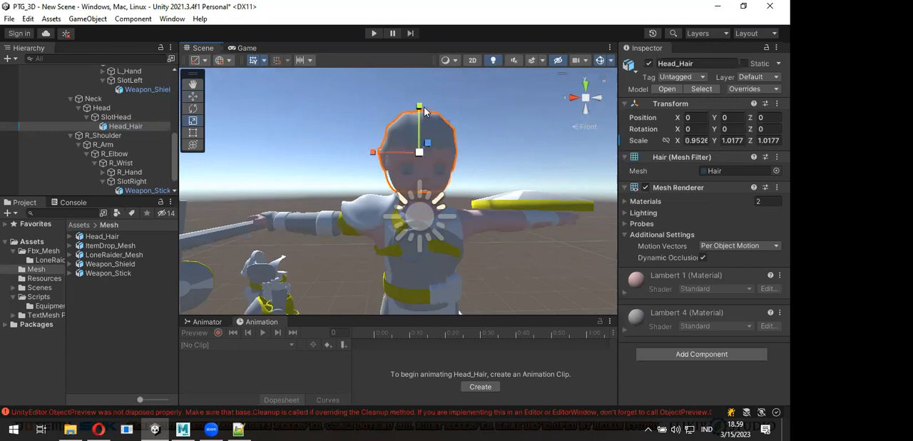
- Refine the fit of Head_Hair around the character's head and clear the selection
left_click_drag(423, 112, 380, 155)
mouse_move(428, 171)
left_mouse_down("alt")
mouse_move(279, 174)
mouse_move(435, 162)
left_mouse_up("alt")
left_click_drag(499, 190, 382, 159, "alt")
key("r")
scroll(385, 173, "up", 1)
scroll(384, 173, "up", 1)
left_click_drag(497, 134, 481, 146, "alt")
left_click(478, 155)
- Examine the equipped character from the front and side, and collapse the Chest and Body branches of its hierarchy
left_click_drag(389, 156, 386, 174, "alt")
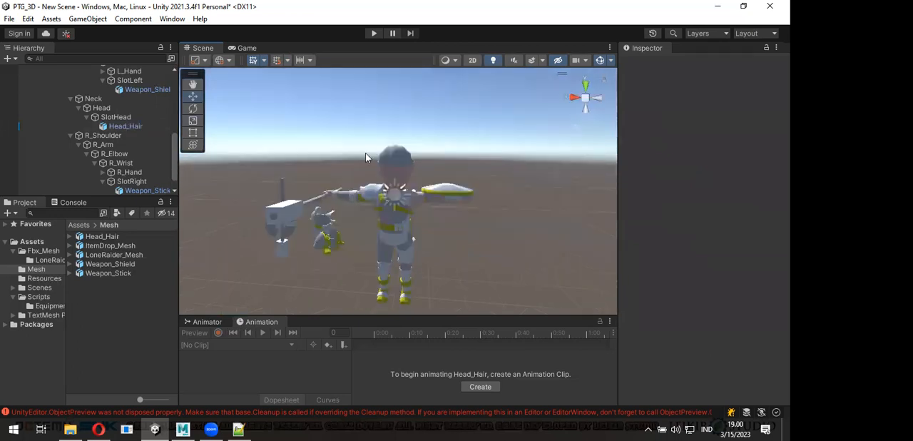
scroll(381, 160, "up", 1)
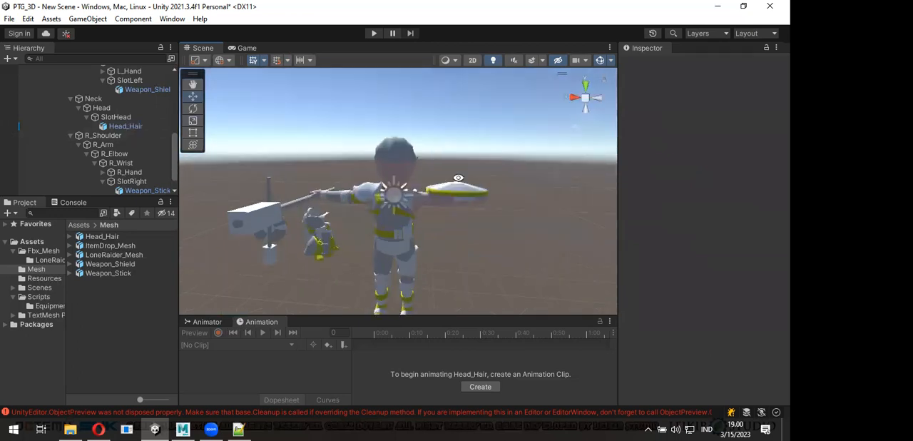
left_click_drag(458, 178, 376, 184, "alt")
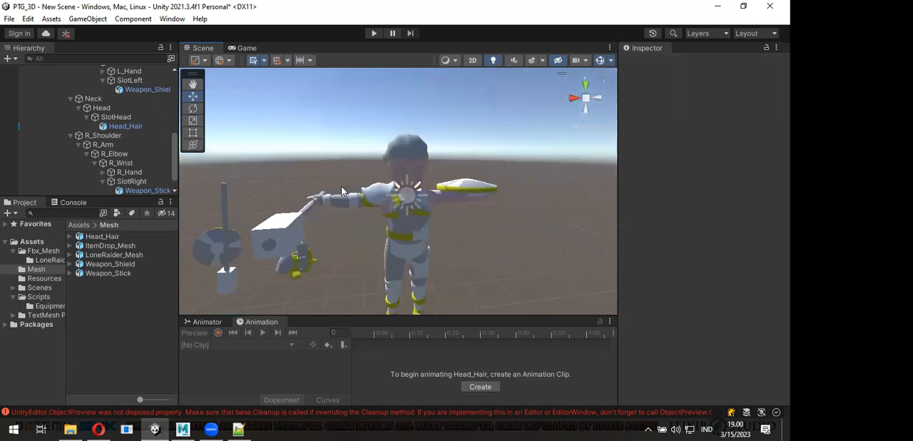
left_click_drag(411, 201, 206, 107, "alt")
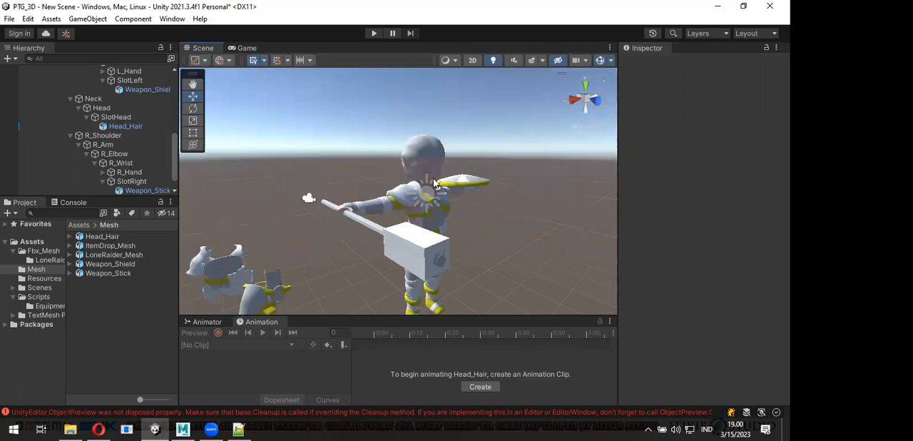
scroll(434, 181, "up", 3)
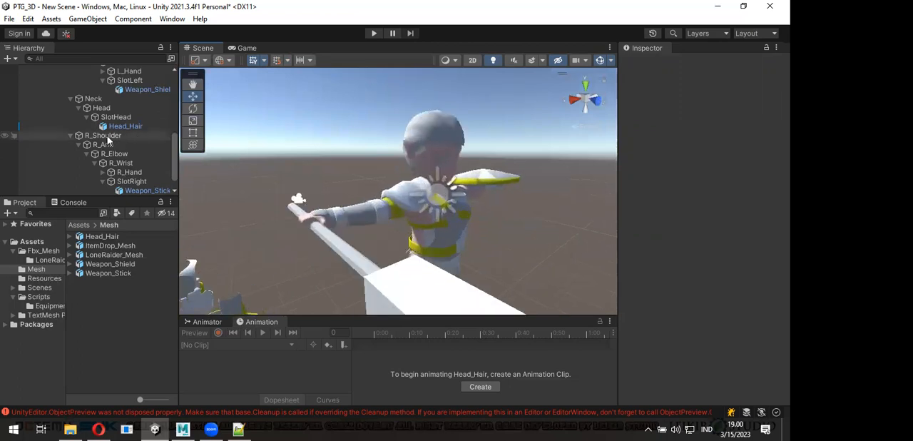
scroll(108, 135, "up", 4)
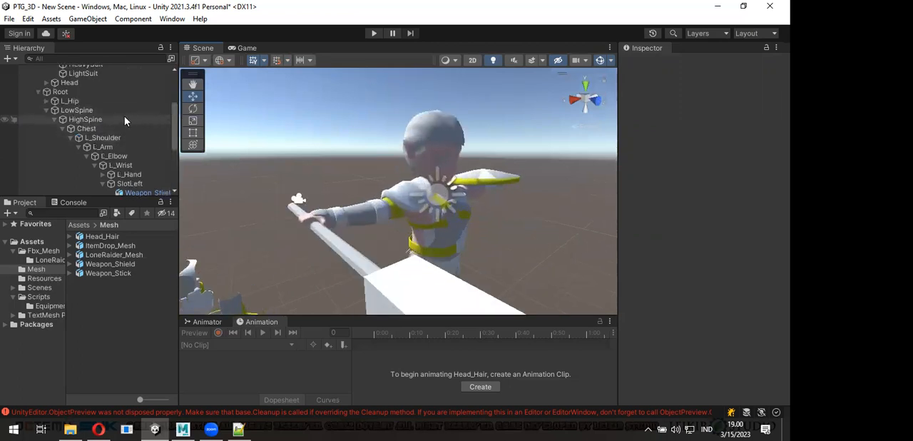
left_click(63, 129)
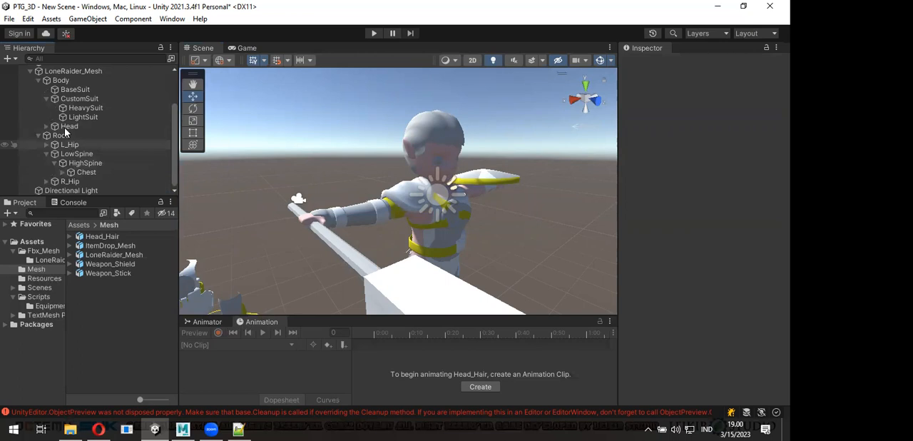
left_click(39, 81)
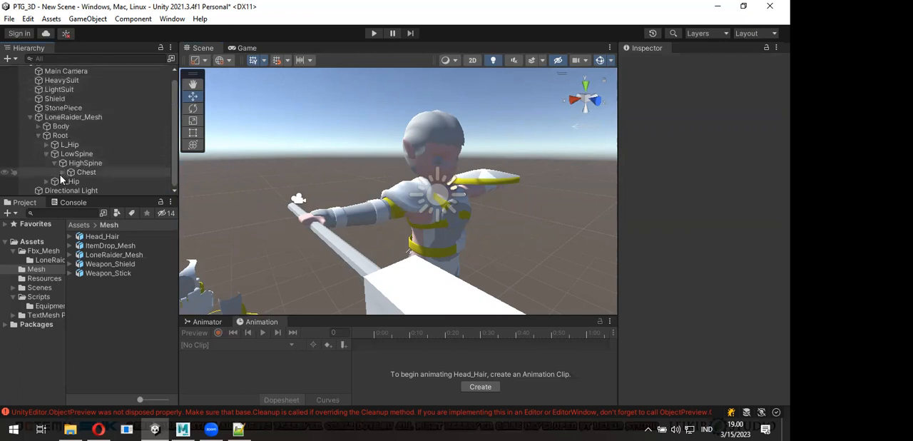
- Create an empty child object named SlotMain under HighSpine
left_click(81, 164)
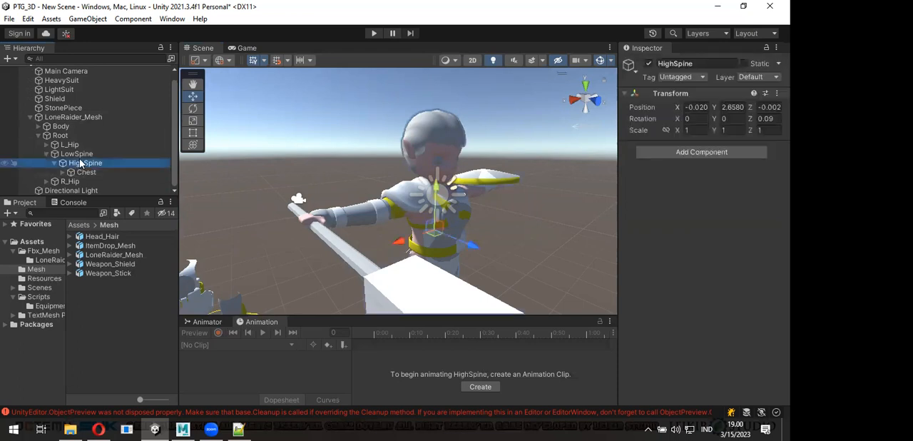
right_click(81, 166)
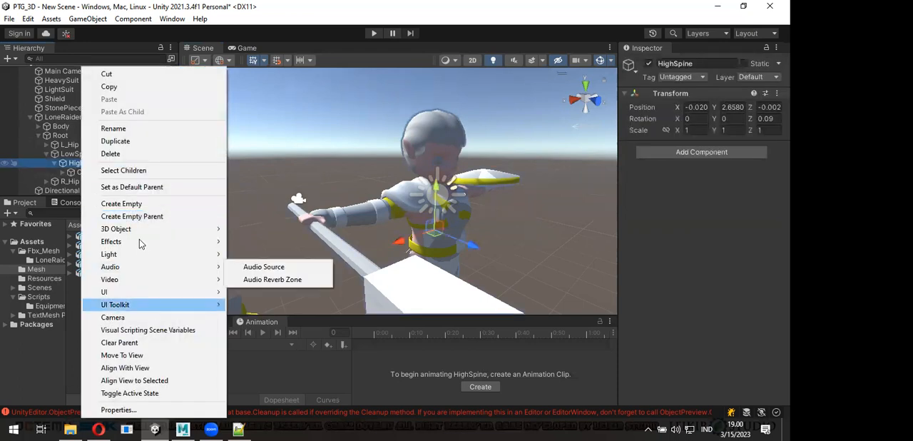
left_click(121, 204)
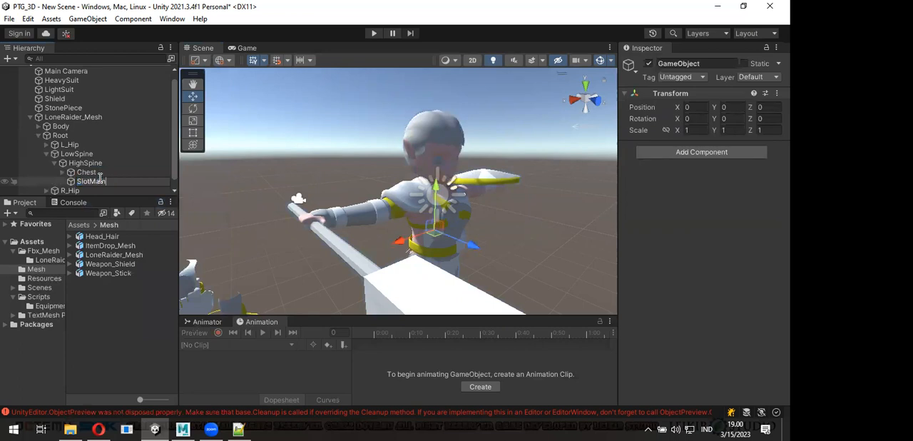
key("Return")
- Create a second empty child object named SlotSub under HighSpine
right_click(83, 164)
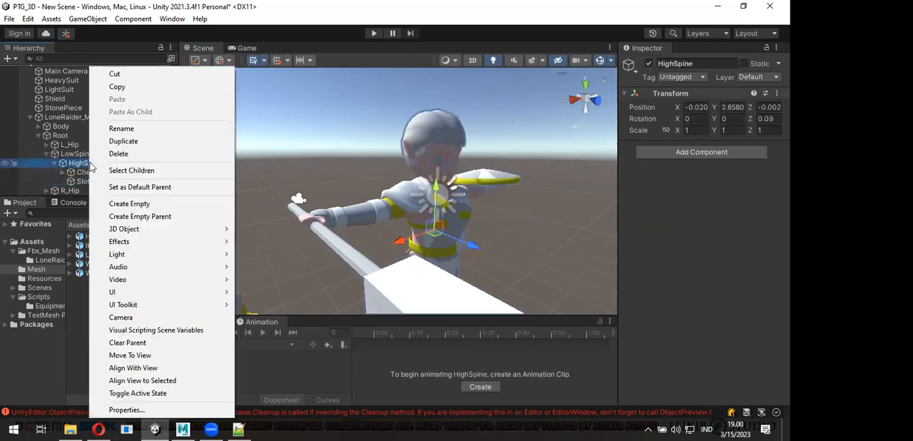
left_click(135, 204)
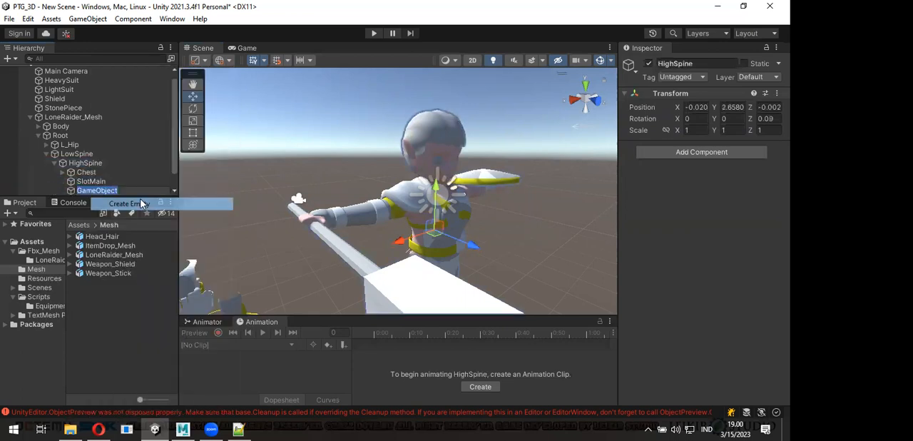
type("SlotSub")
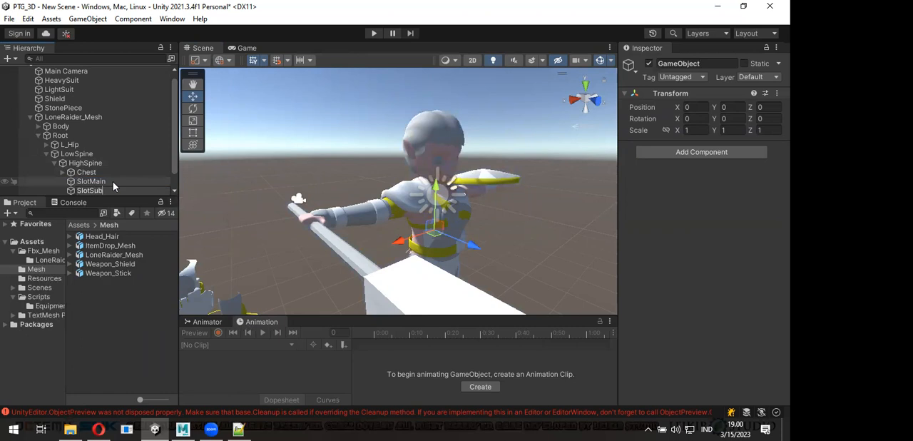
key("Return")
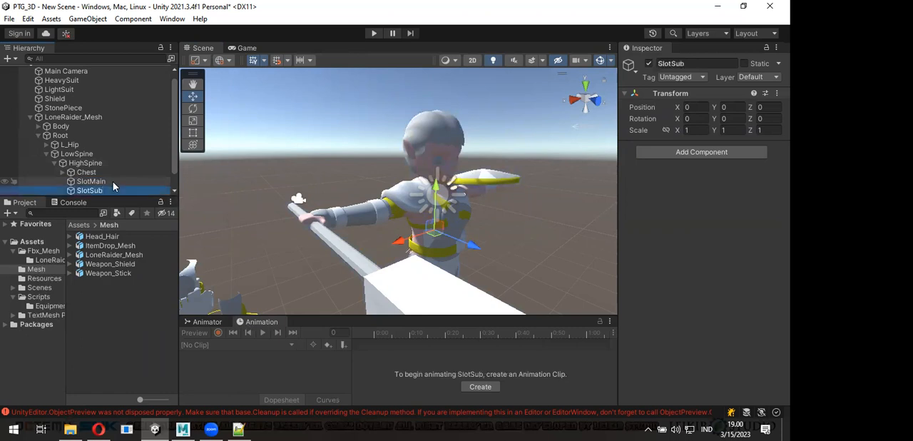
- Move Weapon_Stick from SlotRight to SlotMain in the character's hierarchy and reset its transform
scroll(278, 203, "down", 3)
scroll(278, 204, "down", 3)
left_click_drag(321, 238, 442, 246, "alt")
left_click(471, 214)
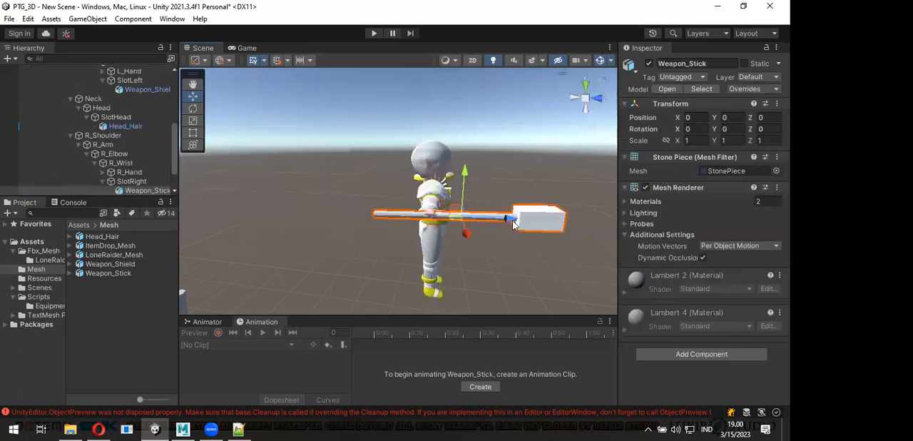
scroll(139, 162, "down", 2)
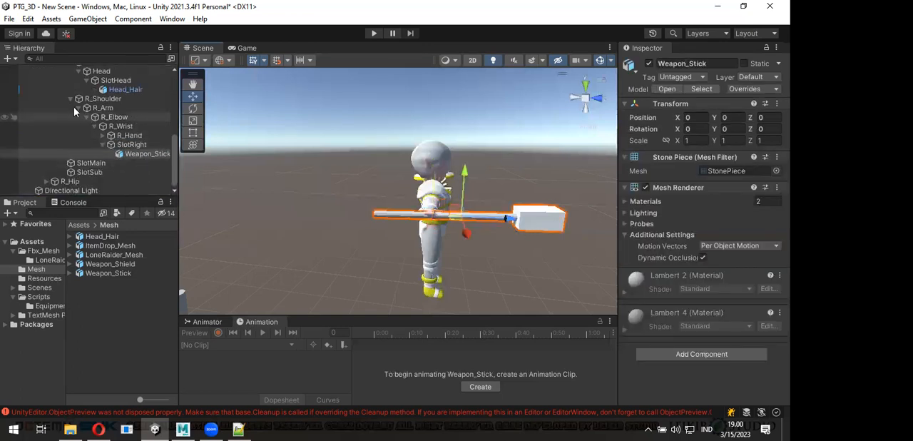
scroll(106, 123, "up", 1)
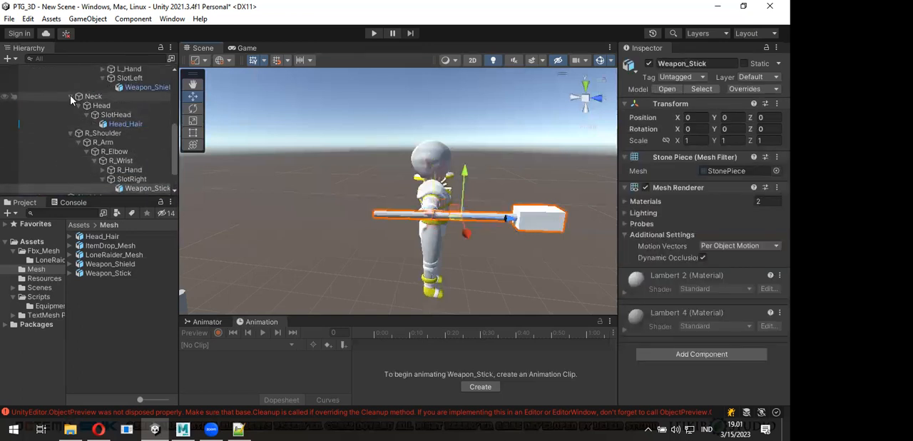
left_click(70, 97)
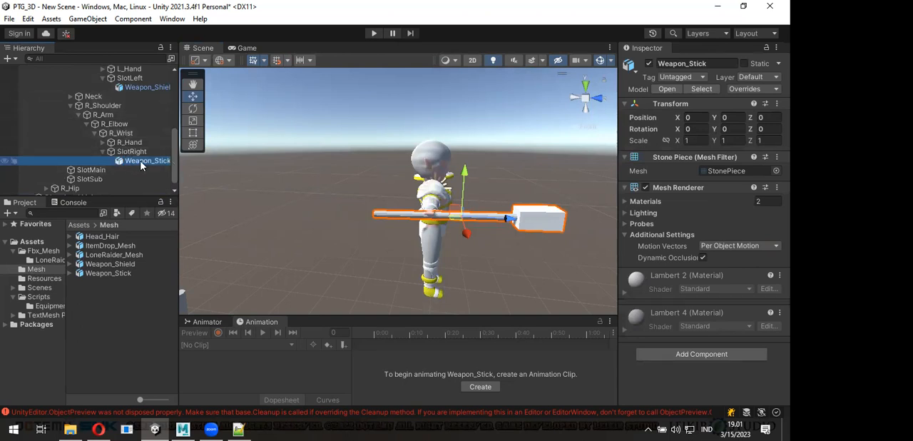
left_click_drag(102, 171, 88, 171)
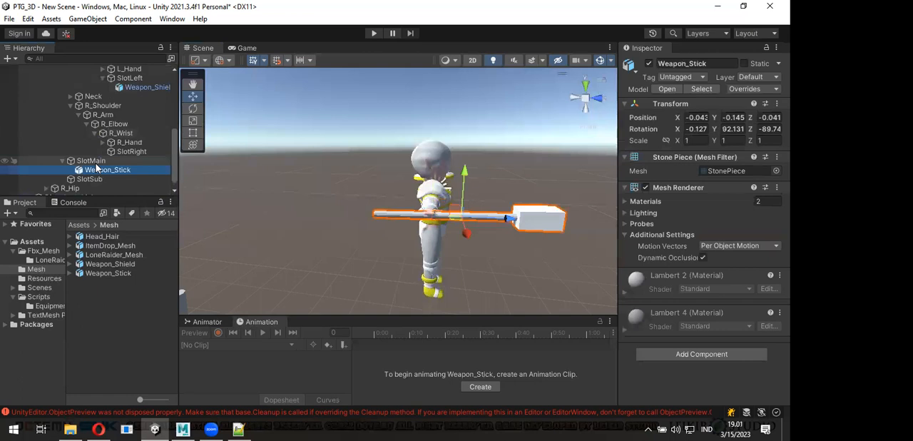
right_click(664, 103)
left_click(743, 119)
- Try rotating Weapon_Stick itself behind the character's back, and reset its transform
left_click_drag(480, 176, 400, 200, "alt")
scroll(399, 200, "up", 6)
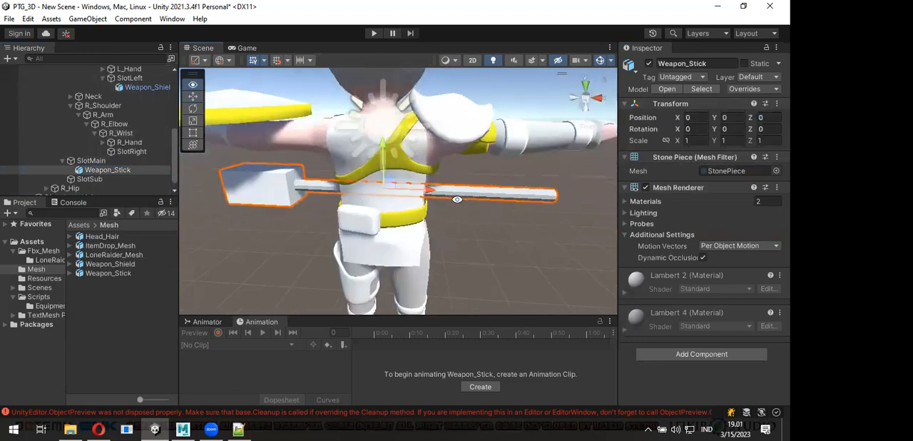
key("e")
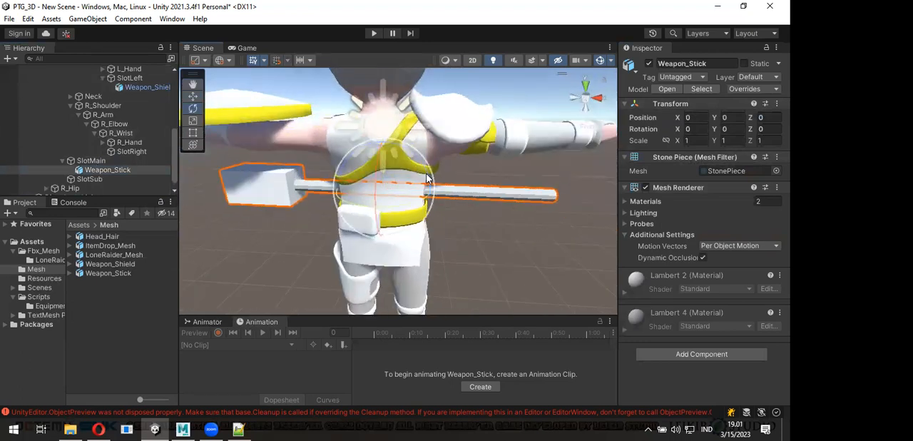
left_click_drag(424, 176, 319, 133)
left_click_drag(477, 188, 235, 163, "alt")
right_click(740, 111)
left_click(741, 112)
- Rotate SlotMain to about -59.74 degrees on Z so the stick runs diagonally across the character's back
left_click(103, 165)
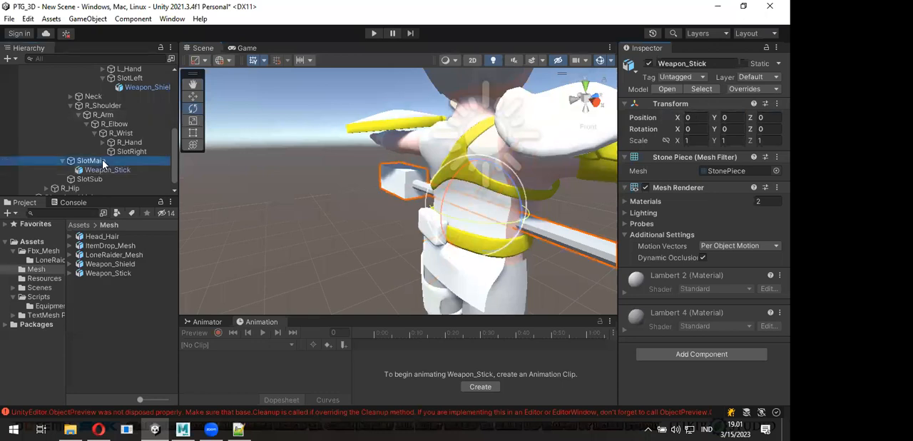
left_click_drag(488, 216, 384, 107, "alt")
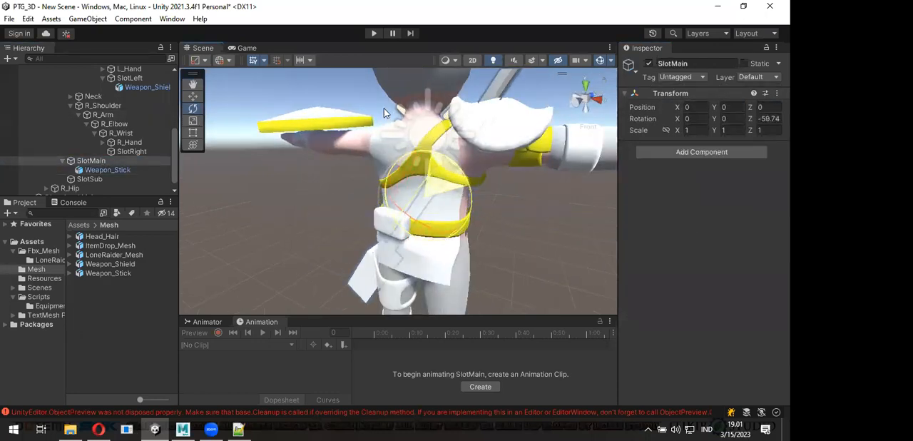
left_click_drag(488, 218, 391, 215, "alt")
- Move SlotMain to about 0.035 on Z so the stick rests just behind the character's back
key("alt+w")
key("alt")
key("w")
left_click_drag(482, 196, 447, 203)
left_click_drag(505, 238, 404, 224, "alt")
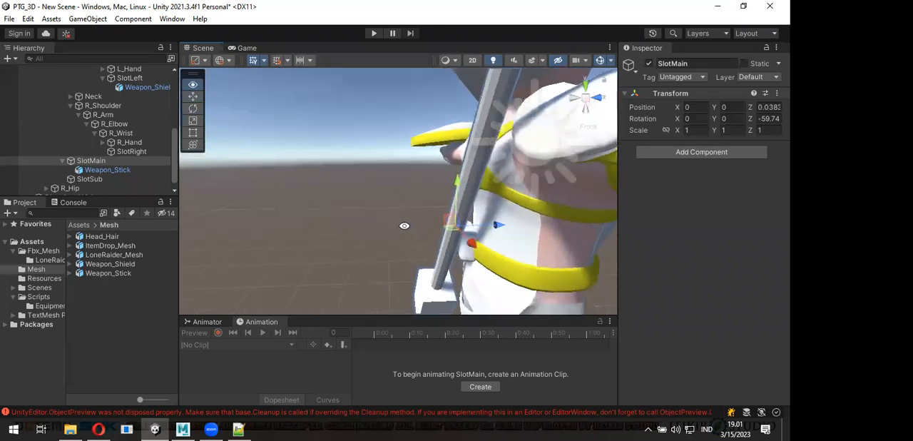
left_click_drag(499, 225, 489, 224)
scroll(501, 242, "down", 2)
left_click_drag(454, 253, 519, 240, "alt")
scroll(432, 226, "down", 3)
left_click_drag(424, 239, 448, 232, "alt")
- Shift SlotMain to about -0.023 on X and -0.012 on Y so the stick sits higher on the back
key("e")
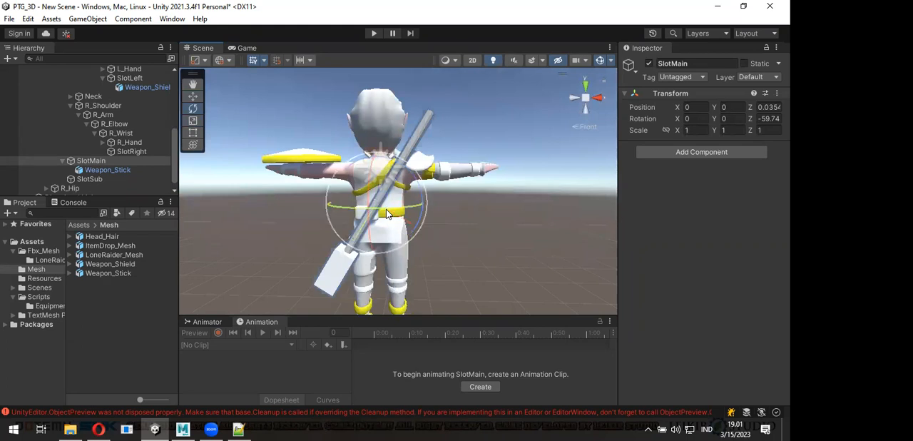
key("w")
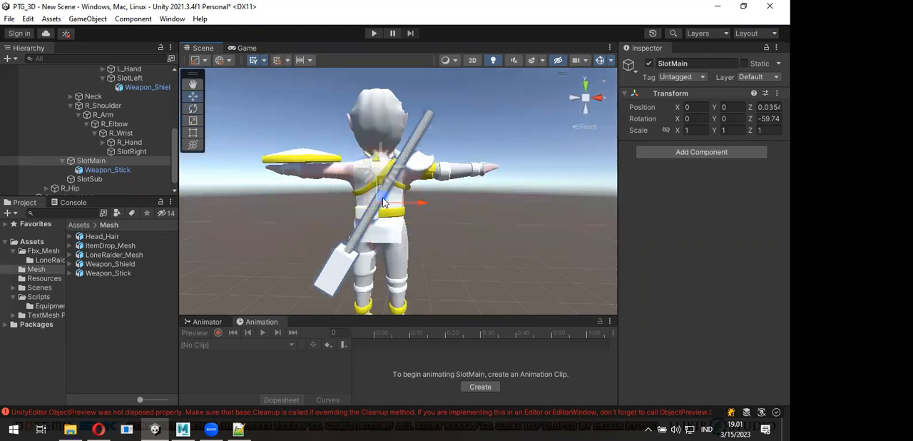
left_click_drag(384, 202, 393, 179)
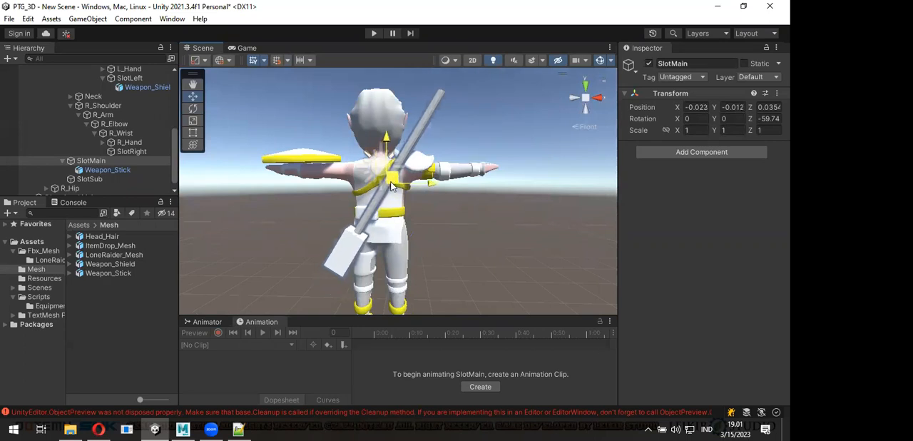
left_click_drag(422, 221, 360, 265, "alt")
left_click(122, 171)
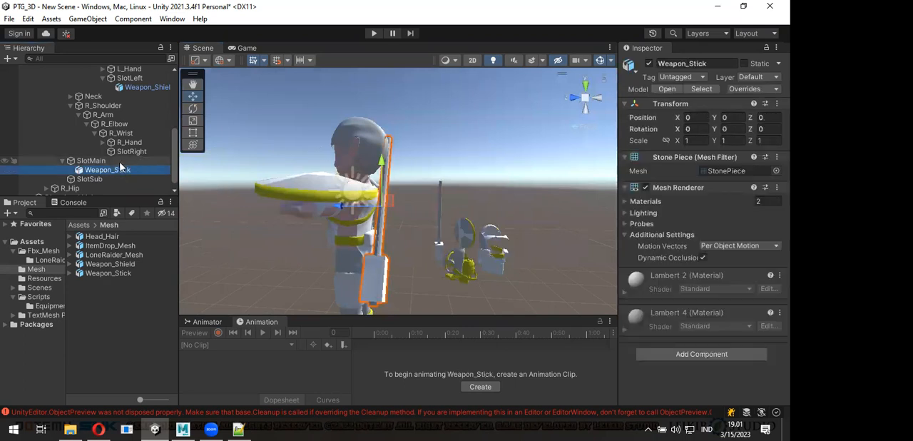
left_click(120, 162)
left_click_drag(491, 187, 227, 172, "alt")
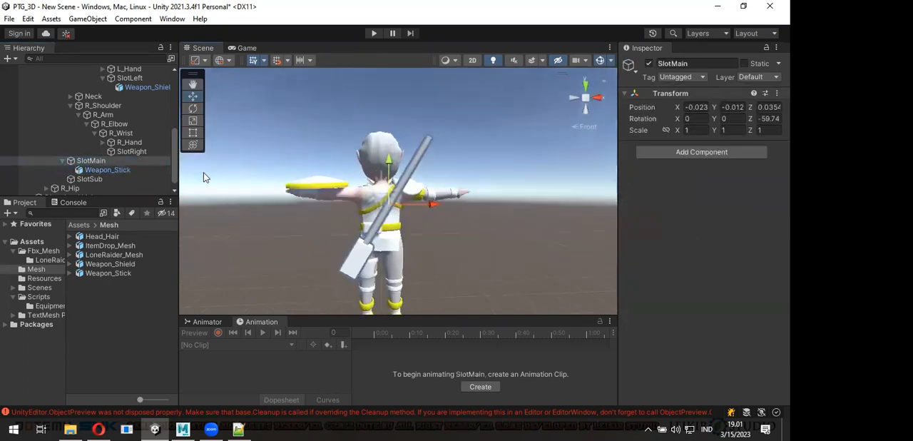
- Return Weapon_Stick to SlotRight and reset its transform to place it in the character's hand
left_click(121, 172)
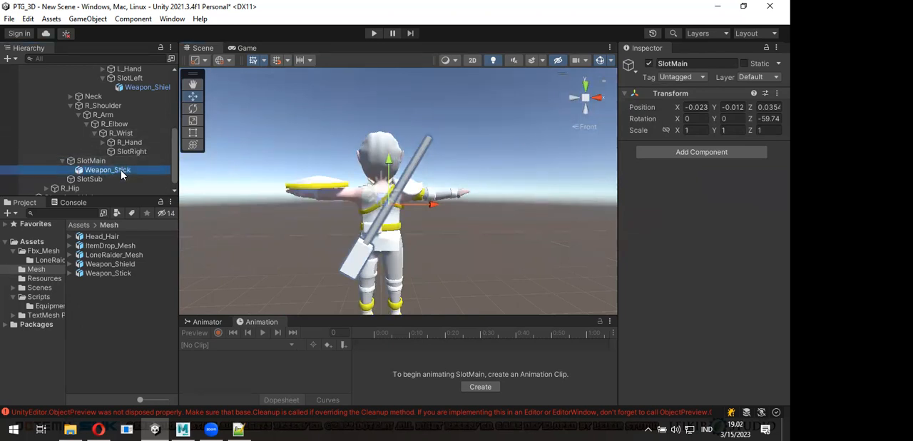
left_click_drag(121, 170, 136, 157)
left_click(777, 104)
left_click(734, 116)
left_click_drag(523, 208, 428, 223, "alt")
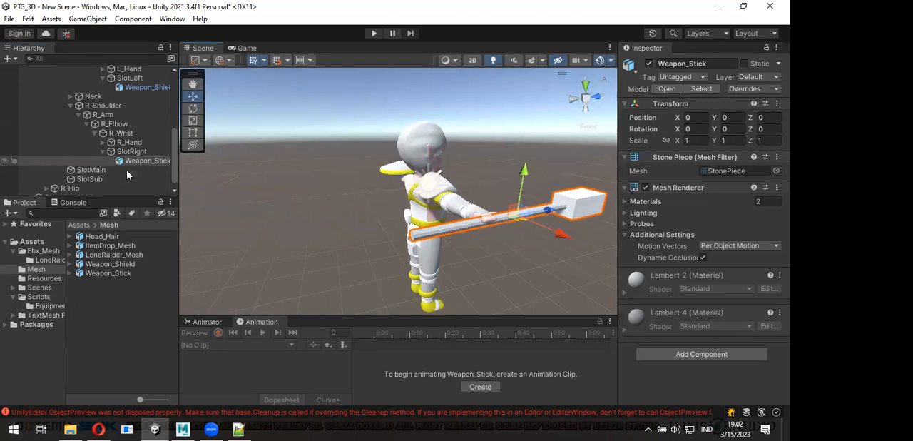
- Parent Weapon_Stick to SlotMain again and reset its transform to place it on the back
left_click_drag(126, 164, 92, 170)
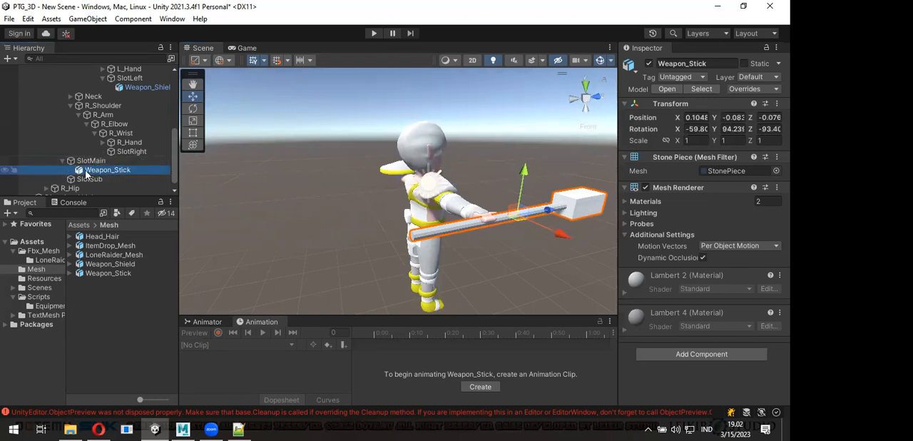
left_click(777, 104)
left_click(747, 116)
left_click_drag(521, 212, 456, 208, "alt")
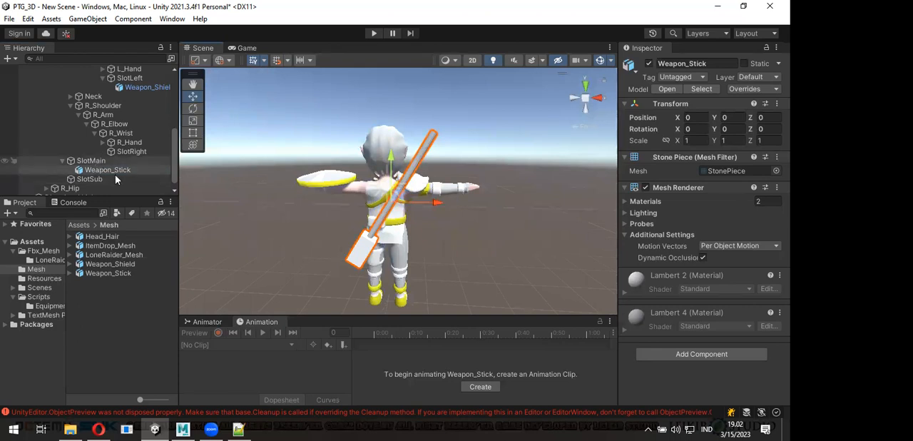
- Move Weapon_Shield from SlotLeft to SlotSub and reset its transform
left_click_drag(365, 212, 418, 216, "alt")
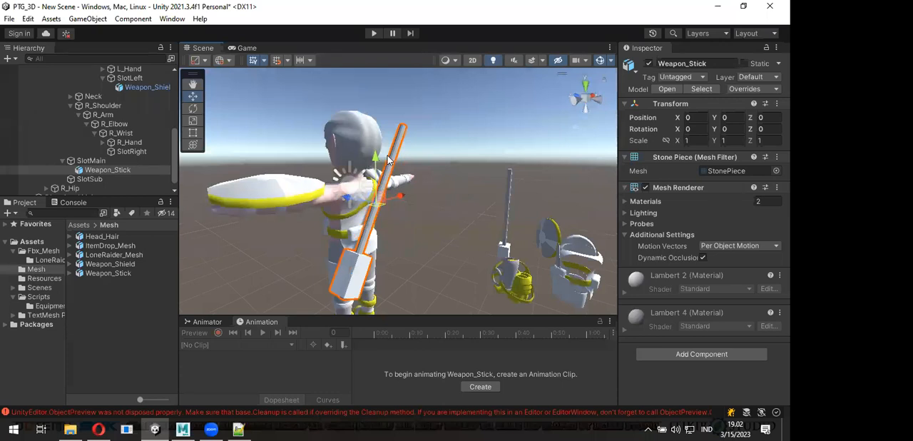
left_click_drag(350, 227, 409, 224, "alt")
left_click(380, 192)
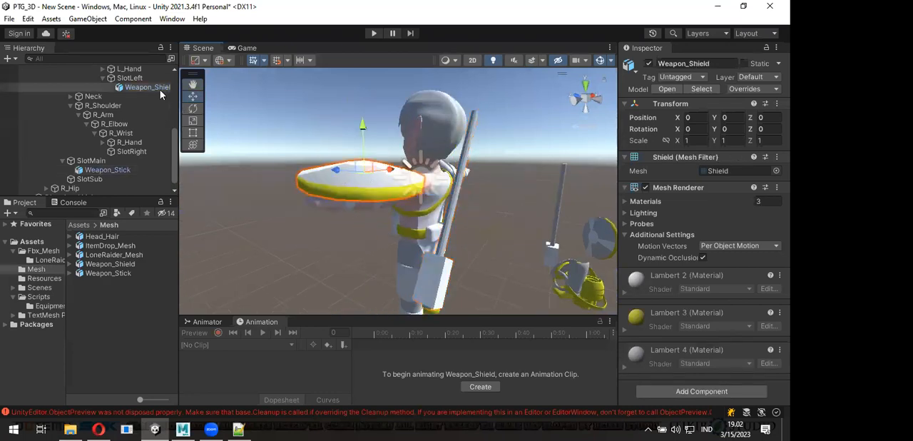
left_click_drag(156, 86, 89, 179)
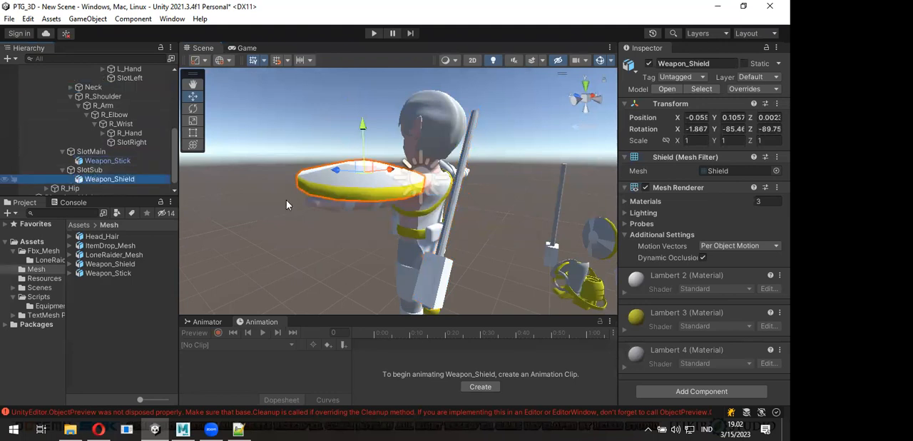
right_click(660, 104)
left_click(671, 115)
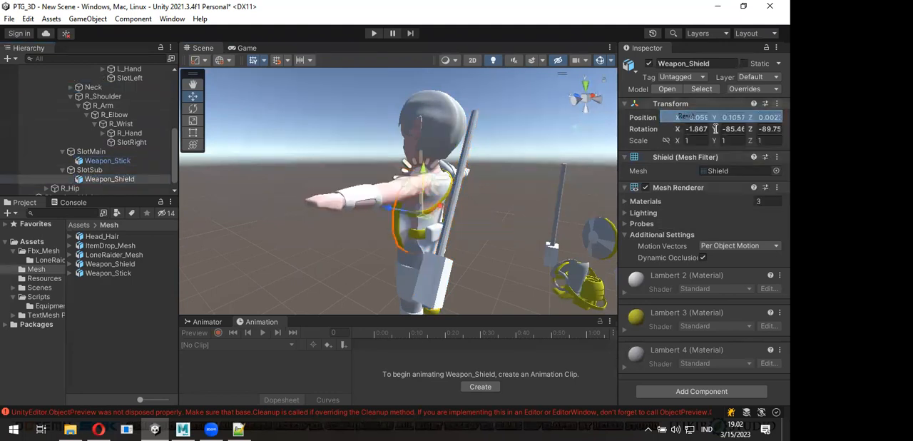
- Position SlotSub at about X -0.028, Y 0.009 and Z 0.047 so the shield sits behind the back
left_click_drag(431, 230, 488, 242, "alt")
scroll(425, 233, "up", 2)
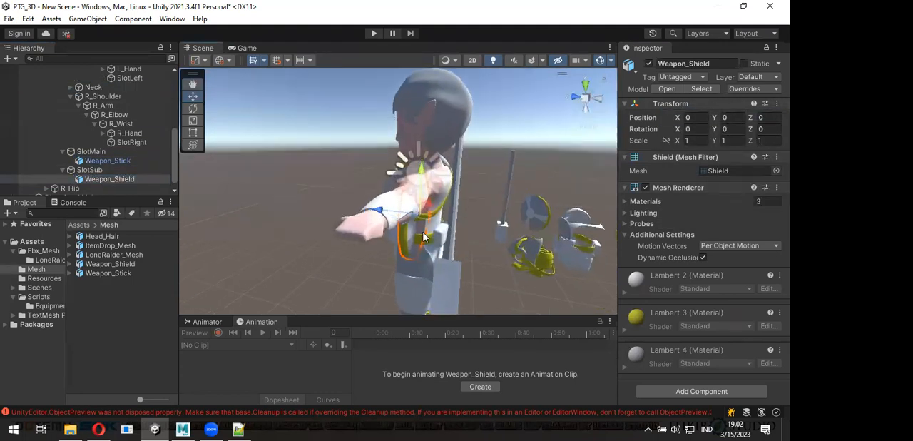
left_click(128, 170)
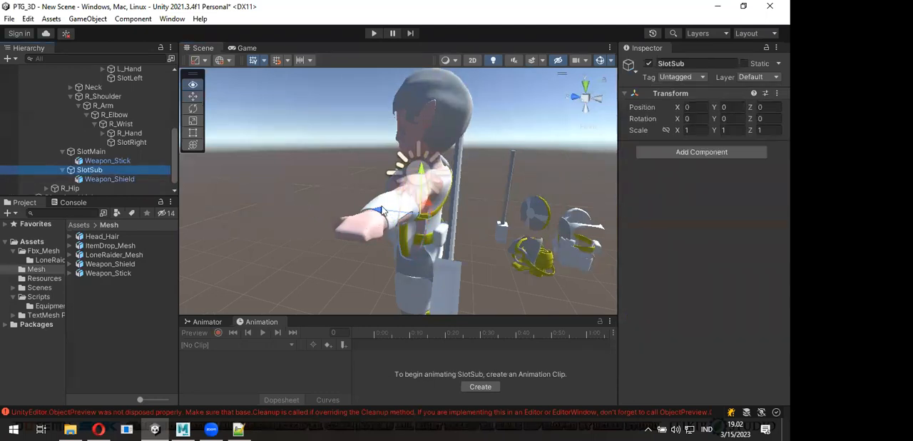
left_click_drag(384, 211, 423, 158)
left_click_drag(466, 207, 454, 206)
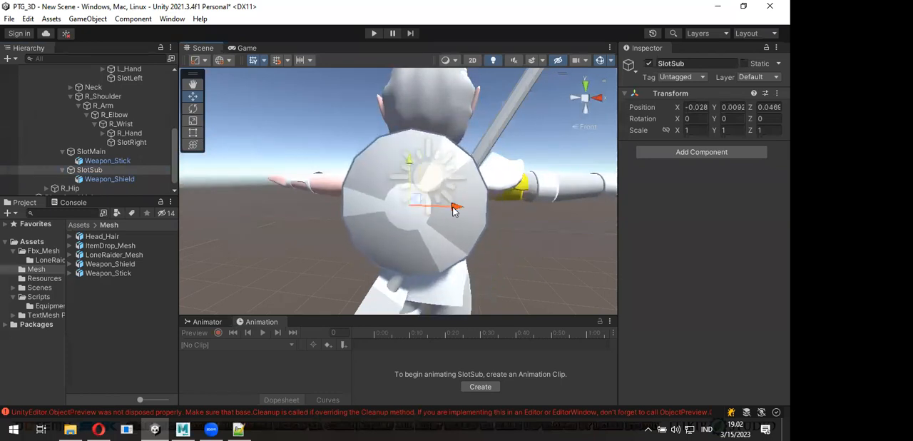
- Tilt SlotSub slightly so the shield lies against the stick and back, and clear the selection
left_click_drag(293, 236, 480, 235, "alt")
key("e")
left_click_drag(448, 192, 443, 183)
left_click_drag(475, 247, 410, 245, "alt")
left_click(279, 254)
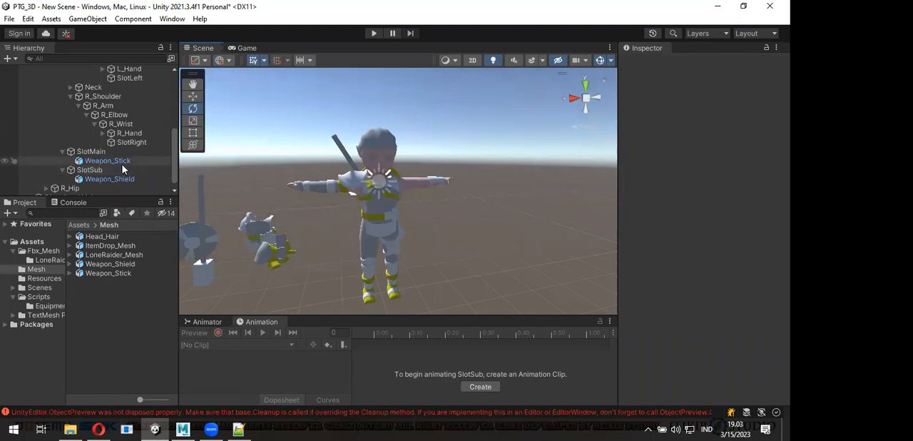
- Move Weapon_Stick under SlotRight and Weapon_Shield under SlotLeft, reset both transforms and clear the selection
left_click_drag(117, 165, 141, 143)
left_click_drag(109, 179, 148, 80)
left_click(150, 161, "ctrl")
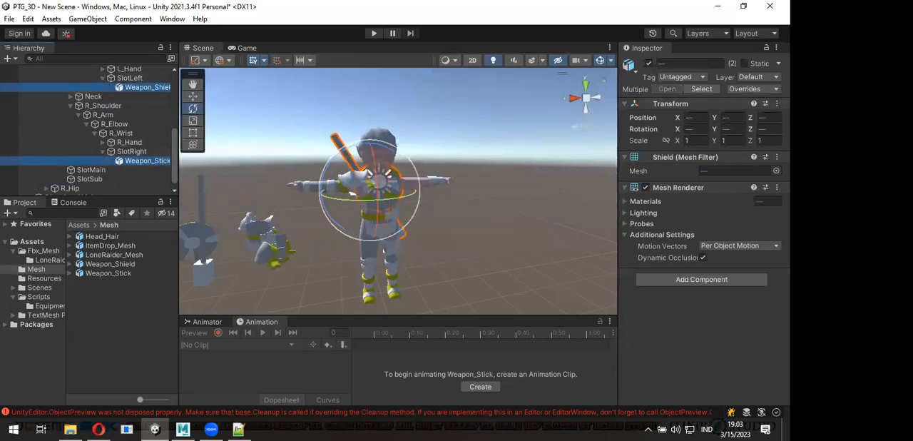
left_click(777, 103)
left_click(742, 117)
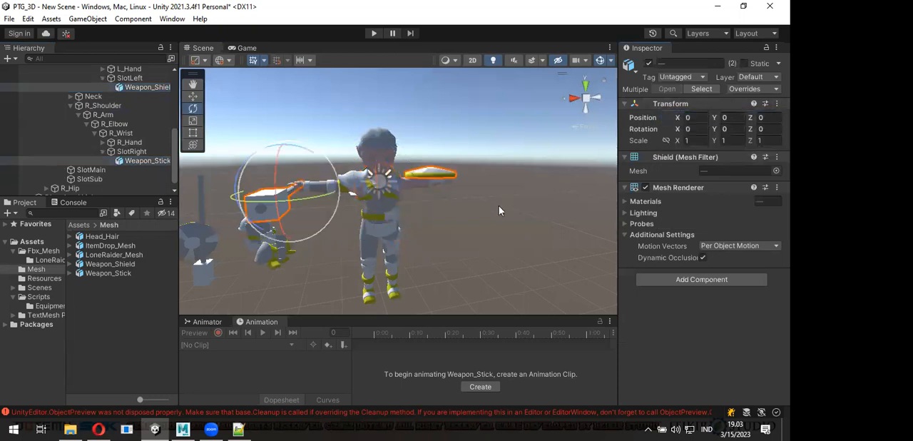
left_click(355, 217)
left_click_drag(345, 217, 369, 253, "alt")
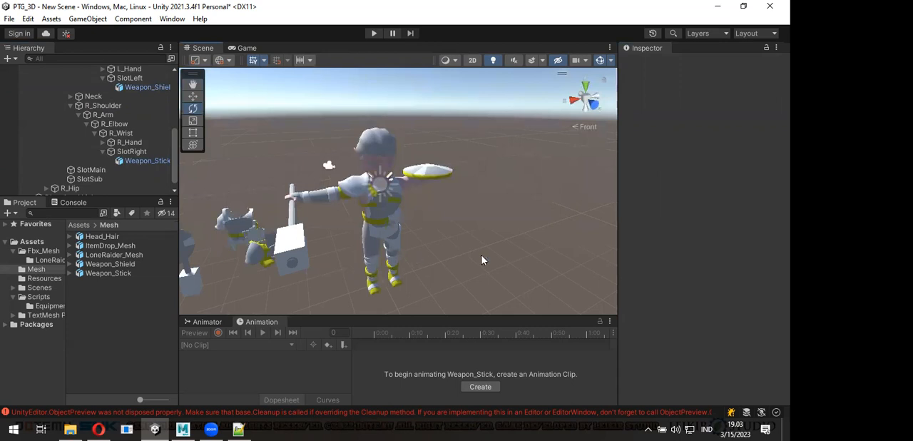
- Undo the transform reset of Weapon_Shield and Weapon_Stick, and select the shield on the character's back
key("ctrl+z")
key("ctrl+z")
key("ctrl+z")
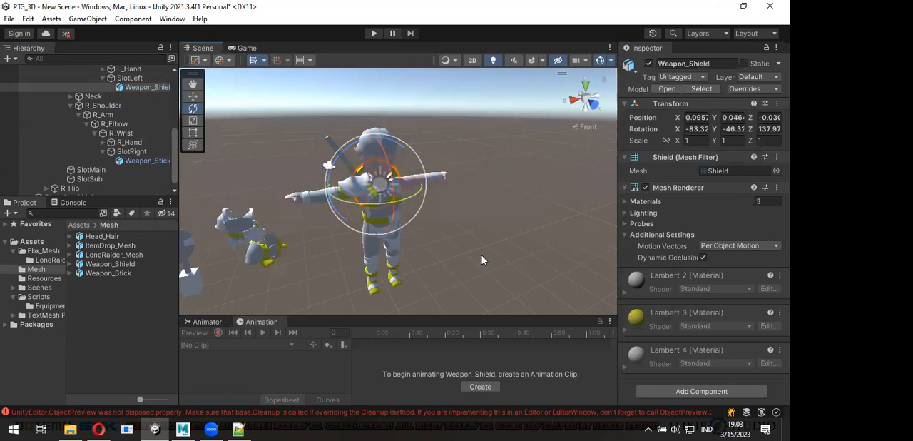
key("ctrl+z")
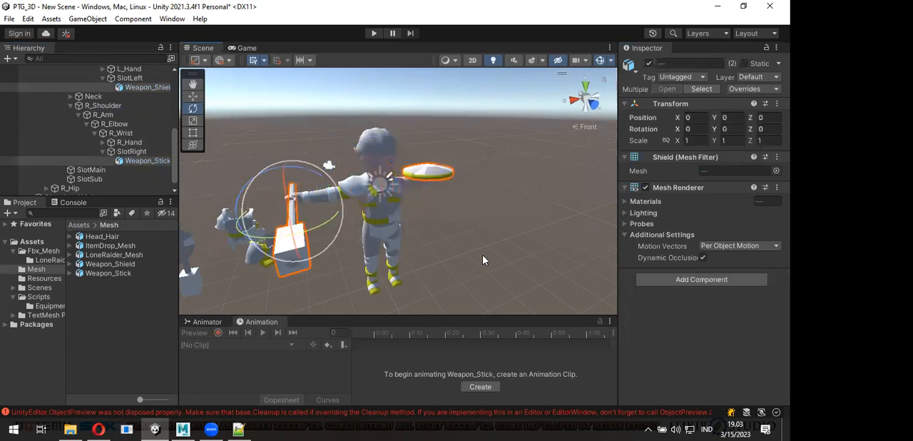
key("ctrl+z")
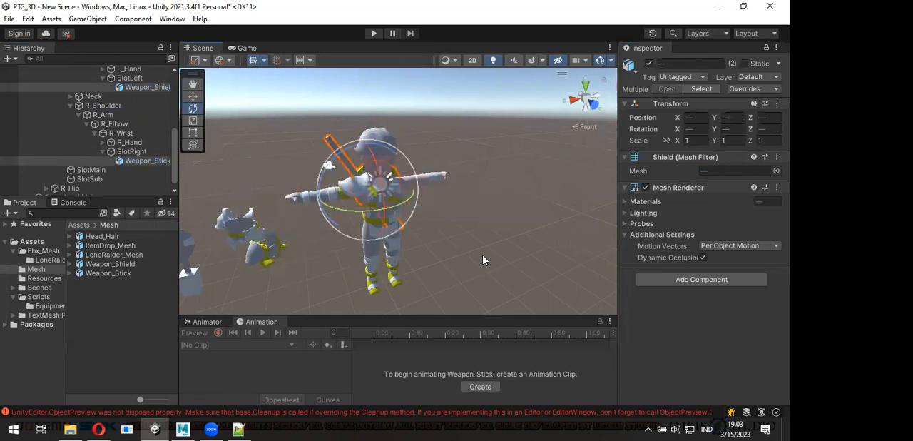
key("ctrl+y")
key("ctrl+z")
left_click(533, 236)
left_click_drag(315, 241, 449, 214, "alt")
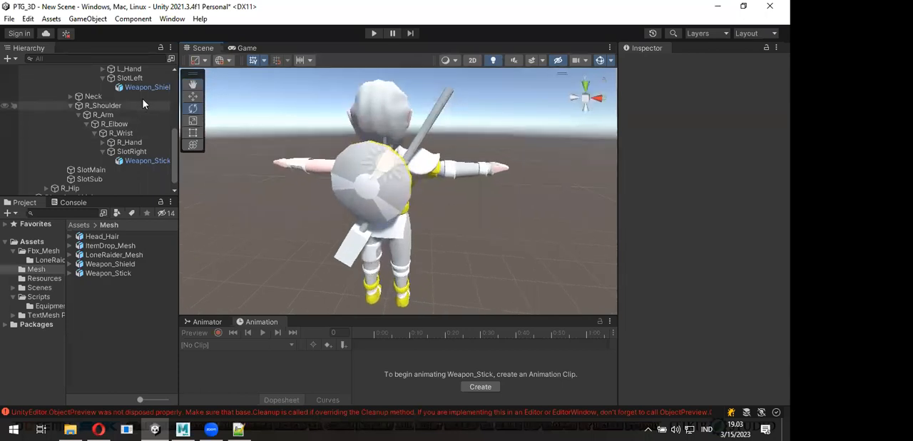
left_click(371, 207)
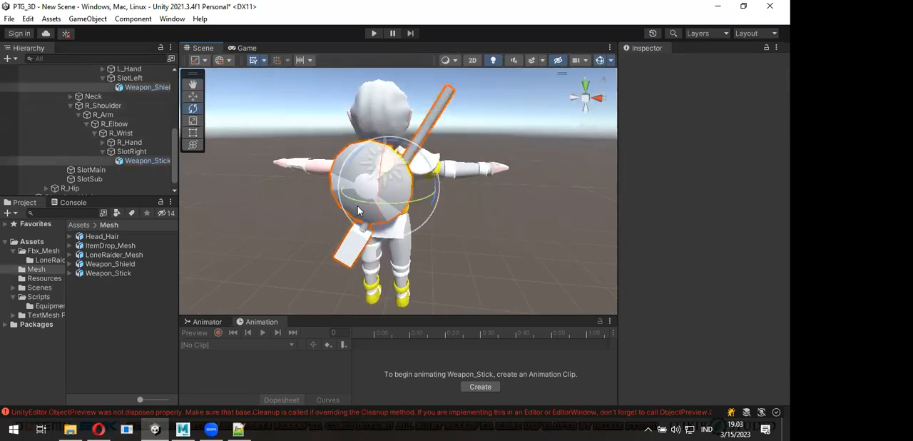
- Undo the move of Weapon_Stick and Weapon_Shield into the hand slots, restoring them under SlotMain and SlotSub
left_click(371, 208)
key("ctrl+z")
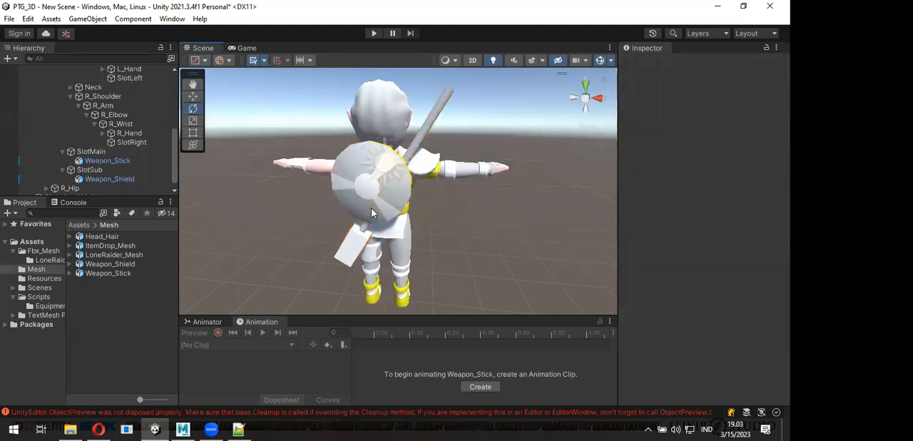
- Examine where the Root and LowSpine bones of LoneRaider_Mesh sit on the character's body
scroll(439, 197, "down", 5)
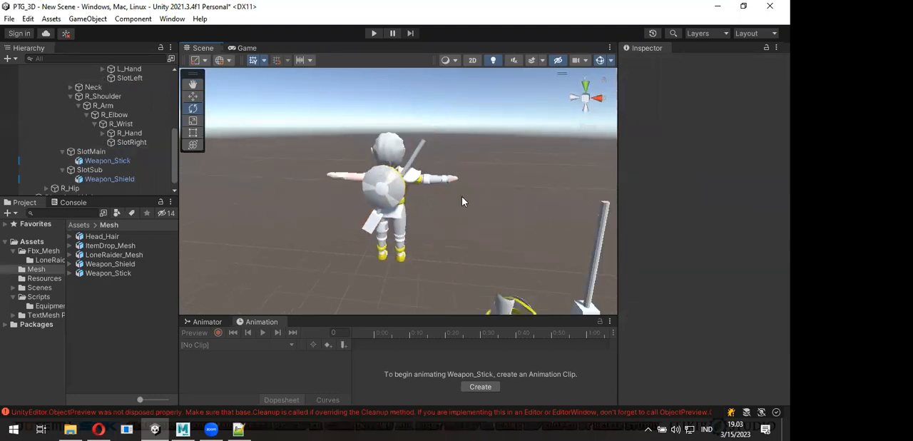
left_click_drag(395, 214, 348, 224, "alt")
scroll(377, 214, "up", 4)
scroll(403, 221, "up", 2)
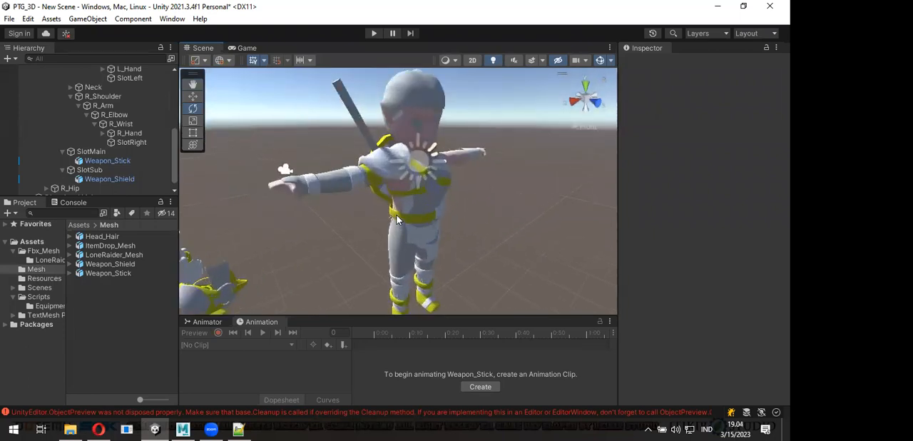
scroll(115, 118, "up", 4)
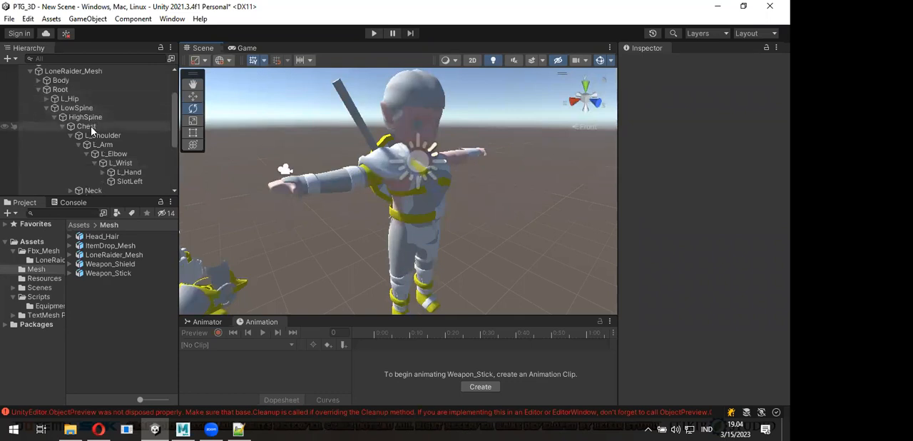
left_click(60, 89)
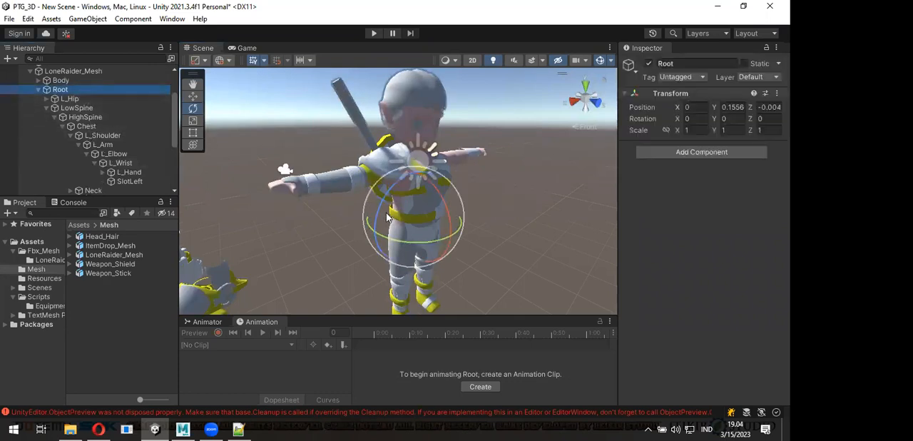
left_click_drag(376, 221, 273, 183, "alt")
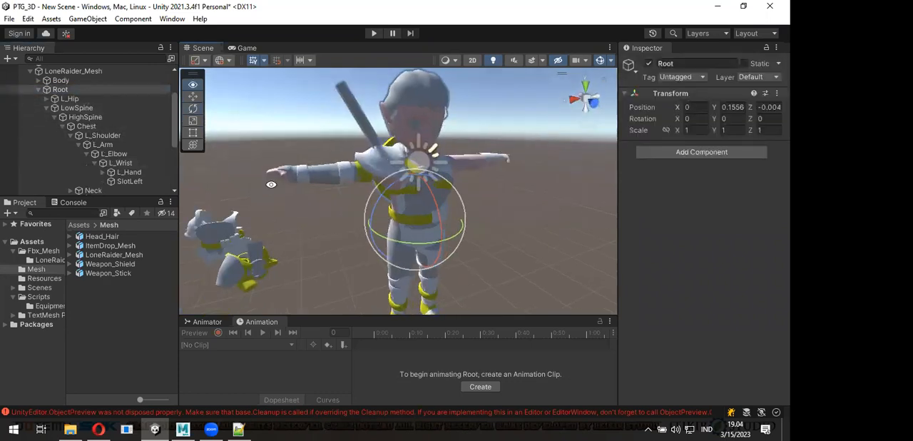
left_click(79, 108)
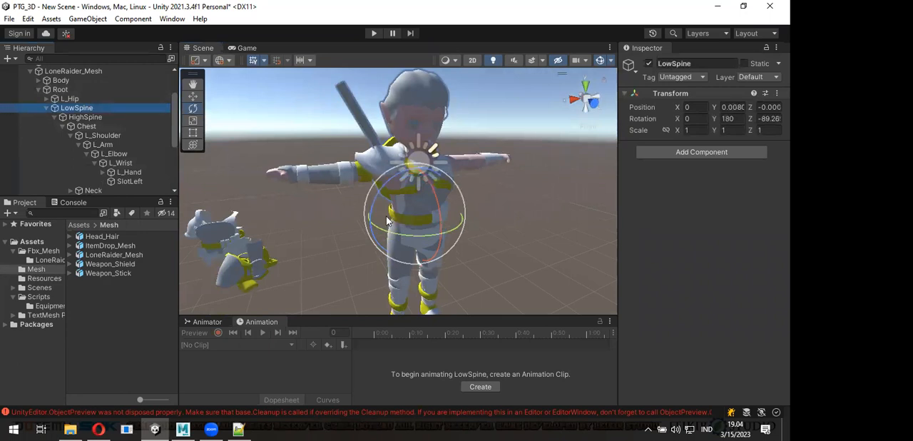
left_click_drag(391, 221, 350, 227, "alt")
scroll(389, 229, "up", 3)
left_click_drag(397, 264, 395, 236, "alt")
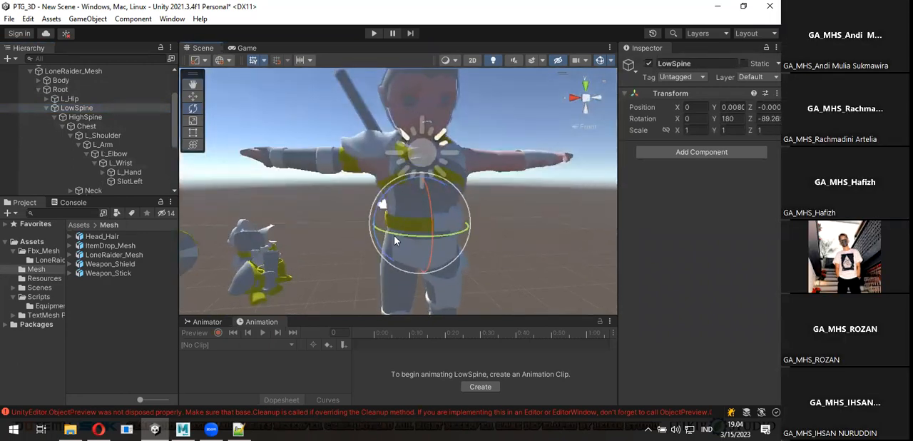
middle_click_drag(395, 240, 417, 170)
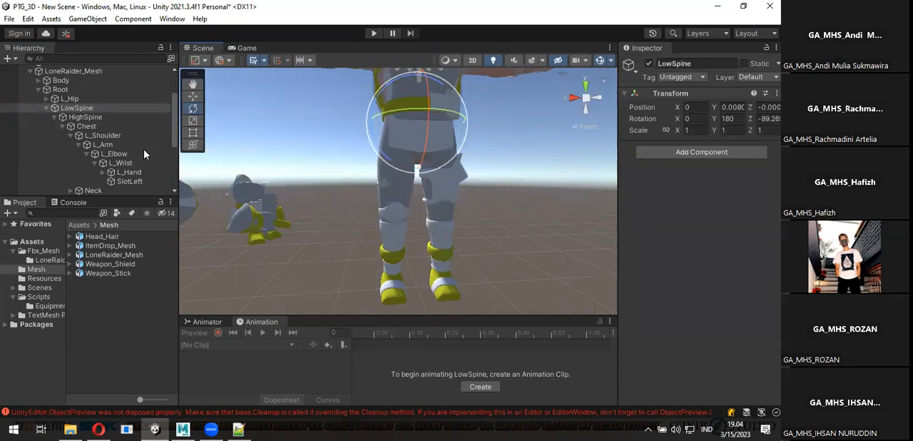
- Expand the R_Hip bone and examine its place on the character's leg
scroll(75, 142, "down", 3)
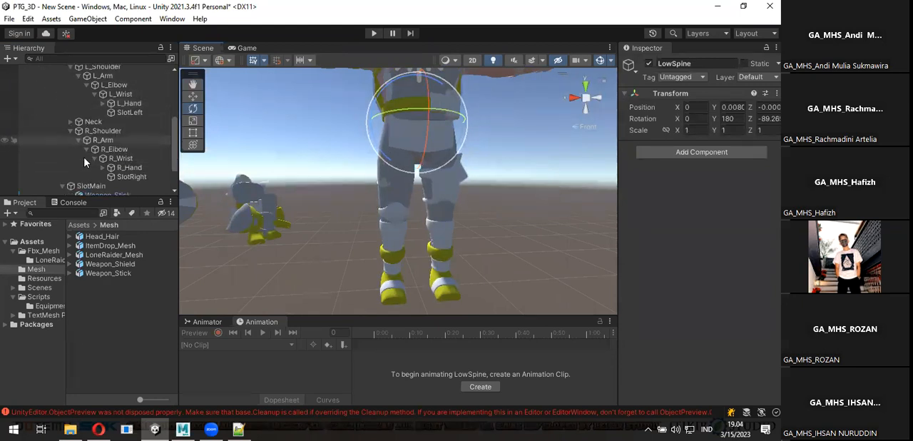
scroll(76, 167, "down", 2)
scroll(75, 146, "up", 4)
scroll(74, 145, "down", 4)
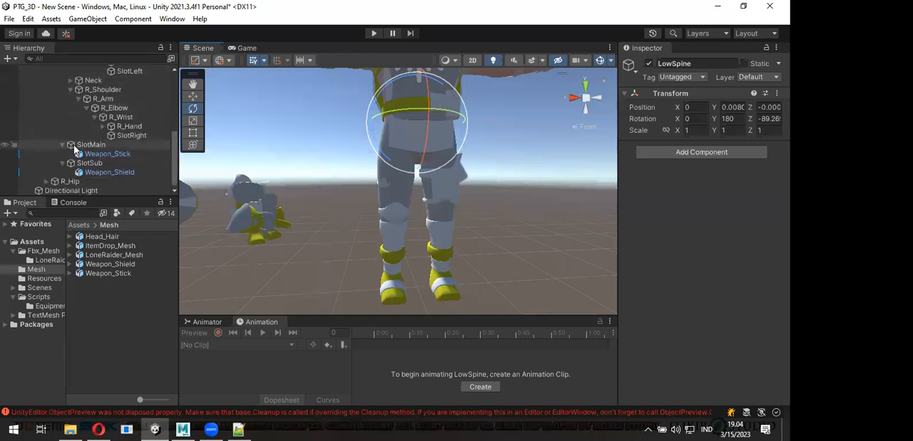
left_click(46, 182)
left_click(70, 172)
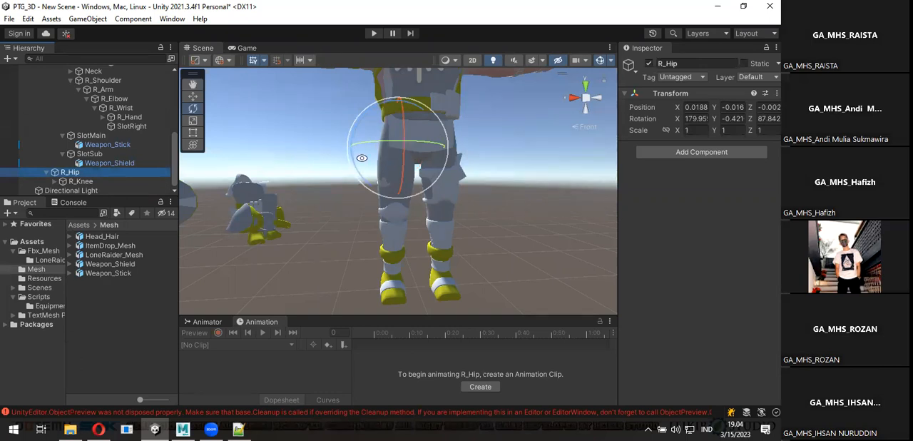
left_click_drag(362, 159, 407, 171, "alt")
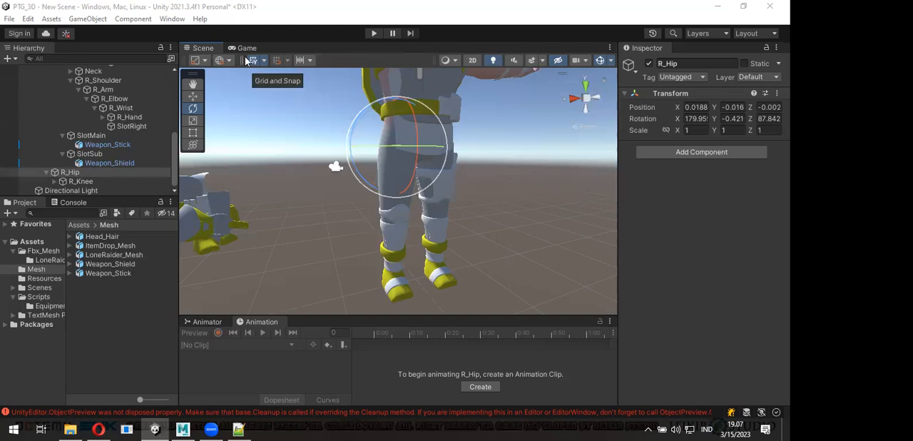
- Examine the stick and shield on the character's back from the side, rear and front
scroll(356, 163, "down", 2)
scroll(385, 161, "down", 3)
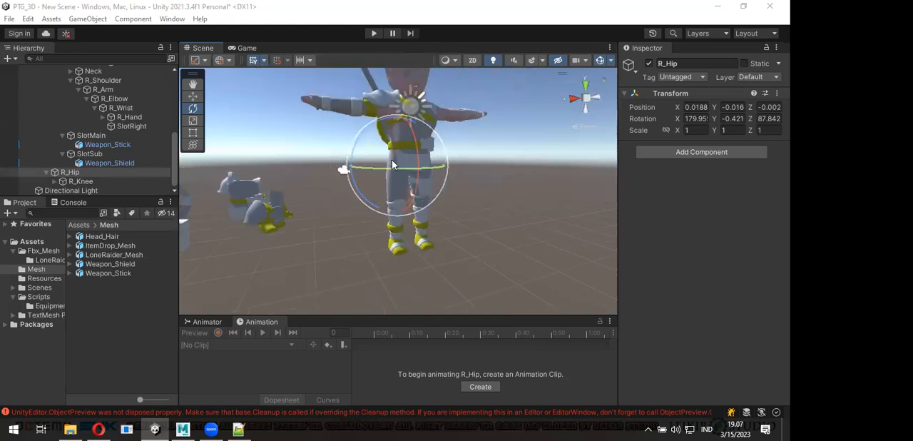
scroll(385, 184, "down", 2)
left_click_drag(382, 186, 465, 243, "alt")
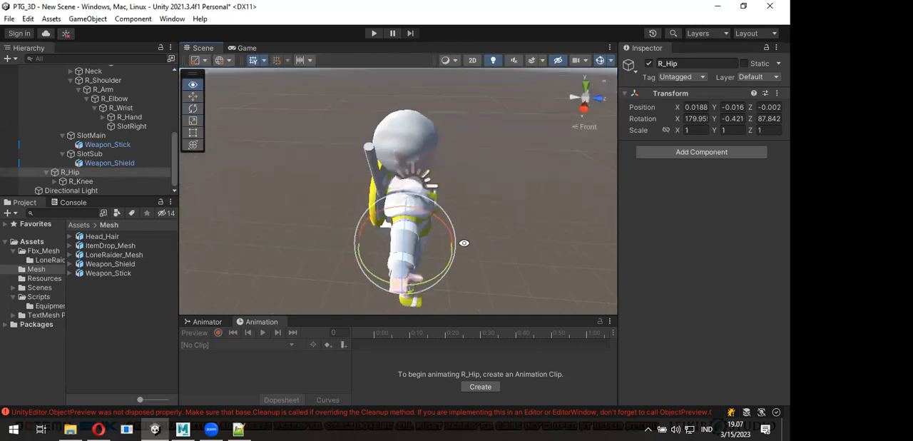
scroll(351, 241, "up", 2)
left_click_drag(352, 239, 492, 193, "alt")
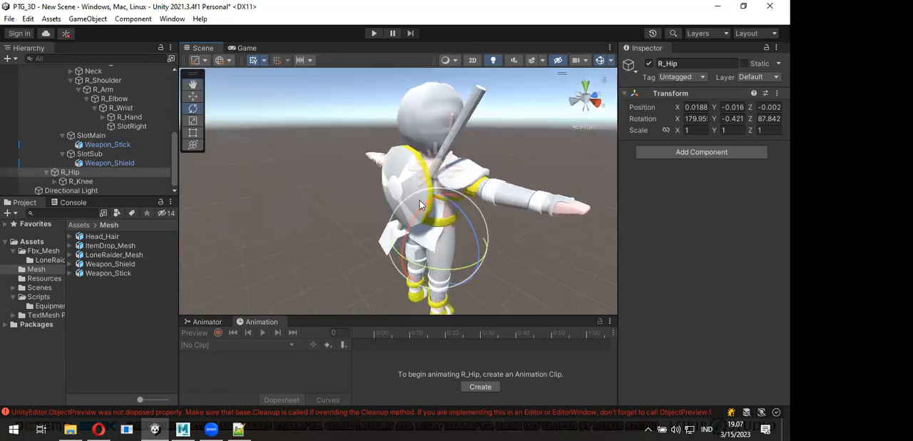
left_click_drag(470, 218, 431, 199, "alt")
scroll(431, 200, "up", 2)
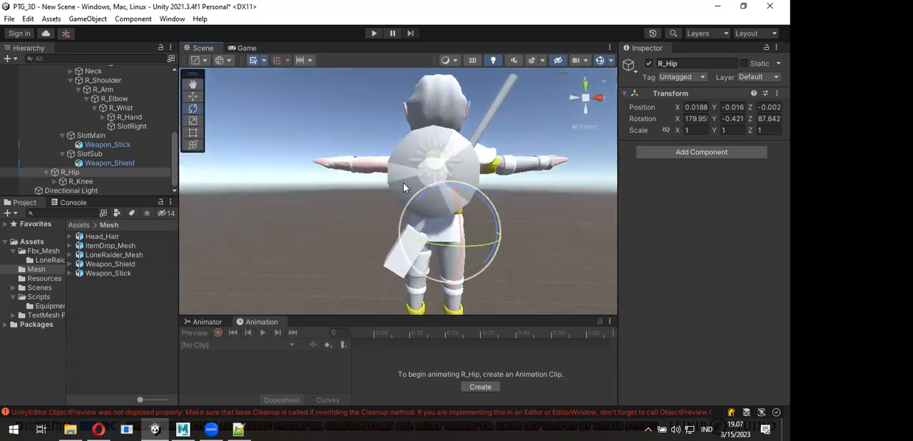
left_click_drag(358, 184, 495, 213, "alt")
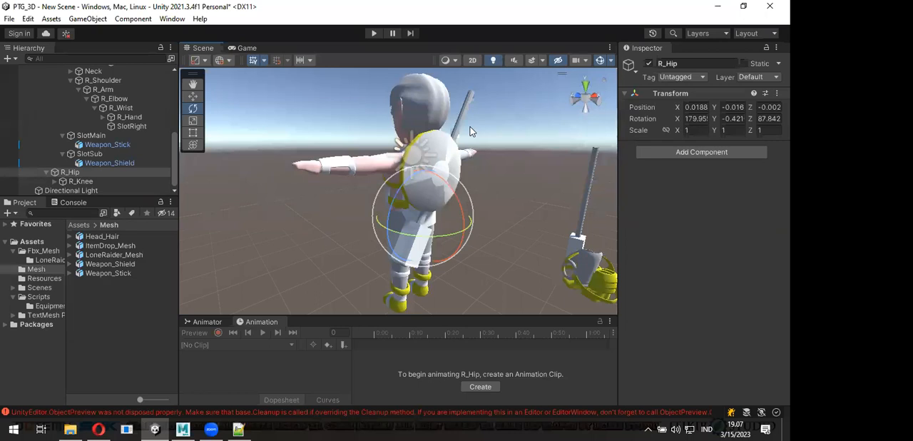
scroll(479, 174, "down", 3)
left_click_drag(481, 179, 258, 165, "alt")
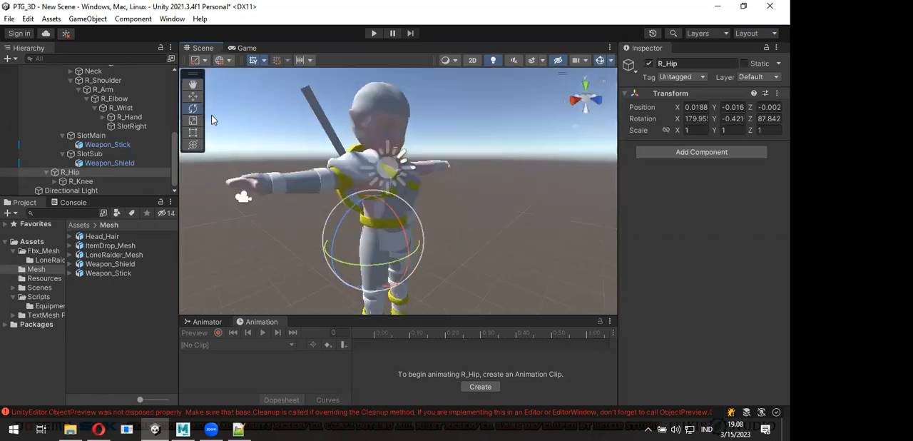
scroll(258, 165, "down", 5)
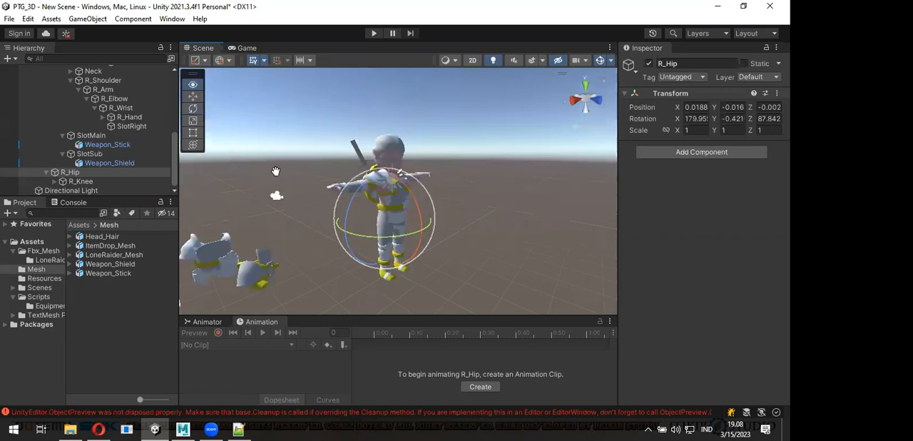
- Enlarge the animation area below the scene view and display the Animator state graph there
left_click_drag(309, 317, 308, 280)
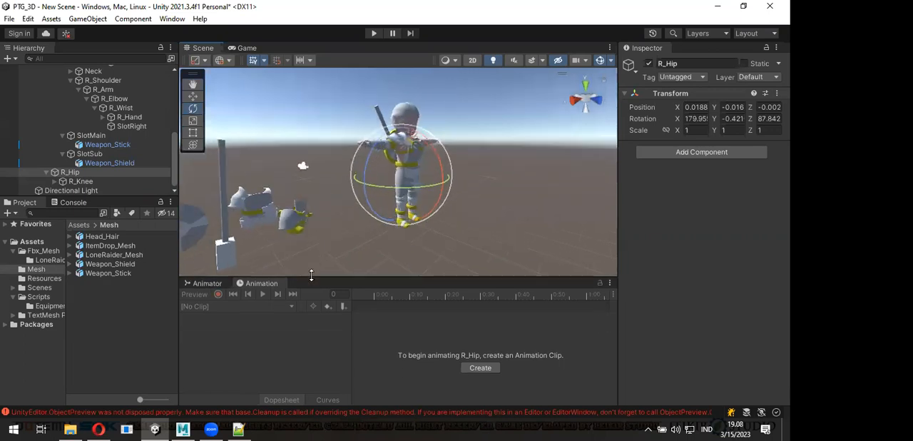
left_click(172, 19)
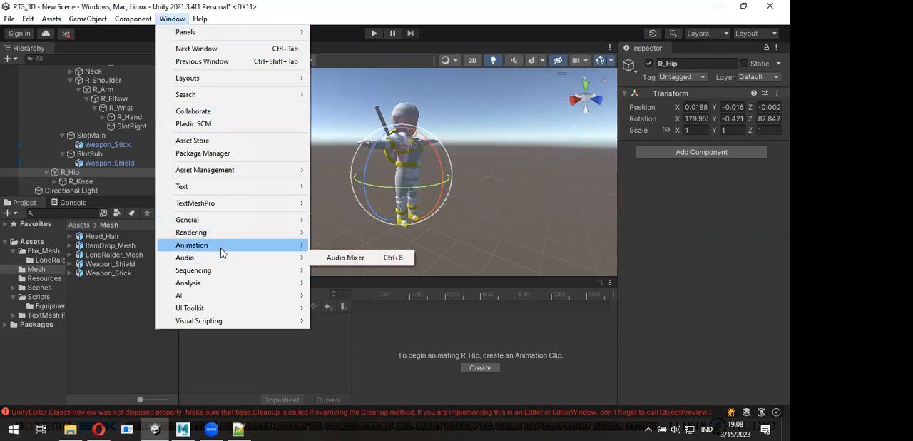
mouse_move(223, 246)
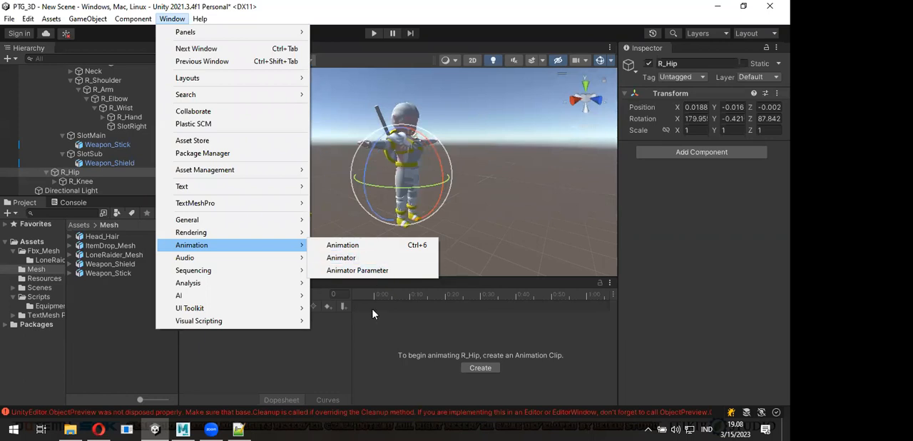
left_click(348, 323)
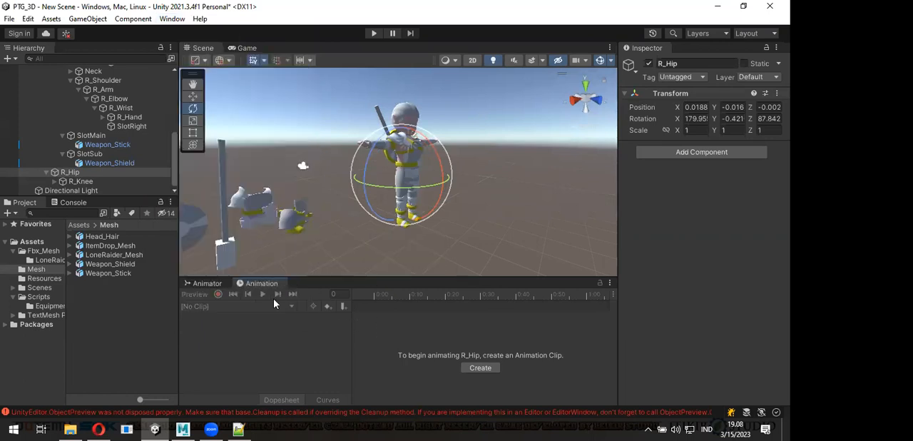
left_click(214, 284)
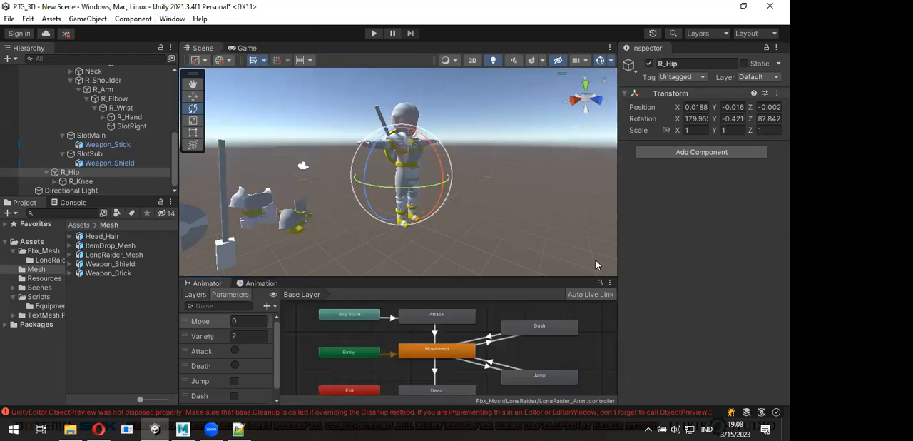
- Select LoneRaider_Mesh, display its Animation timeline and check the Controller setting of its Animator component
scroll(112, 125, "up", 5)
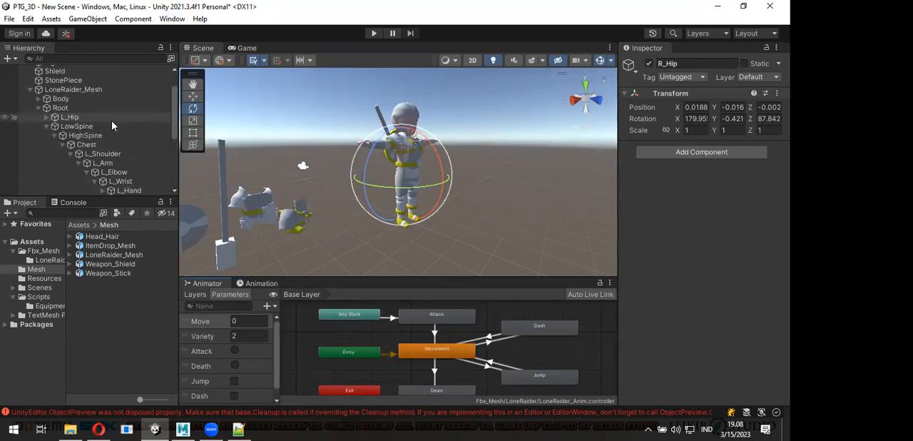
left_click(86, 89)
left_click(714, 162)
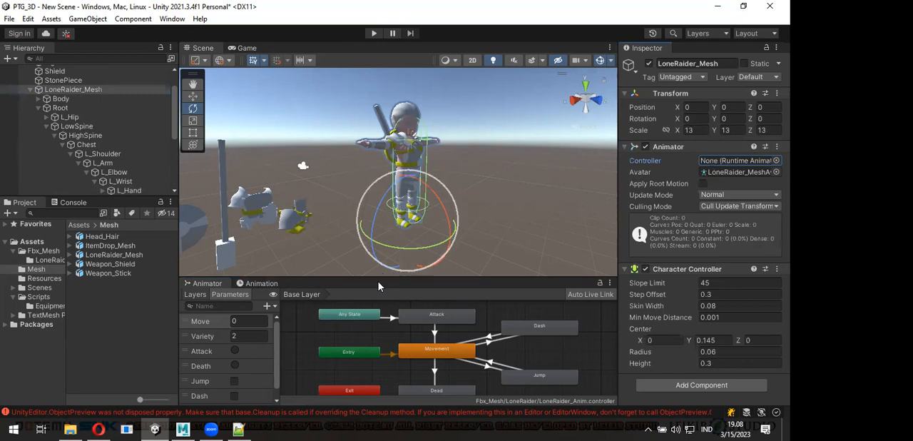
left_click(256, 283)
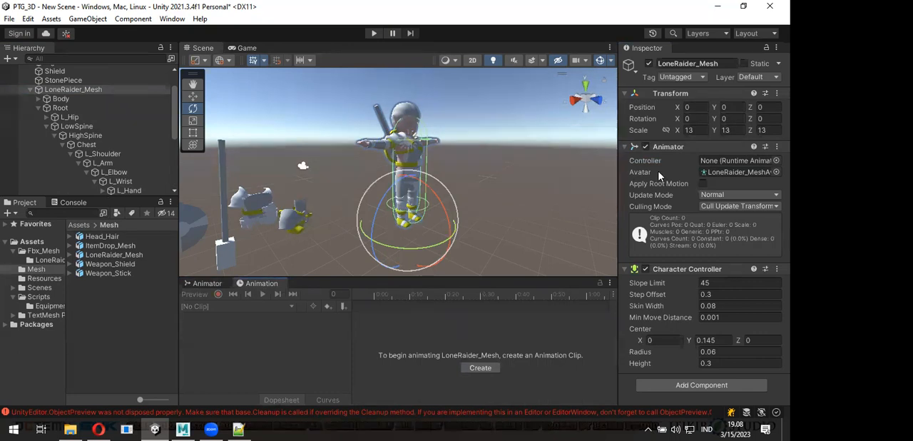
left_click(728, 163)
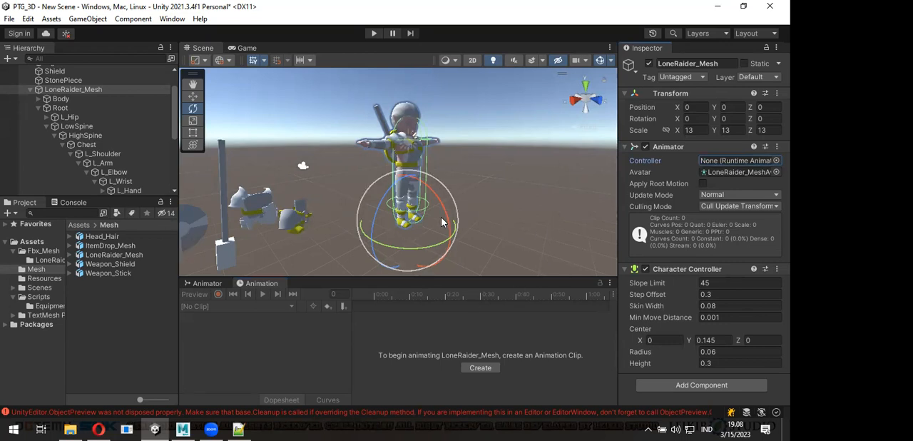
- Create an Animator Controller named LoneRaider_Animator in the Mesh folder
left_click(46, 259)
left_click(39, 270)
right_click(117, 318)
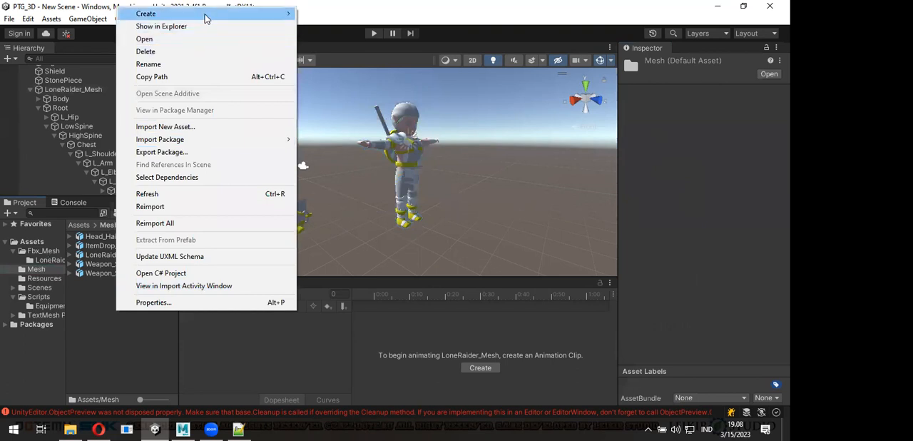
mouse_move(205, 16)
mouse_move(376, 117)
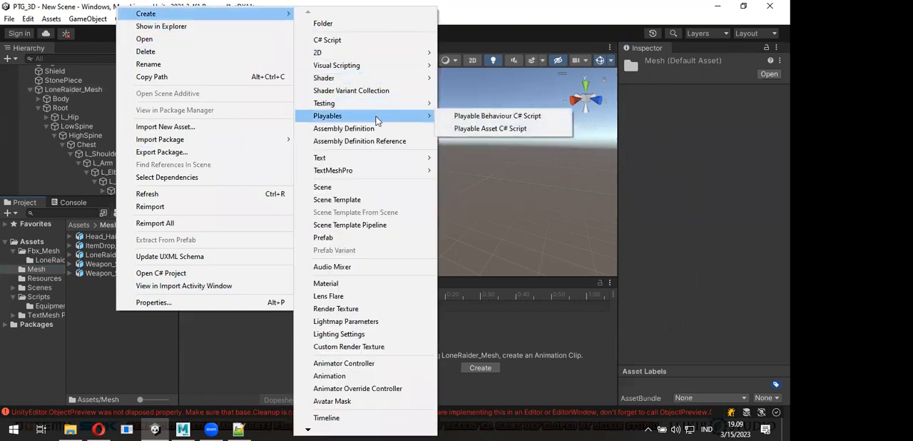
left_click(369, 366)
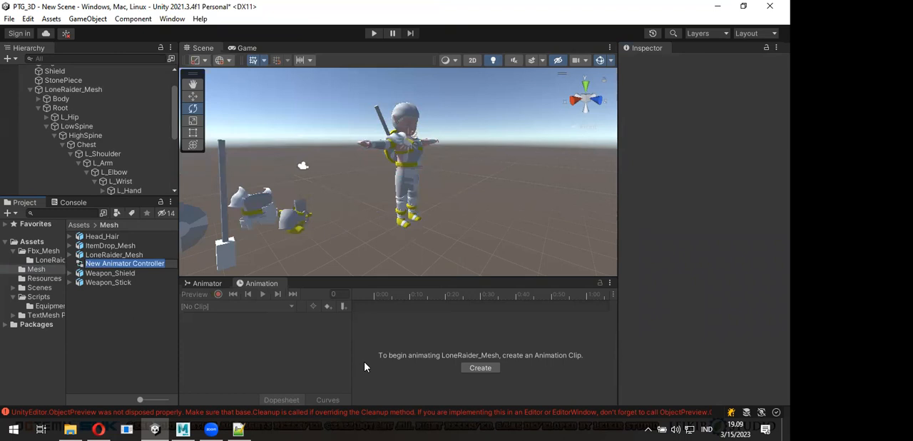
type("Lone")
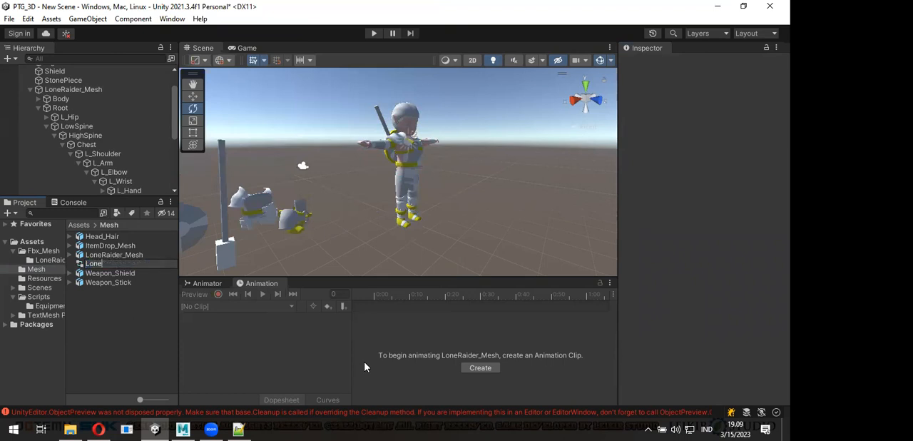
type("Raider_Animator")
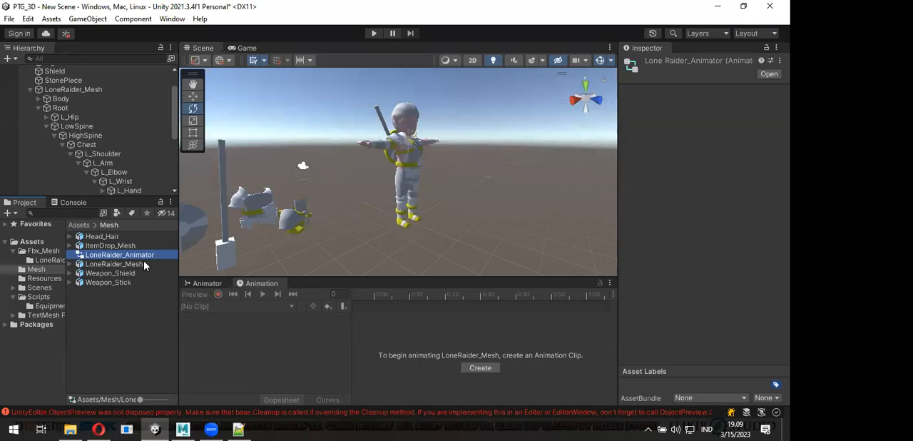
- Assign LoneRaider_Animator as the Controller of LoneRaider_Mesh's Animator component and display its state graph
left_click(80, 90)
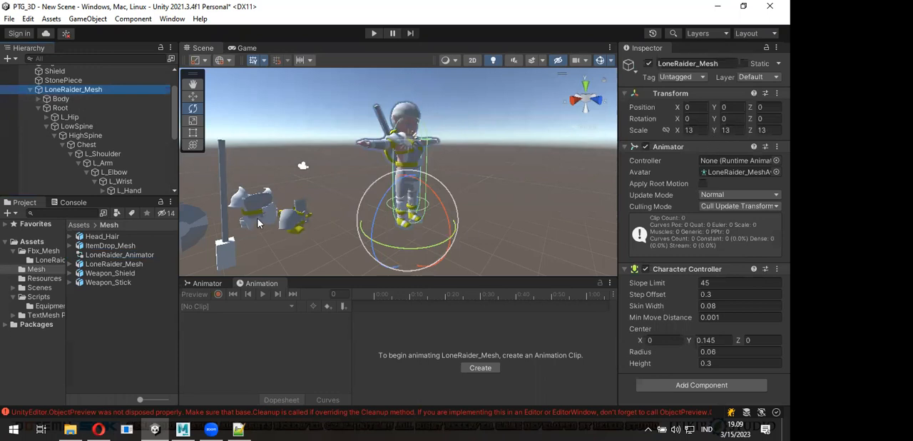
left_click_drag(119, 258, 736, 164)
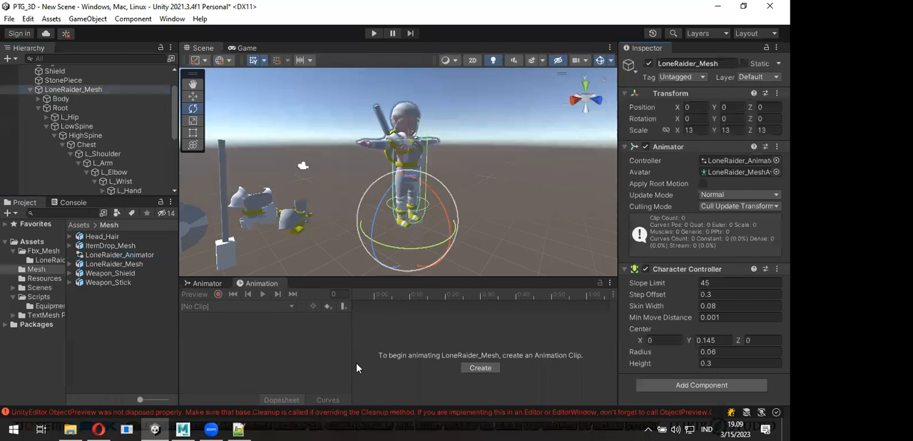
left_click(208, 285)
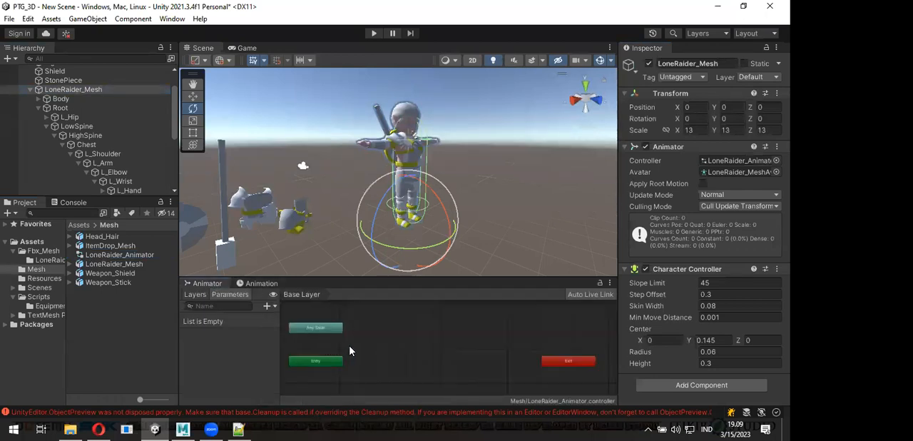
- Stack the Any State, Entry and Exit nodes in one vertical column in the Base Layer graph, then clear the selection
left_click(332, 328)
left_click_drag(334, 330, 372, 323)
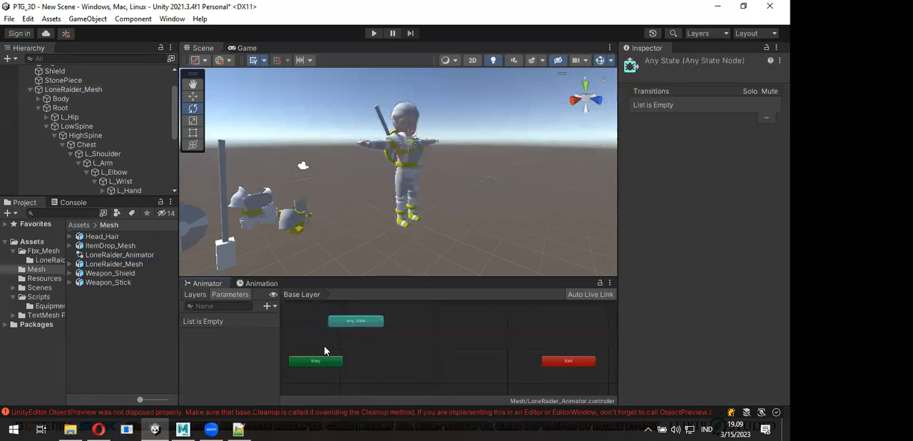
left_click_drag(319, 360, 358, 348)
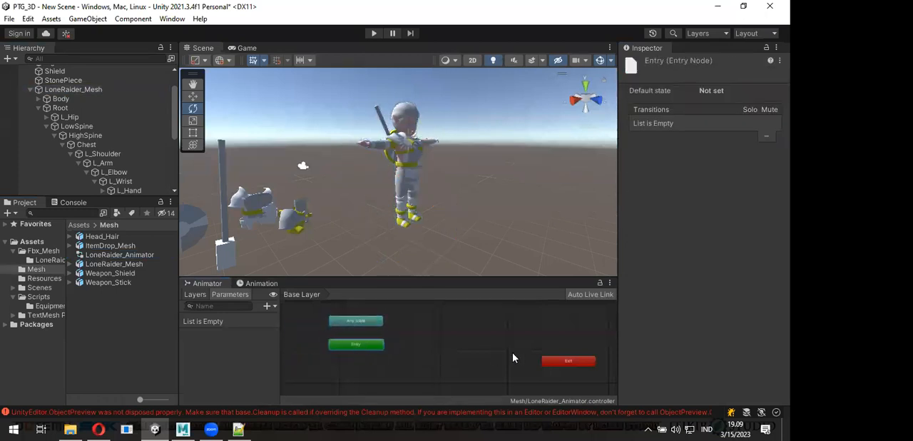
left_click_drag(550, 367, 336, 372)
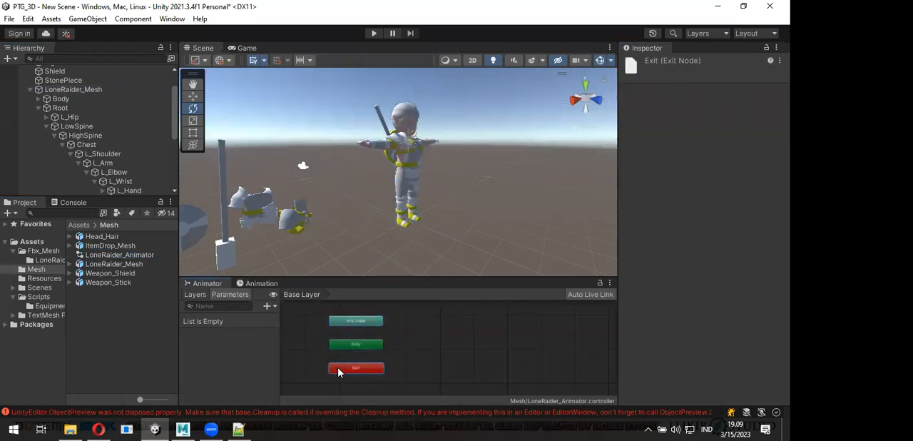
left_click(345, 330)
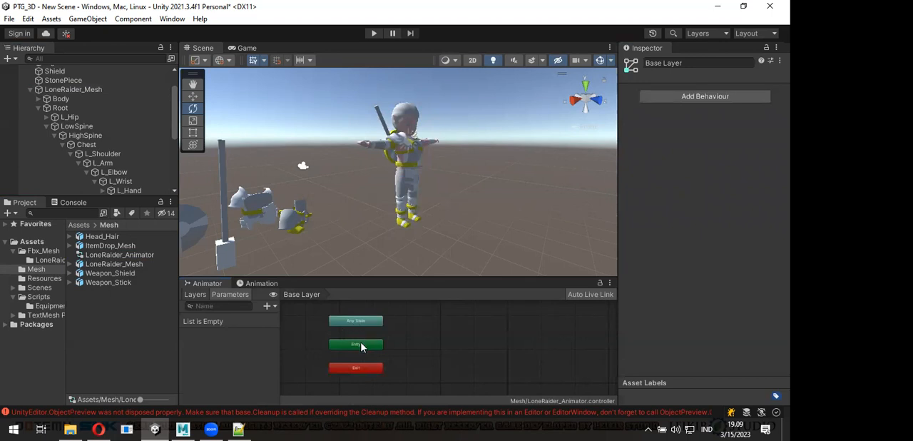
left_click(361, 348)
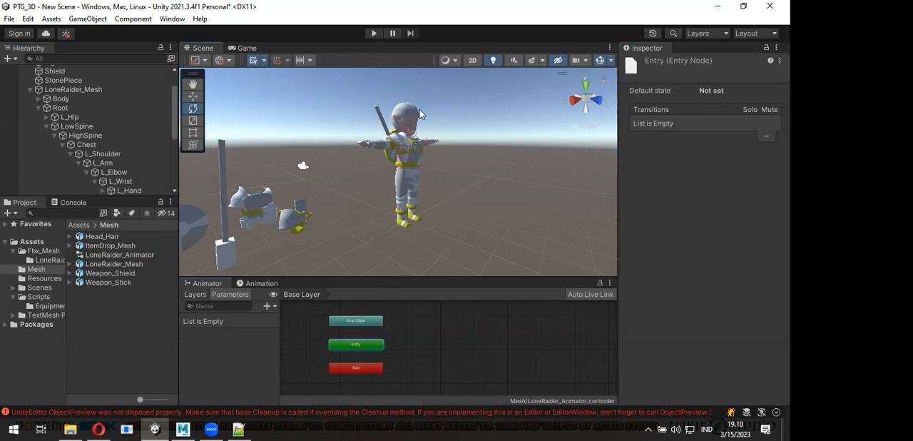
left_click(507, 185)
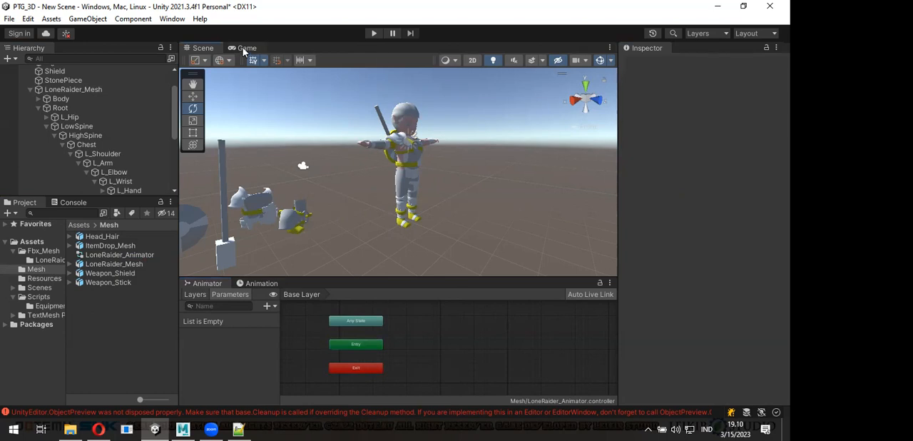
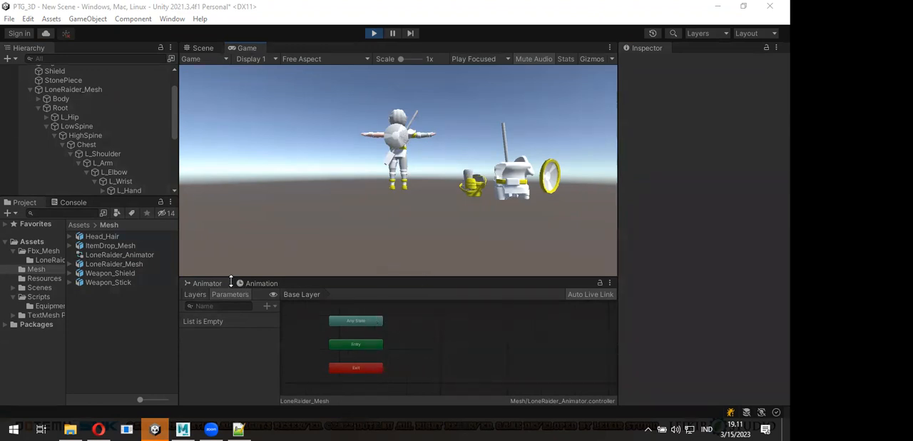
- Add the Idle clip of the LoneRaider_Mesh asset as a state in the Base Layer graph
left_click(69, 264)
scroll(100, 307, "down", 3)
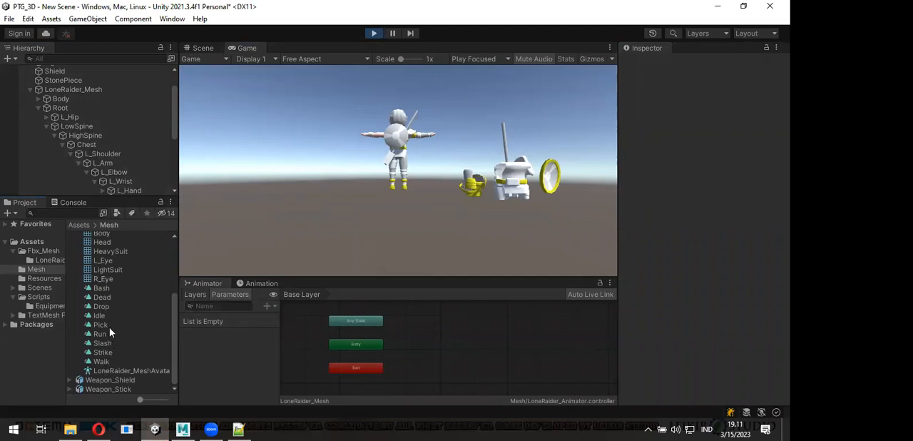
left_click_drag(98, 316, 428, 341)
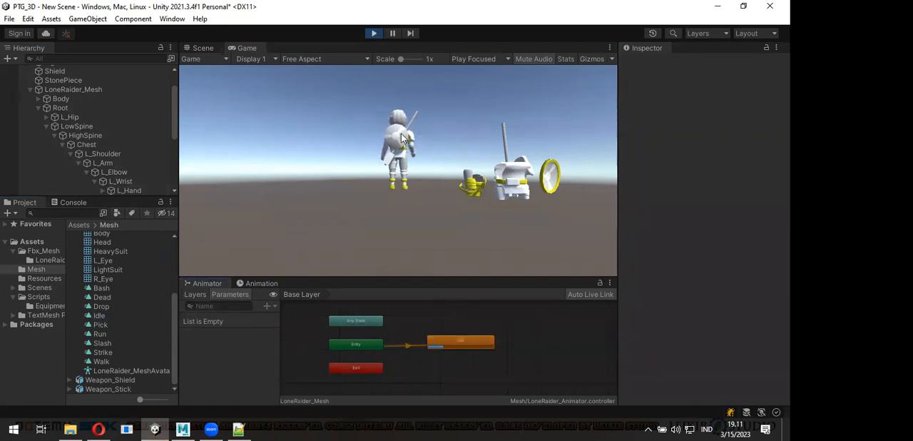
- Stop play mode and move the Main Camera along its Z axis to about 8.39 in the scene
left_click(205, 50)
scroll(359, 188, "down", 3)
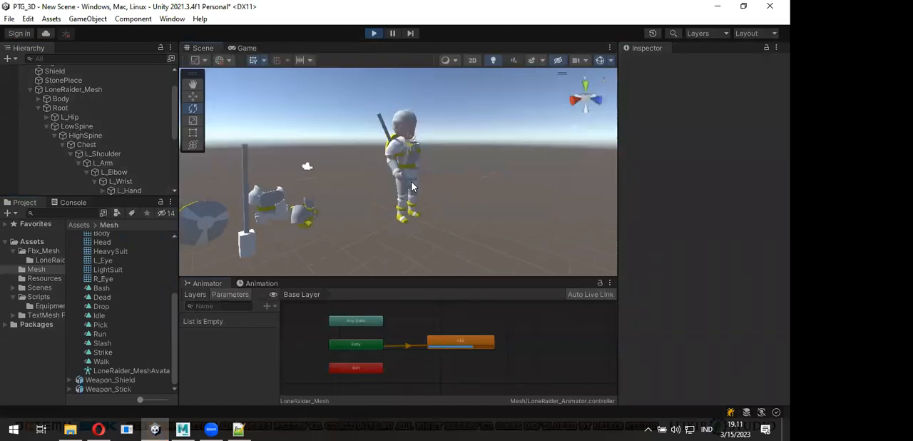
left_click(324, 168)
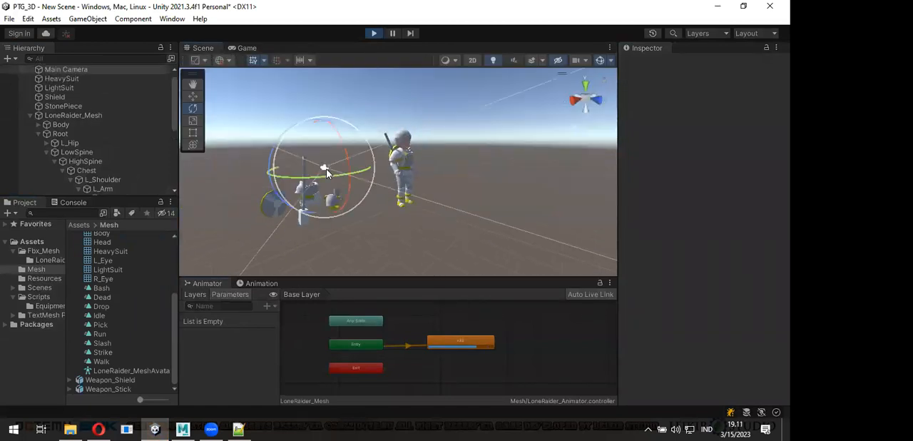
key("ctrl+p")
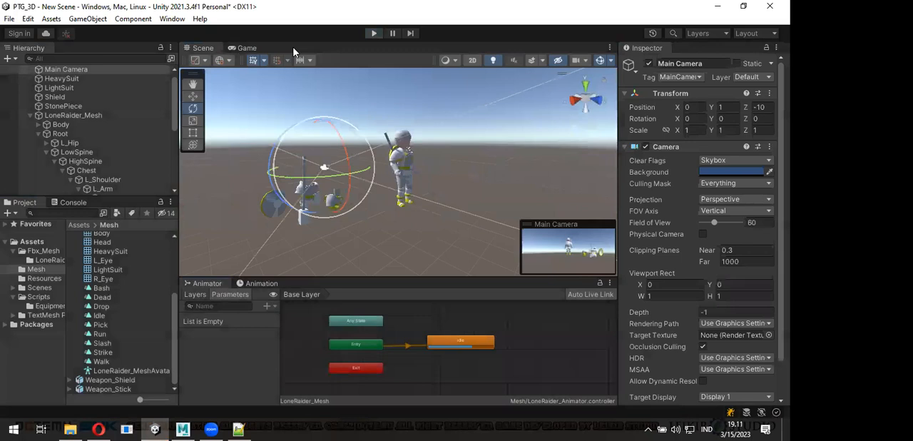
left_click_drag(355, 225, 480, 274, "alt")
key("w")
left_click_drag(289, 185, 600, 191)
key("e")
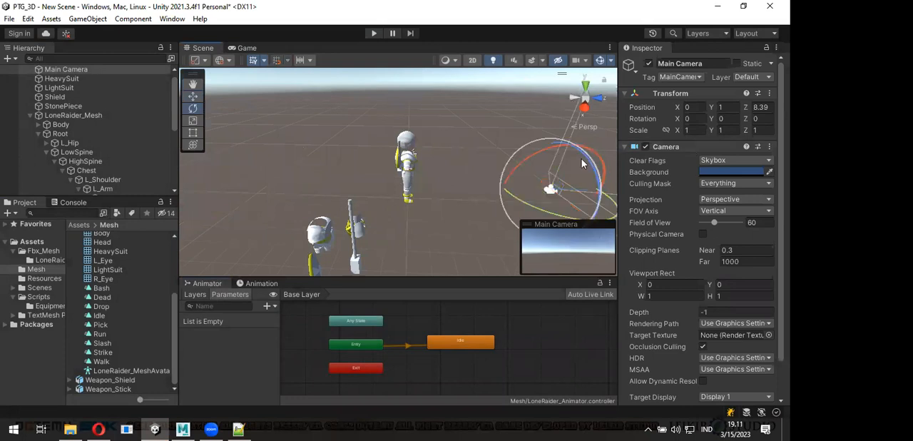
left_click_drag(555, 153, 504, 164)
left_click_drag(438, 208, 517, 177)
key("ctrl+z")
key("ctrl+z")
key("ctrl+z")
key("ctrl+z")
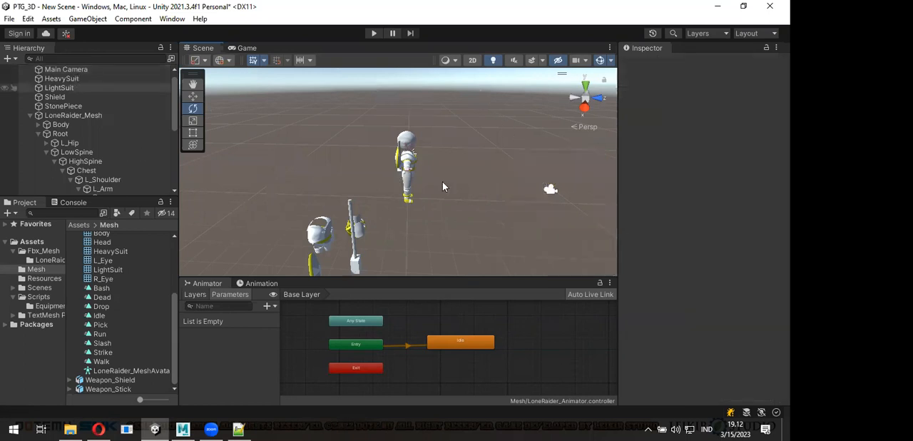
key("ctrl+z")
- Raise the Main Camera to Y 3.47 and rotate it to face the character, about -192.5, 1.04, -179, checking the Game view
left_click_drag(273, 182, 413, 136, "alt")
key("w")
key("e")
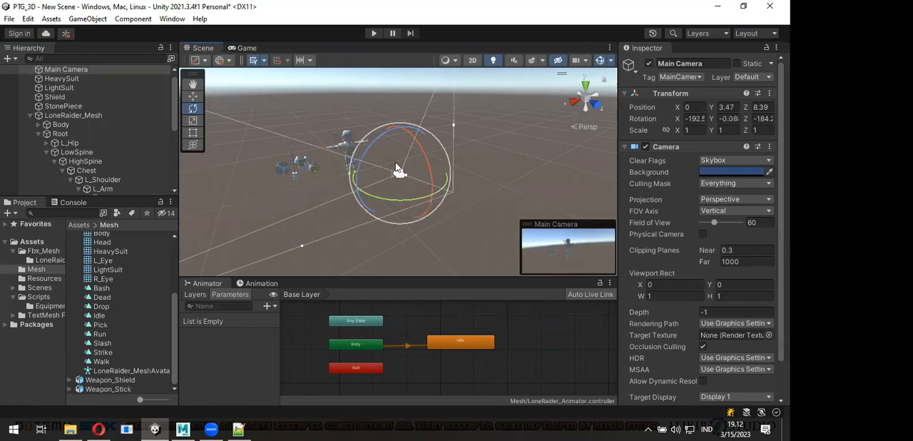
left_click(247, 48)
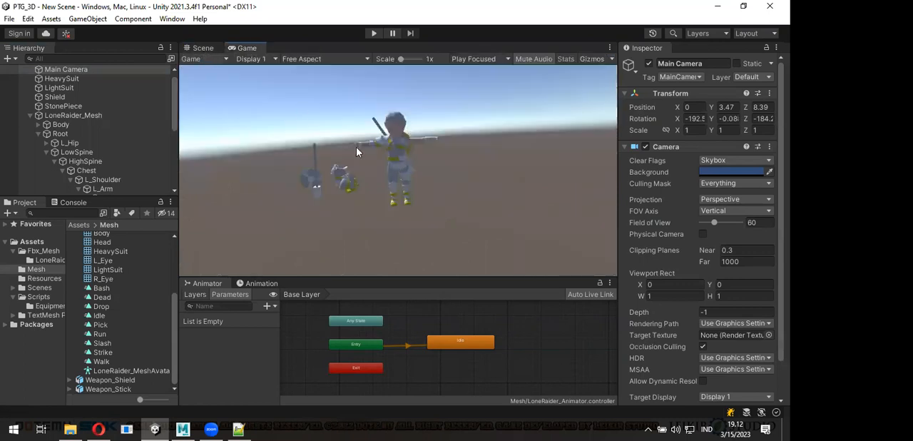
key("ctrl+1")
left_click_drag(365, 156, 328, 132)
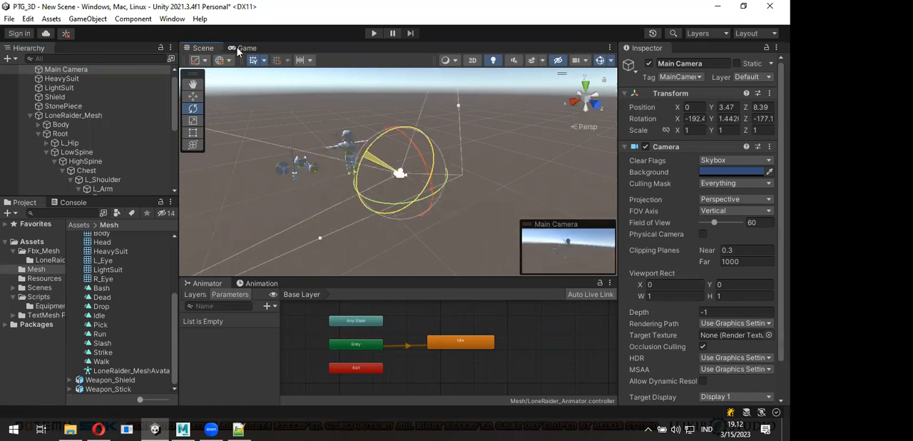
left_click_drag(237, 49, 269, 76)
key("ctrl+2")
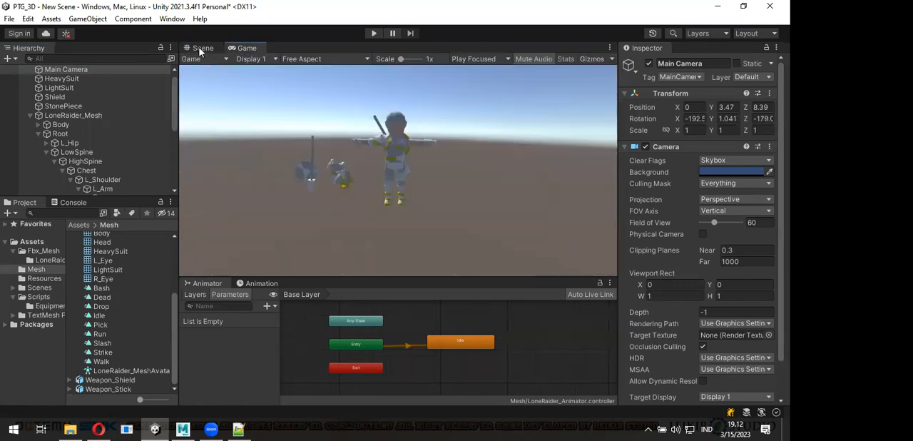
- Delete the Idle state from the Base Layer graph and start play mode
left_click(458, 347)
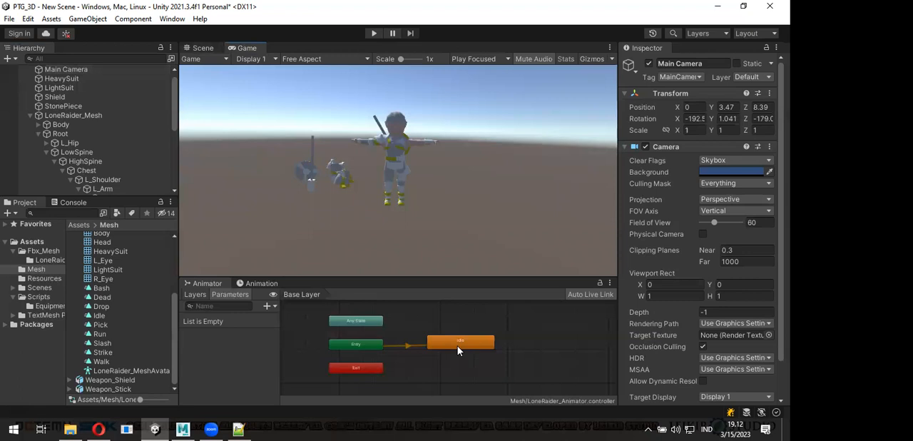
key("Delete")
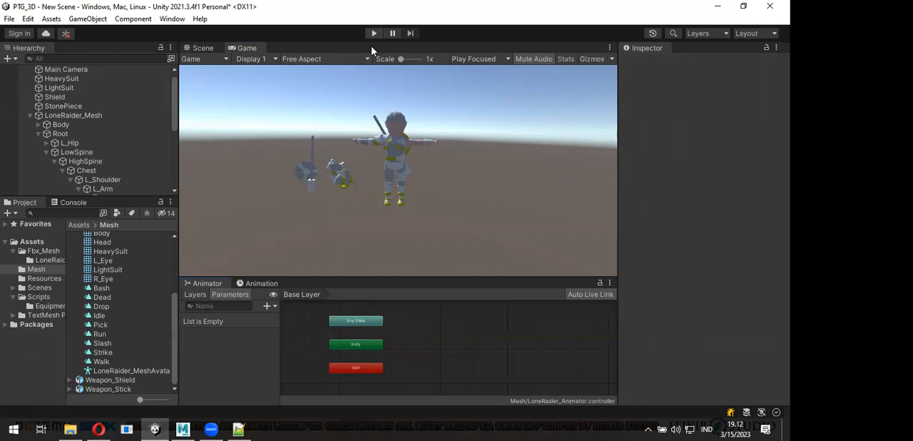
key("ctrl+p")
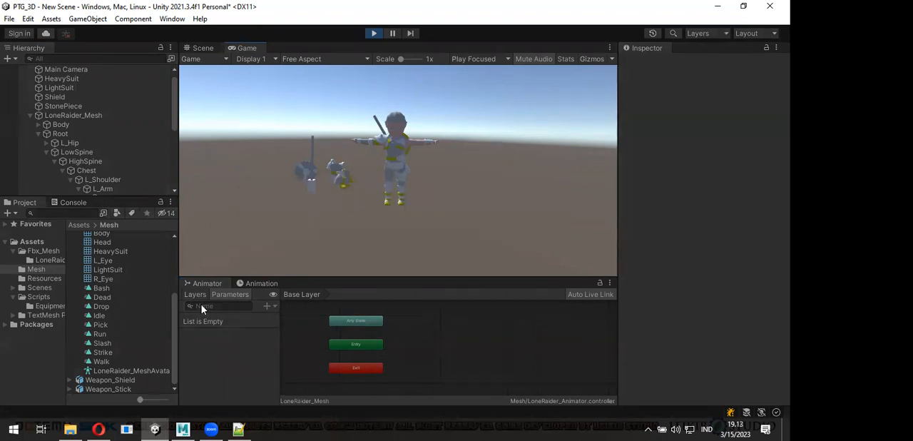
- Add the Idle clip as a state beside Entry and the Walk clip as a state above it
left_click_drag(110, 316, 416, 348)
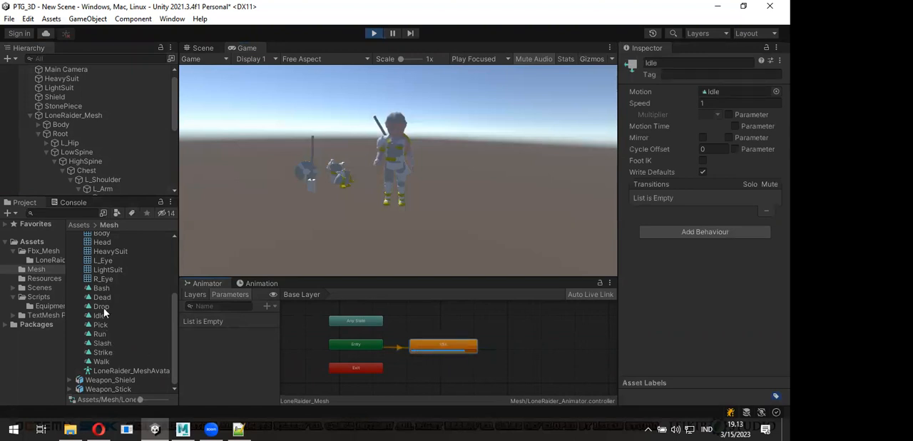
left_click_drag(285, 350, 432, 324)
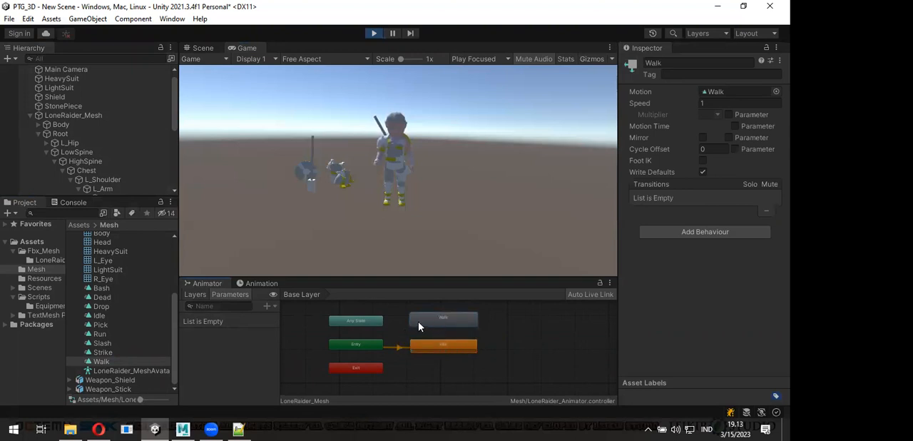
- Make Walk the layer default state to preview its animation, and set Idle back as the default state
right_click(419, 325)
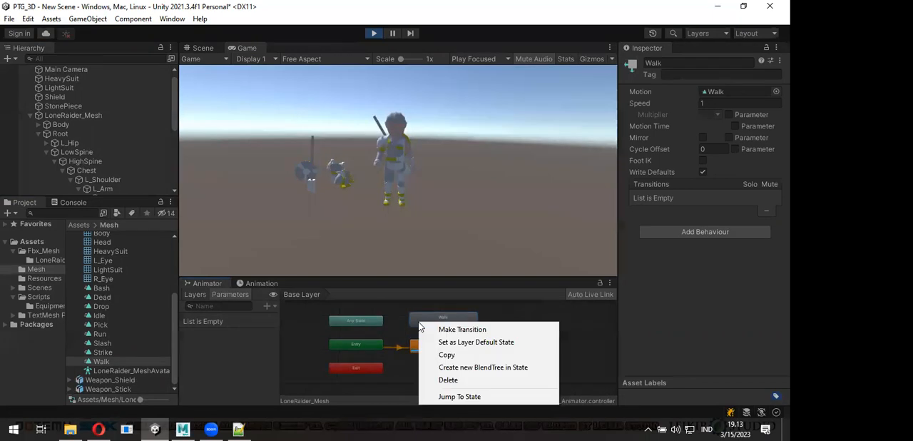
left_click(451, 344)
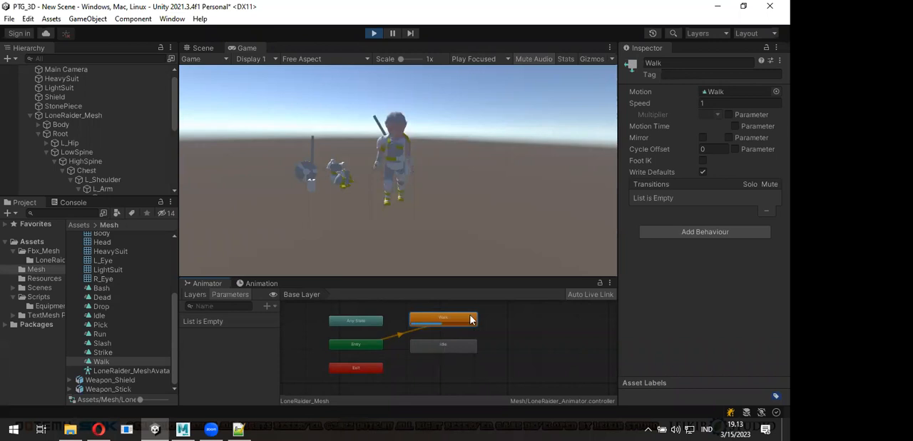
right_click(444, 345)
left_click(490, 285)
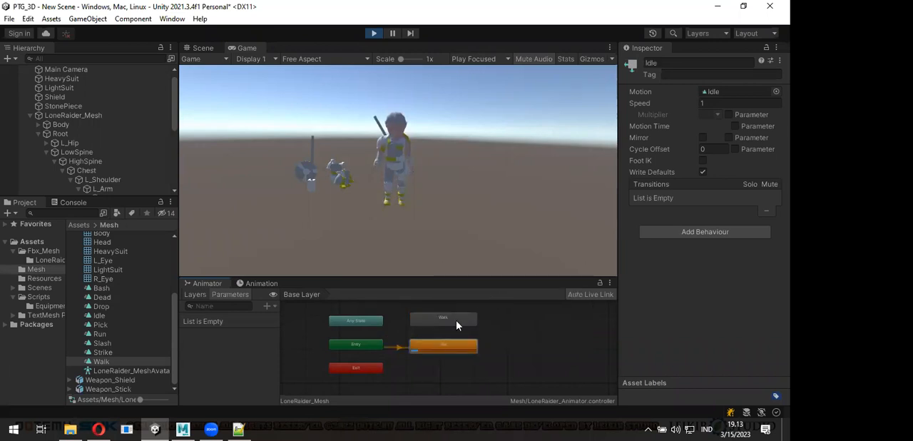
- Enlarge the Animator graph area and make transitions between Idle and Walk in both directions
left_click_drag(456, 289, 455, 247)
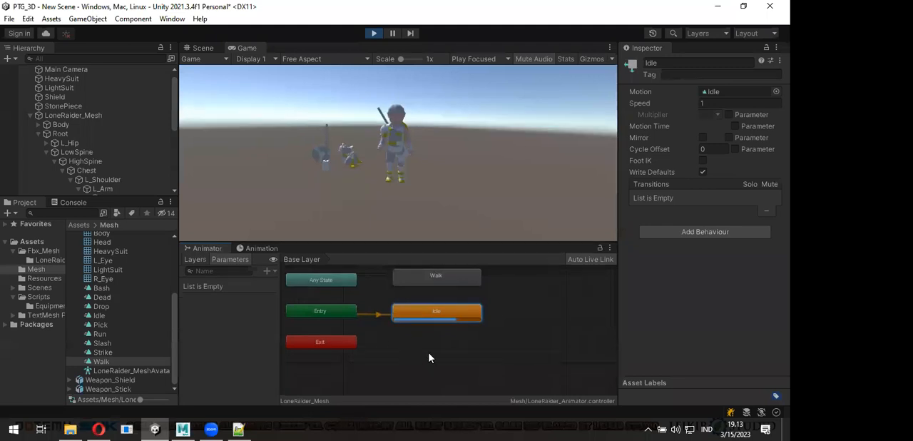
middle_click_drag(429, 354, 474, 376)
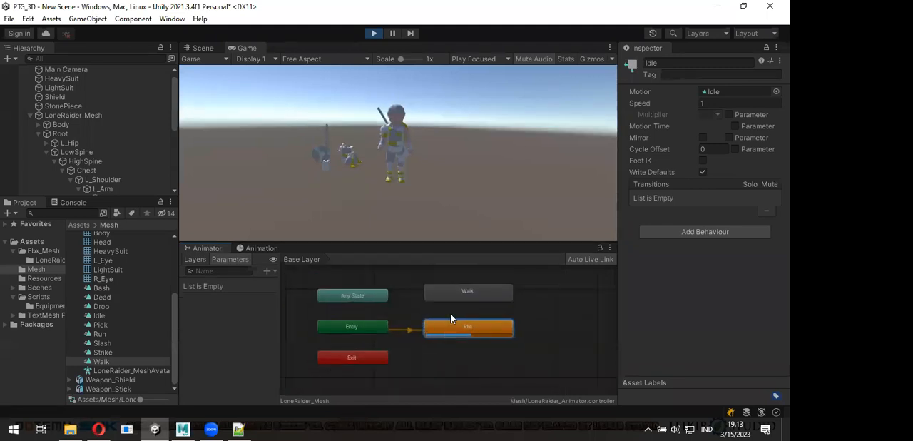
right_click(446, 334)
left_click(448, 336)
left_click(474, 295)
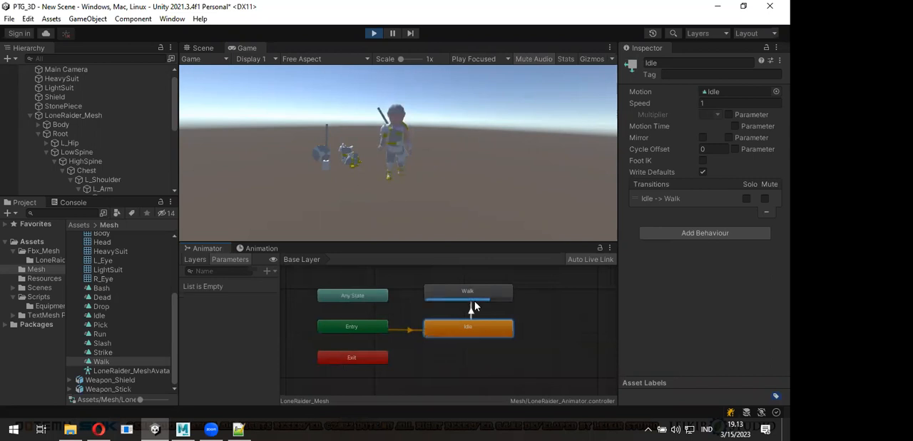
left_click(469, 296)
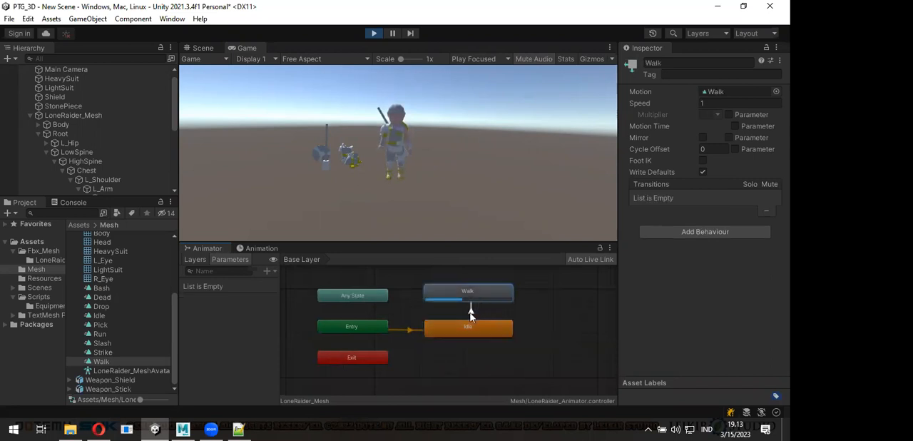
right_click(471, 299)
left_click(462, 328)
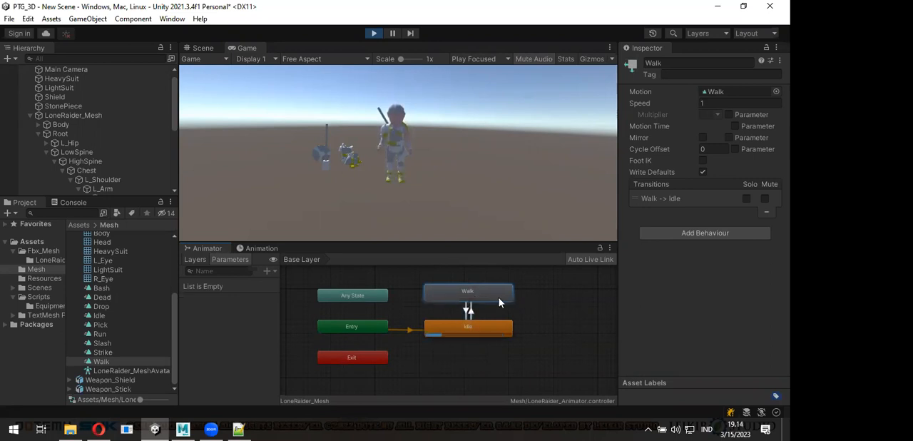
- Delete the Walk state with its transitions and shift the Idle state slightly away from Entry
key("Delete")
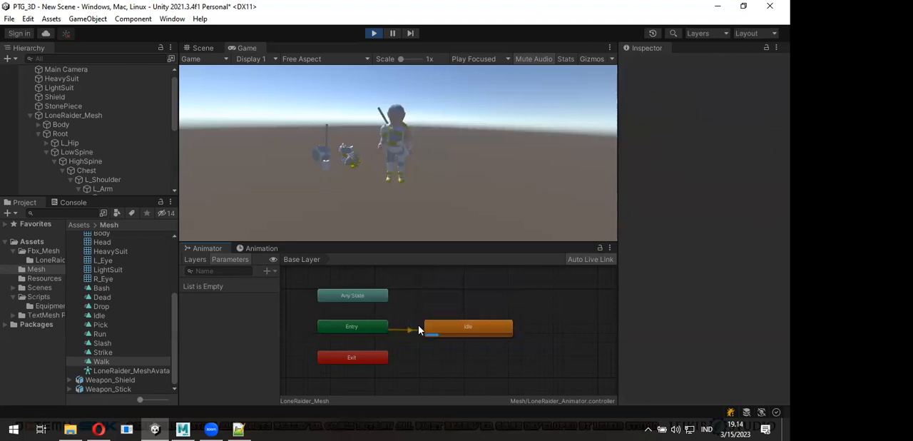
left_click(457, 327)
left_click_drag(458, 328, 461, 327)
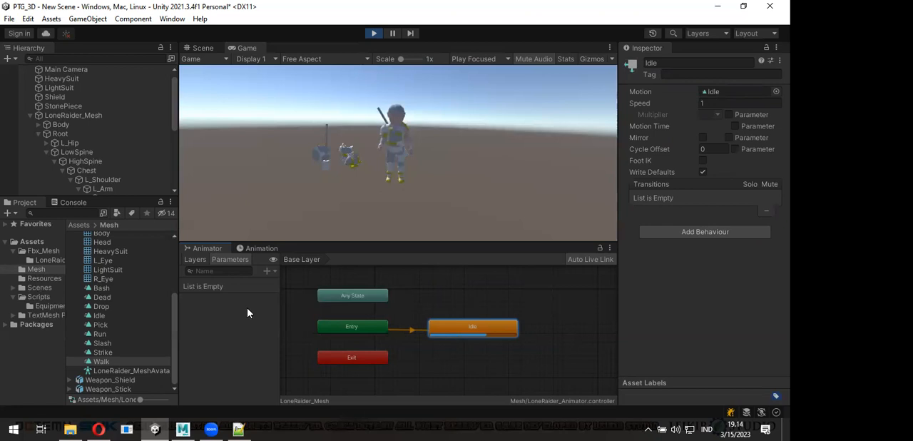
- Add the Walk and Run clips as states stacked in a column beneath Idle, and clear the selection
left_click_drag(107, 361, 457, 335)
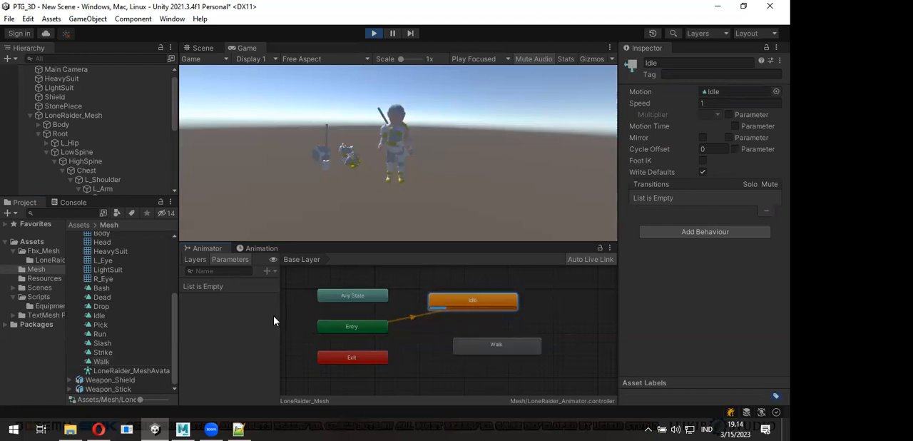
left_click_drag(102, 338, 446, 351)
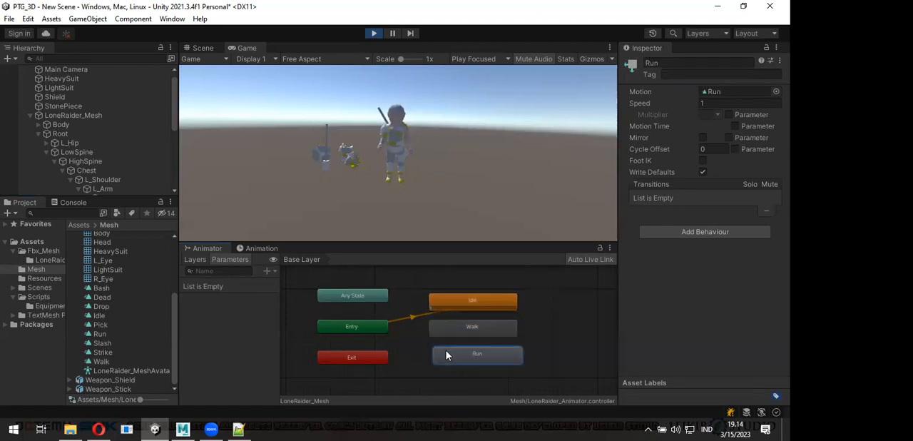
left_click(567, 340)
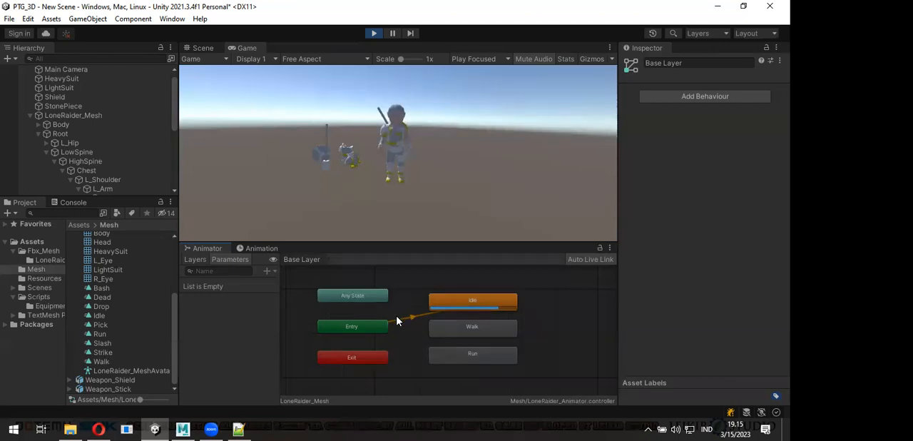
- Set Run as the layer default state to preview it, followed by Walk as the default state
right_click(450, 358)
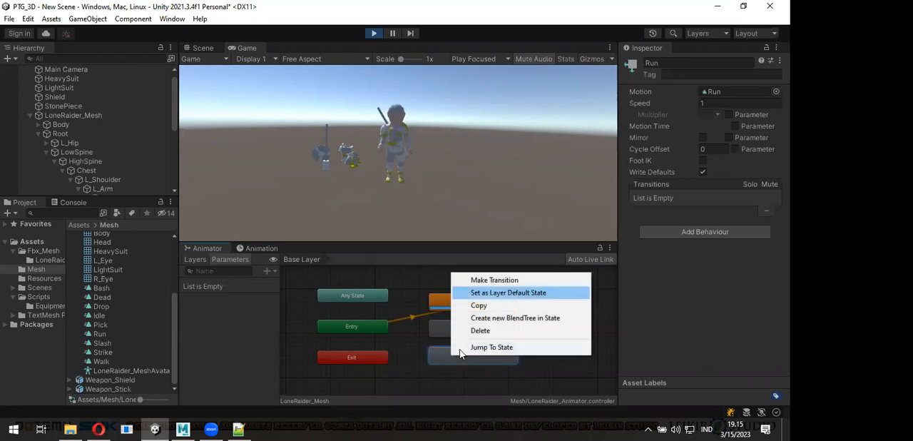
key("Return")
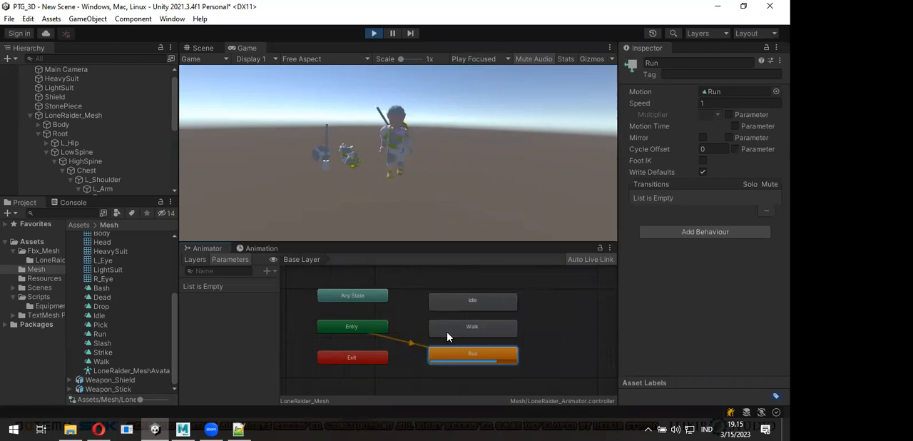
right_click(450, 330)
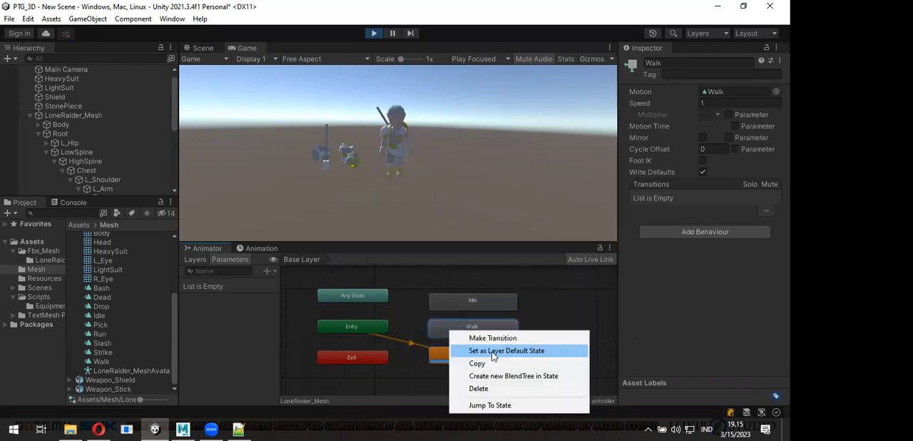
left_click(493, 350)
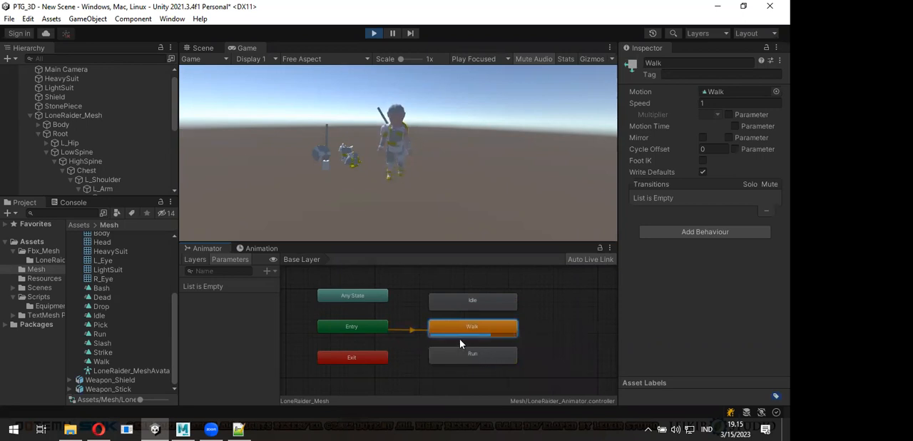
- Set the Idle state as the layer default state
right_click(461, 308)
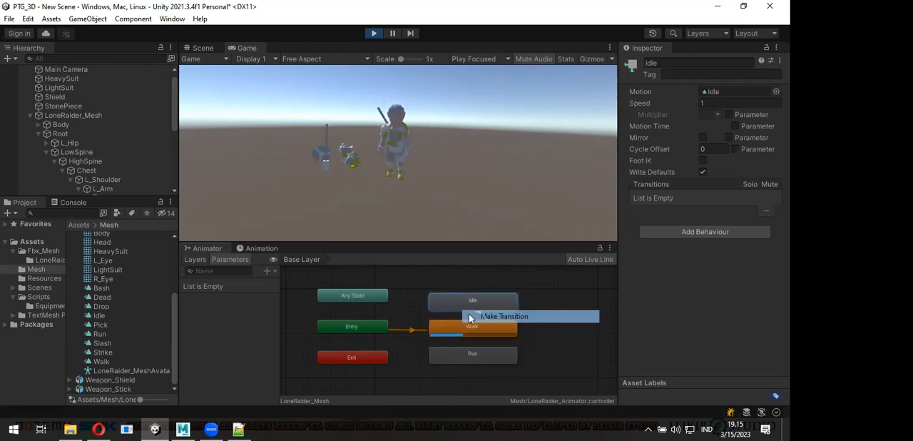
left_click(471, 315)
right_click(459, 300)
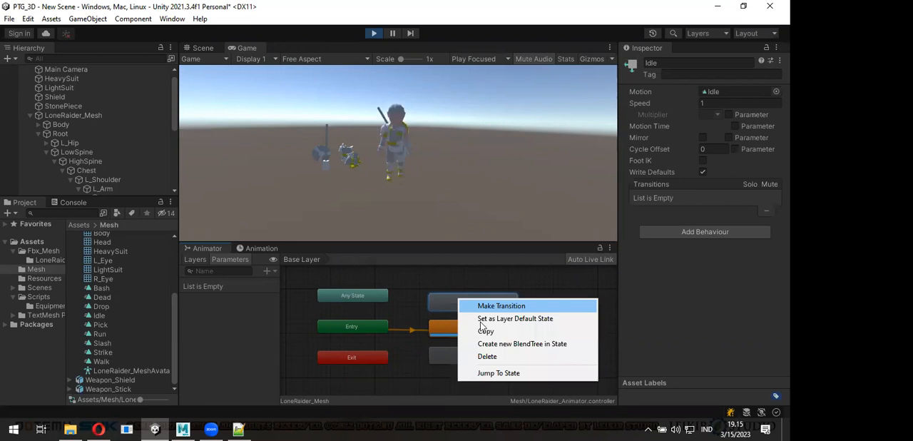
left_click(480, 322)
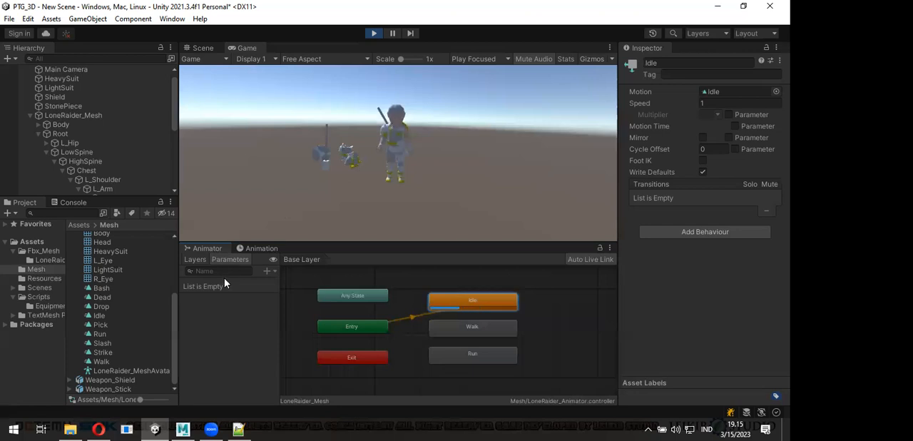
- Exit Play mode and add a float animator parameter named Move with a value of 0
left_click(268, 273)
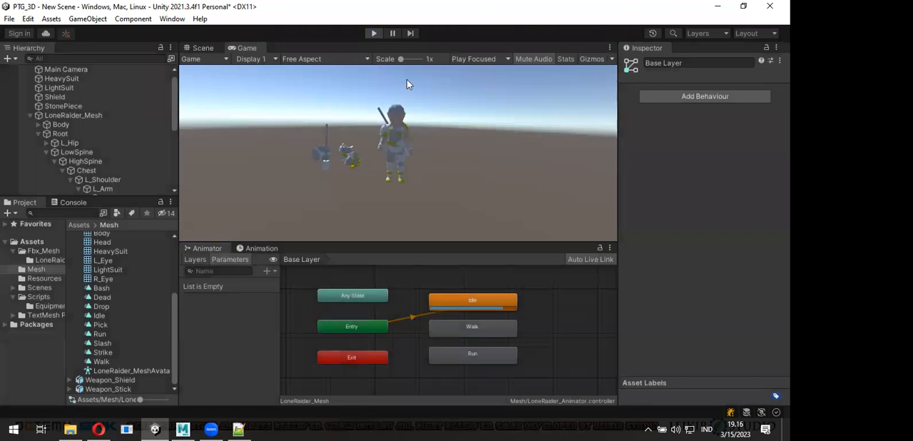
left_click(271, 272)
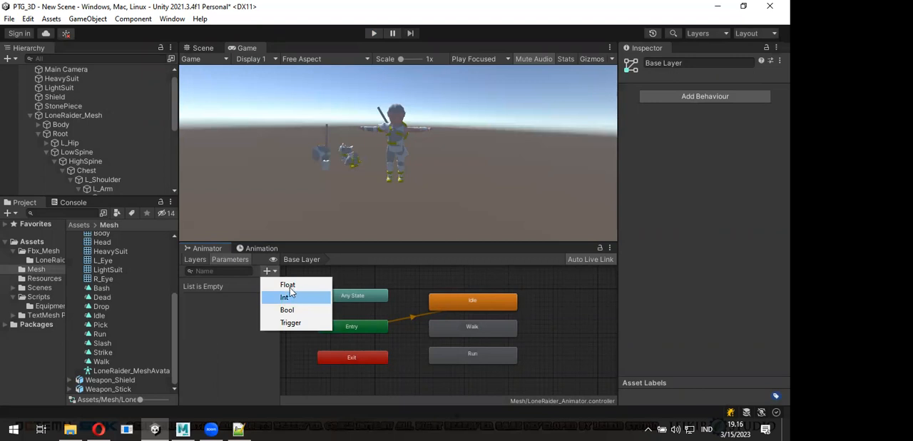
left_click(287, 285)
type("Spee")
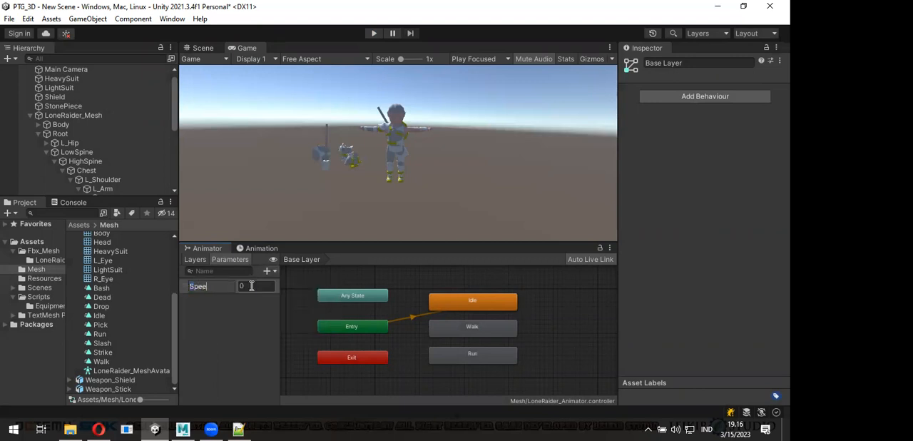
key("ctrl+a")
type("Move")
key("Return")
left_click(251, 285)
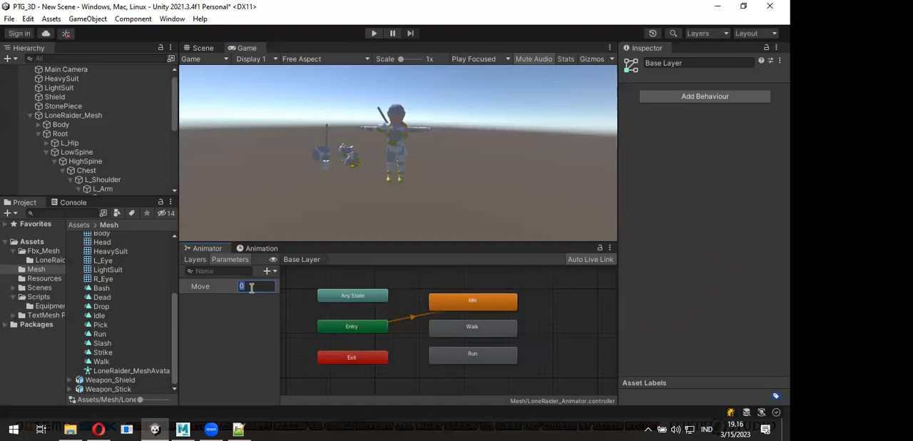
type("0.")
key("BackSpace")
key("BackSpace")
type("0")
- Create a state from a new blend tree, place it beside the Idle state, and name it Movement
middle_click_drag(370, 363, 345, 357)
right_click(525, 302)
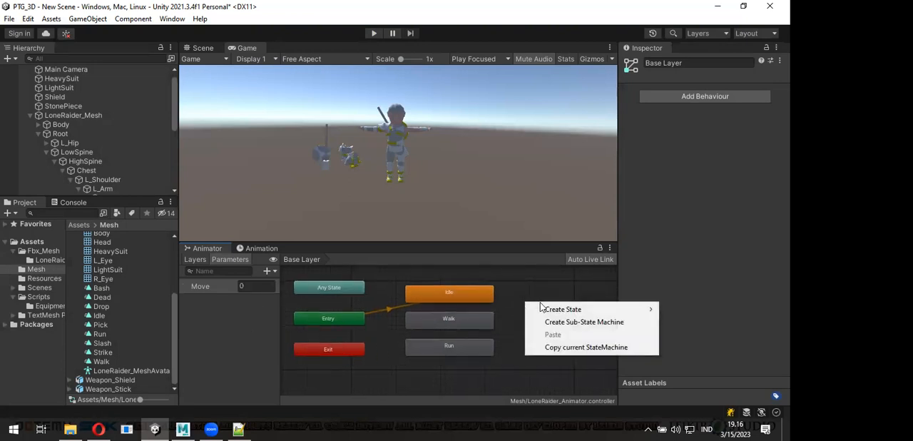
mouse_move(548, 314)
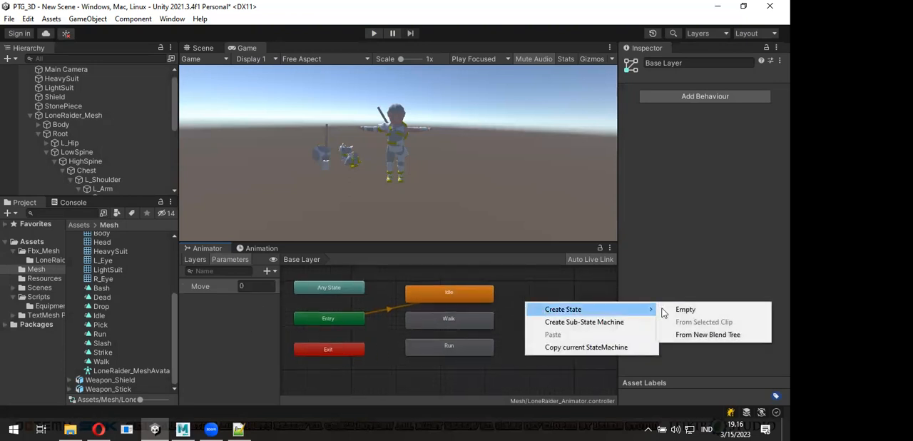
left_click(719, 341)
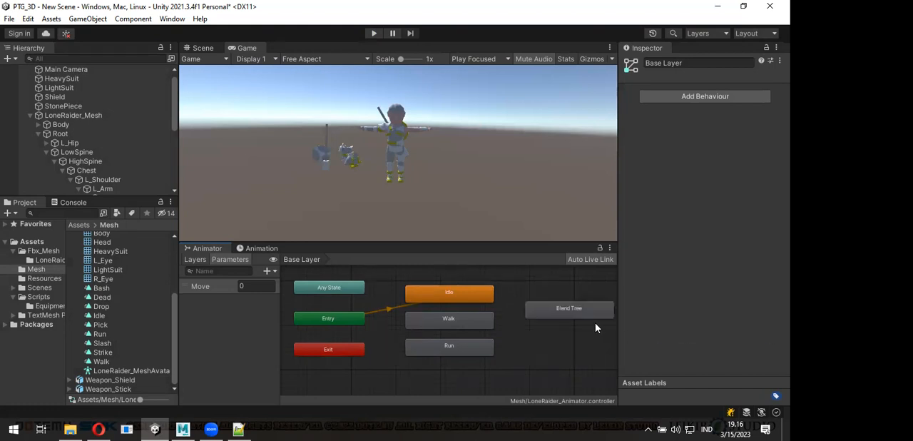
left_click_drag(563, 316, 546, 301)
left_click(694, 64)
type("Mo")
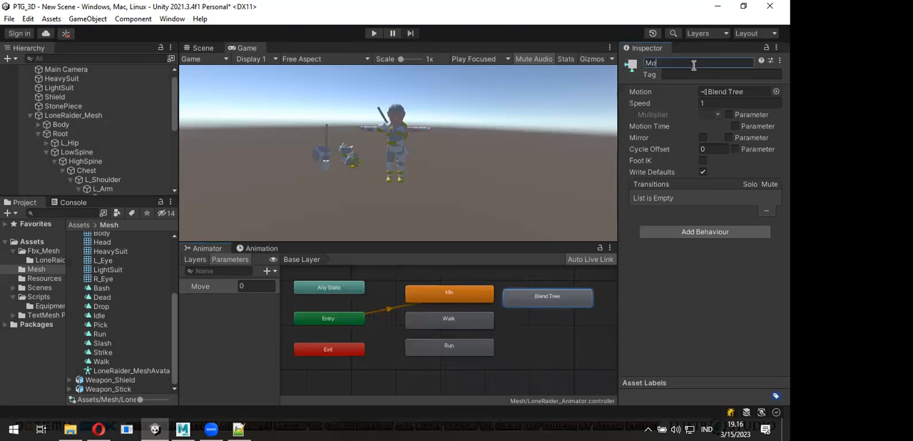
type("vnement")
- Open the Movement state's blend tree and rename its Blend Tree node to Move Tree
double_click(559, 296)
left_click_drag(476, 322, 422, 314)
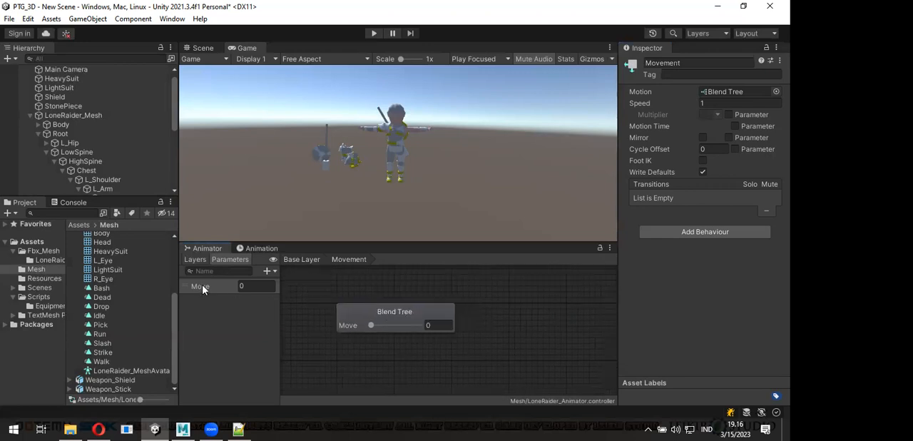
left_click(365, 318)
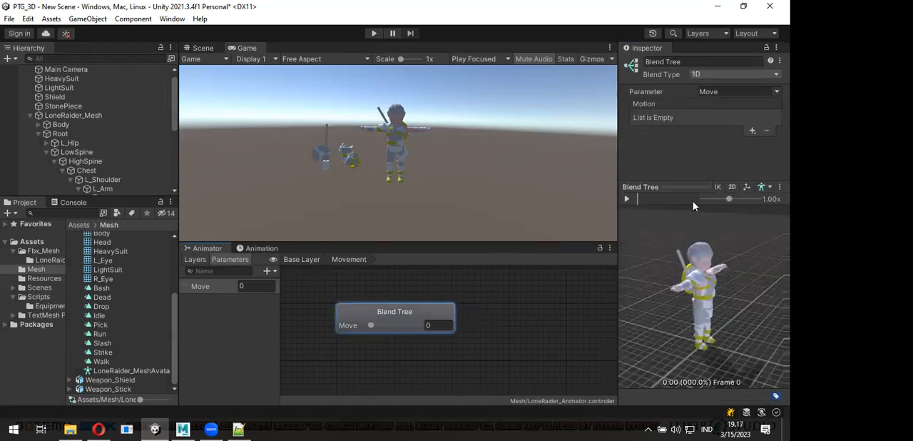
left_click_drag(715, 303, 701, 276)
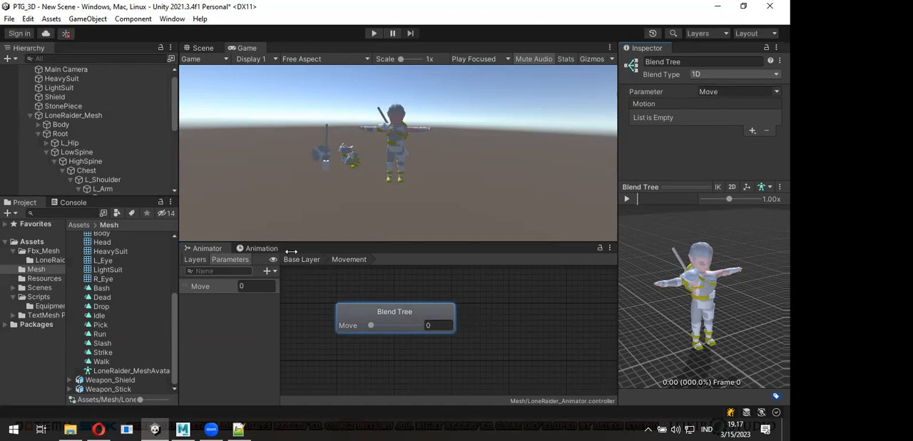
left_click(672, 62)
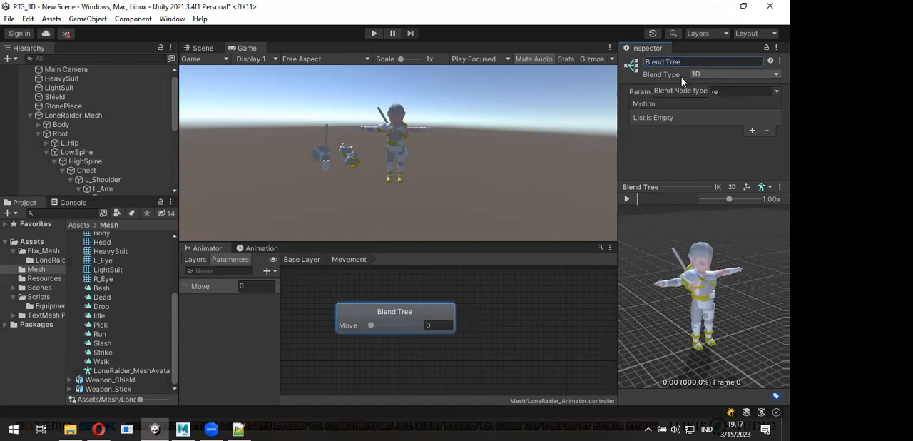
type("Move")
key("Return")
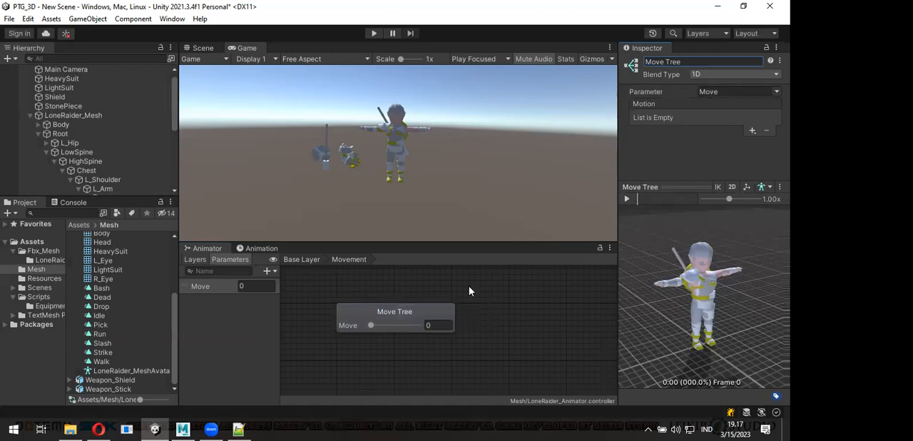
- Shift the Move Tree's Move slider to 0.29 and add three motion fields to the tree
left_click_drag(371, 326, 397, 326)
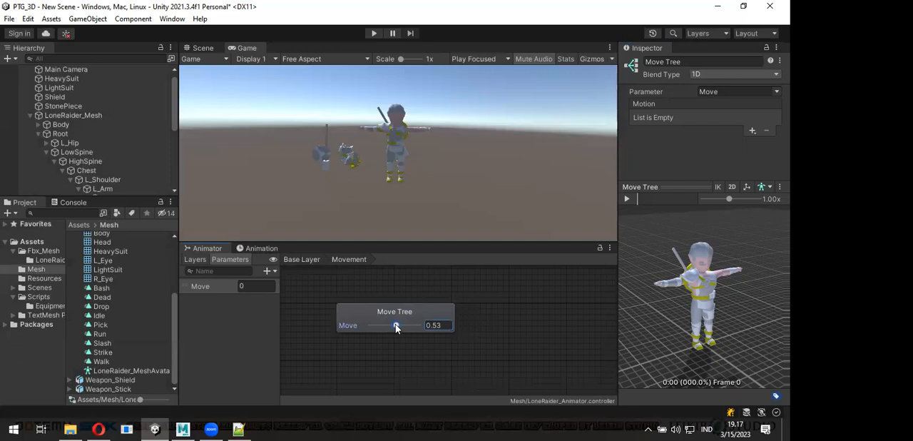
left_click_drag(397, 327, 385, 328)
left_click(752, 130)
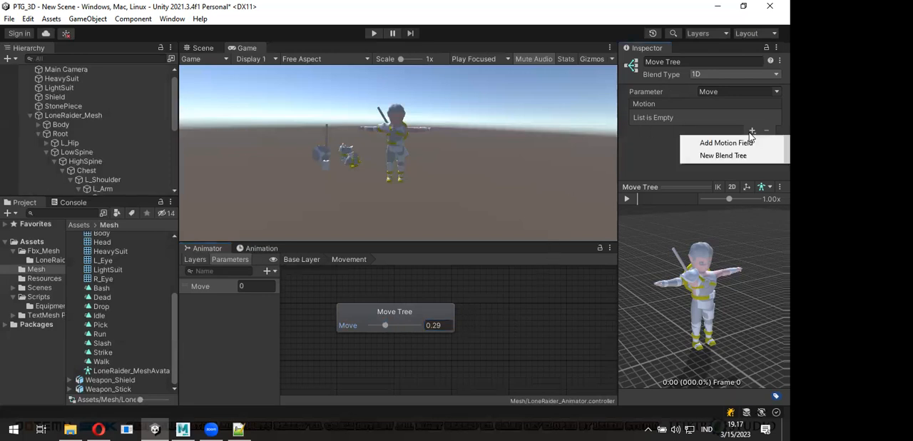
left_click(747, 142)
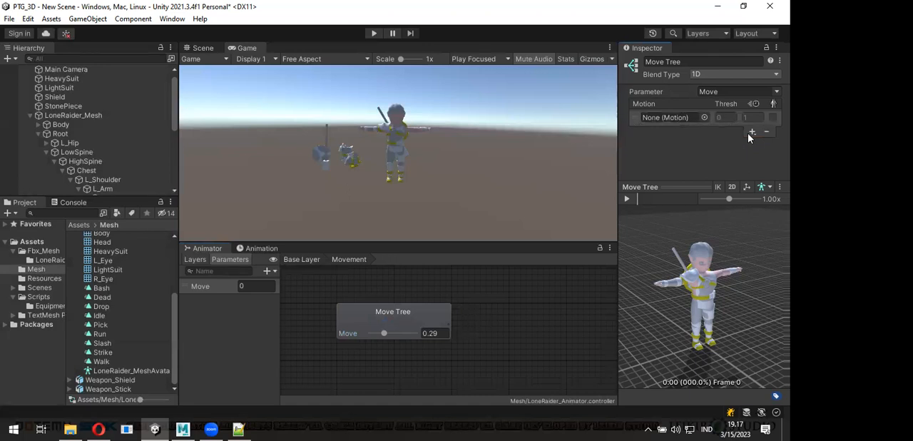
left_click(752, 130)
left_click(747, 145)
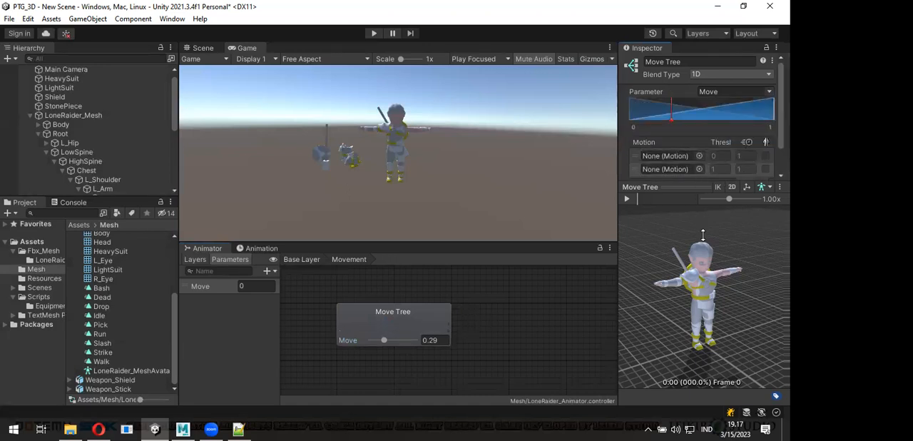
left_click(753, 184)
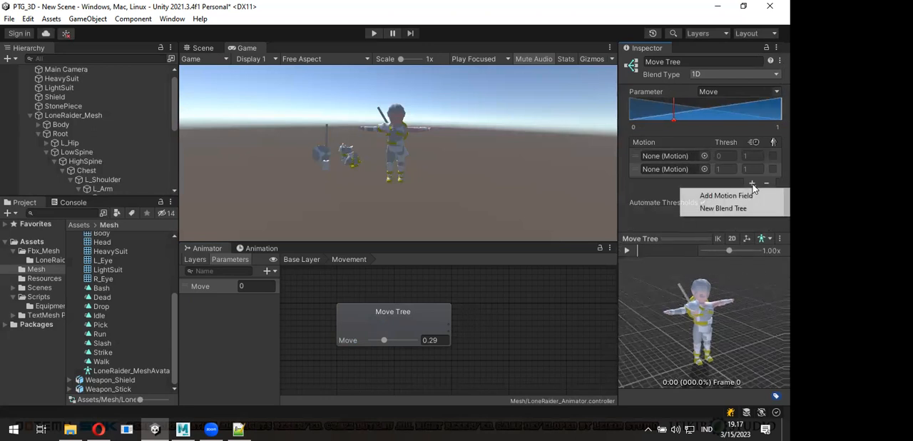
left_click(717, 195)
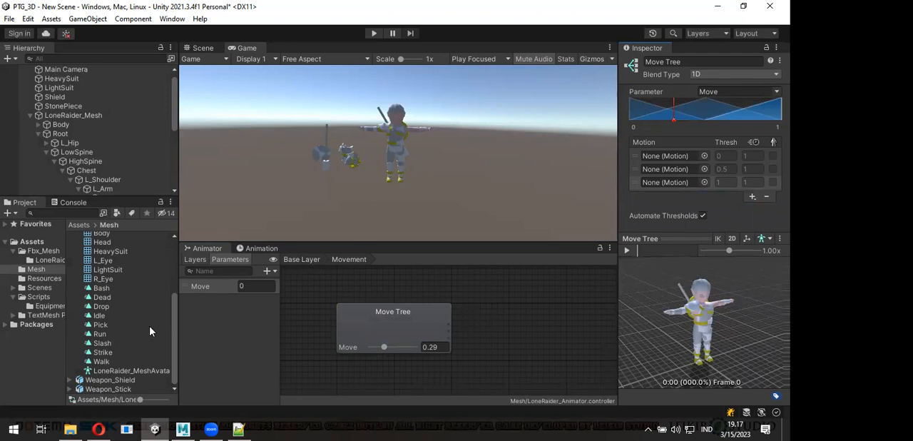
- Assign the Idle, Walk and Run clips, in that order, to the Move Tree's three motion fields
left_click(99, 316)
left_click_drag(280, 281, 662, 154)
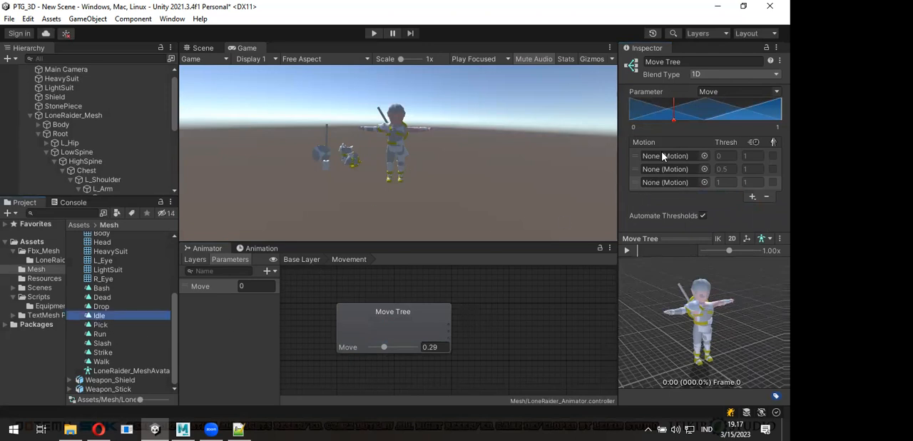
left_click_drag(123, 319, 664, 156)
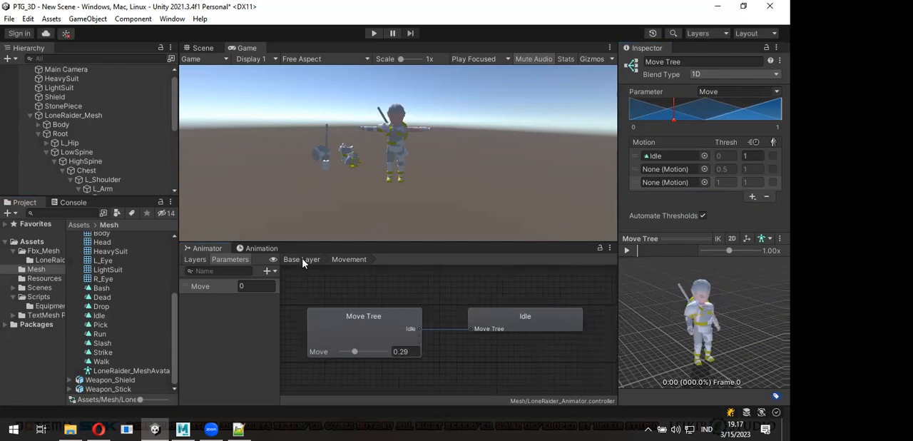
left_click_drag(102, 361, 666, 172)
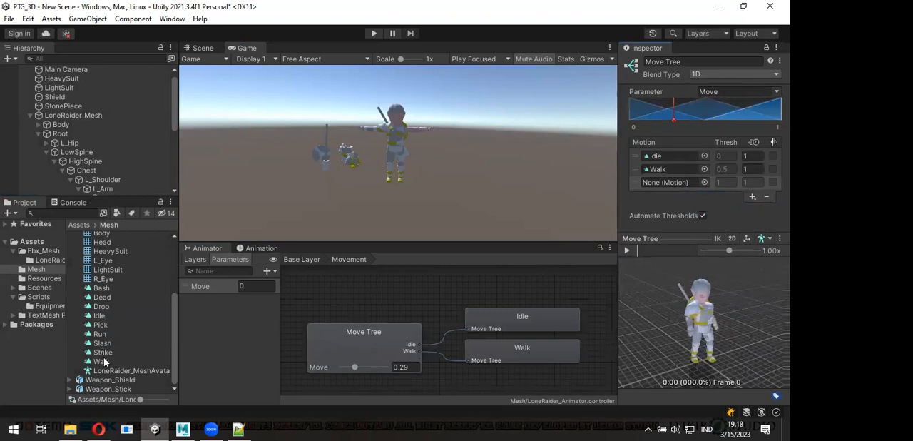
left_click_drag(101, 334, 673, 182)
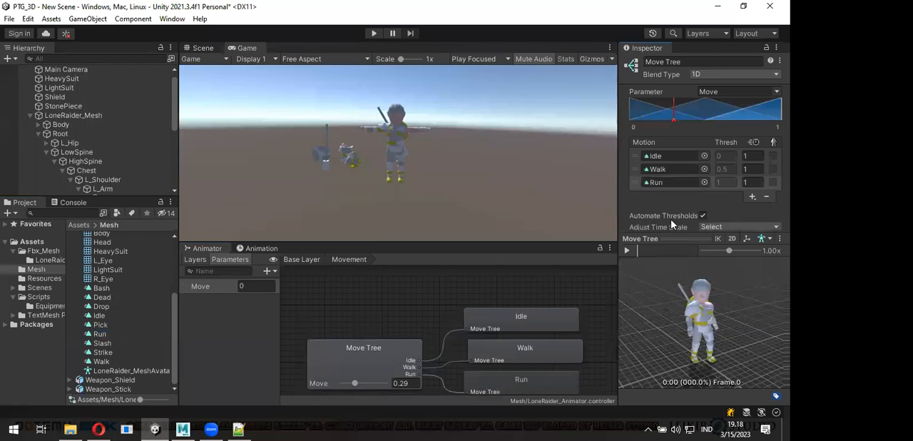
- Turn off automatic thresholds for the Move Tree and set the Walk motion's threshold to 0.25
left_click(723, 171)
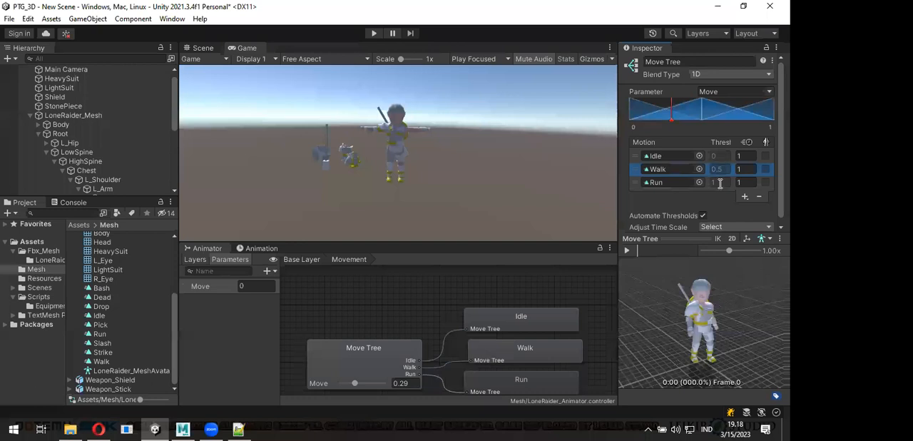
scroll(720, 207, "down", 1)
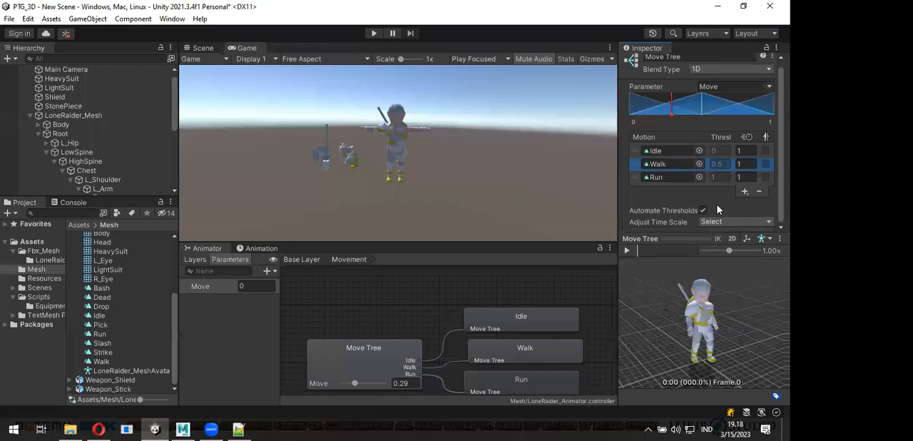
left_click(703, 210)
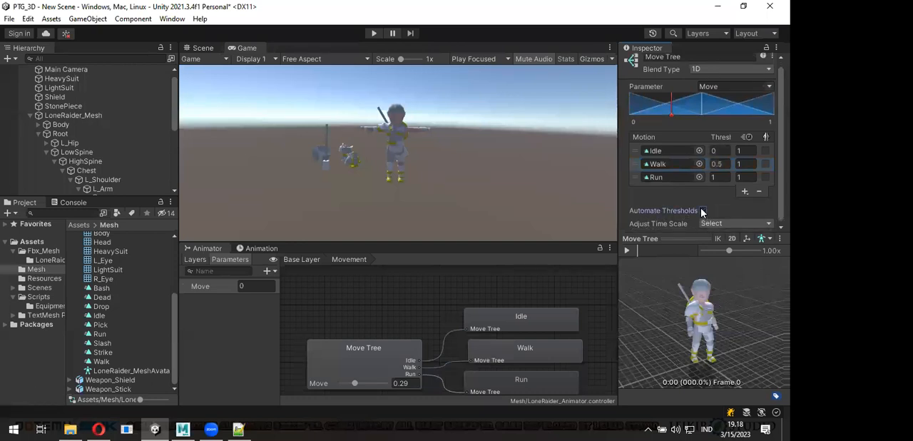
left_click(720, 164)
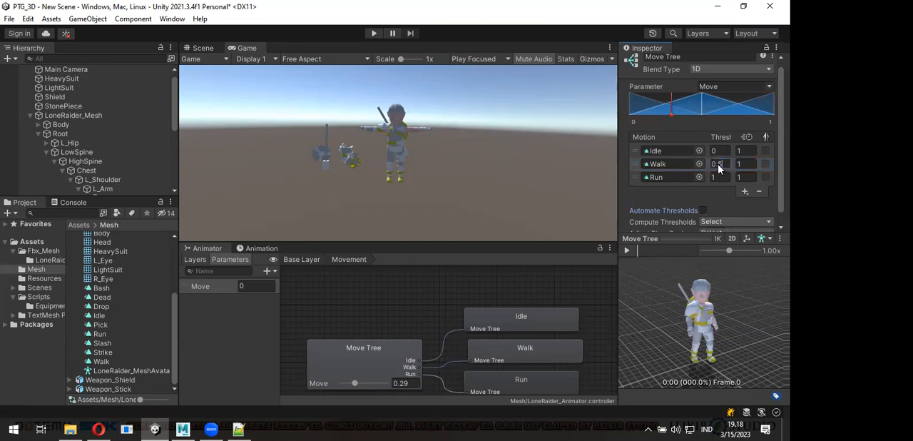
type("0.25")
left_click(721, 179)
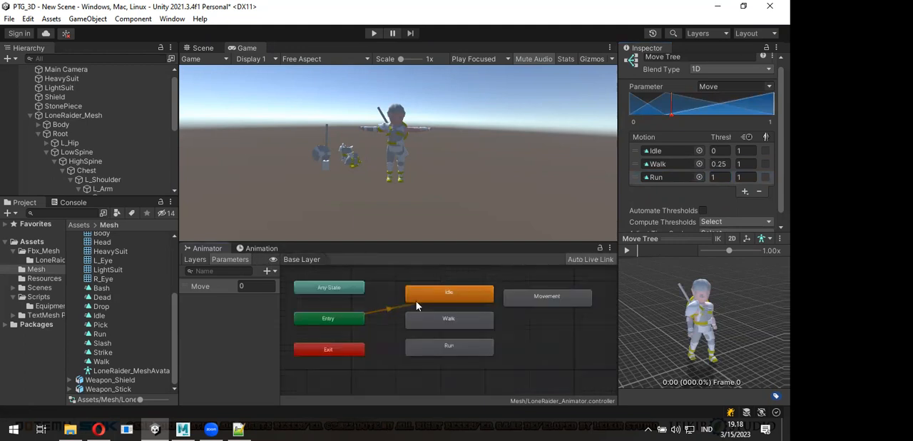
- Delete the separate Idle, Walk and Run states from the Base Layer and move the Movement state closer to Entry
left_click_drag(457, 380, 456, 286)
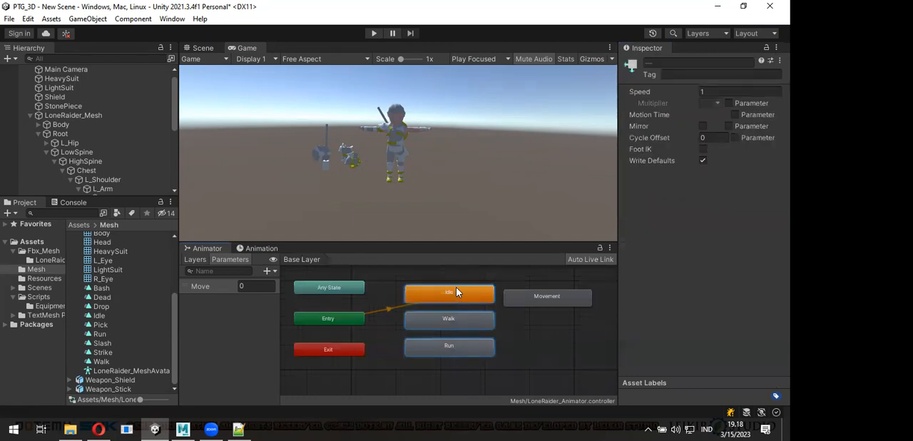
key("Delete")
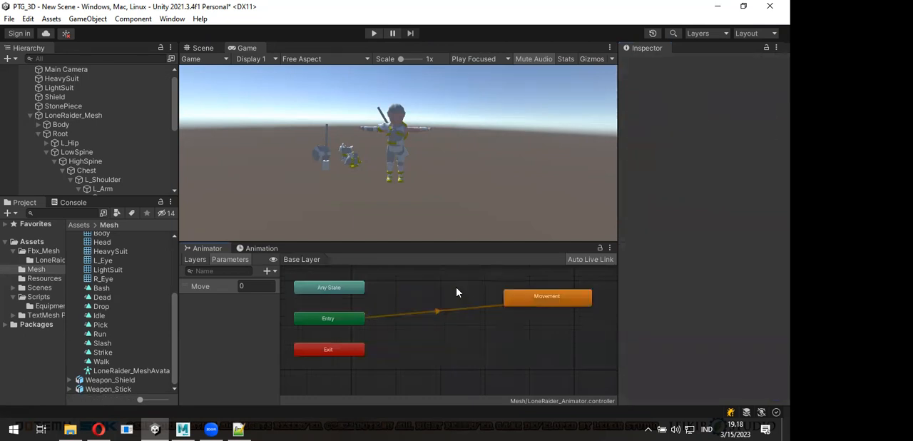
left_click(536, 301)
left_click_drag(444, 327, 431, 326)
- Run the scene in play mode and open the Movement state's Move Tree
left_click(373, 34)
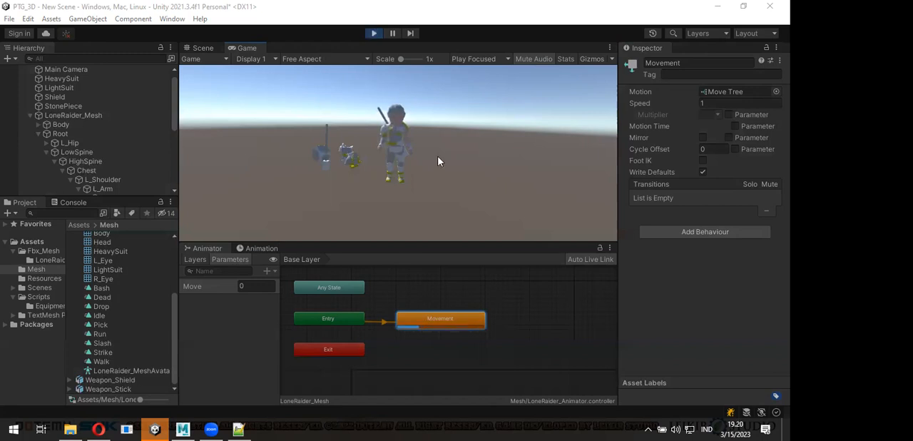
left_click(425, 317)
double_click(421, 321)
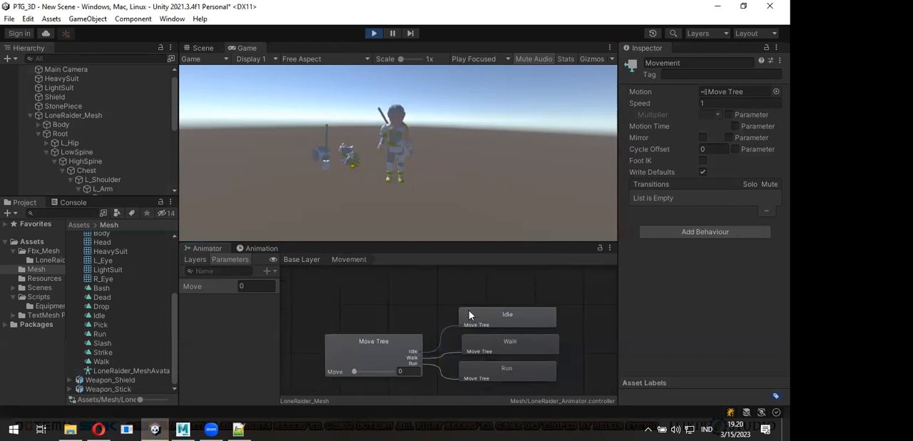
scroll(414, 314, "up", 3)
scroll(423, 303, "down", 1)
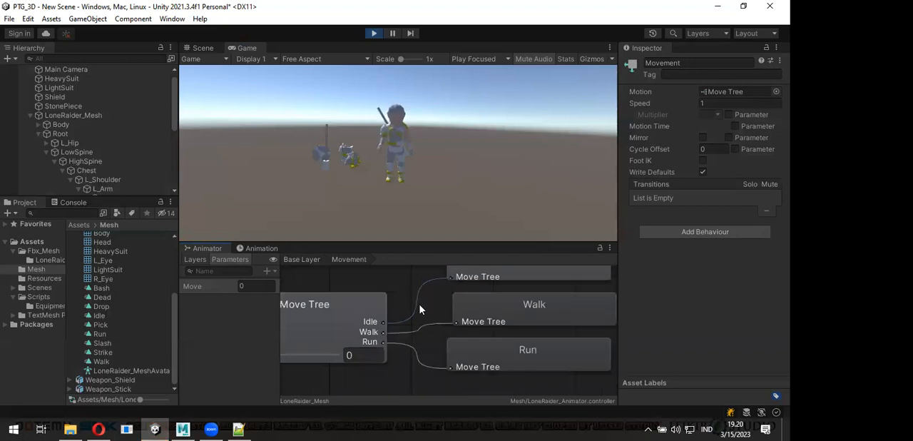
scroll(428, 312, "down", 2)
scroll(419, 321, "down", 1)
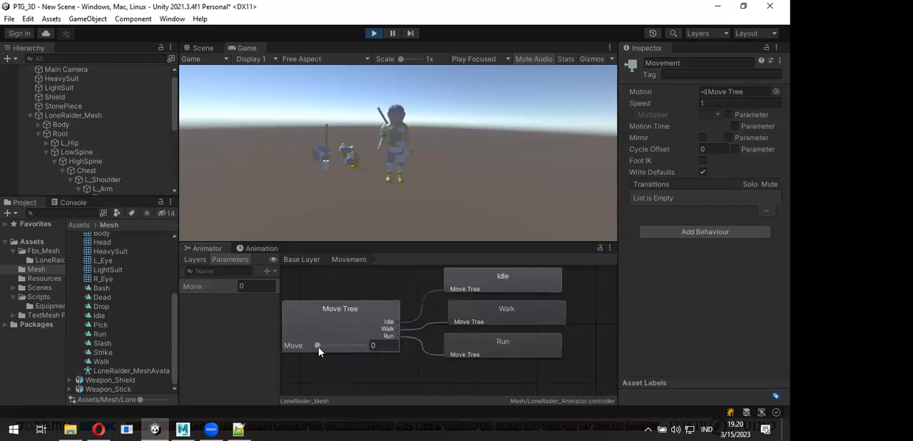
- Preview the blend by shifting the Move Tree's Move slider to 0.4, to 1 and back to 0, and end play mode
left_click_drag(317, 346, 339, 352)
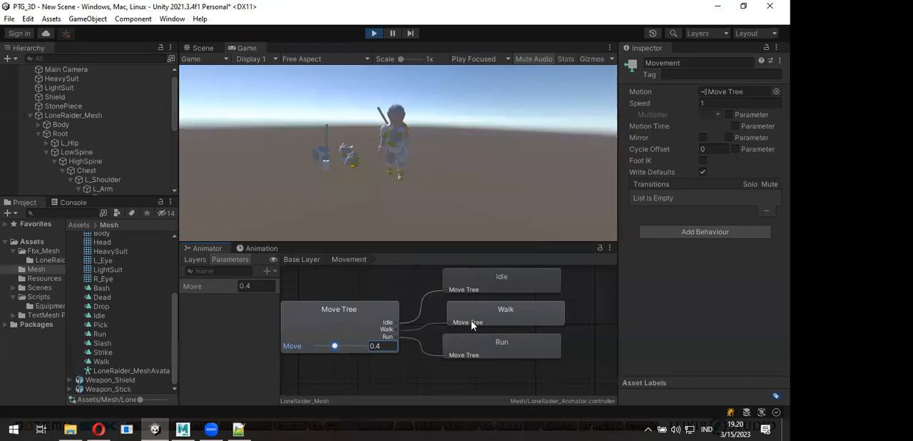
left_click_drag(337, 346, 375, 349)
left_click_drag(423, 228, 367, 183)
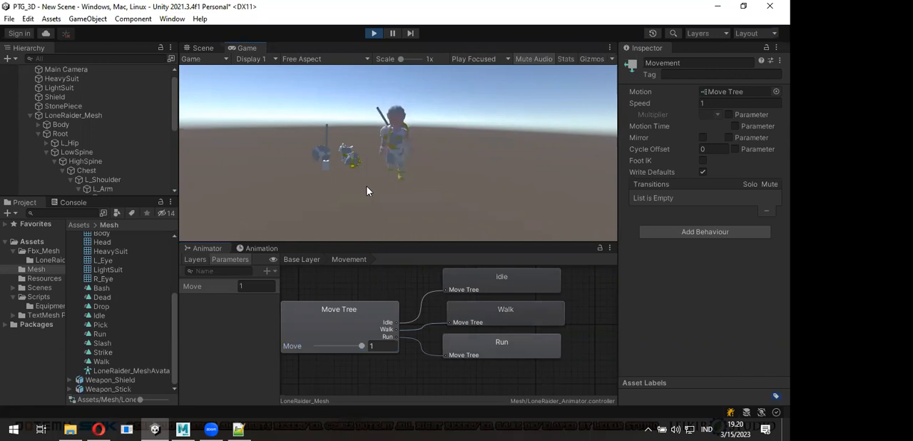
left_click(361, 346)
left_click_drag(334, 351, 308, 353)
left_click(313, 349)
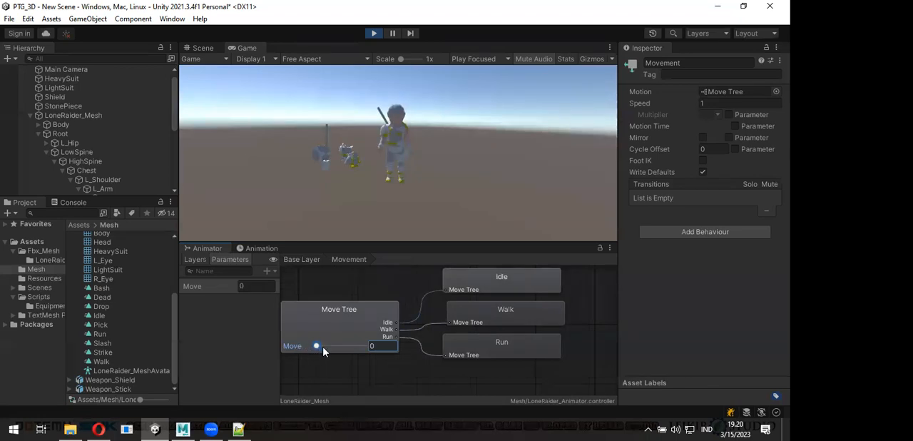
left_click(333, 347)
left_click_drag(333, 350, 296, 346)
mouse_move(239, 429)
double_click(420, 324)
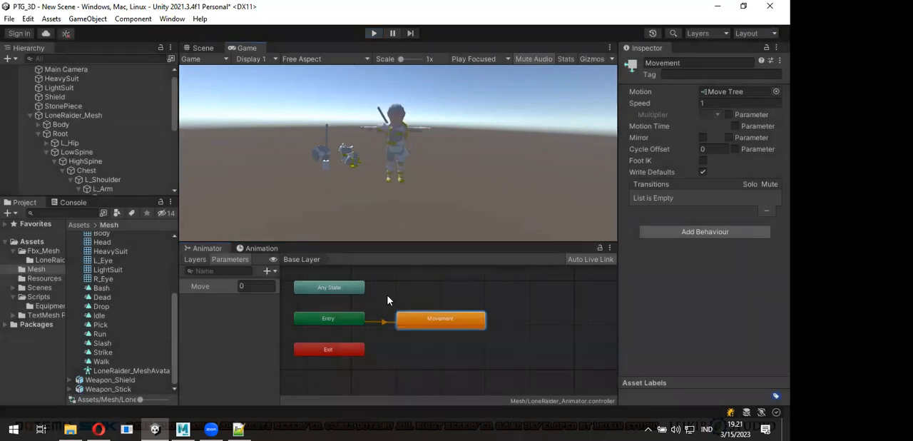
- Add the Slash, Strike and Bash clips from the Mesh folder as new states in the Base Layer
left_click(202, 48)
left_click_drag(332, 146, 417, 197, "alt")
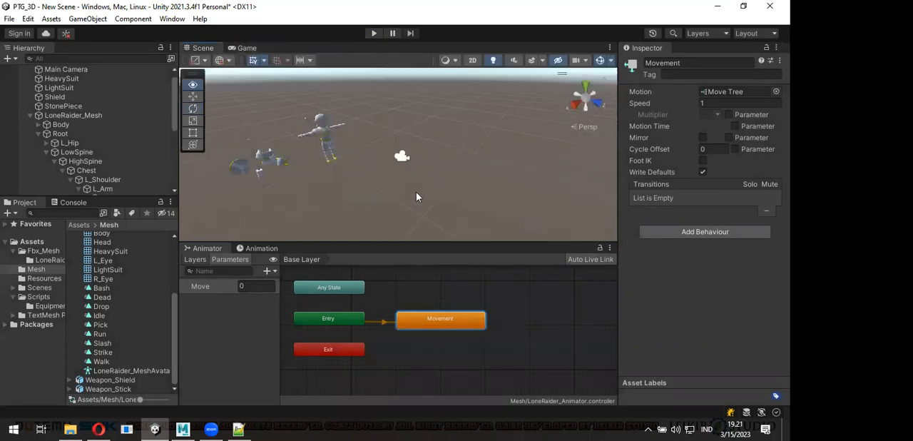
scroll(385, 309, "down", 2)
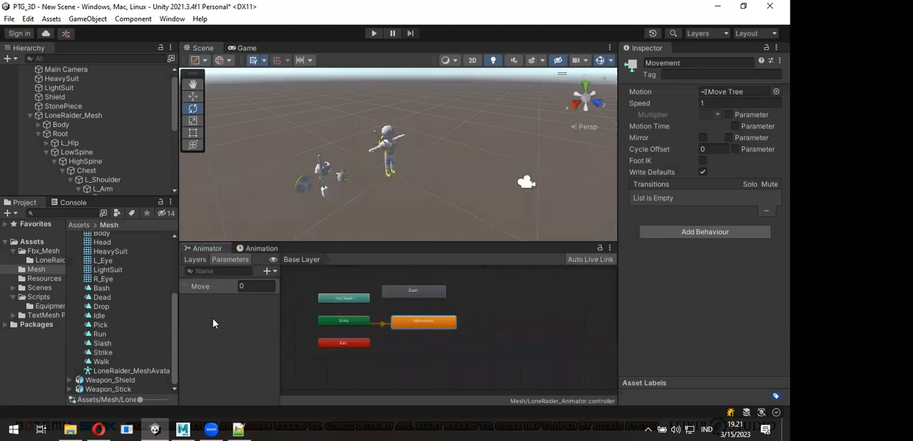
left_click_drag(107, 289, 513, 324)
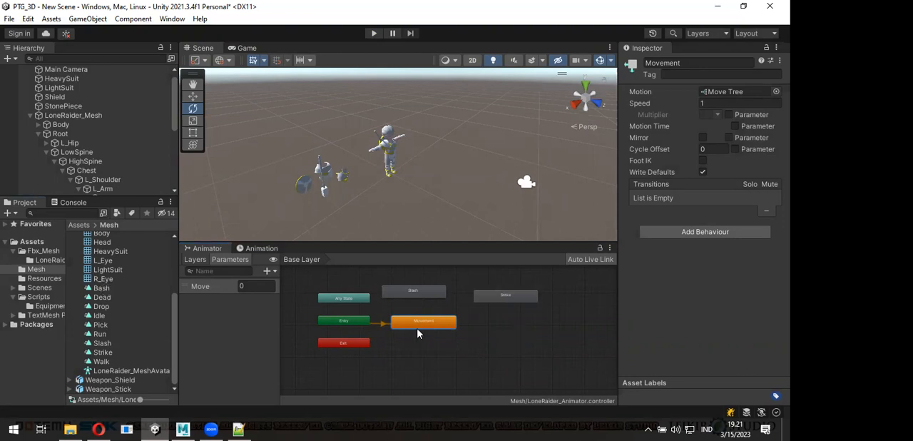
scroll(421, 332, "up", 2)
scroll(441, 335, "down", 1)
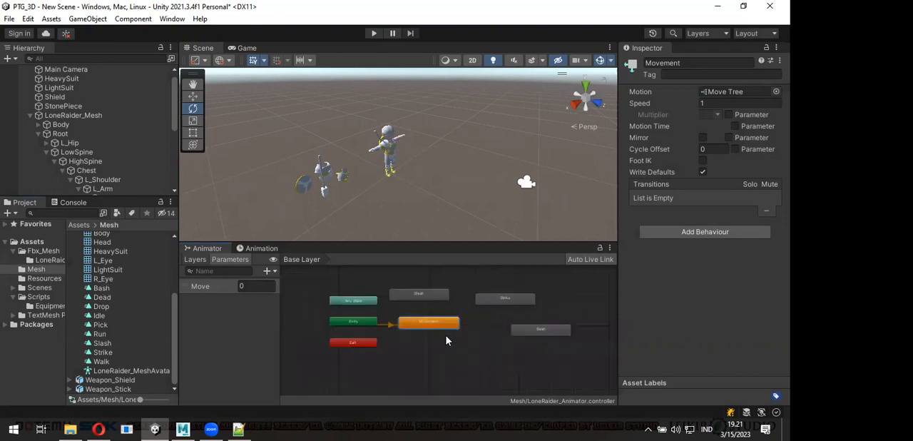
scroll(471, 341, "down", 1)
- Arrange the attack states around Movement, with Bash below it, Slash above it and Strike beside Slash
left_click_drag(533, 294, 505, 286)
left_click_drag(589, 337, 403, 379)
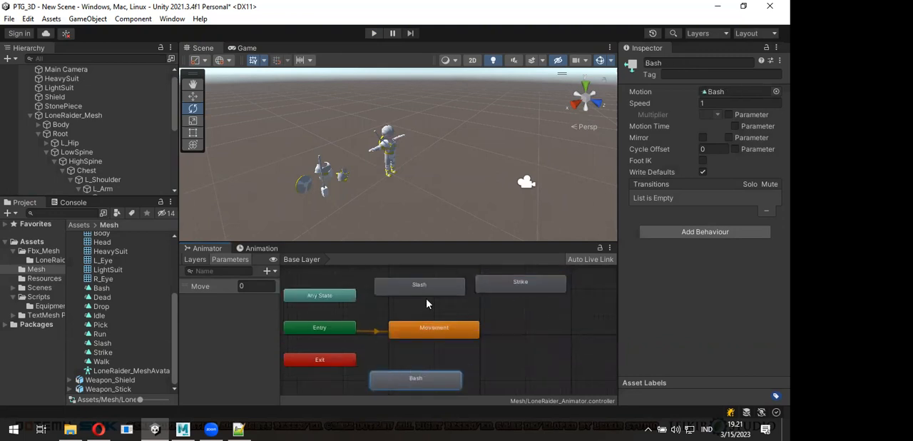
left_click_drag(425, 293, 430, 294)
left_click_drag(500, 300, 508, 308)
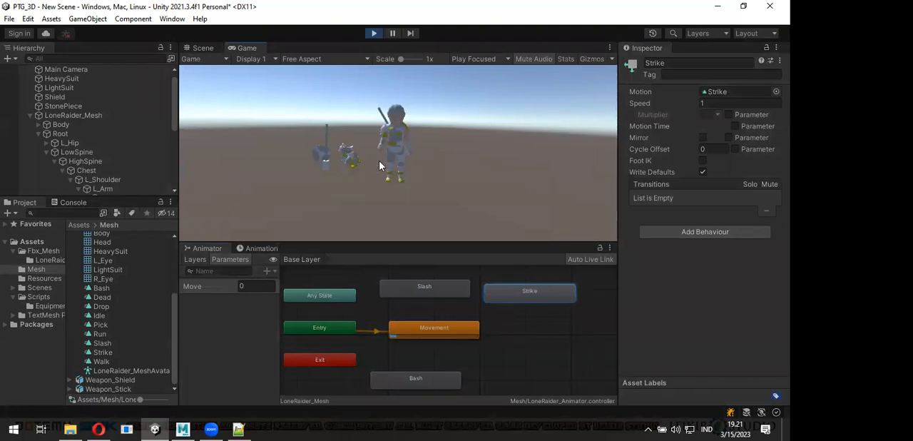
- Stop play mode, reparent Weapon_Stick from SlotMain to SlotRight under the right wrist, and reset its Transform
left_click(374, 33)
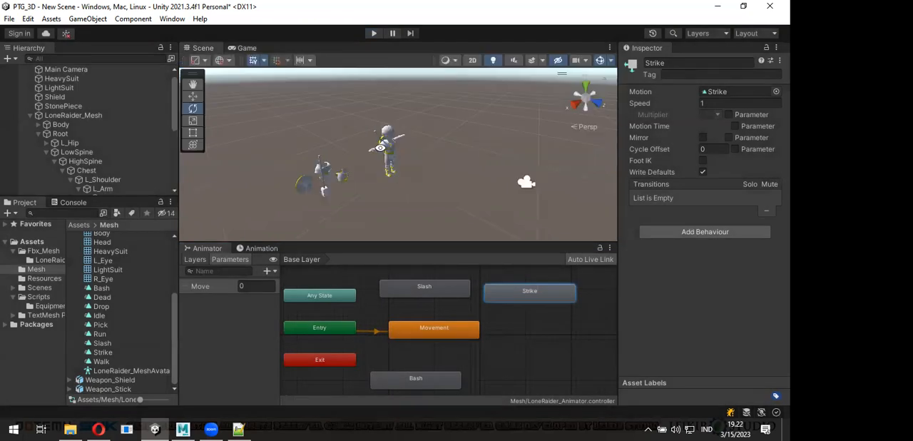
scroll(122, 149, "down", 5)
left_click(125, 147)
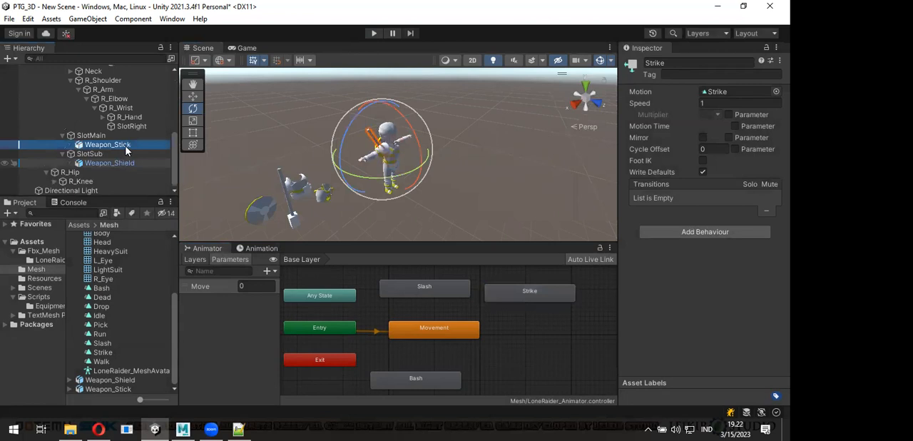
left_click_drag(125, 148, 142, 126)
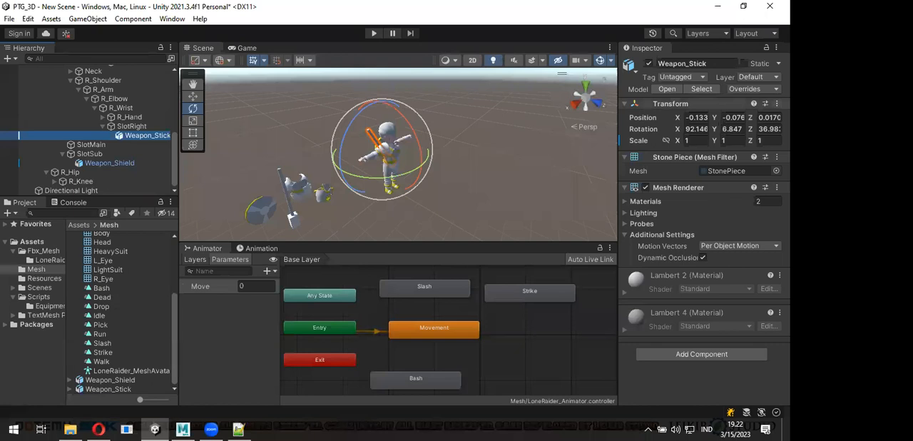
left_click(777, 104)
left_click(739, 118)
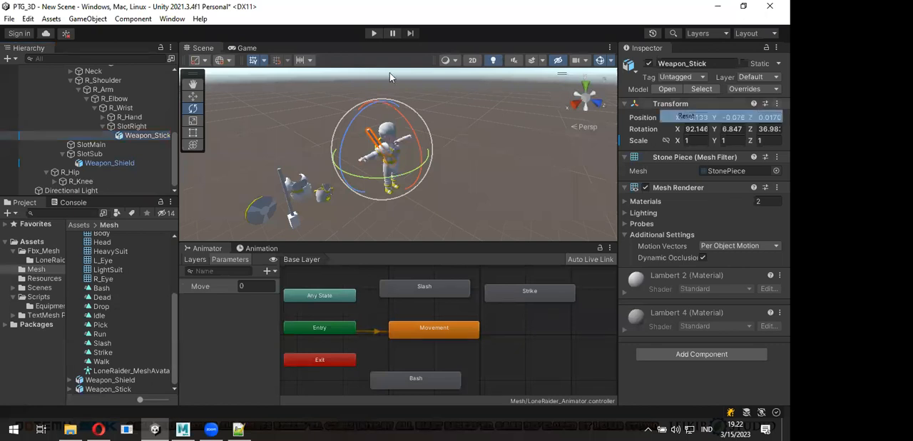
left_click_drag(370, 172, 394, 97, "alt")
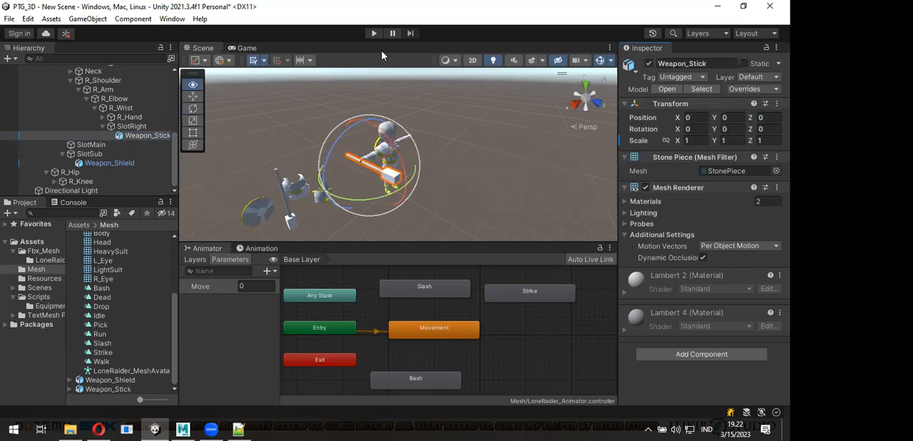
- Play the scene and examine the character holding the stick from the side in the Scene view
left_click(374, 33)
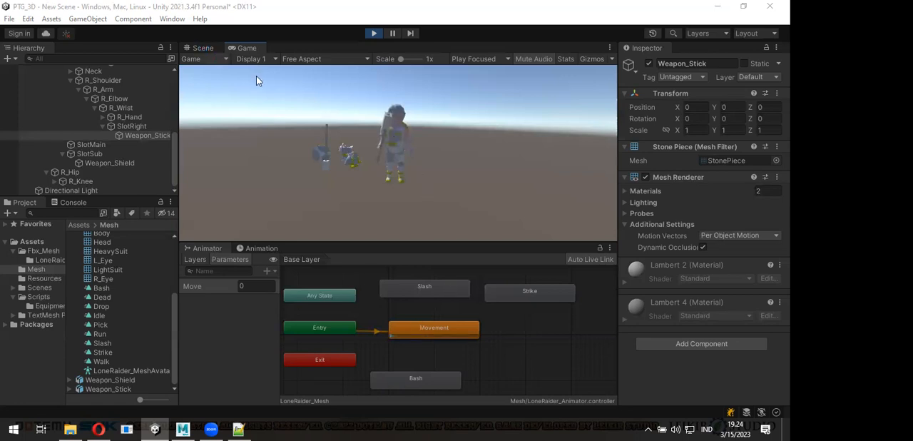
left_click(203, 48)
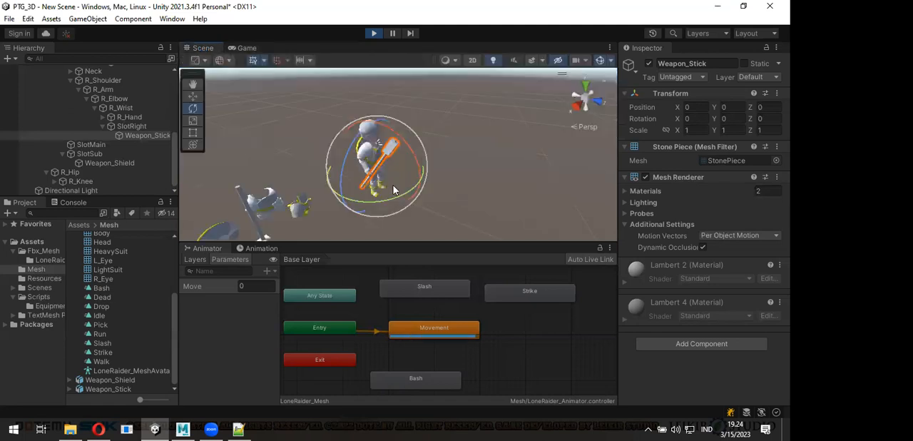
right_click_drag(568, 148, 219, 122)
left_click(193, 86)
left_click_drag(448, 175, 563, 164)
left_click_drag(361, 181, 481, 175, "alt")
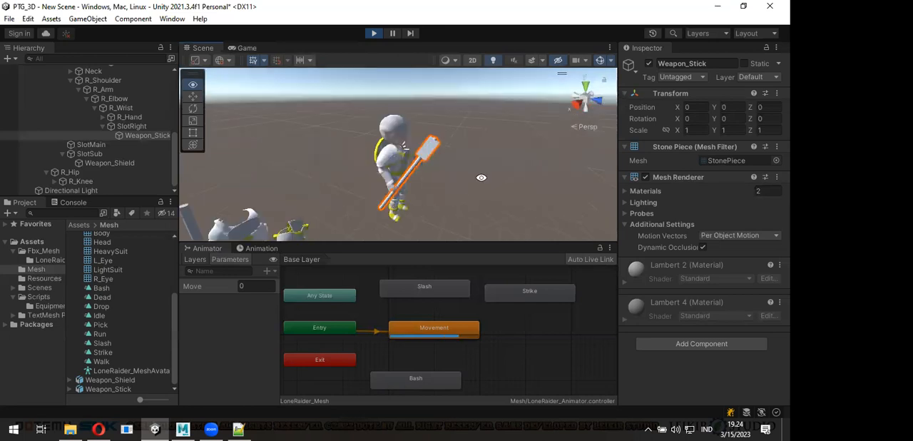
- Make Slash the layer default state and preview its animation in the Scene view
left_click(414, 293)
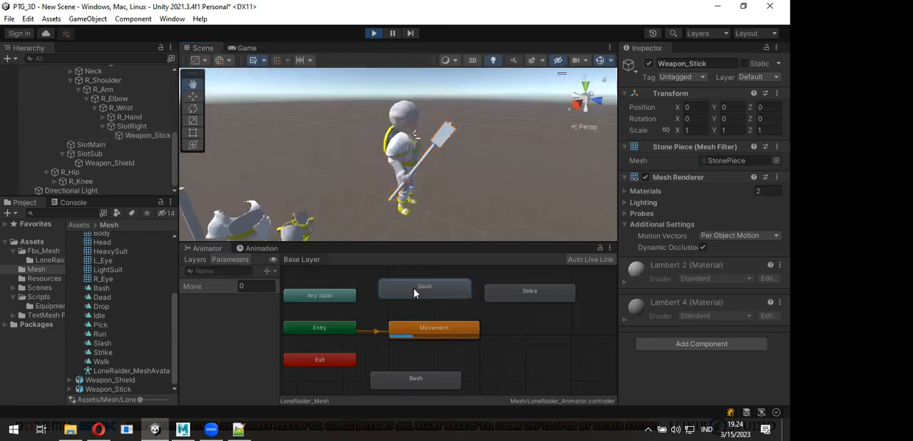
right_click(415, 292)
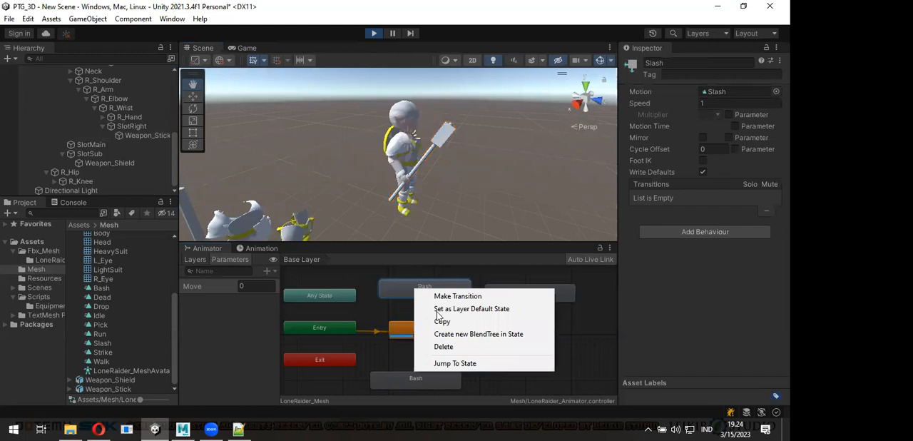
left_click(438, 310)
mouse_move(479, 200)
left_mouse_down("alt")
mouse_move(380, 189)
mouse_move(484, 194)
left_mouse_up("alt")
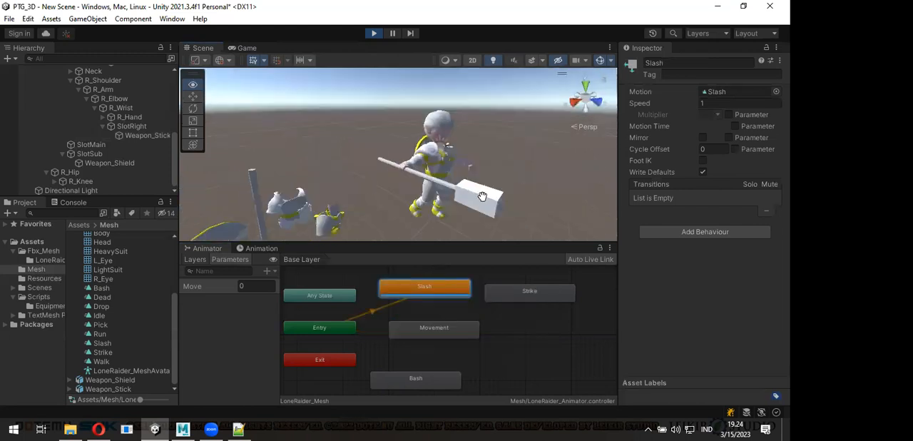
- Create transitions to Movement from the Slash, Bash and Strike states
right_click(432, 292)
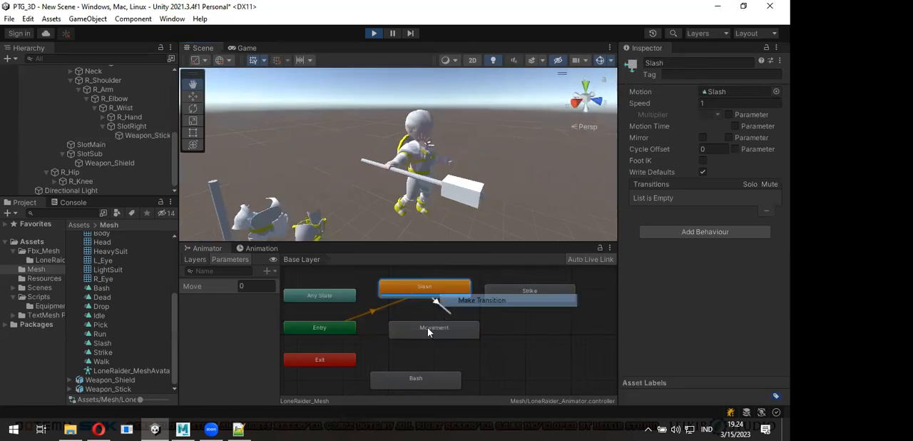
left_click(428, 330)
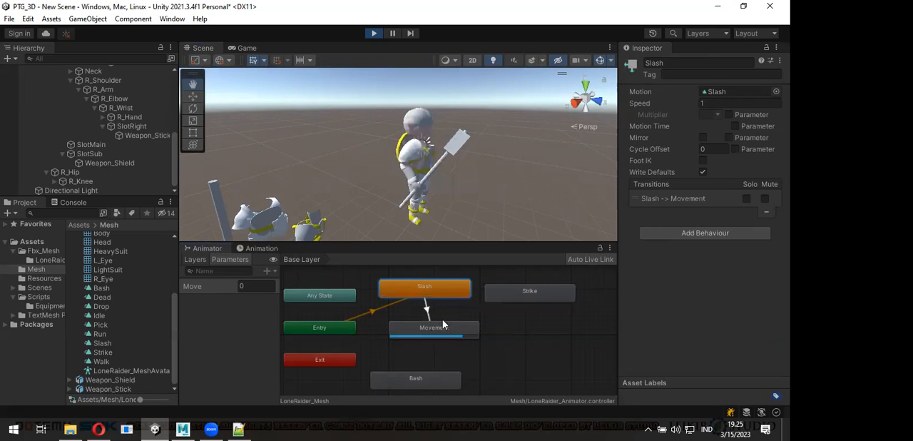
right_click(413, 293)
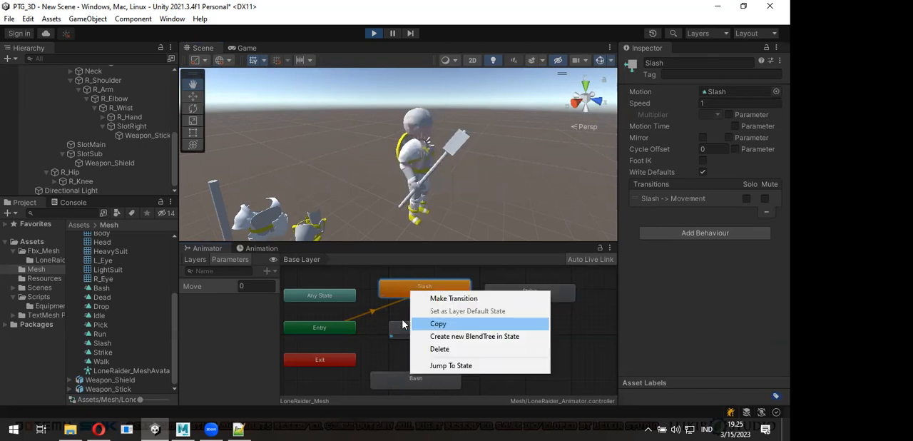
right_click(379, 380)
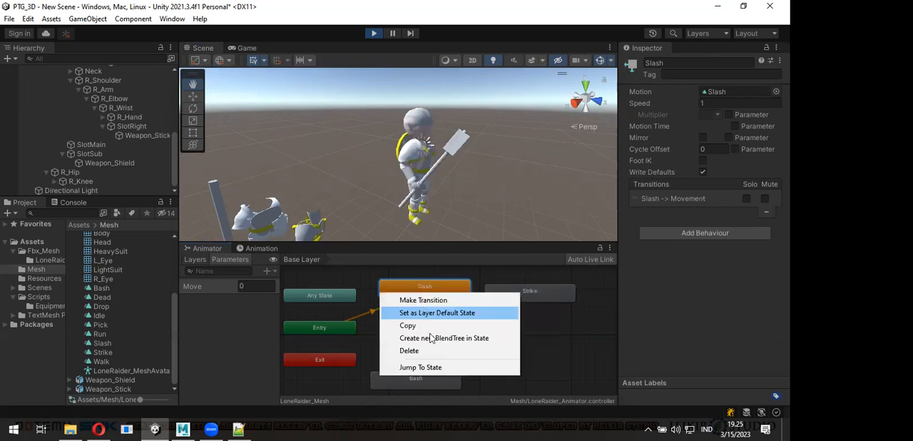
left_click(528, 304)
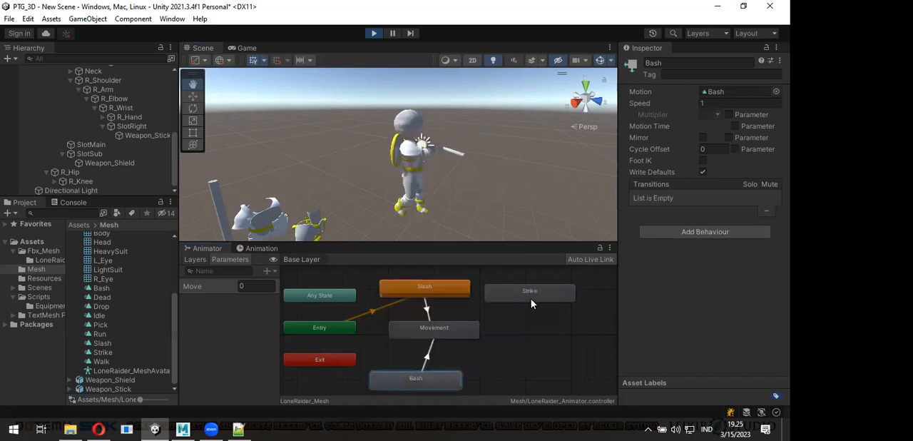
left_click(457, 329)
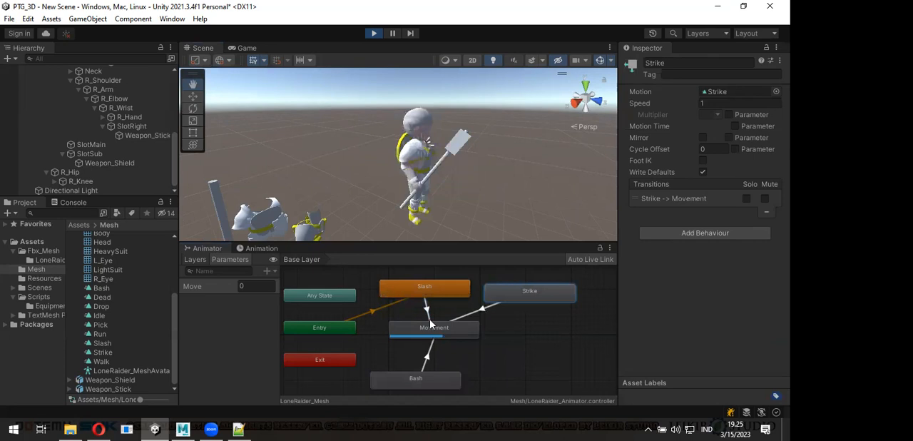
- Make Bash, Strike and Slash the layer default state in turn to preview each attack
right_click(420, 385)
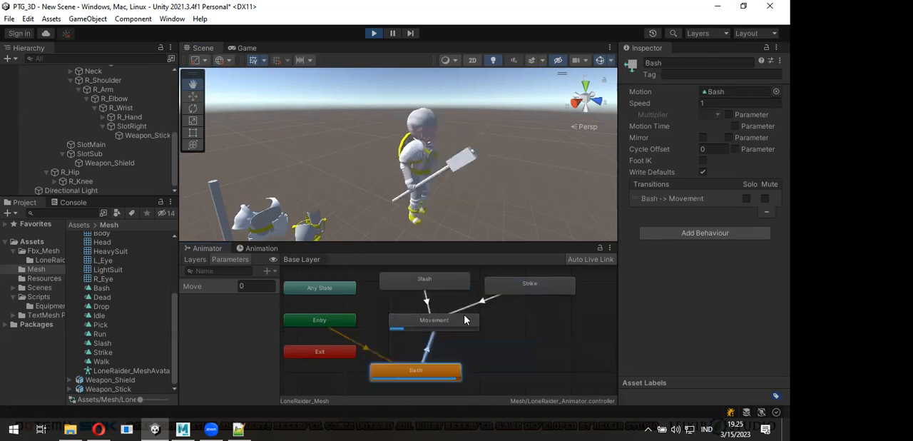
left_click(520, 289)
right_click(533, 309)
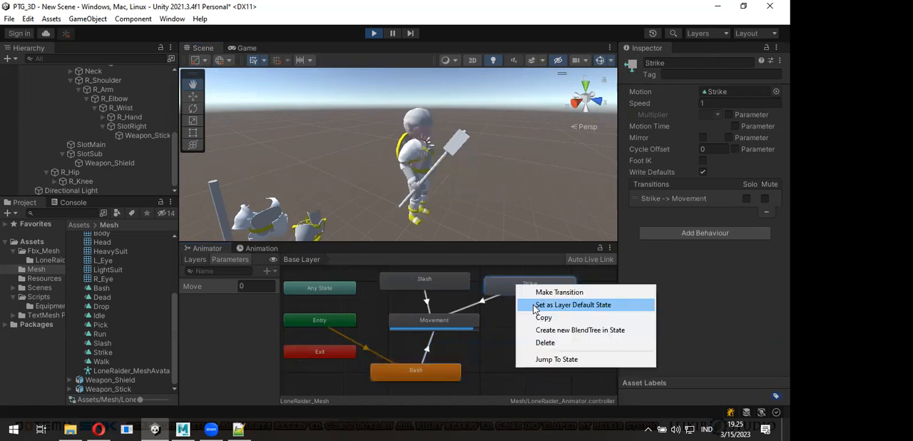
left_click(537, 305)
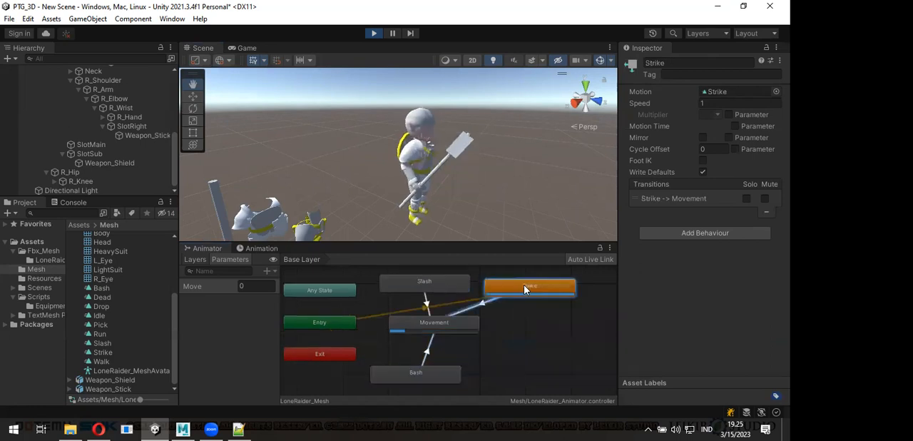
right_click(457, 289)
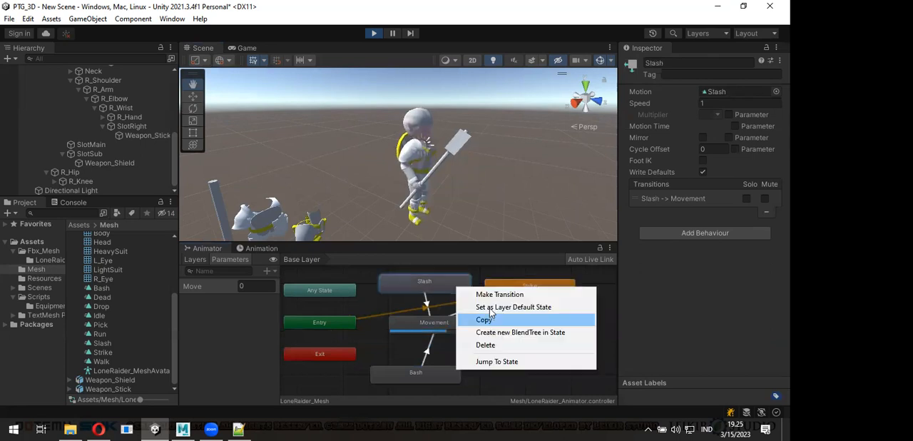
left_click(490, 308)
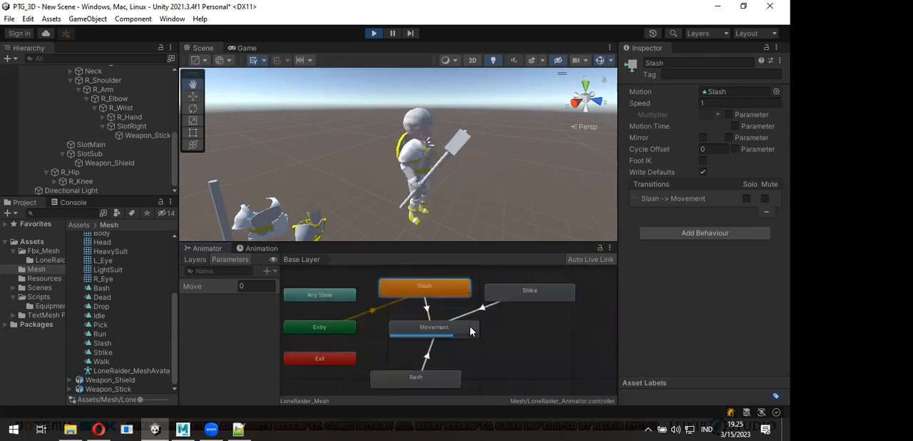
- Set Movement as the layer default state
right_click(472, 331)
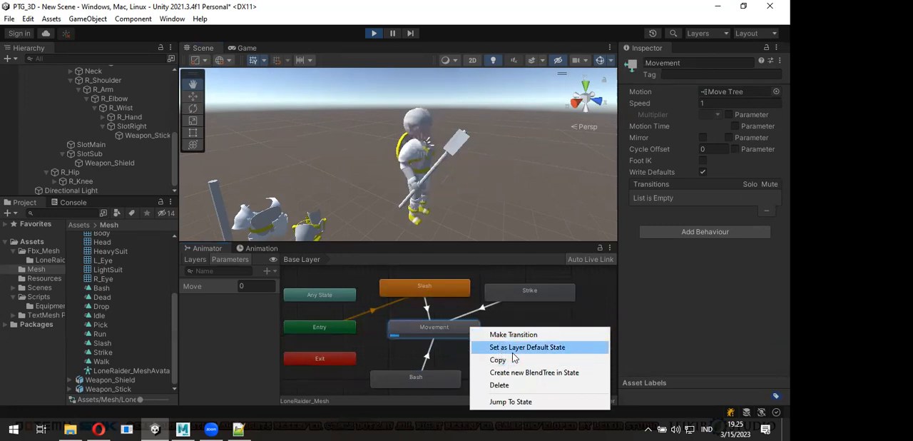
left_click(514, 348)
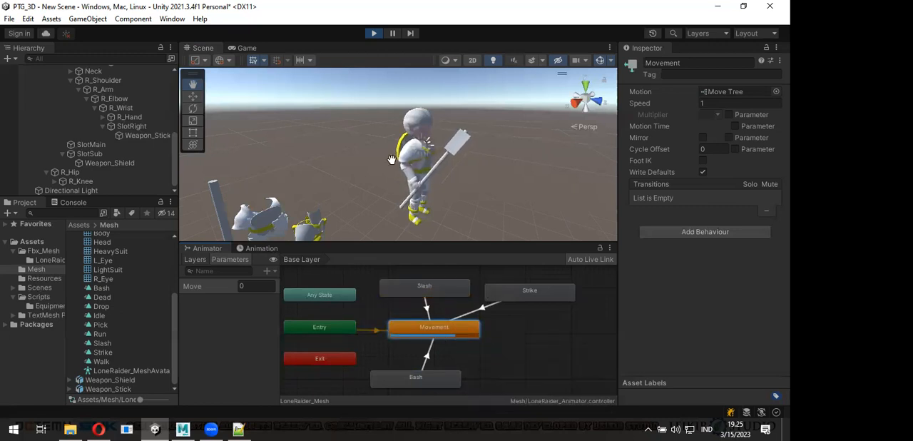
- Create a state from a new blend tree beside Movement and name it Attack
right_click(511, 330)
mouse_move(549, 336)
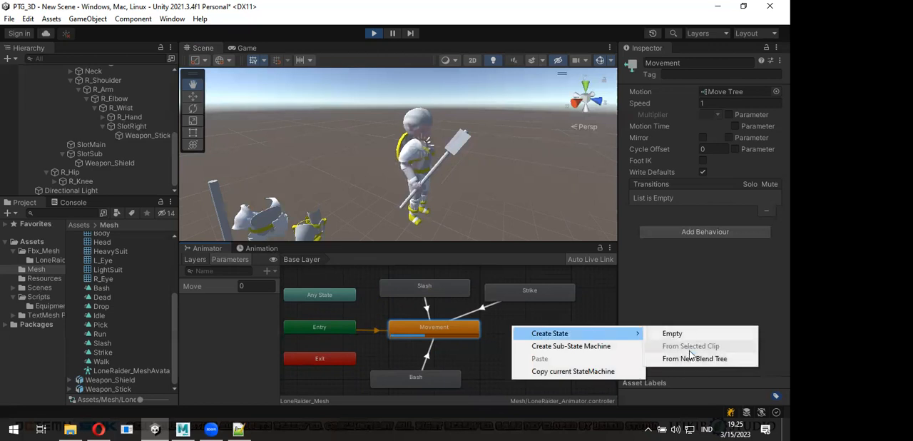
left_click(713, 359)
left_click_drag(572, 344, 558, 339)
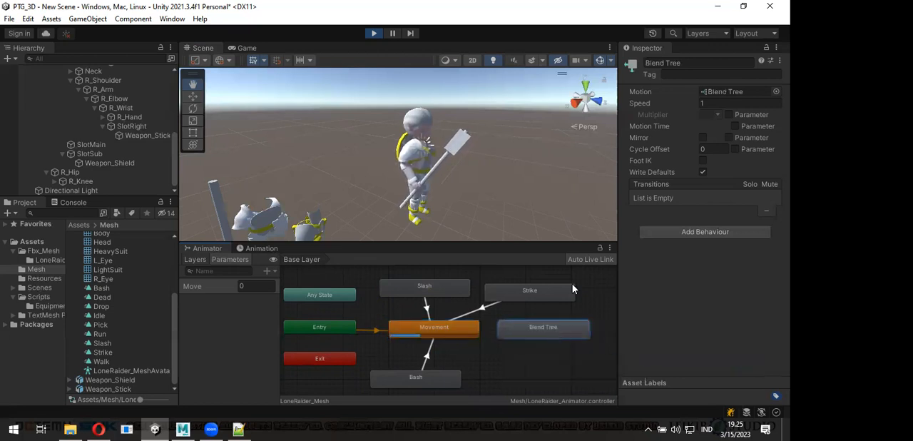
left_click(692, 63)
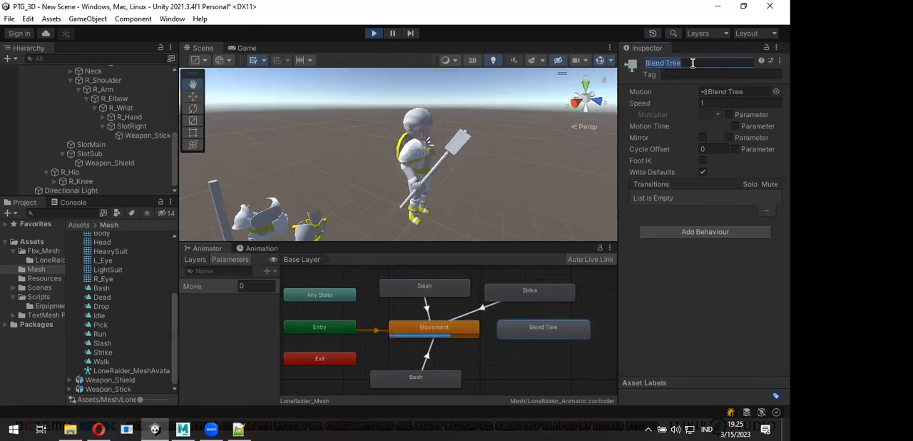
type("A")
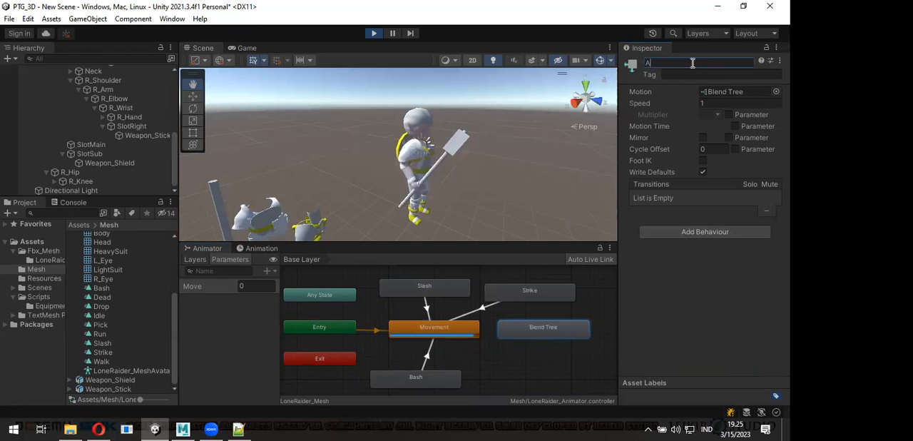
type("ttack")
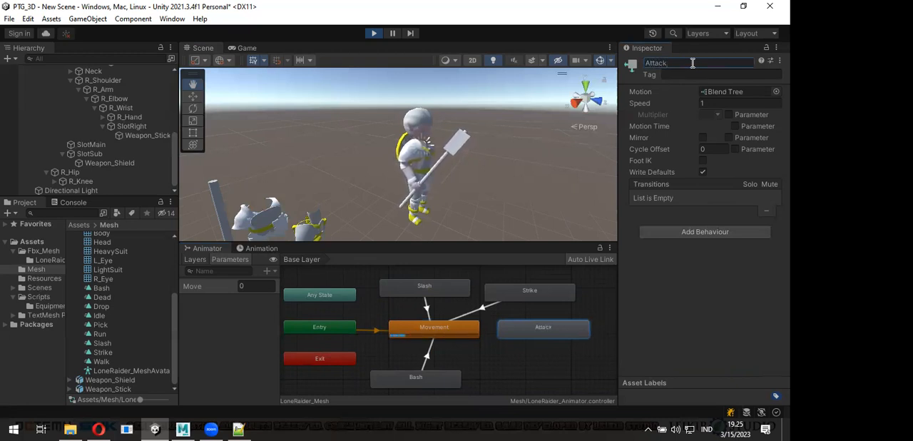
key("Return")
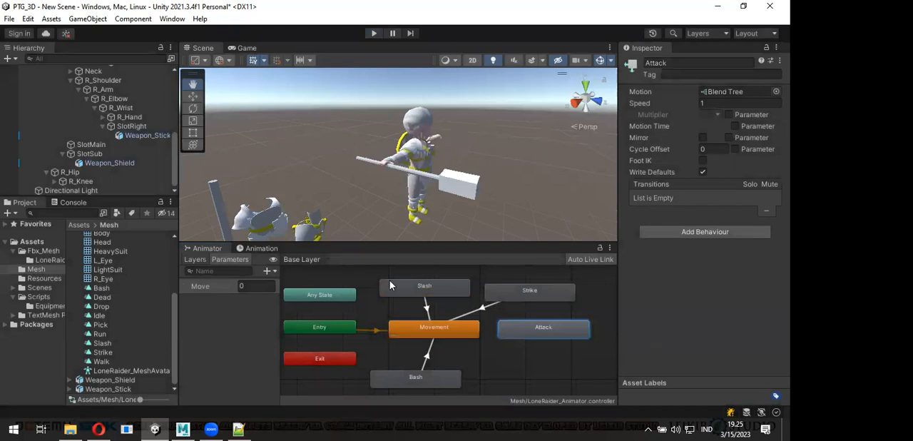
- Delete the separate Slash, Strike and Bash states from the Base Layer
left_click_drag(389, 271, 537, 295)
key("Delete")
left_click_drag(505, 387, 427, 373)
key("Delete")
- Move the Attack state directly above Movement and create a transition from Attack to Movement
left_click_drag(531, 331, 424, 300)
right_click(426, 296)
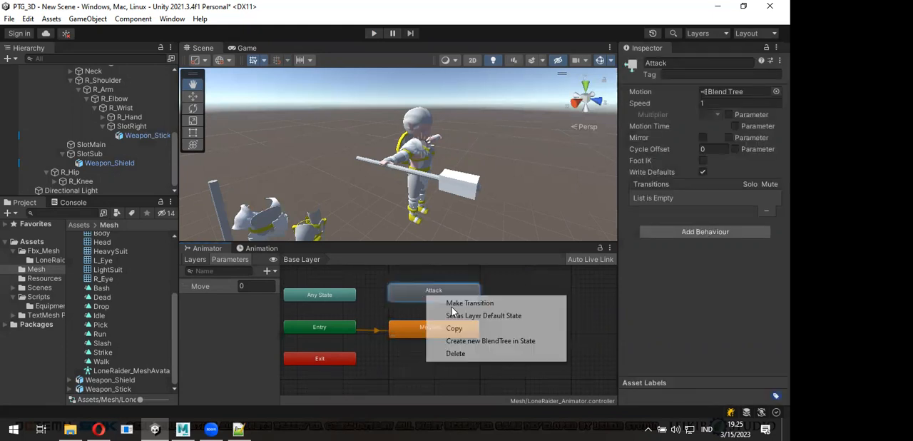
left_click(470, 302)
left_click(435, 328)
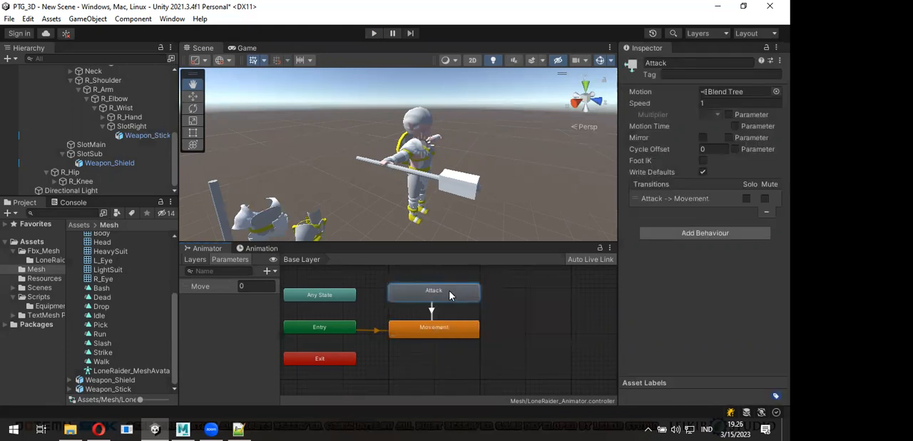
- Open the Attack state's blend tree and add an Int parameter named Variant
double_click(450, 295)
left_click(438, 323)
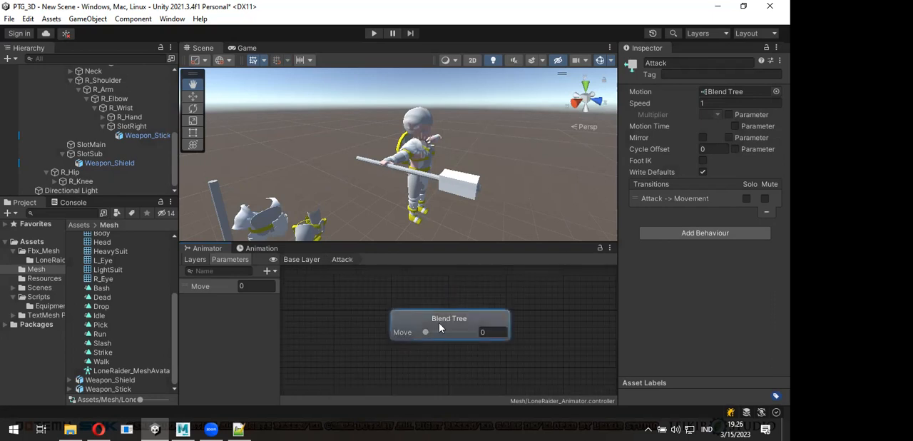
left_click_drag(480, 323, 407, 319, "alt")
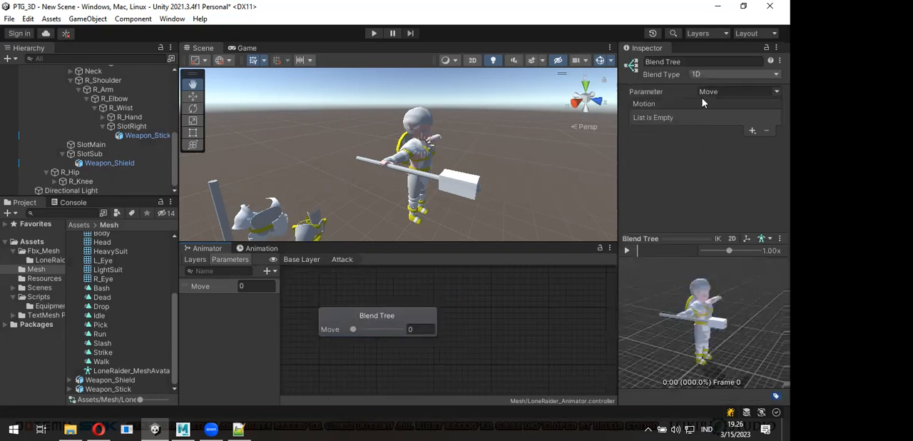
left_click(267, 272)
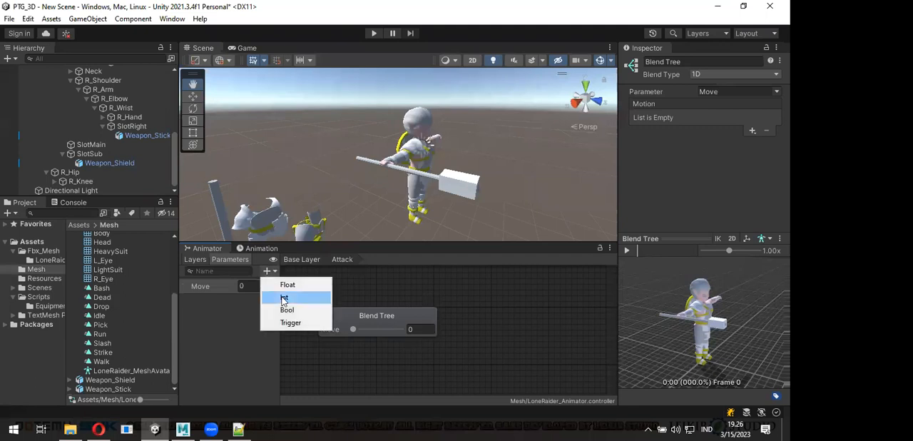
left_click(284, 299)
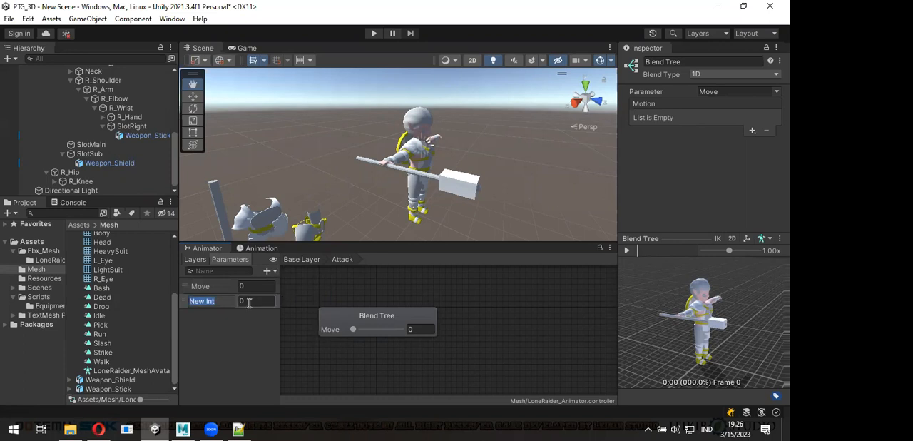
type("V")
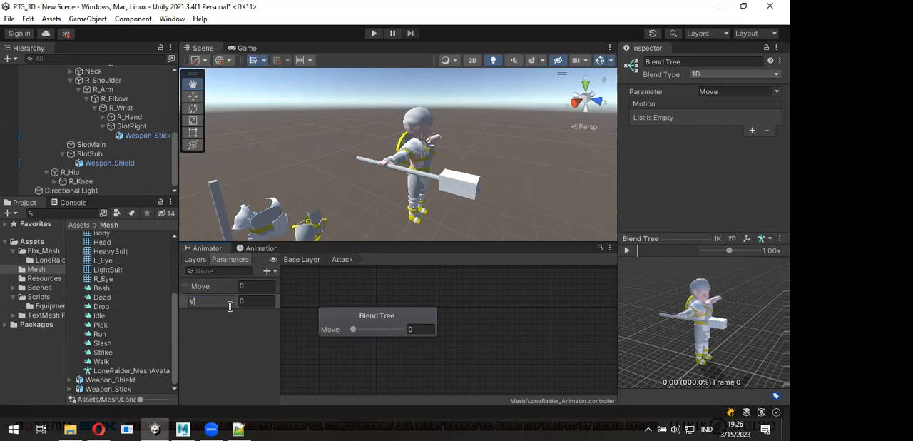
type("ariant")
key("Return")
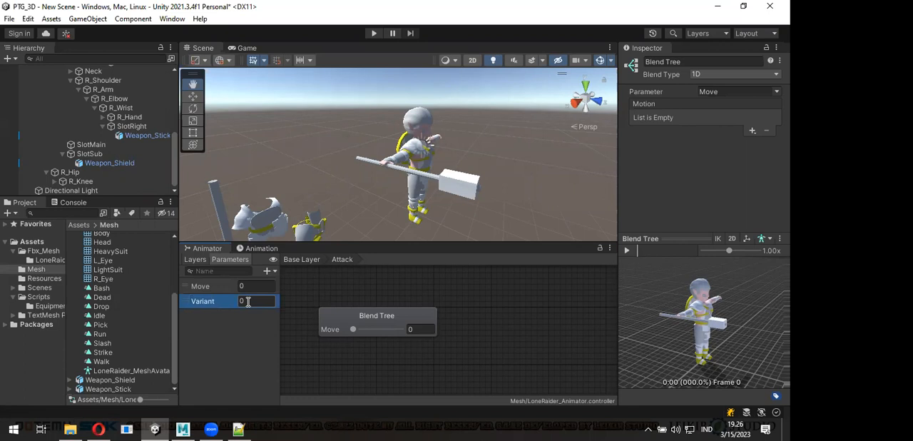
- Add three motion fields to the Attack blend tree and assign the Slash, Strike and Bash clips in that order
left_click(752, 132)
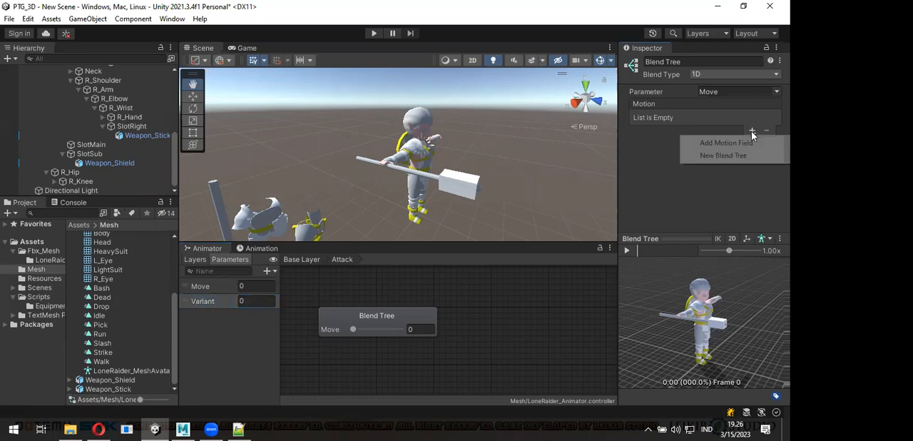
left_click(743, 141)
left_click(752, 131)
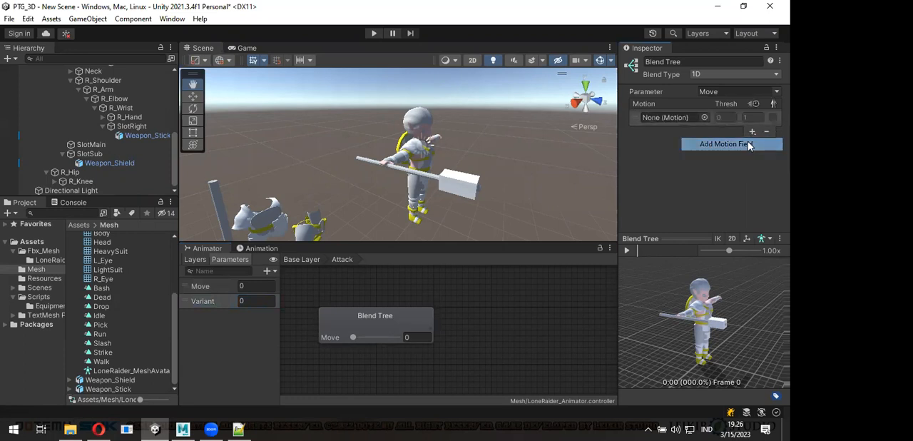
left_click(749, 145)
left_click(752, 183)
left_click(728, 196)
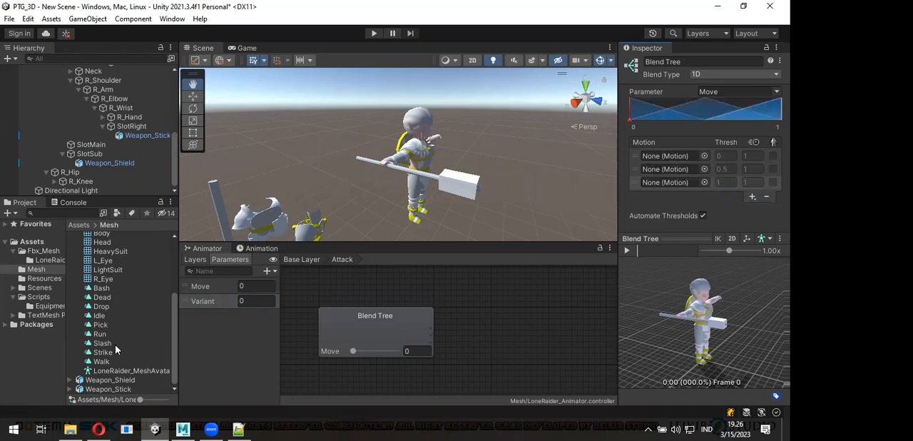
left_click_drag(108, 346, 674, 158)
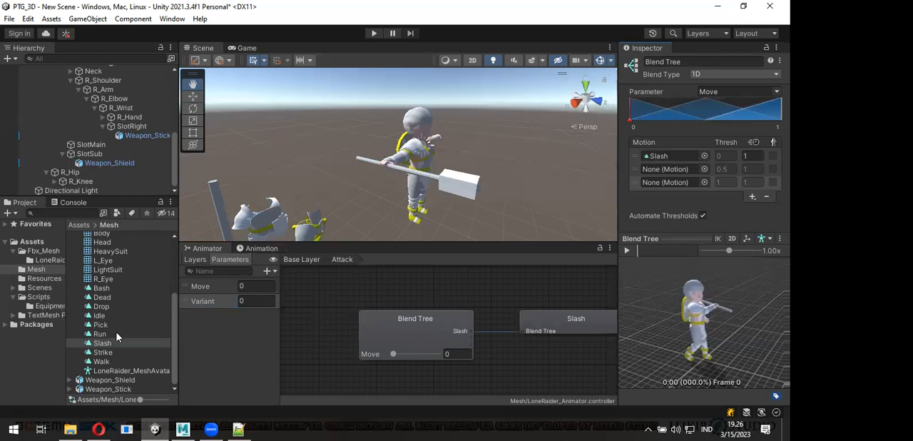
left_click_drag(118, 355, 671, 174)
left_click_drag(110, 306, 663, 182)
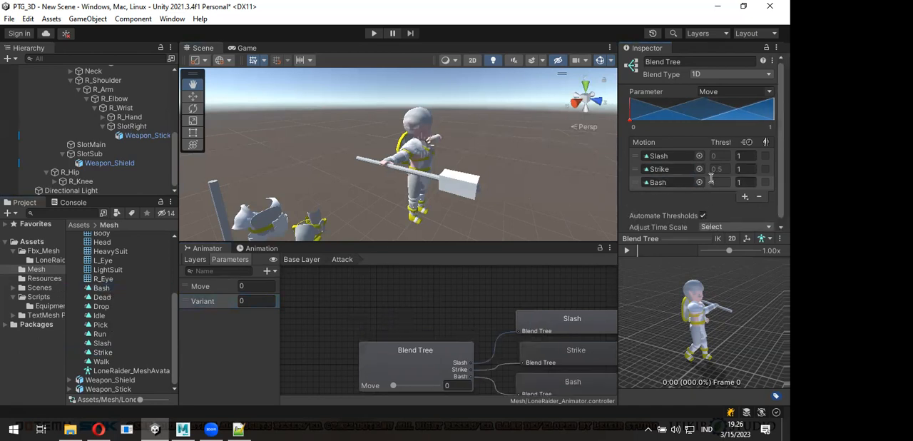
- Disable automatic thresholds in the Attack blend tree and set the thresholds to 1 for Strike and 2 for Bash
left_click(703, 215)
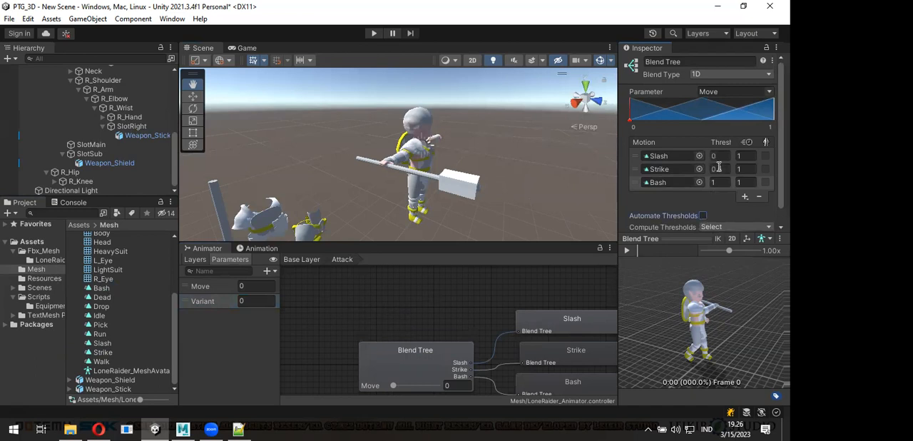
left_click(719, 169)
type("1")
key("Tab")
type("2")
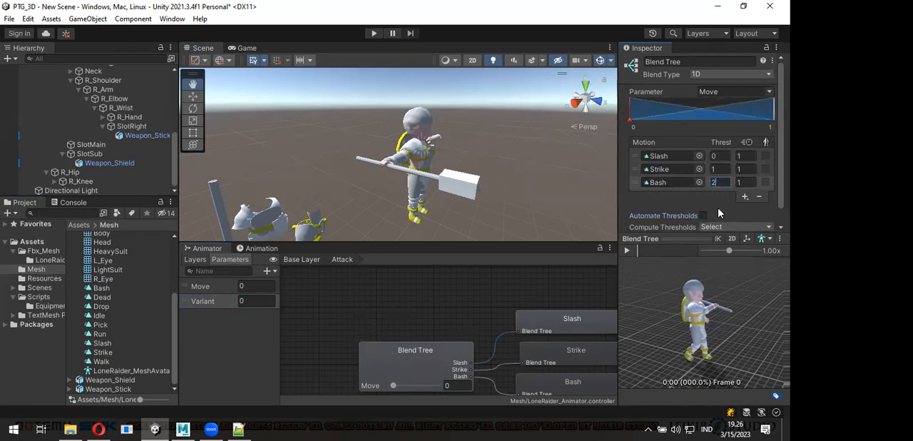
key("Return")
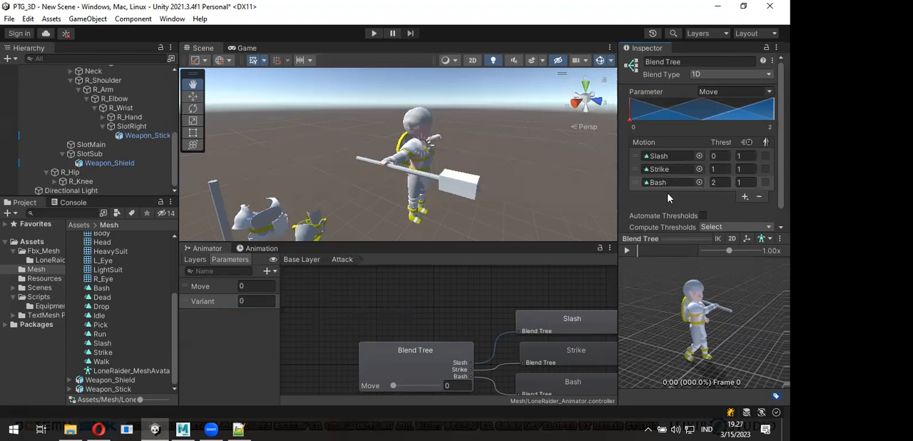
- Return to the Base Layer and space the Any State and Exit nodes slightly farther from Entry
middle_click_drag(475, 320, 435, 303)
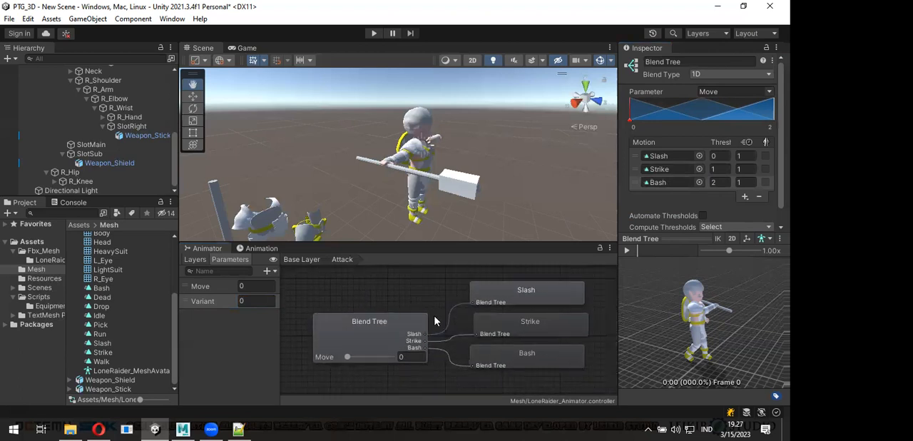
left_click(302, 259)
left_click_drag(350, 299, 348, 288)
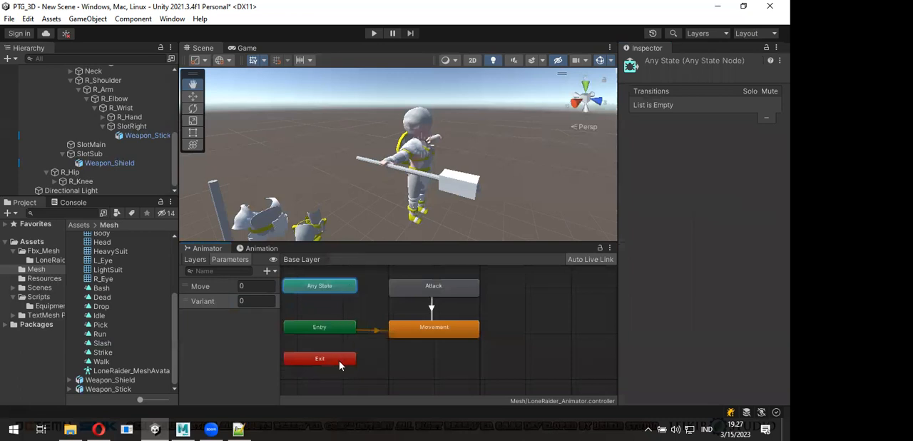
left_click_drag(341, 361, 338, 366)
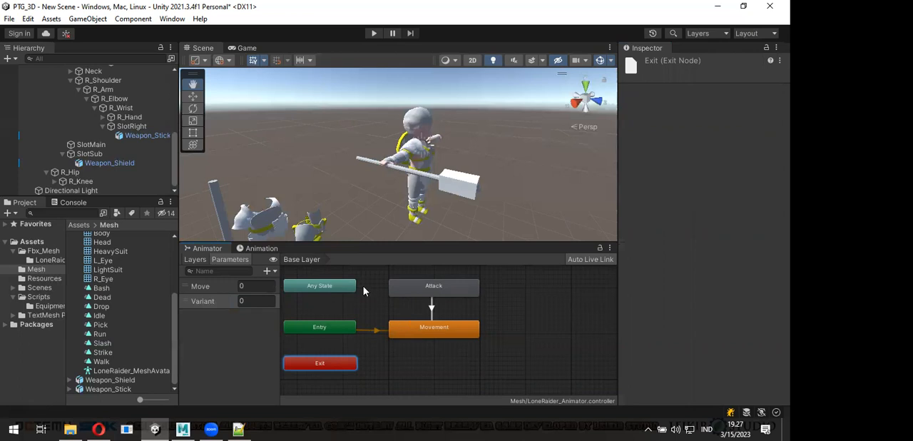
- Add a Trigger parameter named Attack to the animator controller
left_click(269, 271)
left_click(288, 324)
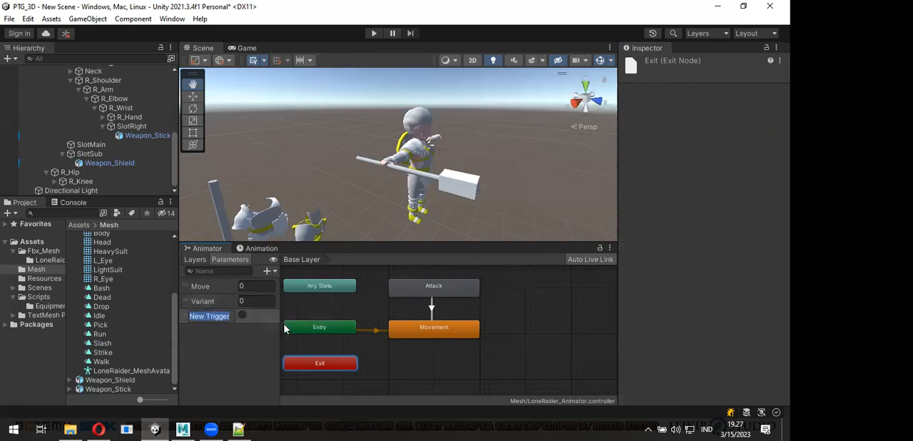
type("Attack")
left_click(218, 320)
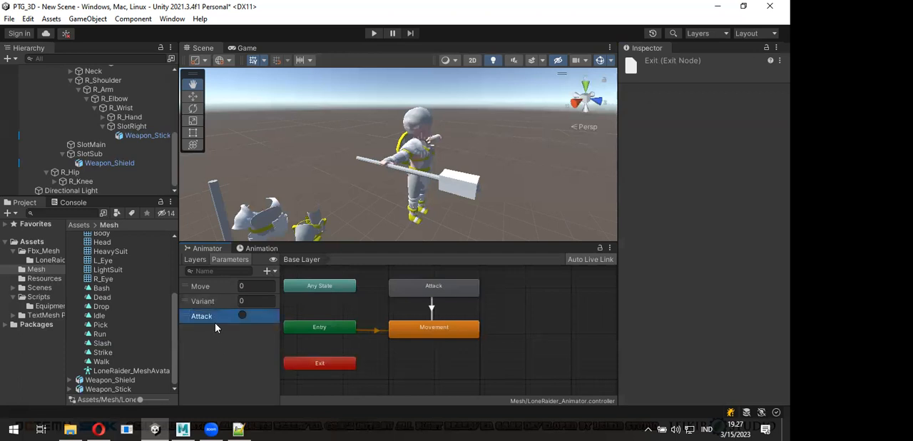
left_click(242, 302)
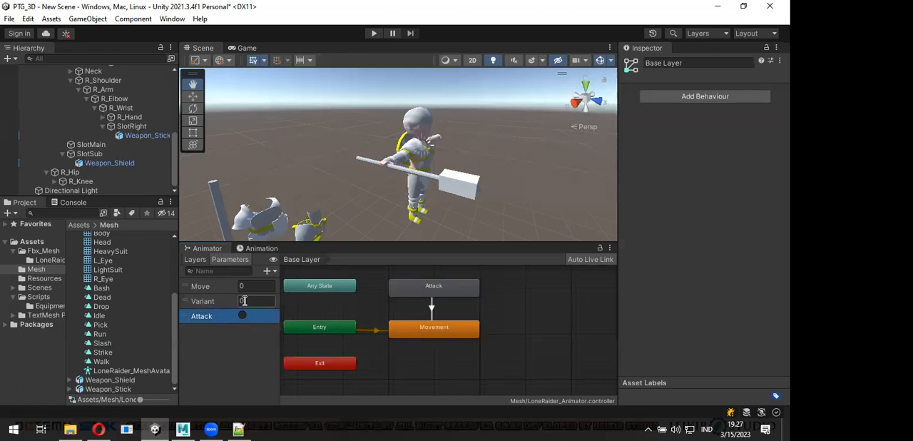
- Move Weapon_Shield from SlotSub into SlotLeft under L_Wrist and reset its position and rotation to zero
left_click(244, 315)
left_click(132, 163)
scroll(105, 141, "up", 2)
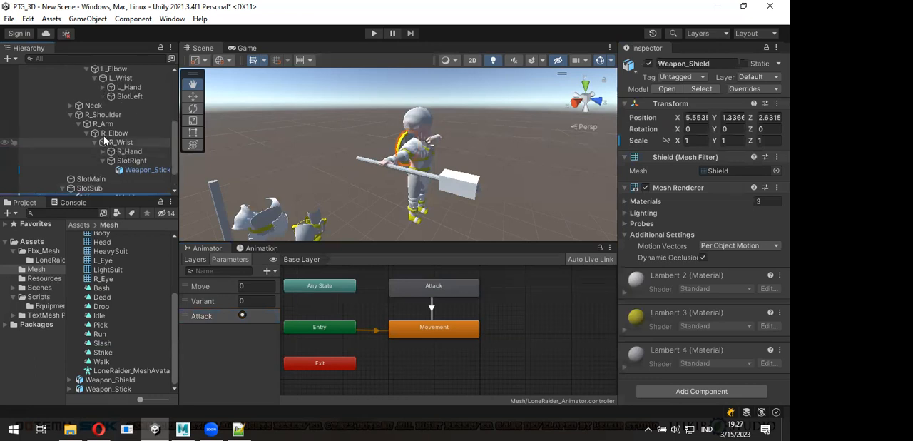
left_click_drag(115, 197, 114, 213)
left_click_drag(107, 197, 141, 100)
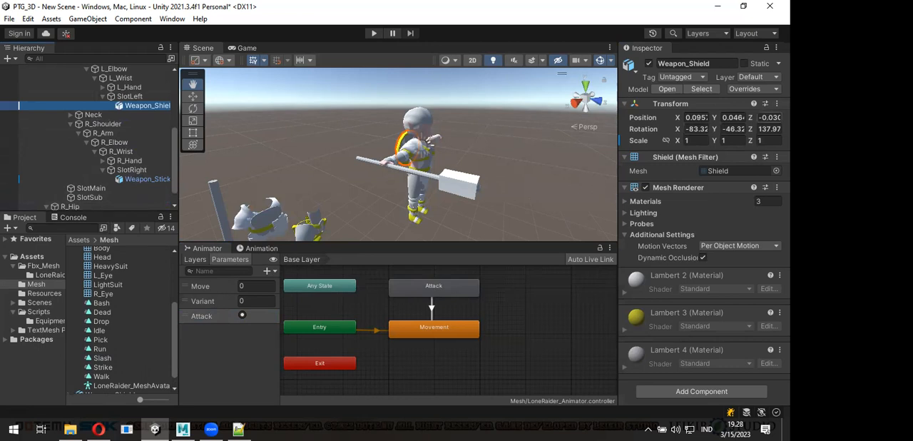
right_click(734, 118)
left_click(726, 120)
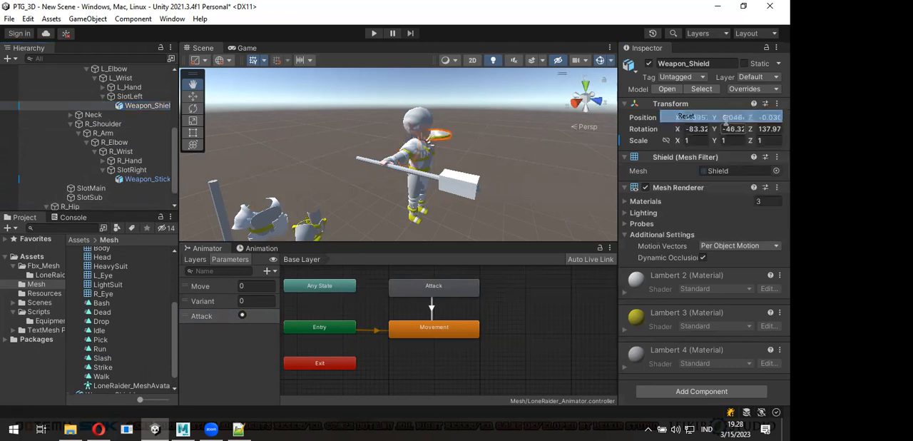
right_click_drag(526, 179, 465, 173)
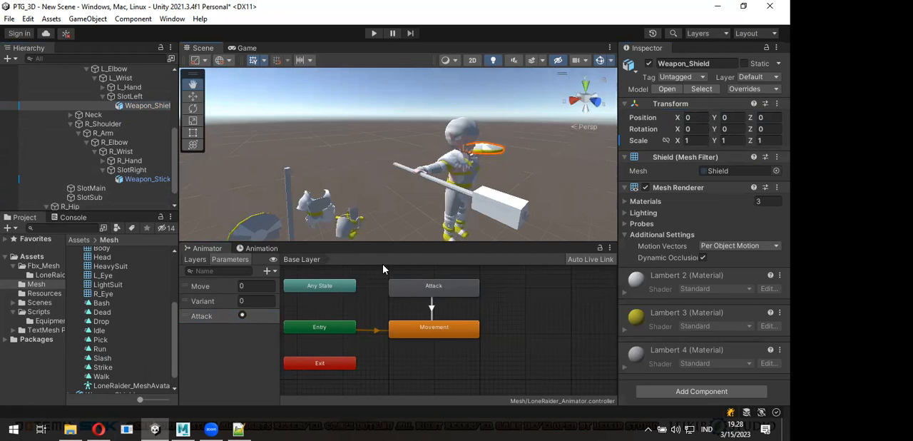
- Make a transition from Any State to the Attack state
right_click(337, 291)
left_click(360, 295)
left_click(411, 293)
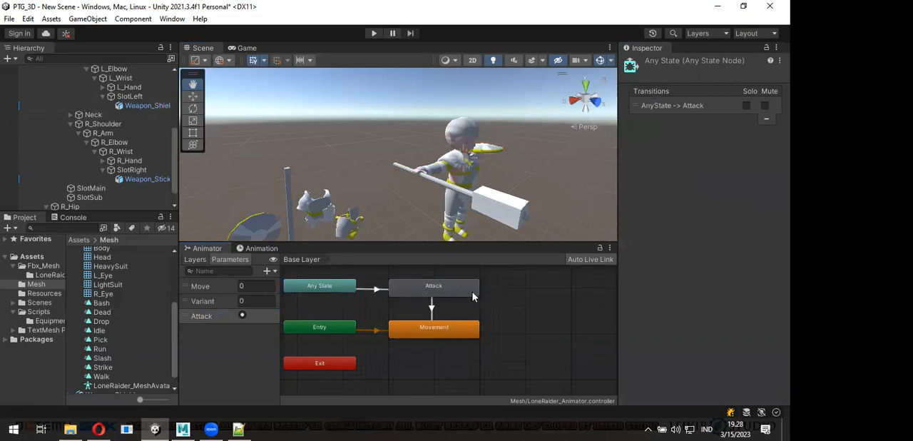
- Enable Has Exit Time on the AnyState -> Attack transition, set Exit Time to 1, and disable Has Exit Time again
left_click(371, 291)
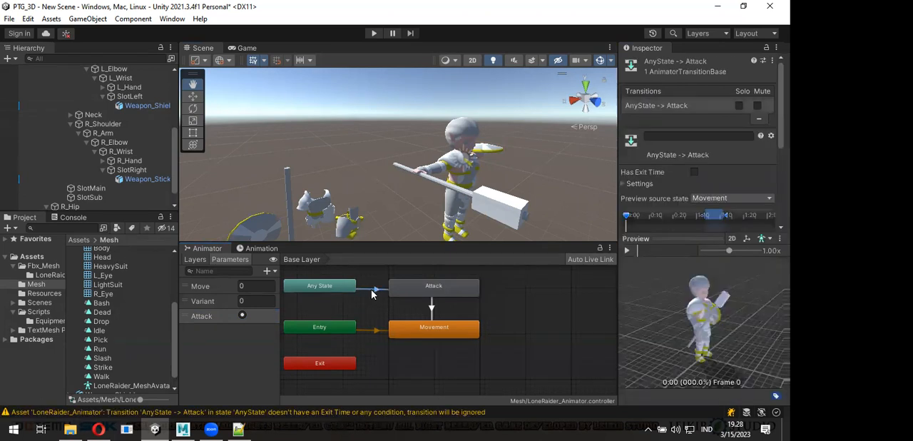
left_click(639, 184)
scroll(667, 179, "down", 2)
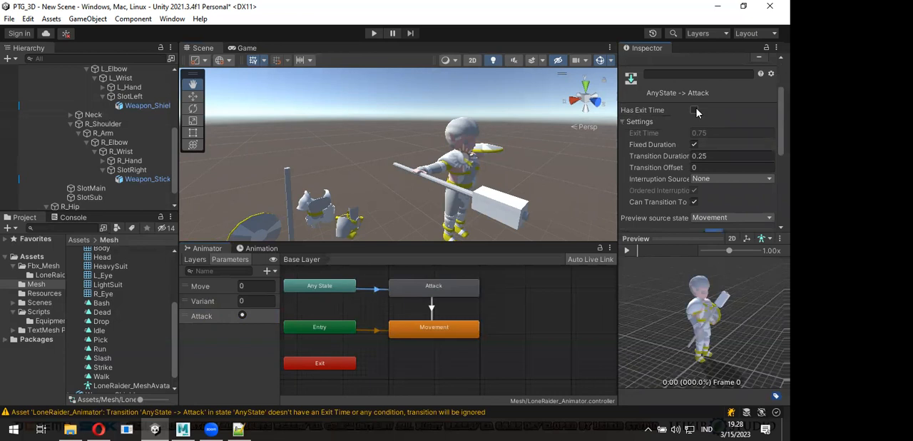
left_click(707, 132)
left_click_drag(708, 133, 685, 135)
type("1")
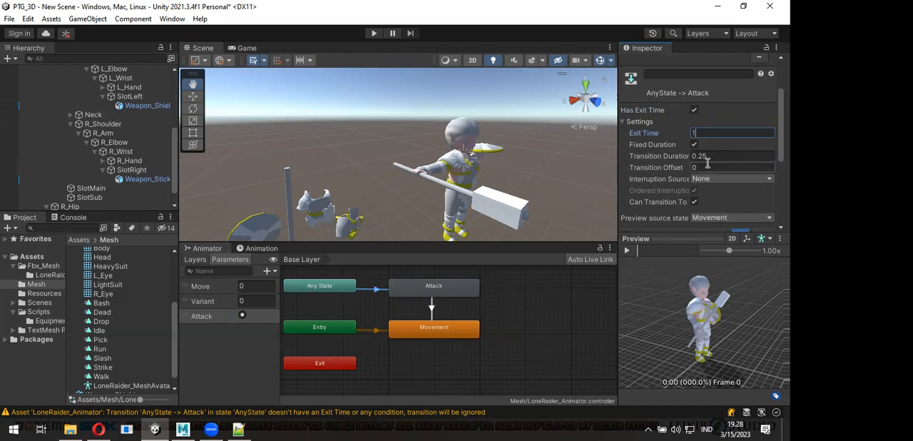
left_click(694, 110)
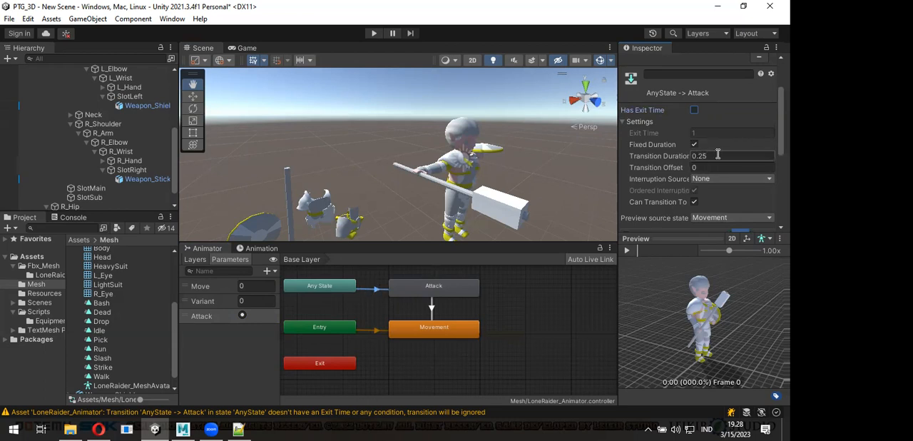
- Set the Transition Duration of the AnyState -> Attack transition to 0.1
scroll(724, 161, "down", 5)
scroll(728, 166, "down", 1)
scroll(739, 151, "down", 3)
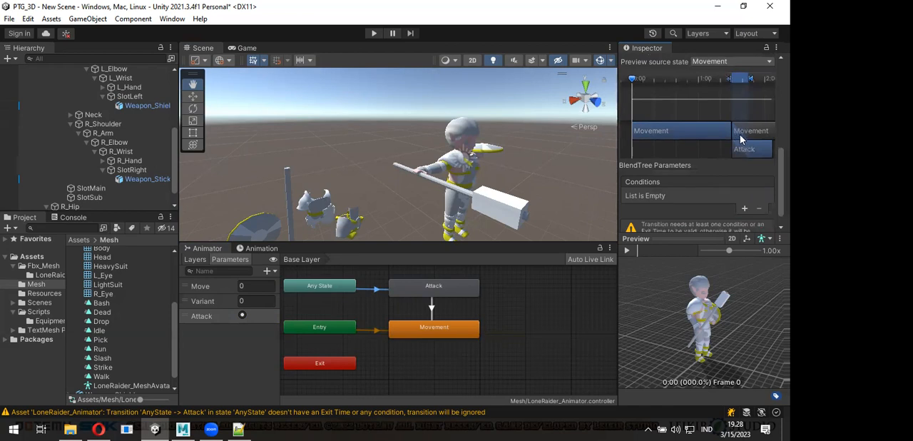
scroll(741, 141, "up", 5)
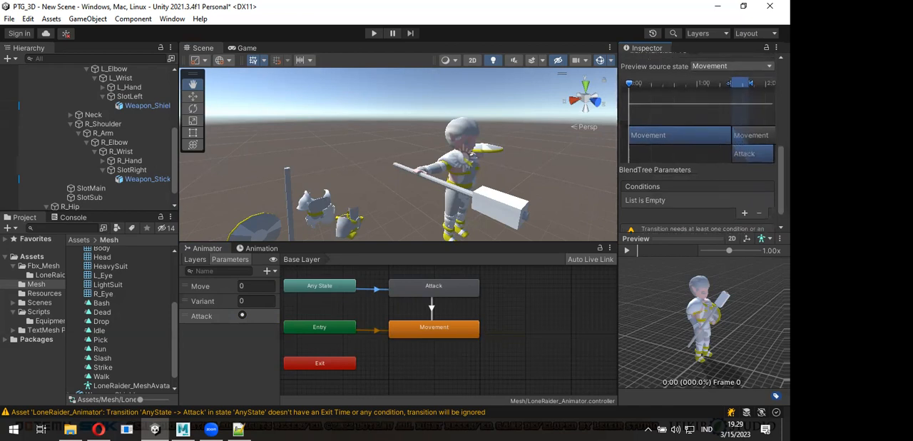
scroll(713, 130, "up", 1)
left_click(711, 127)
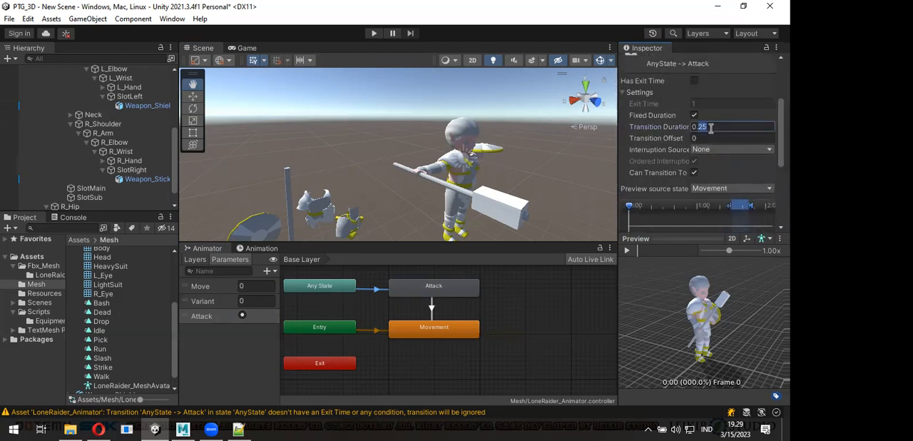
type("0.1")
key("Return")
- Add a condition to the AnyState -> Attack transition that uses the Attack trigger
scroll(736, 179, "down", 4)
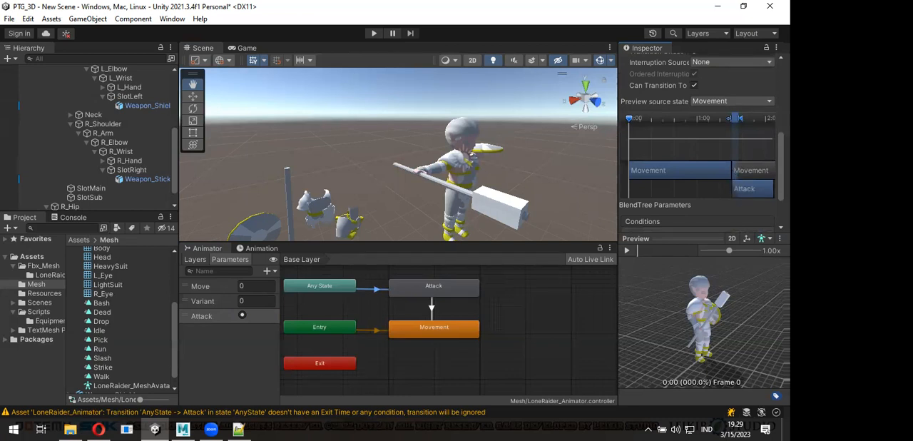
scroll(742, 189, "down", 3)
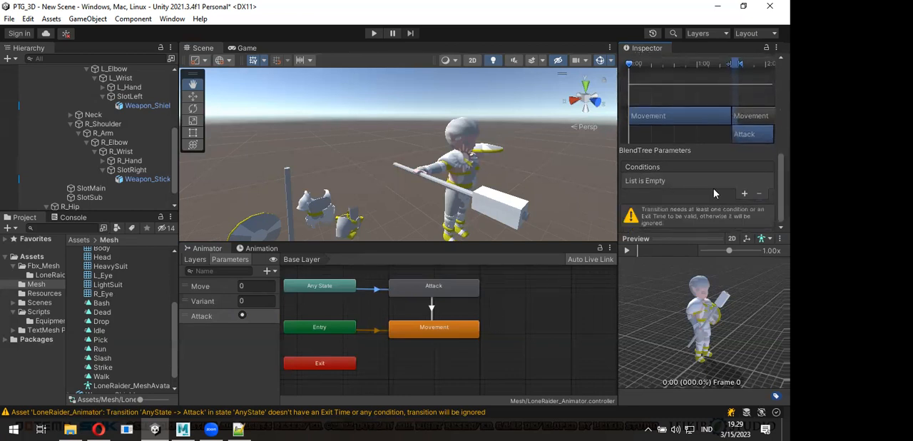
left_click(744, 195)
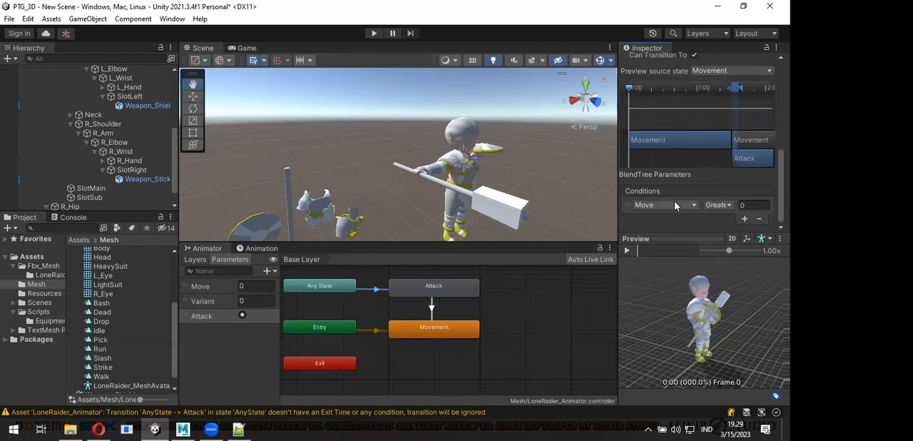
left_click(675, 206)
left_click(651, 262)
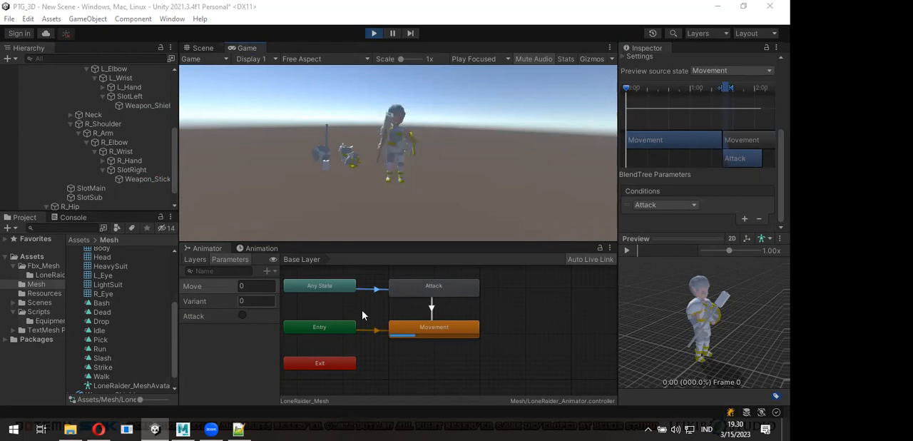
- Fire the Attack trigger in play mode and watch the character's attack in the Scene view
left_click(243, 317)
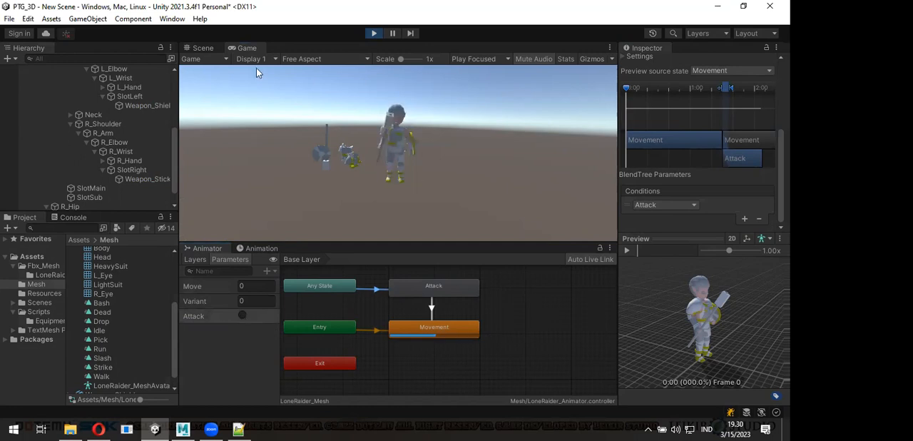
key("ctrl+1")
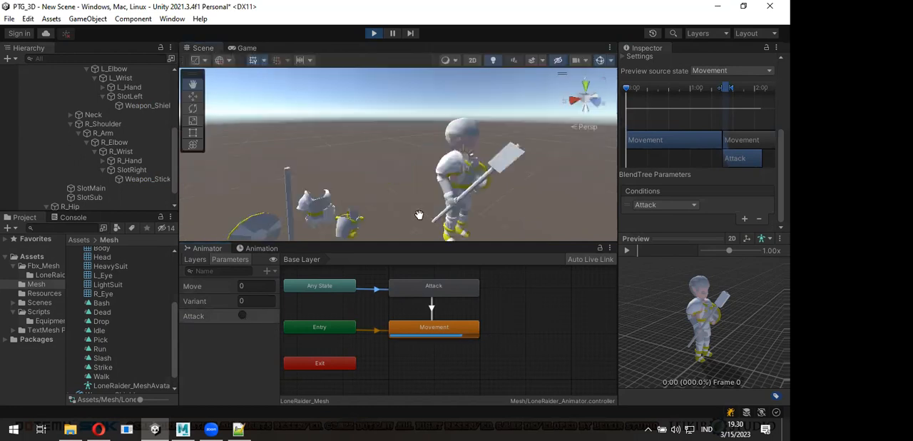
right_click_drag(367, 171, 421, 239)
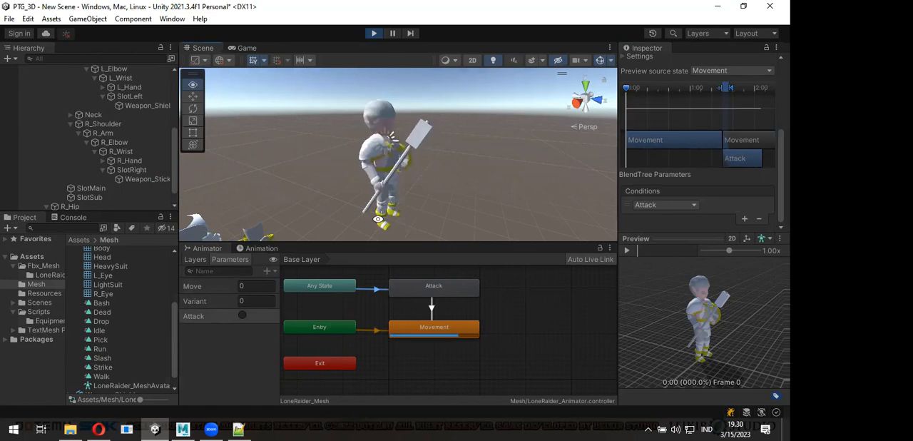
mouse_move(386, 213)
left_mouse_down("alt")
mouse_move(377, 210)
mouse_move(478, 204)
mouse_move(393, 210)
left_mouse_up("alt")
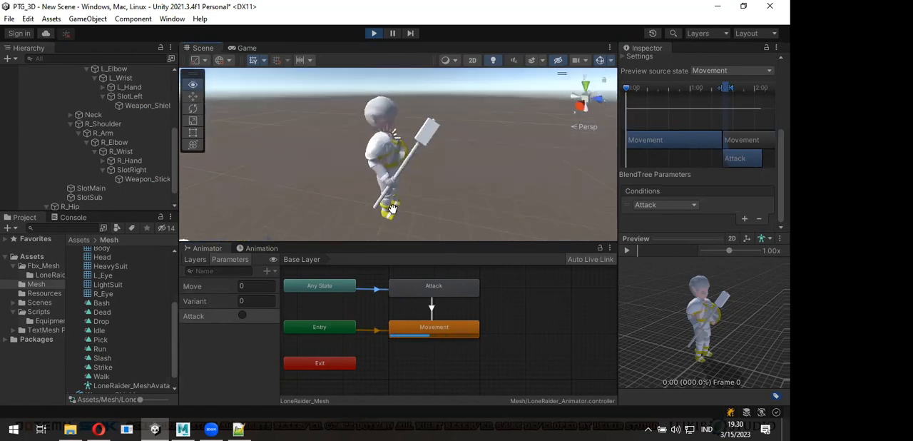
left_click(243, 316)
- Set Variant to 2 during play and fire the Attack trigger repeatedly to test the attack variant
left_click(246, 302)
type("2")
left_click(243, 316)
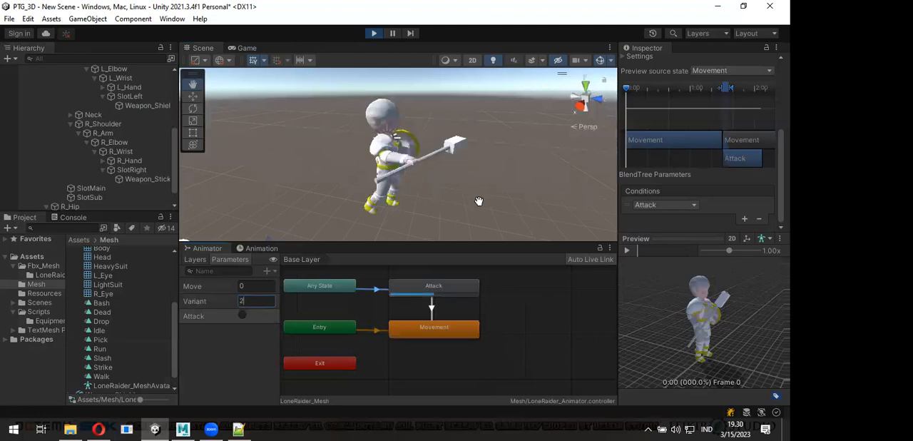
left_click_drag(477, 201, 375, 207, "alt")
left_click_drag(446, 279, 421, 179, "alt")
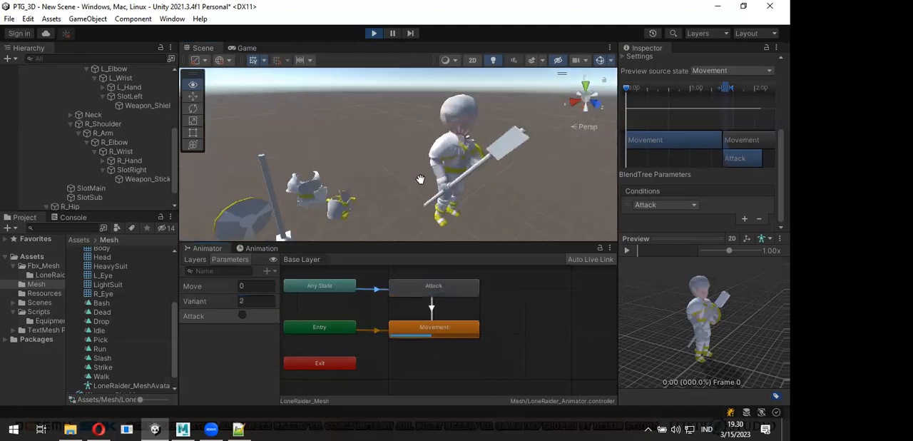
left_click(242, 317)
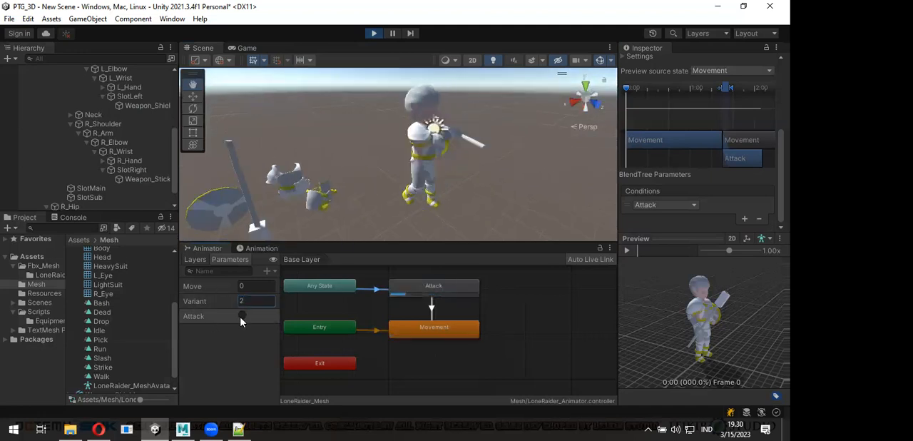
- Open the Attack blend tree, exit play mode, and check which parameters can be chosen for blending
double_click(433, 296)
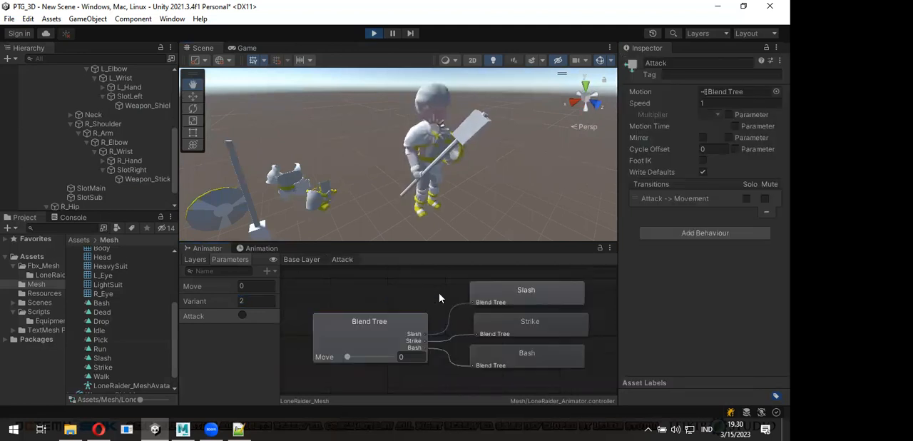
left_click(336, 325)
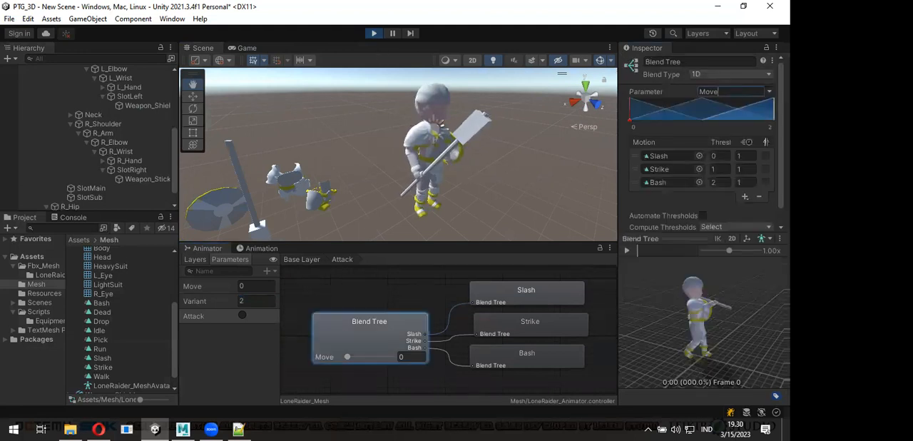
left_click(769, 92)
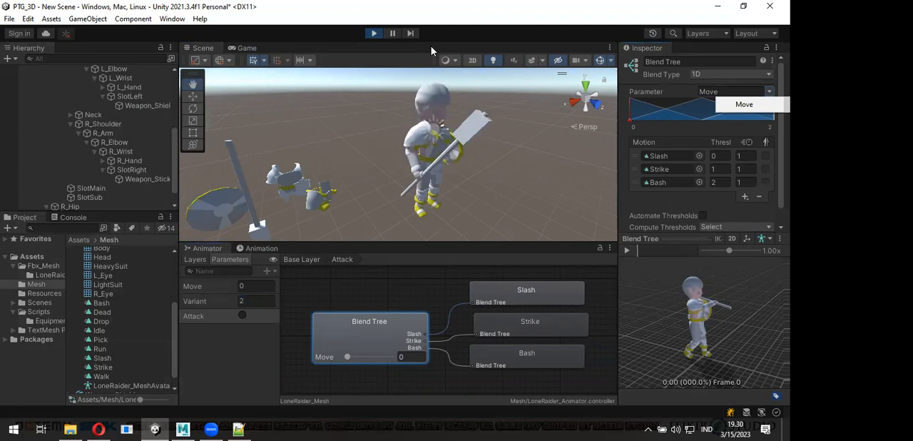
left_click(374, 32)
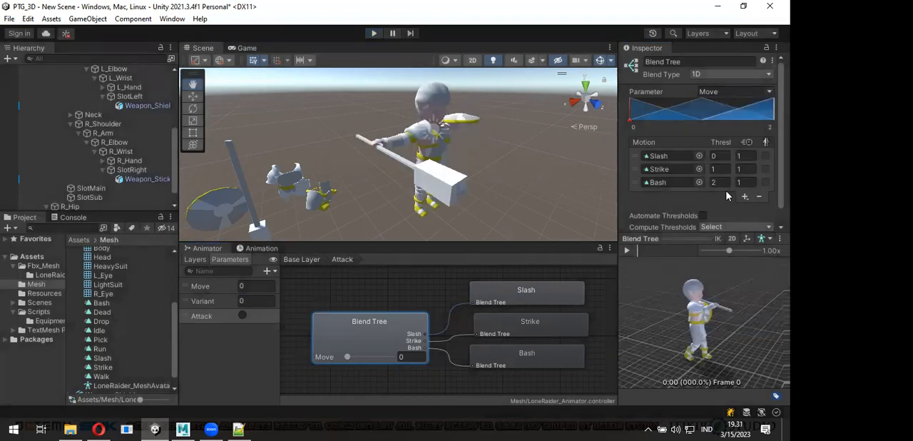
scroll(742, 178, "down", 1)
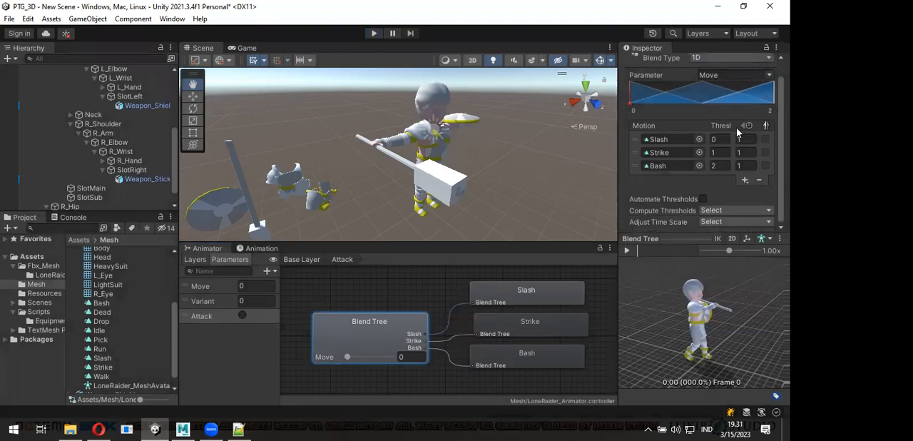
left_click(769, 75)
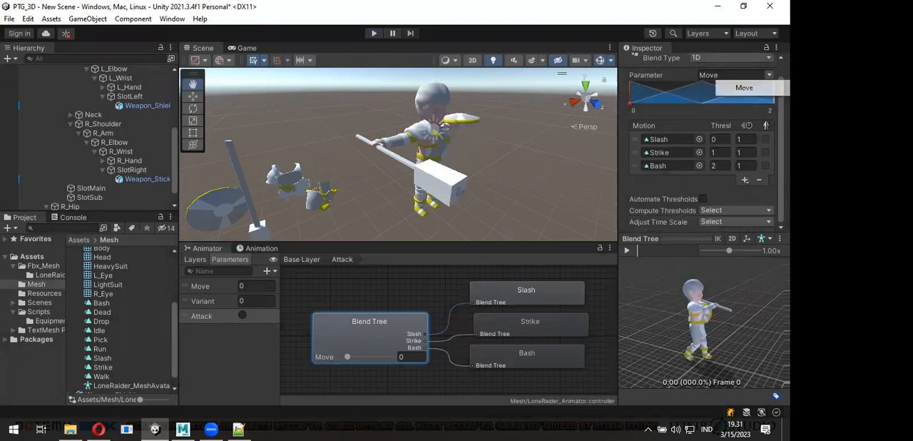
left_click(222, 303)
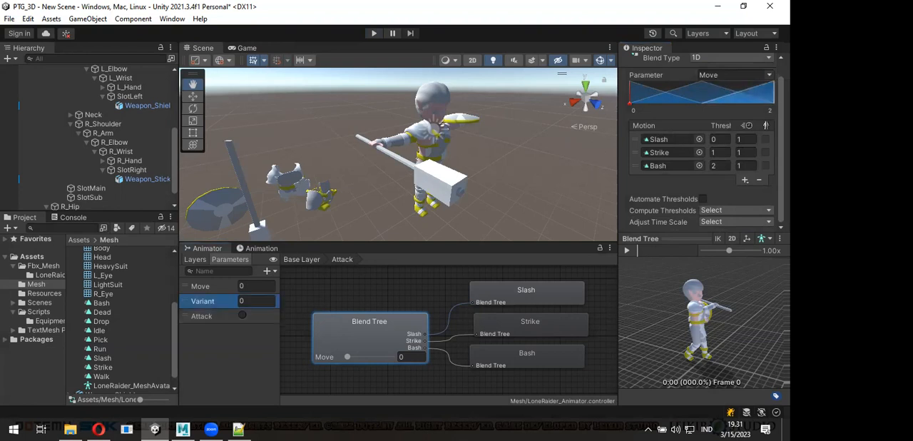
left_click(769, 75)
- Delete the existing Variant parameter from the animator controller
left_click(226, 306)
right_click(212, 306)
left_click(235, 308)
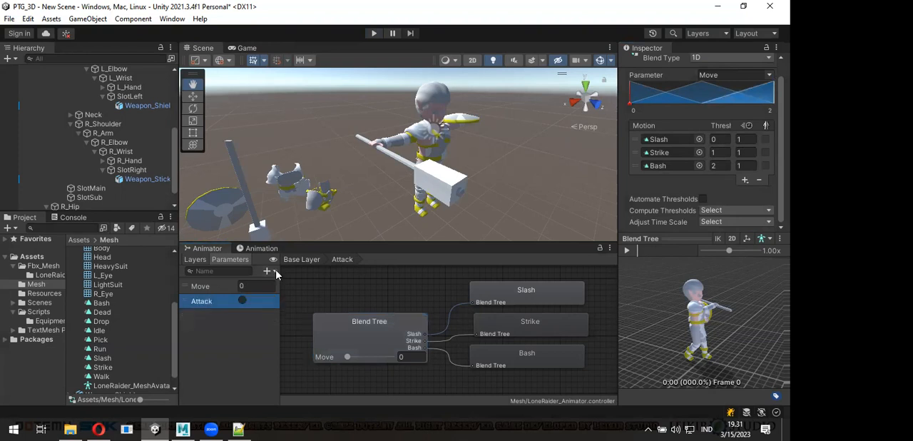
- Add a Float parameter named Variant and place it between Move and Attack
left_click(274, 272)
left_click(287, 285)
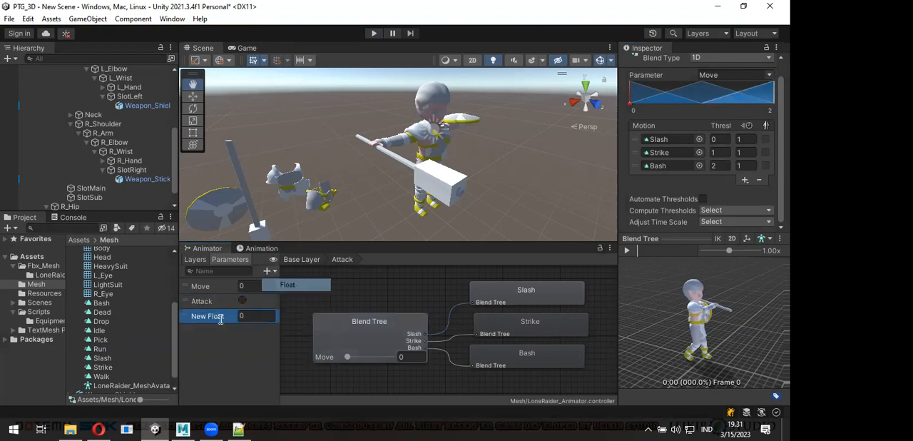
type("Va")
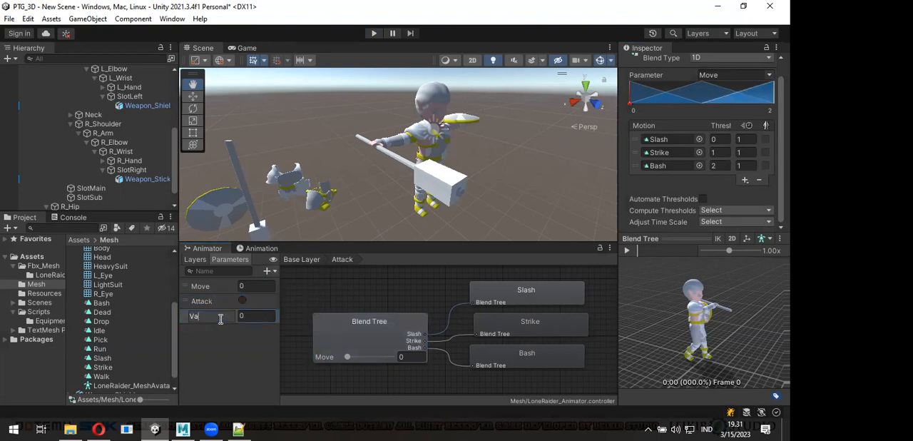
type("riant")
left_click(188, 316)
left_click_drag(189, 301, 189, 300)
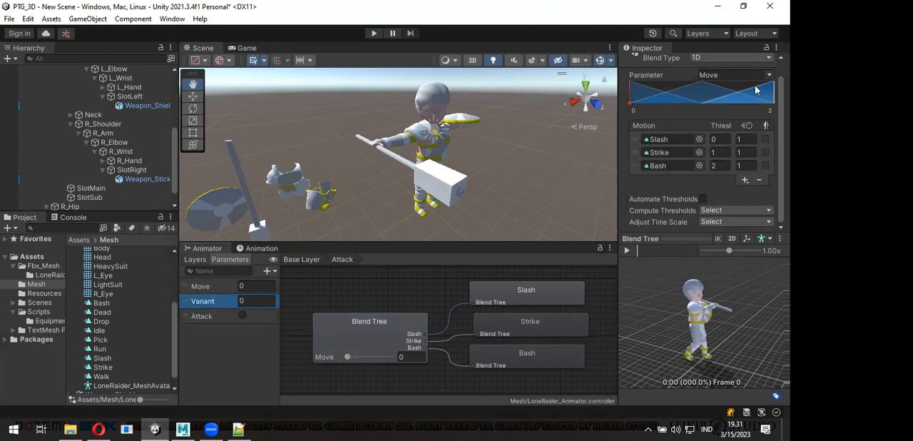
- Set the Attack blend tree's blend parameter to Variant and enter play mode
left_click(735, 75)
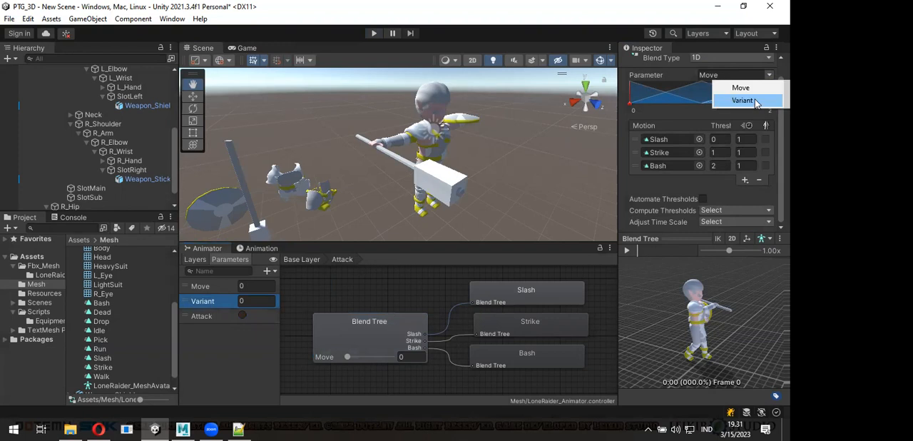
left_click(746, 101)
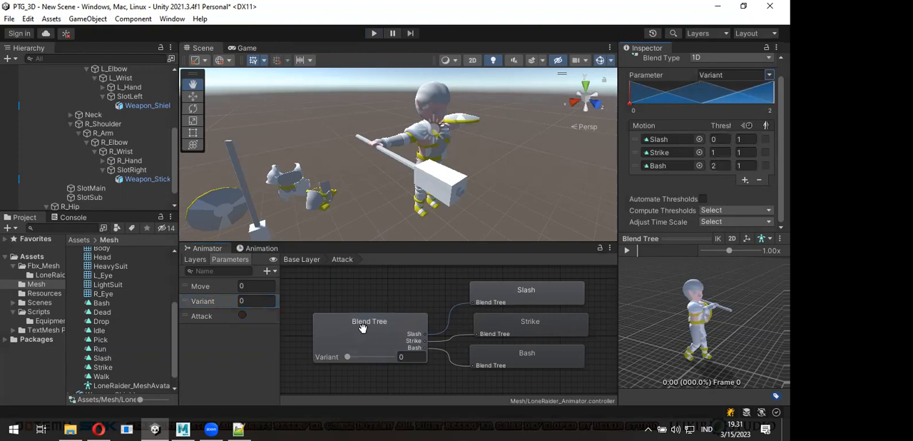
left_click(374, 33)
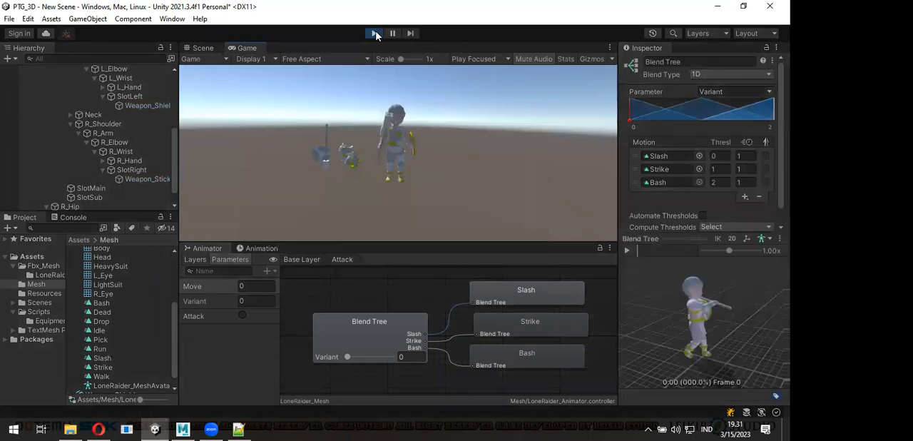
left_click(375, 34)
- Set Variant to 2 and to 1 during play, firing the Attack trigger to test the attack on the character in the scene
left_click(261, 301)
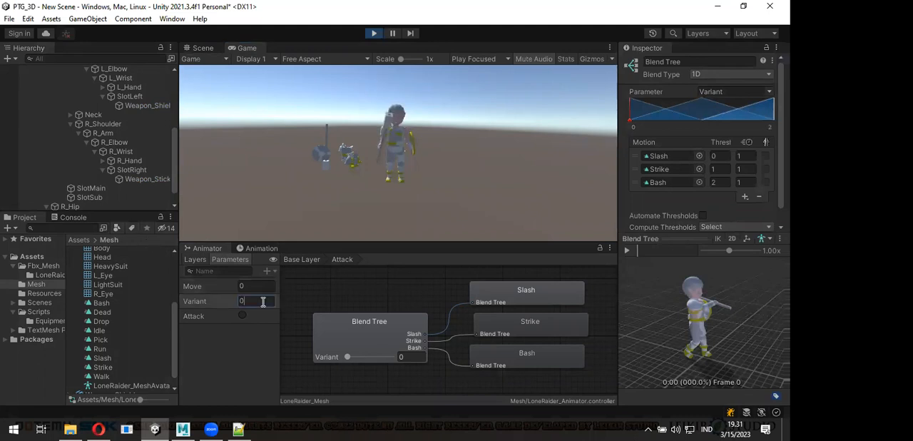
type("2")
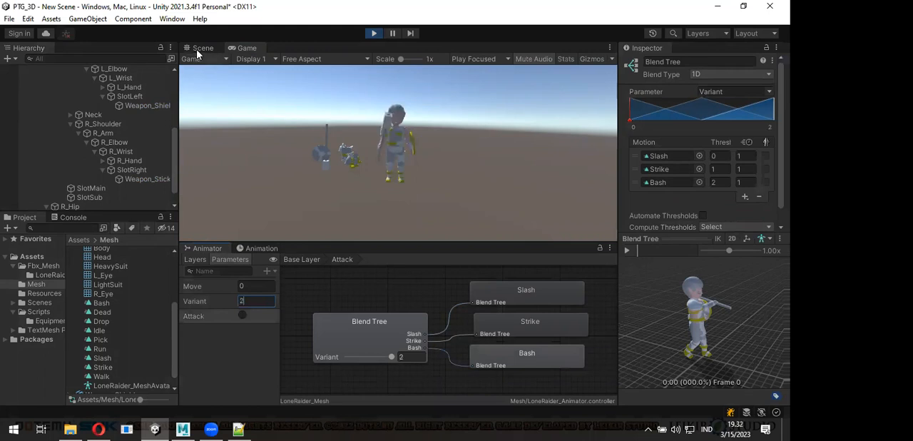
left_click_drag(492, 177, 380, 165, "alt")
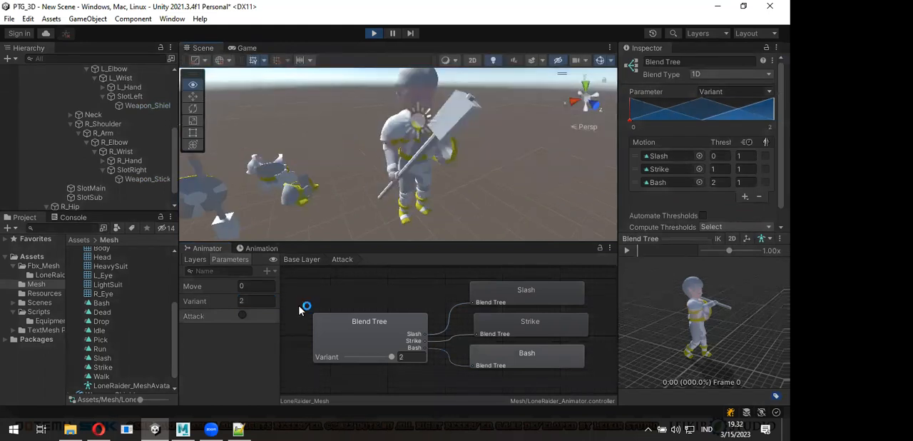
left_click(247, 304)
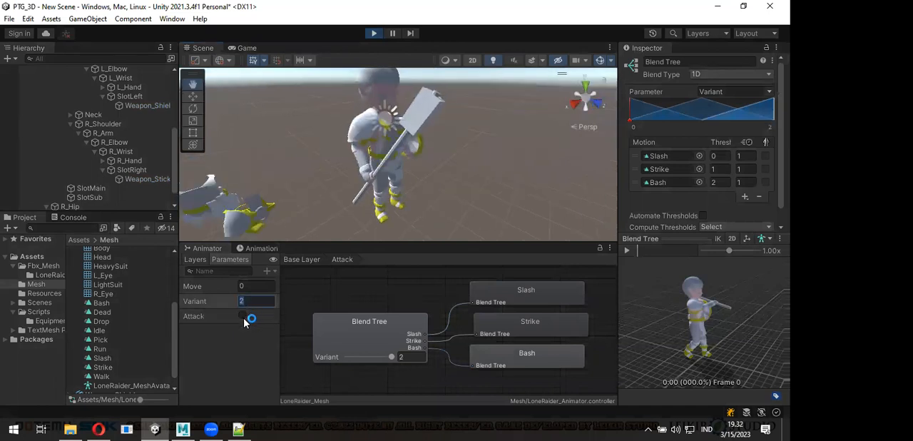
type("1")
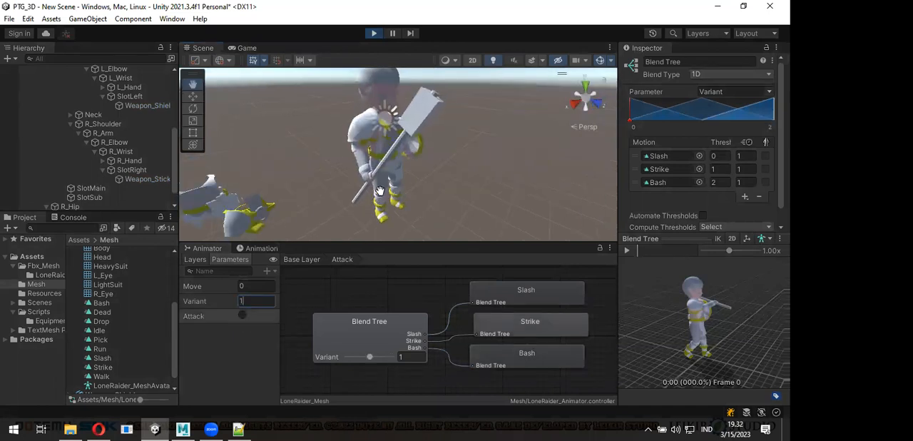
scroll(380, 191, "down", 5)
left_click_drag(377, 193, 416, 177, "alt")
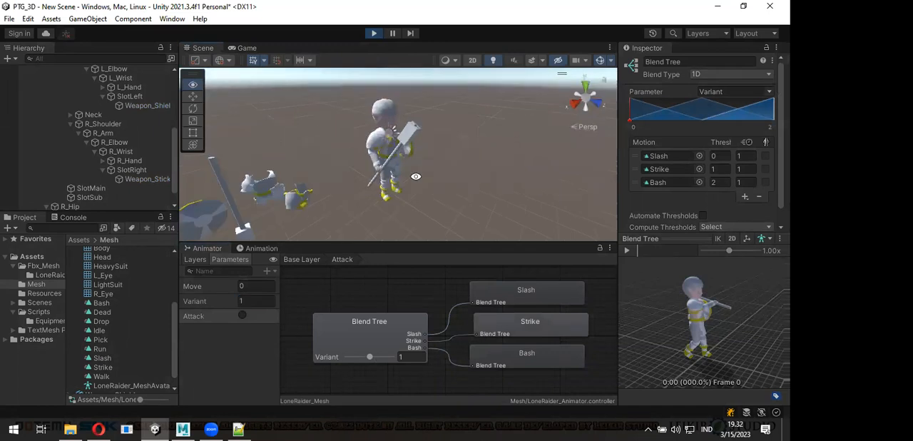
left_click(247, 305)
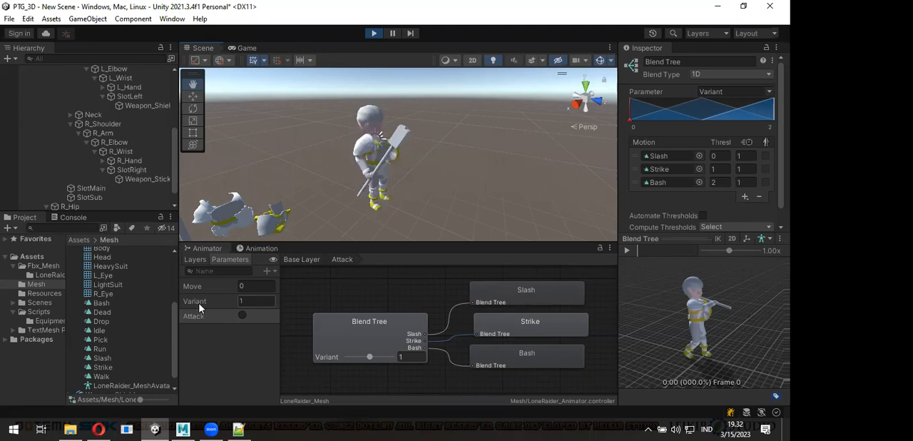
left_click(242, 317)
- Set Variant to 0 and fire the Attack trigger to test the Slash attack on the character
left_click(247, 302)
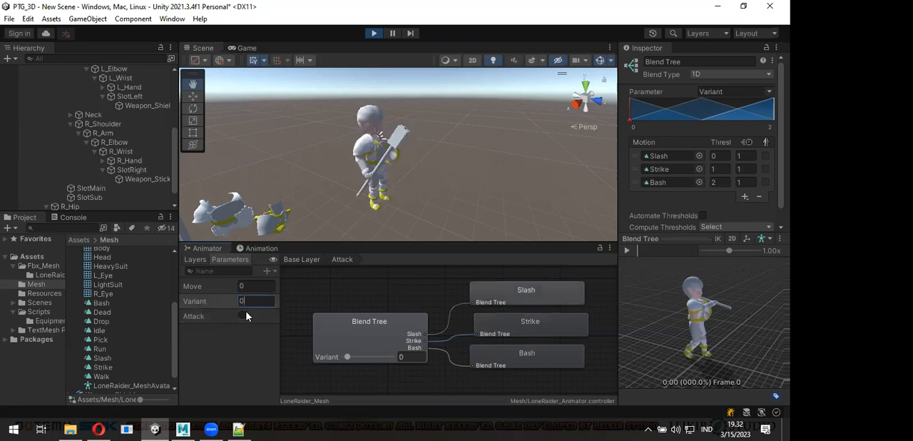
type("0")
left_click(243, 316)
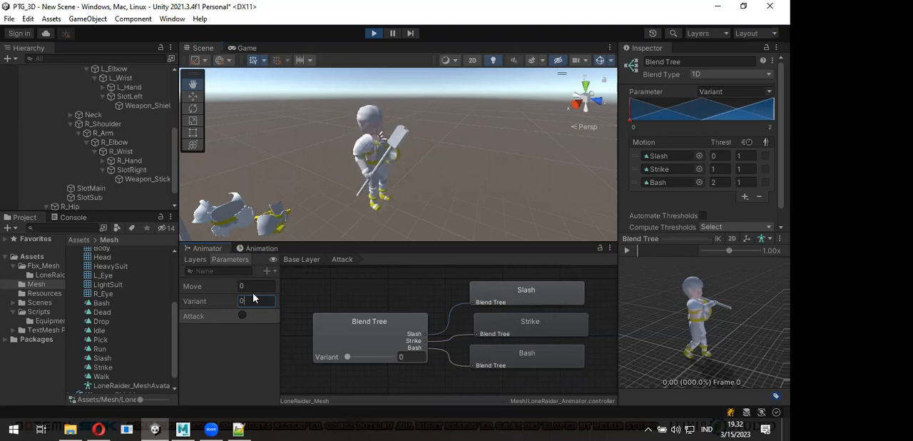
left_click_drag(343, 170, 473, 181, "alt")
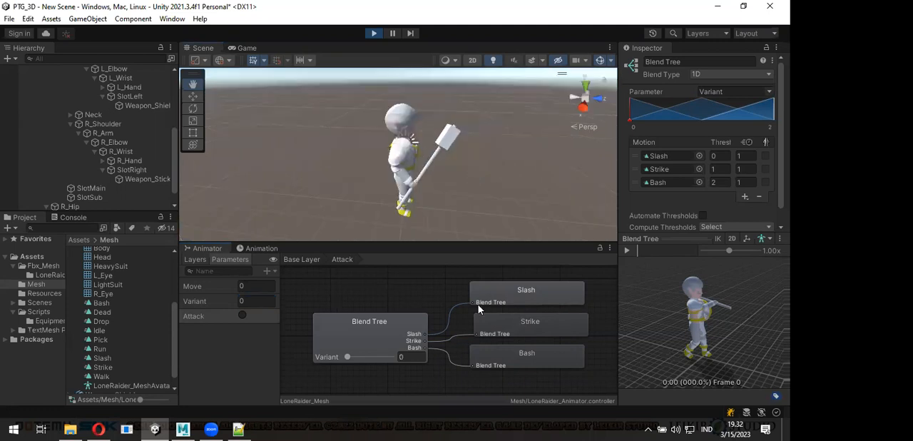
scroll(506, 295, "down", 5)
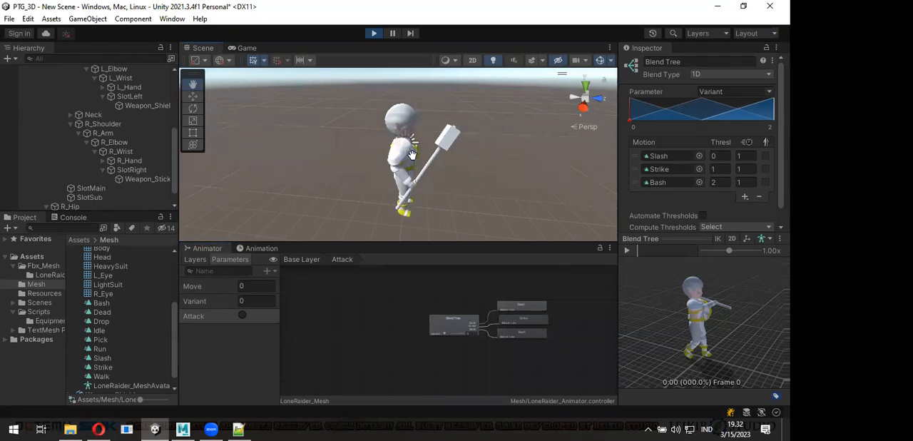
left_click_drag(395, 184, 404, 183, "alt")
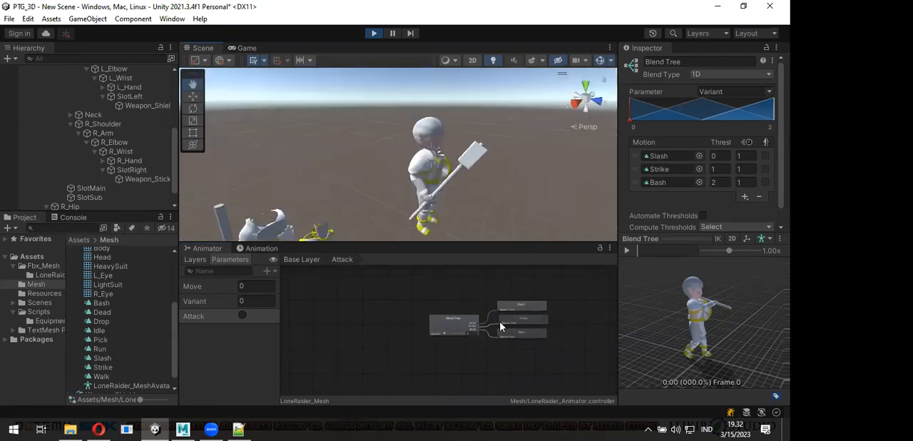
- Return to the Base Layer graph, fire the Attack trigger repeatedly to check the state flow, and exit play mode
scroll(503, 336, "up", 5)
middle_click_drag(500, 336, 488, 339)
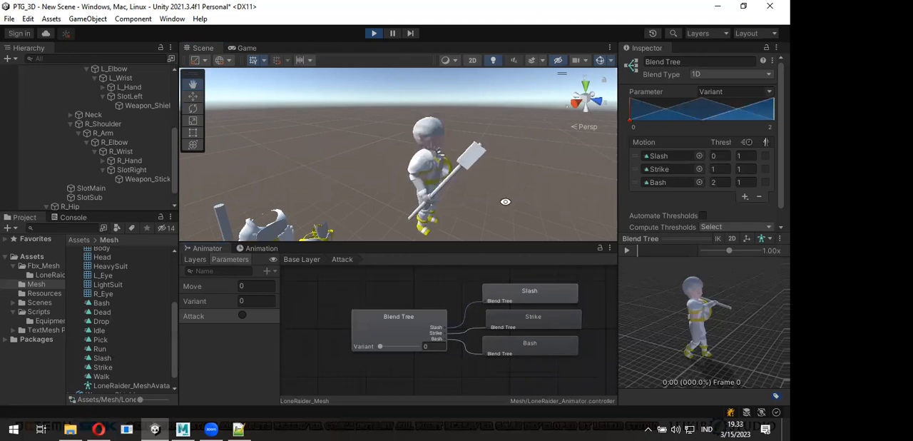
left_click_drag(358, 189, 510, 194, "alt")
middle_click_drag(510, 194, 503, 132)
left_click_drag(491, 189, 509, 212, "alt")
left_click(304, 260)
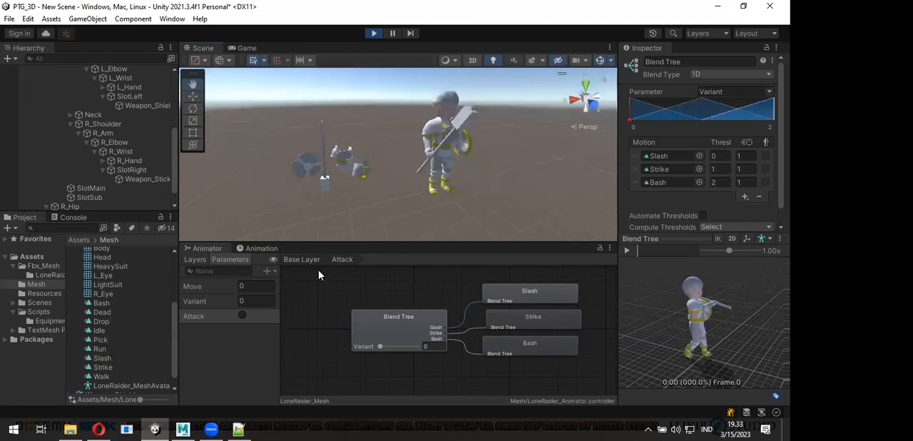
left_click(244, 316)
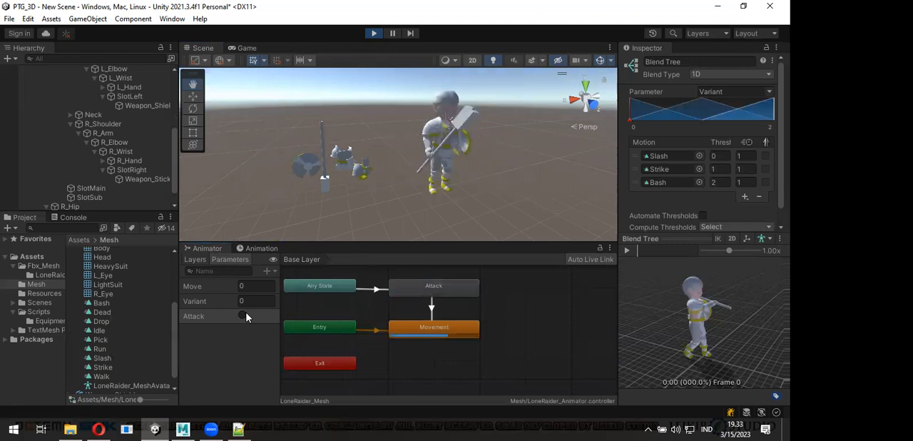
left_click(245, 316)
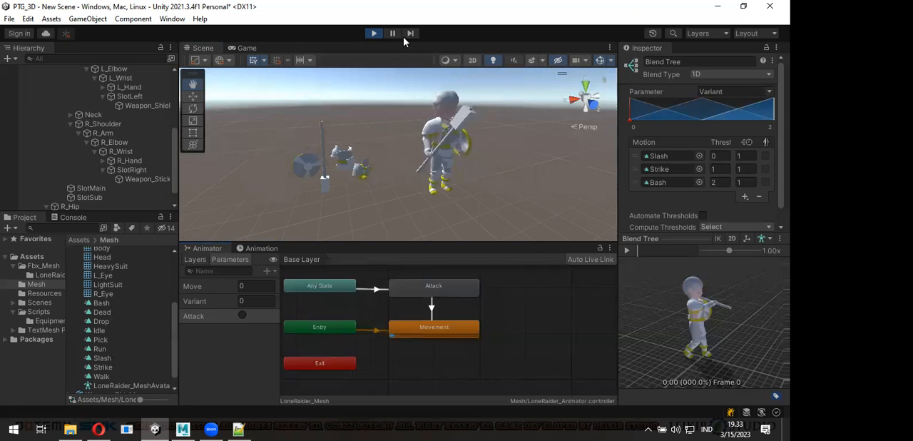
left_click(372, 34)
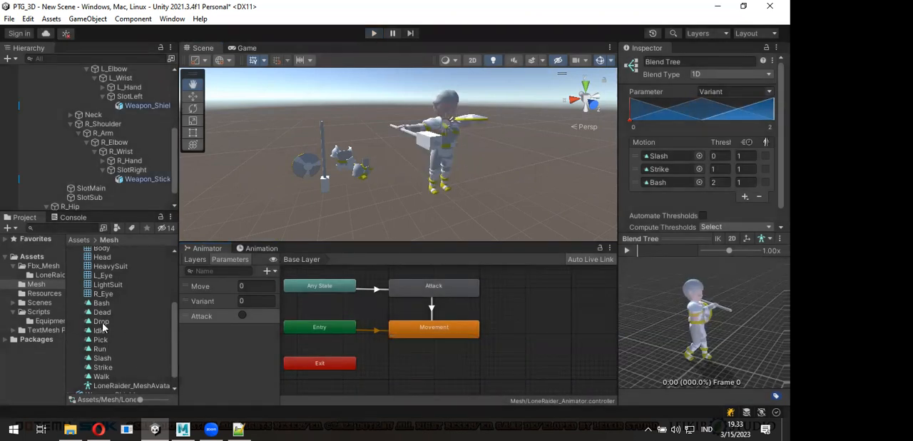
- Add the Dead clip as a state below Movement and create a Bool parameter named IsAlive, enabled by default
left_click_drag(102, 313, 401, 370)
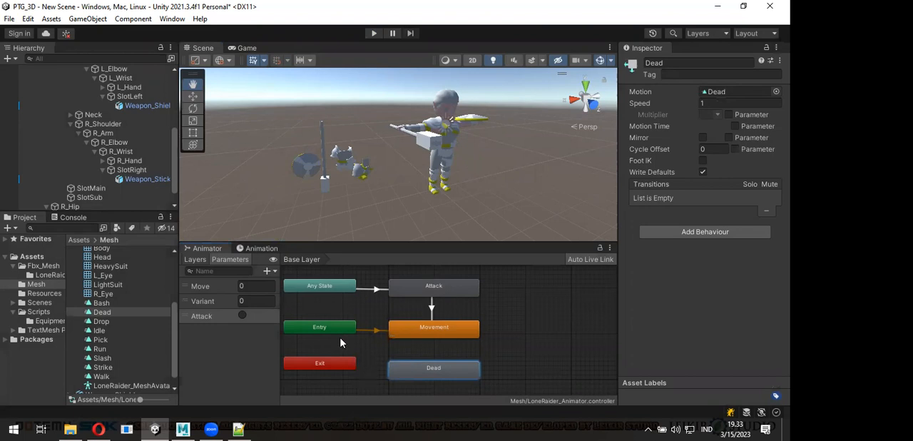
left_click(266, 272)
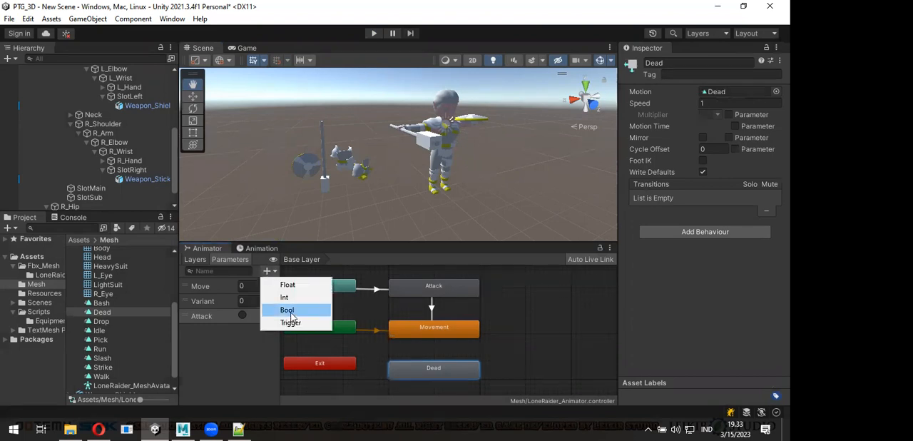
left_click(289, 311)
type("Is")
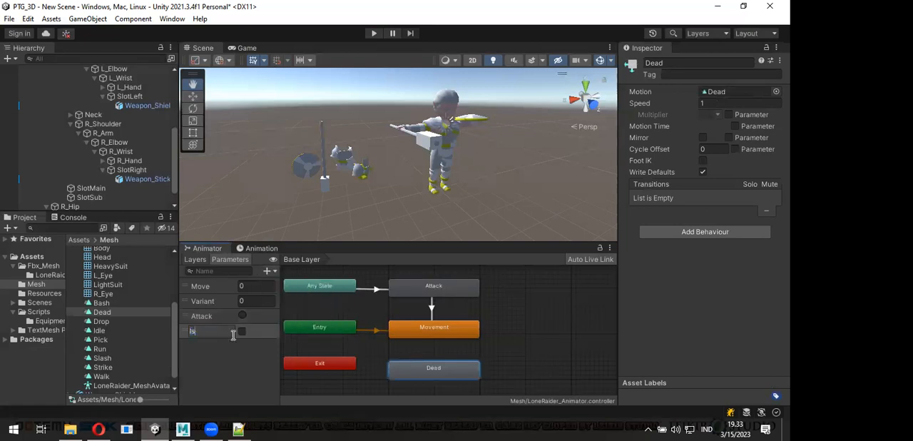
type("Dead")
key("shift+Left")
key("shift+Left")
key("shift+Left")
type("Alive")
key("Return")
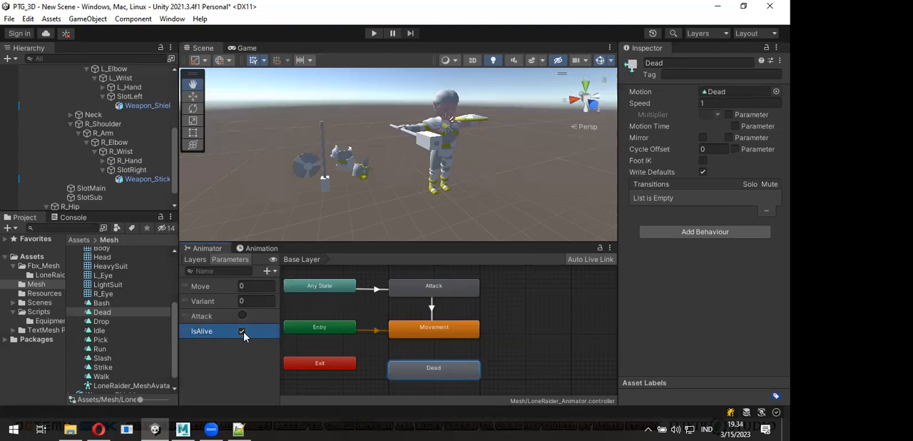
- Create transitions from Movement to Dead and from Dead back to Movement
right_click(431, 326)
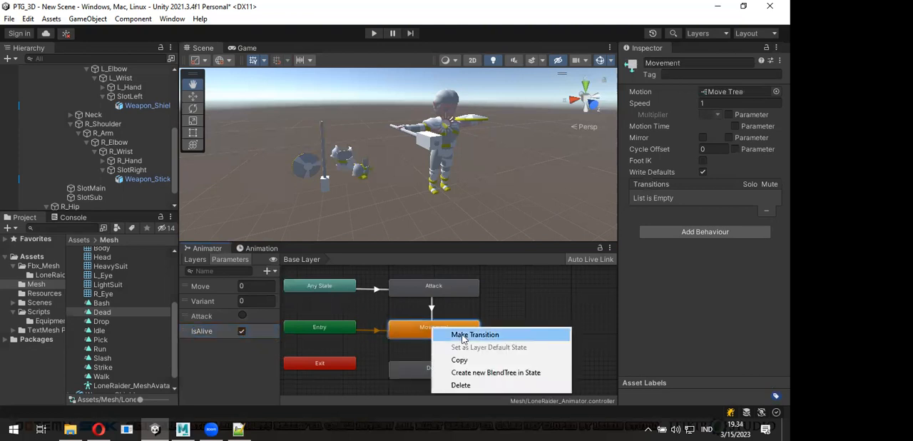
left_click(461, 334)
left_click(441, 372)
right_click(439, 369)
left_click(460, 311)
left_click(444, 334)
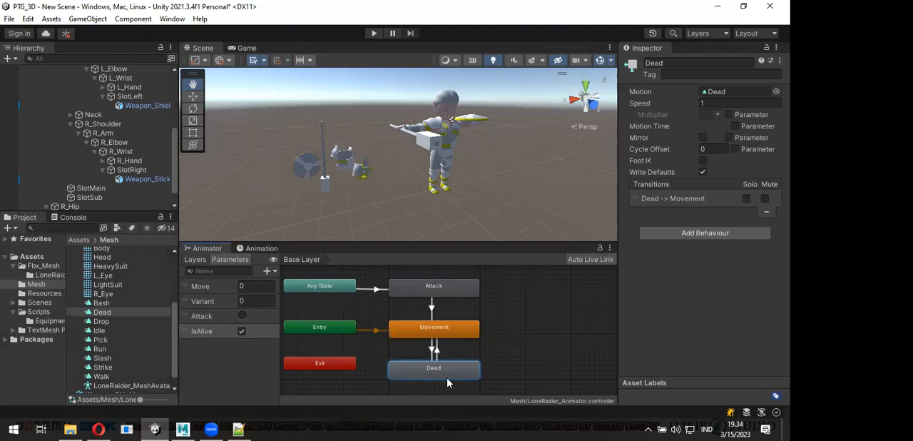
- Turn off Has Exit Time on the Movement -> Dead transition and expand its settings
scroll(438, 337, "up", 1)
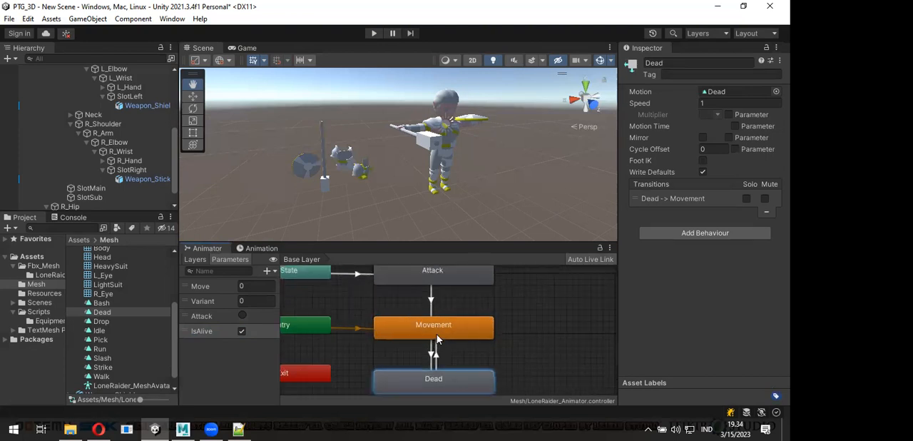
scroll(439, 339, "up", 1)
middle_click_drag(444, 349, 441, 313)
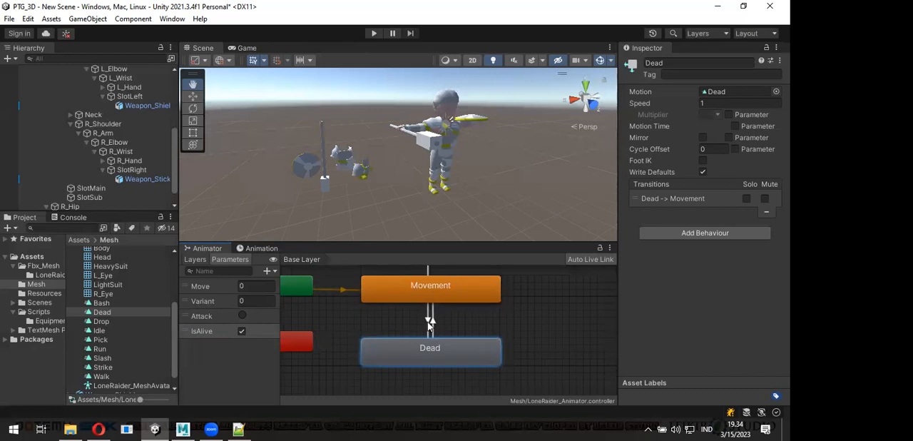
left_click(428, 319)
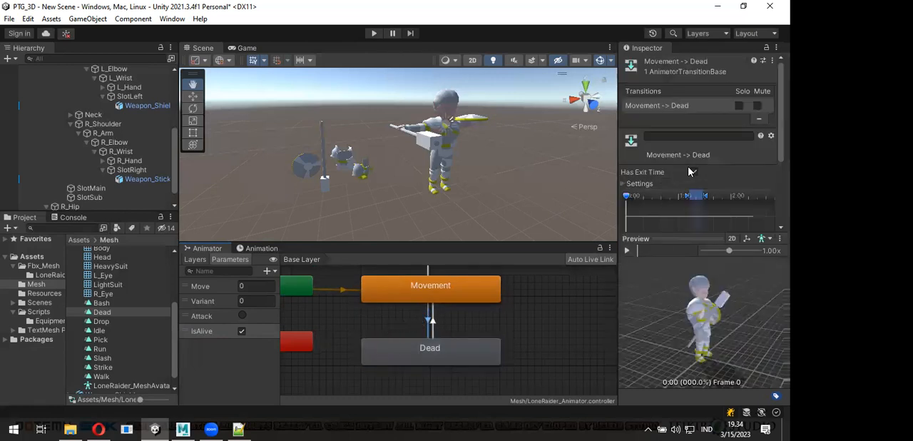
left_click(625, 185)
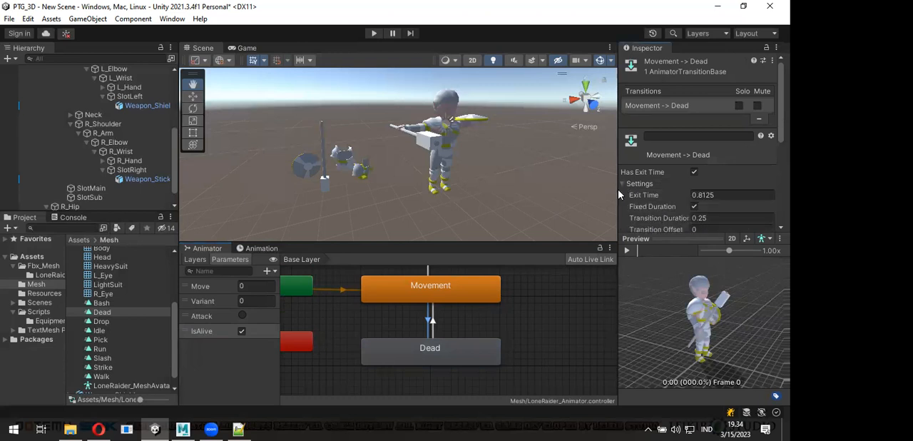
left_click(694, 173)
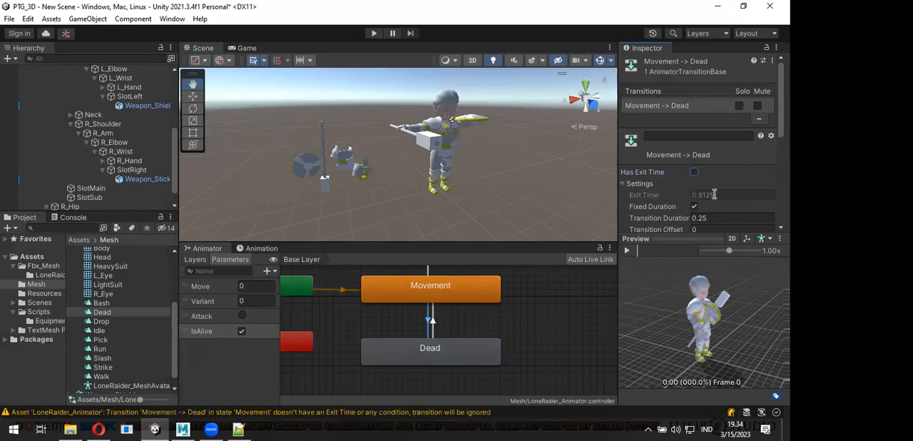
- Add a condition to the Movement -> Dead transition requiring IsAlive to be false
scroll(714, 194, "down", 3)
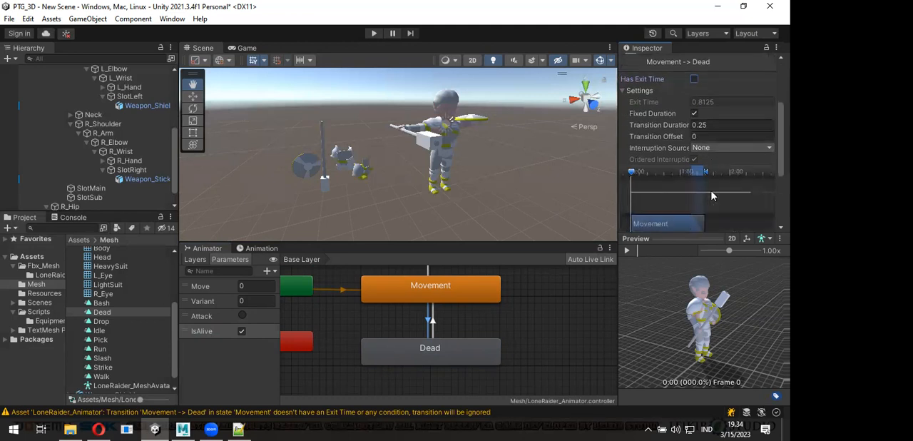
scroll(744, 186, "down", 3)
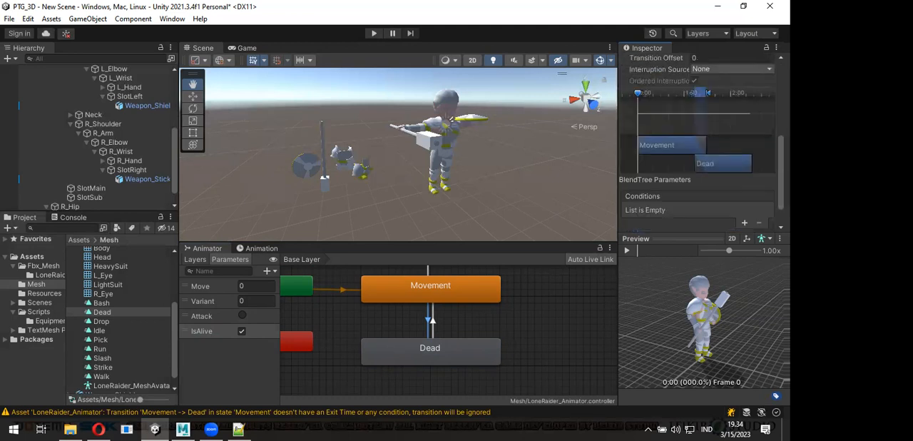
scroll(746, 196, "down", 1)
left_click(744, 193)
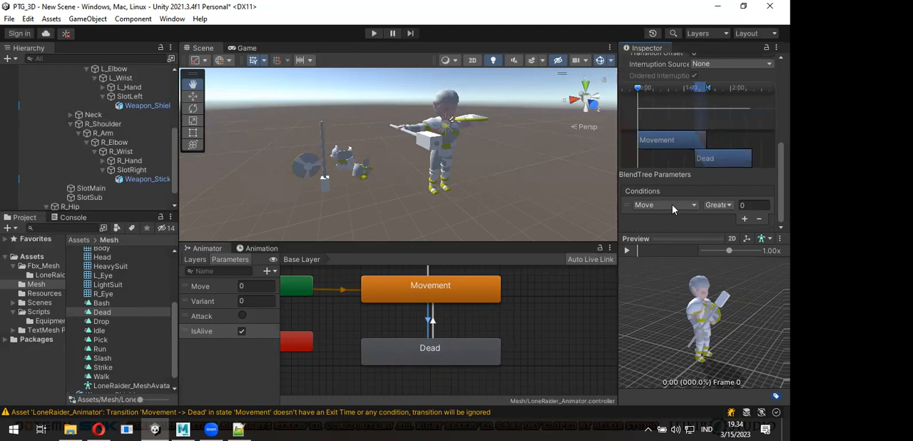
left_click(669, 205)
scroll(665, 257, "down", 1)
left_click(665, 262)
left_click(711, 205)
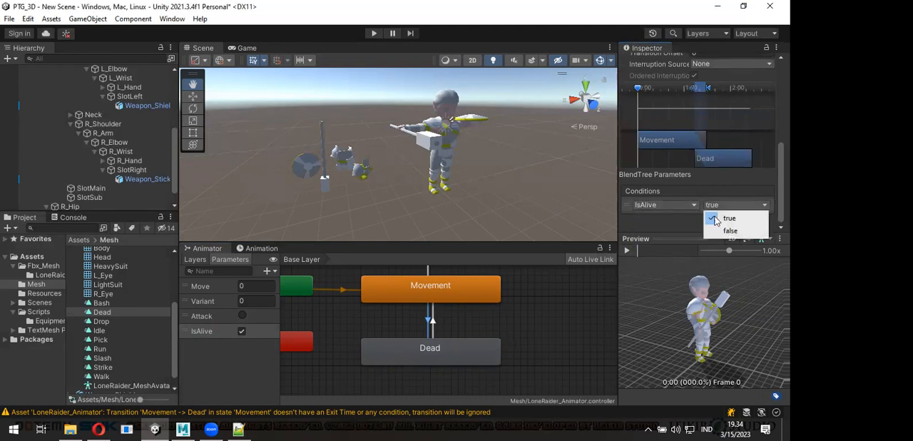
left_click(717, 230)
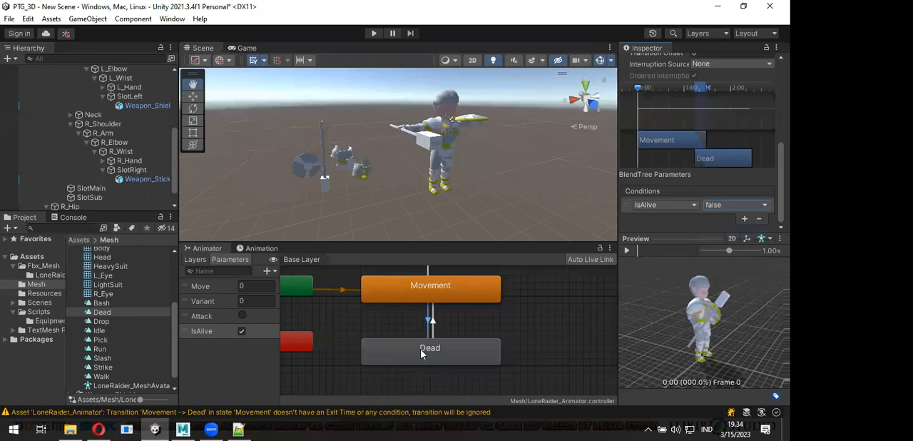
- Turn off Has Exit Time on the transition from Dead back to Movement
left_click(432, 316)
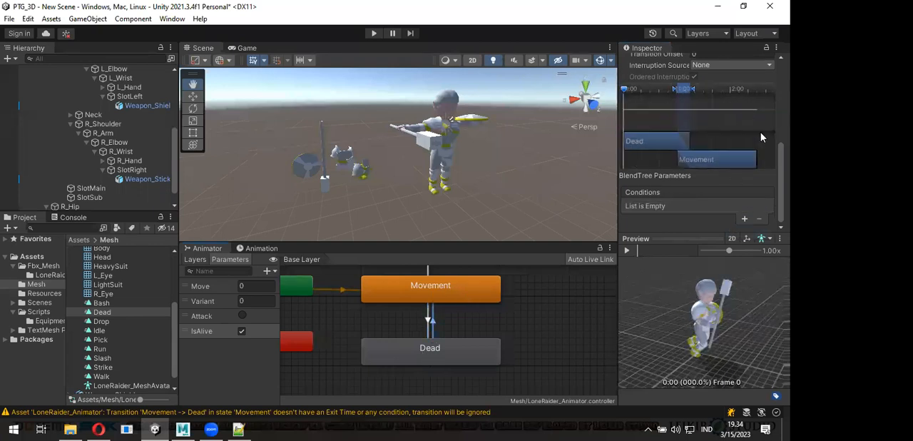
scroll(676, 81, "up", 3)
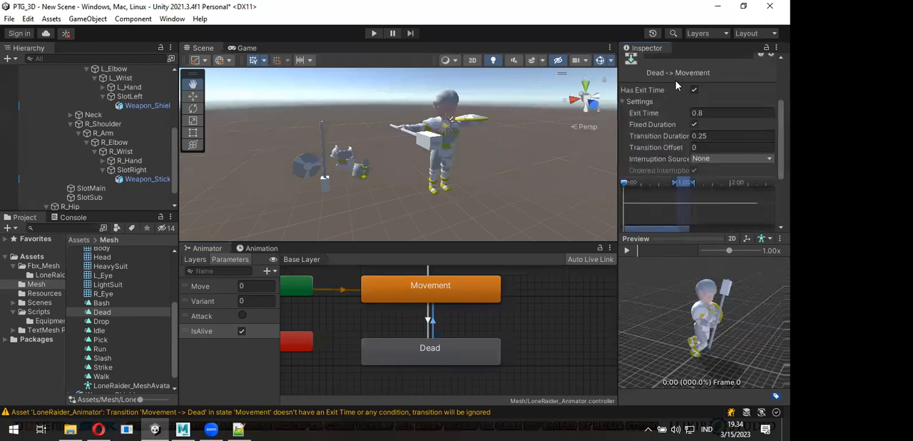
left_click(692, 92)
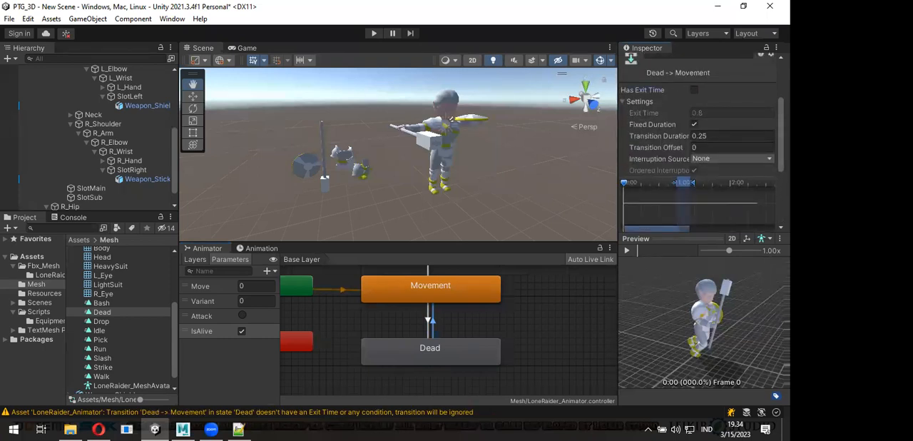
- Add a condition to the Dead -> Movement transition requiring IsAlive to be true
scroll(695, 142, "down", 3)
left_click(744, 193)
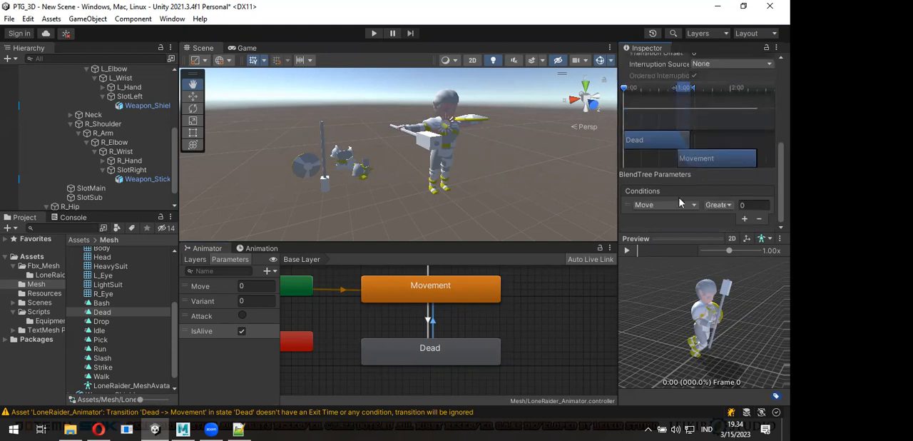
left_click(666, 207)
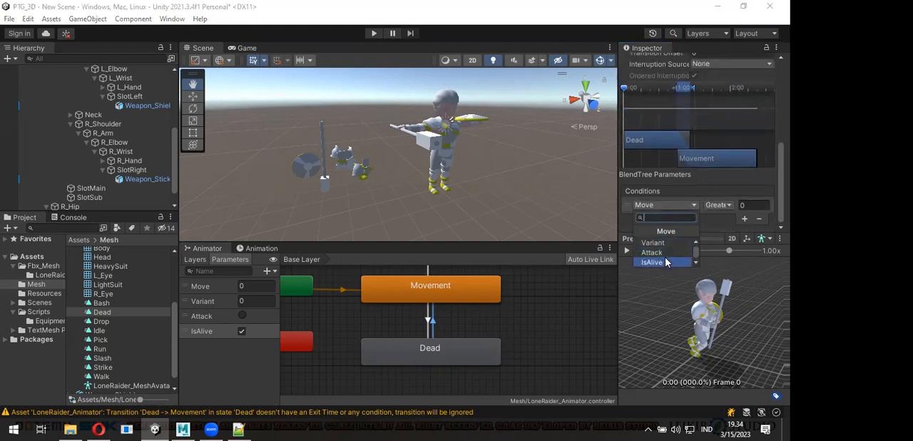
left_click(656, 261)
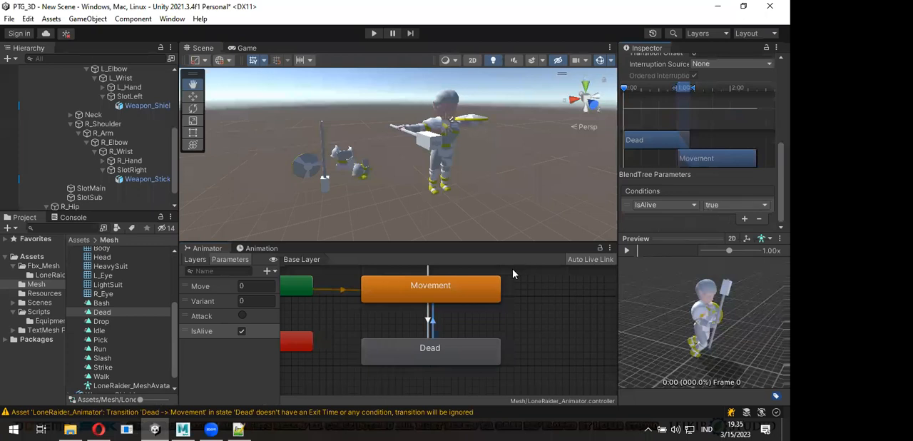
- Bring the whole Base Layer state graph into view and start Play mode to test the animator
scroll(488, 336, "down", 3)
scroll(491, 332, "up", 1)
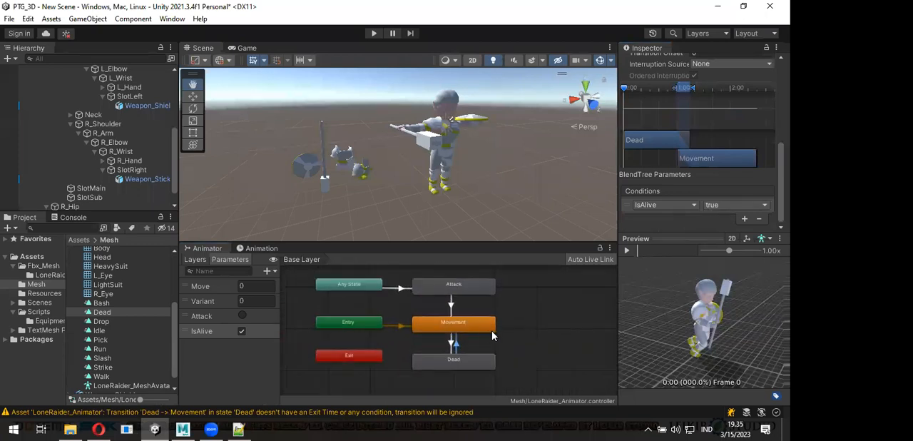
left_click(374, 34)
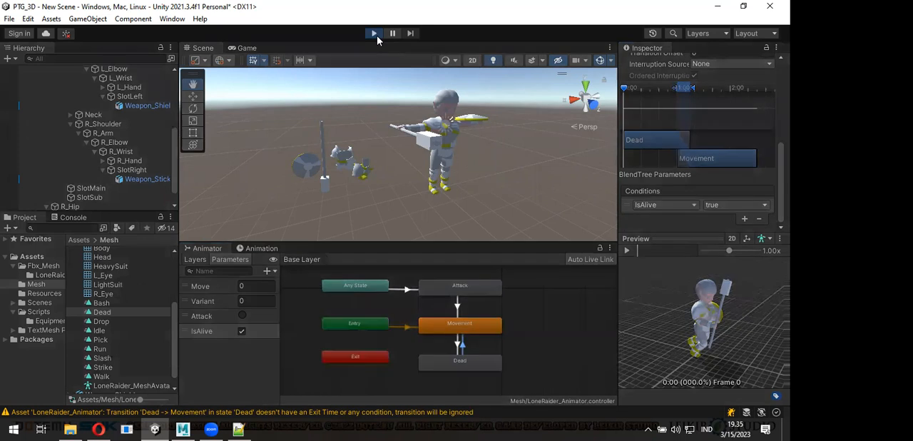
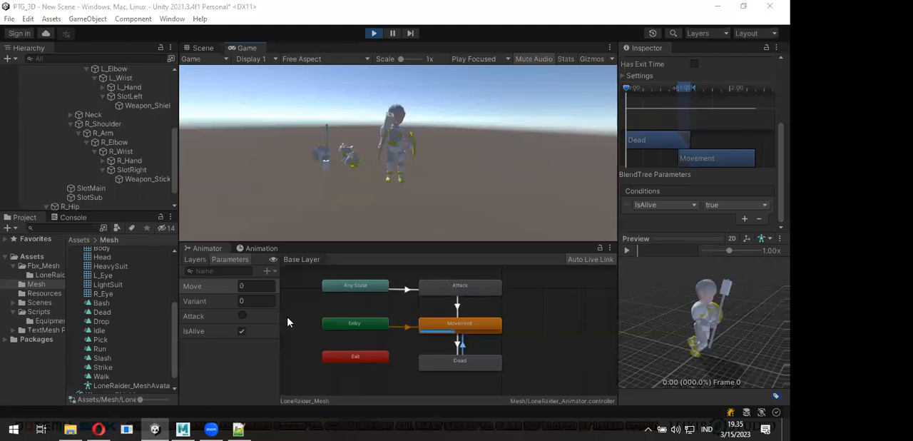
- Turn the IsAlive parameter off and back on in Play mode to test the Dead and Movement transitions
left_click(242, 333)
left_click(242, 332)
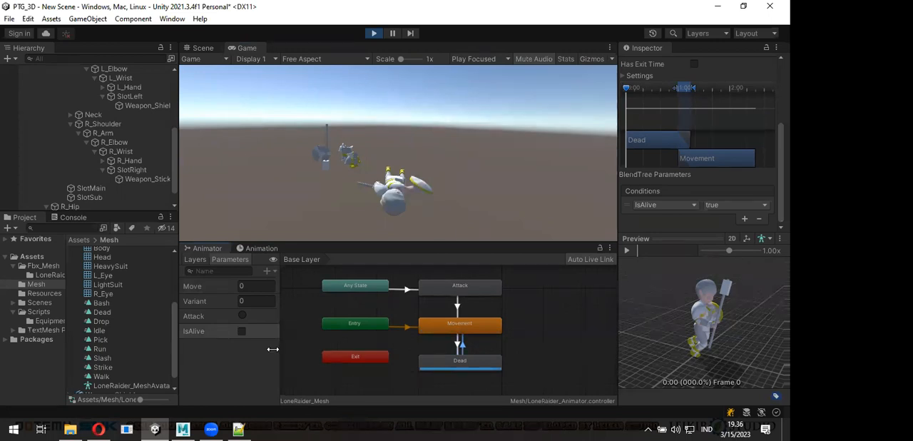
left_click(242, 332)
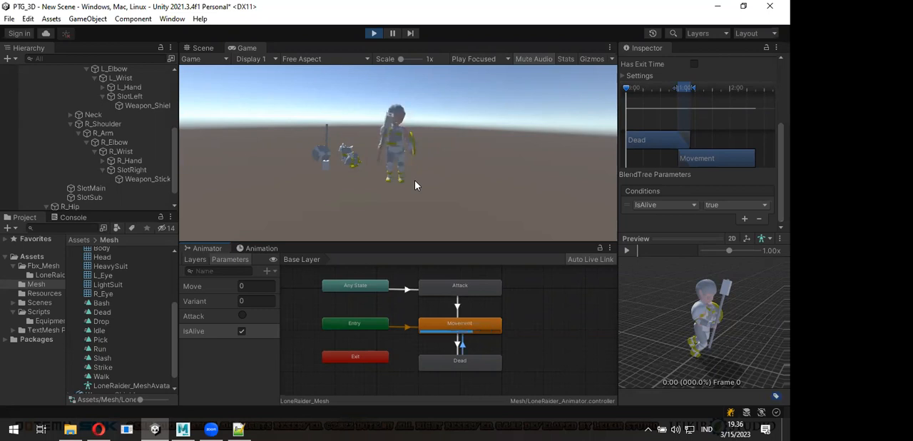
- Repeat the IsAlive off-and-on test while viewing the character in the Scene view, and stop Play mode
left_click(204, 48)
scroll(399, 187, "up", 3)
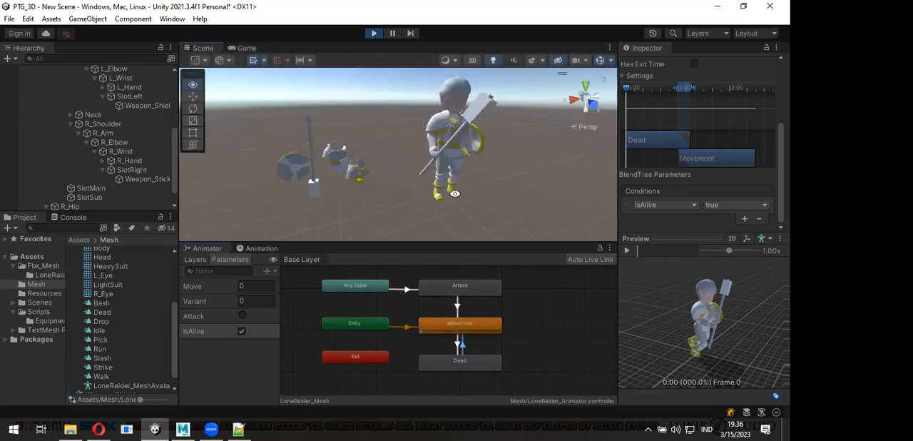
left_click_drag(399, 186, 460, 200, "alt")
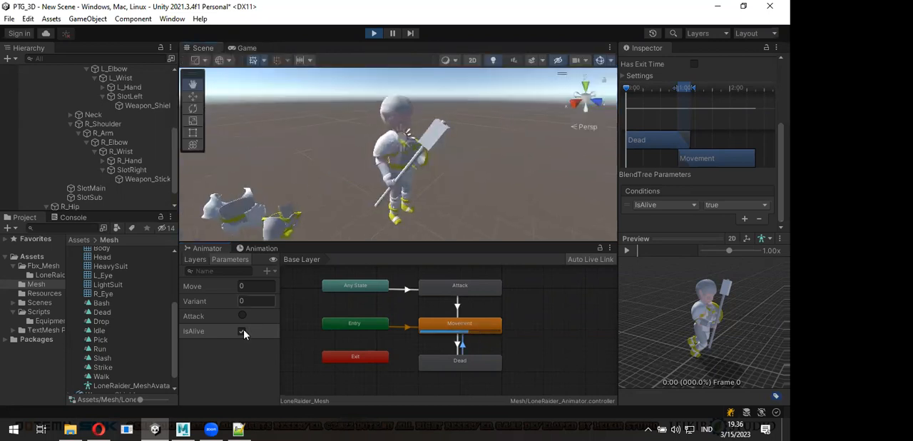
left_click(243, 332)
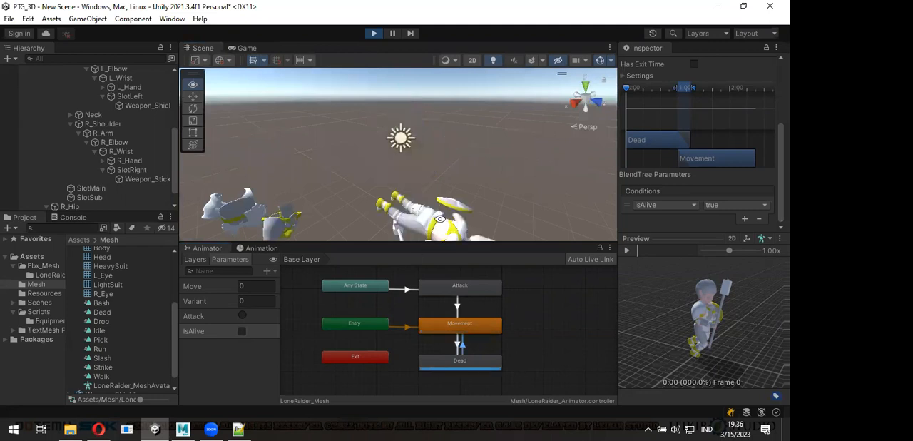
left_click(242, 331)
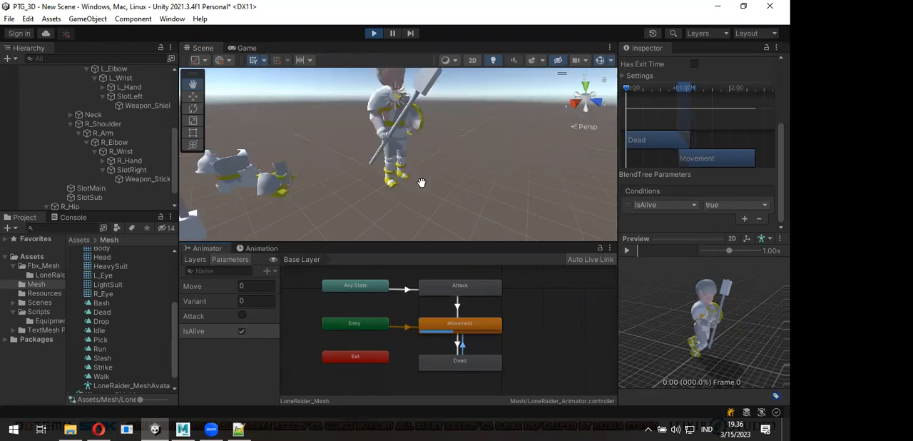
left_click_drag(419, 185, 433, 203, "alt")
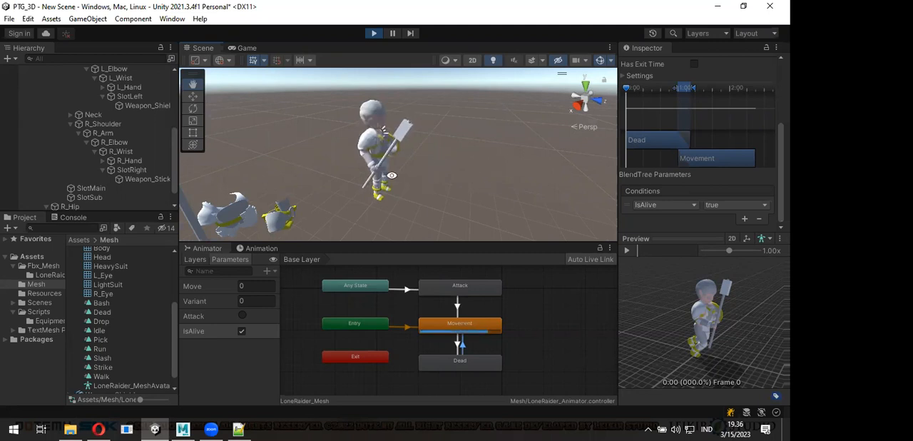
left_click_drag(357, 170, 357, 170, "alt")
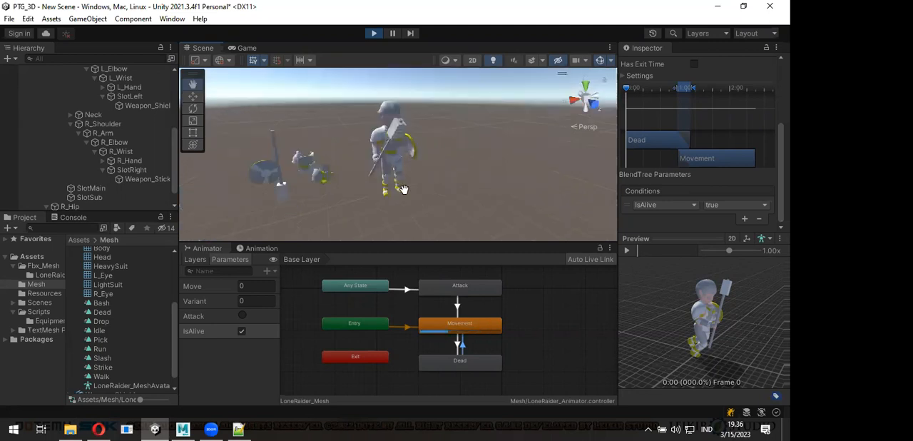
left_click_drag(412, 197, 441, 185, "alt")
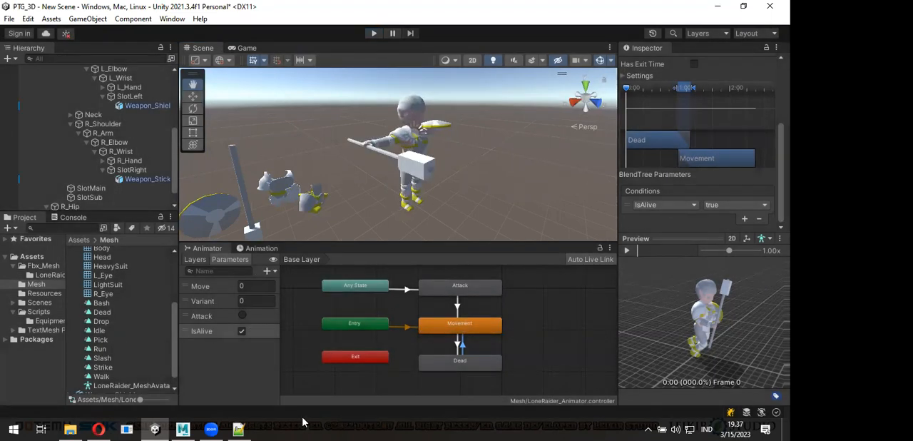
- Delete the Weapon_Stick object from SlotRight and the Weapon_Shield object from SlotLeft
scroll(403, 363, "up", 1)
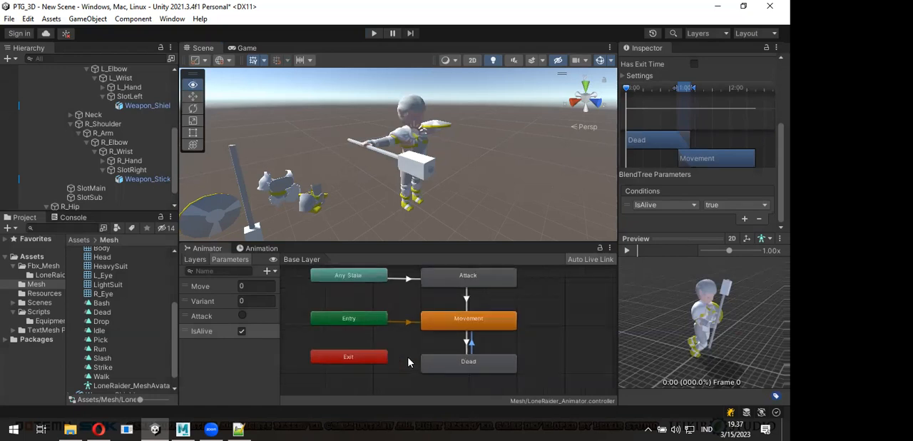
left_click(147, 179)
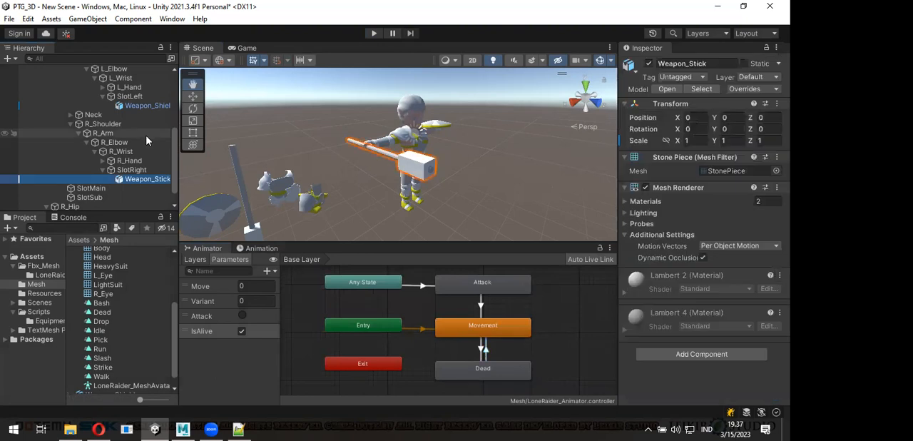
key("Delete")
left_click(148, 107)
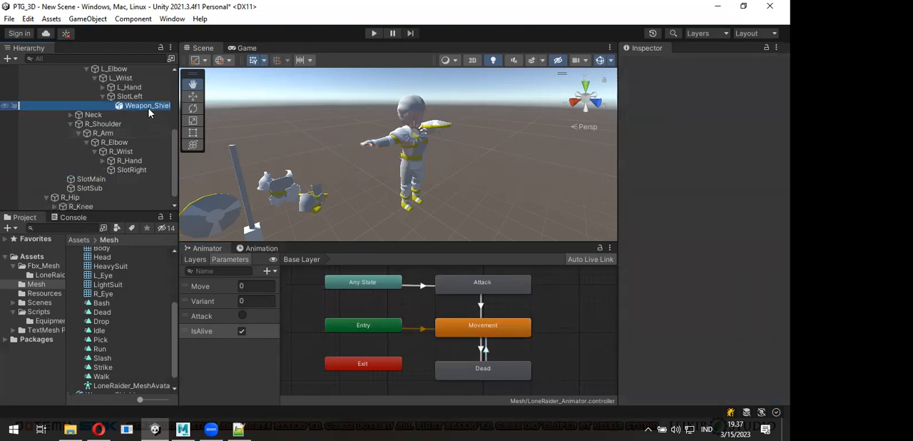
key("Delete")
- Collapse the LoneRaider_Mesh object and its imported asset to tidy the lists, and enlarge the Scene view
scroll(124, 115, "up", 5)
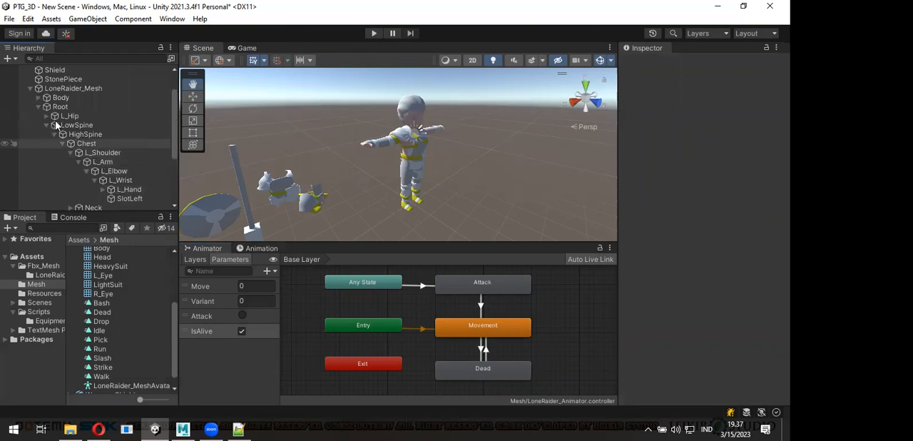
left_click(29, 88)
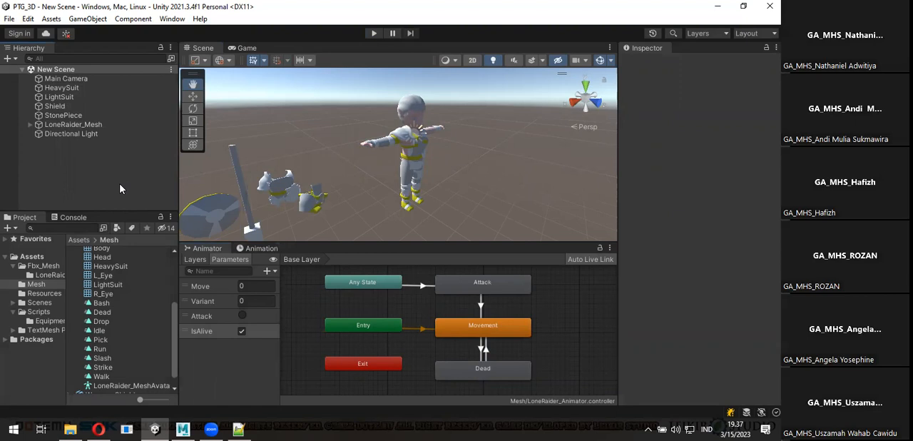
left_click_drag(377, 169, 425, 267, "alt")
scroll(132, 285, "up", 5)
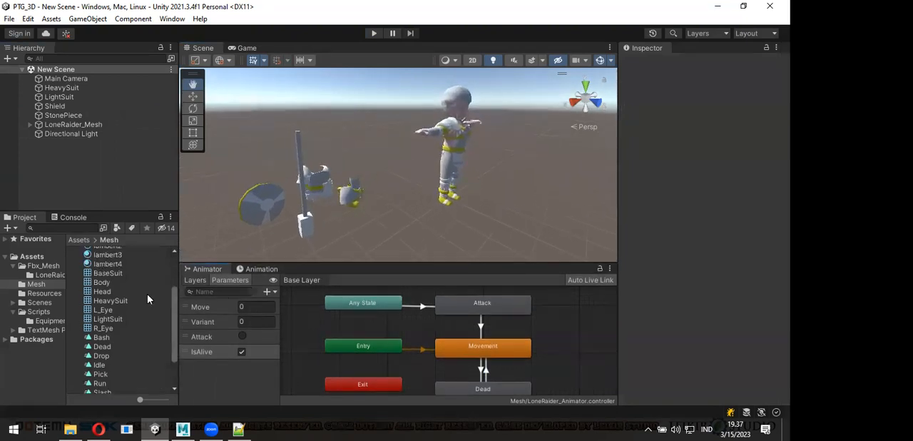
left_click(76, 279)
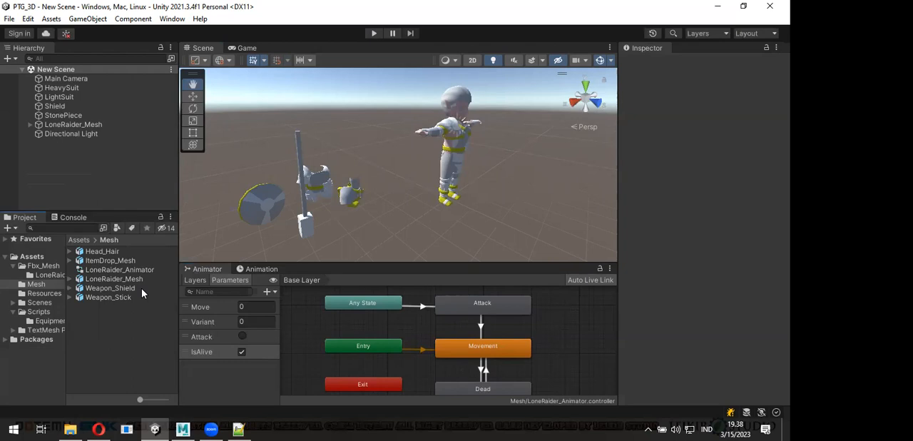
- Review the LoneRaider_Animator asset and the components on the scene's LoneRaider_Mesh object
left_click(135, 281)
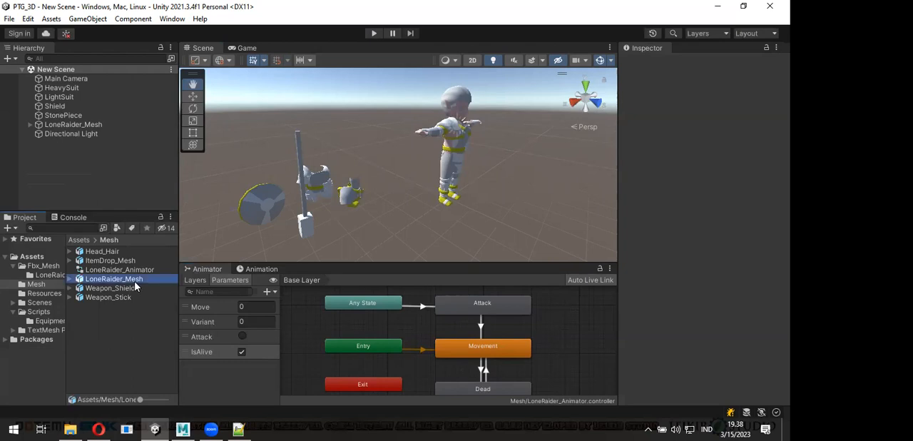
left_click(136, 271)
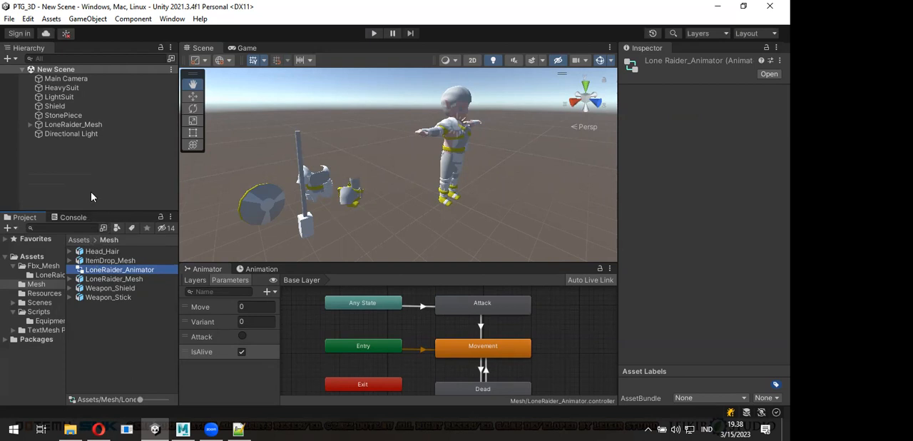
left_click(30, 125)
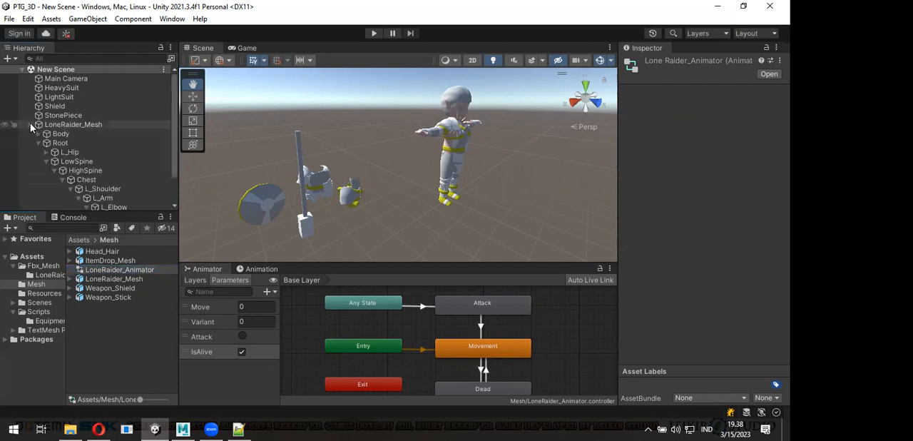
left_click(101, 125)
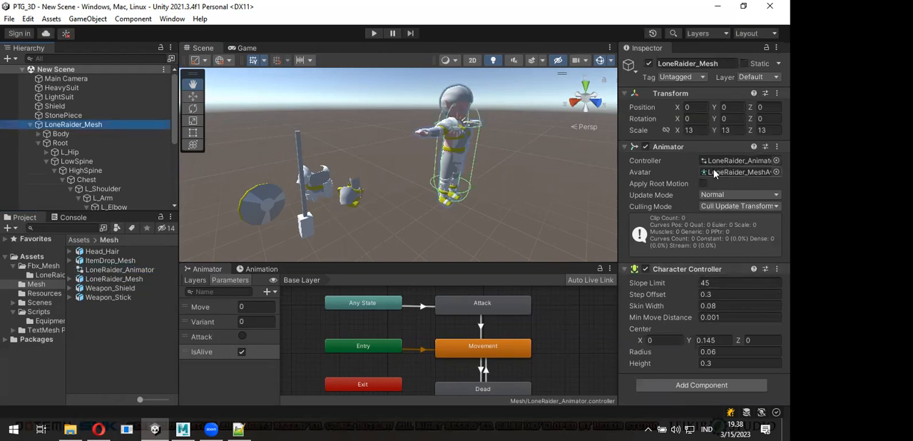
left_click(29, 124)
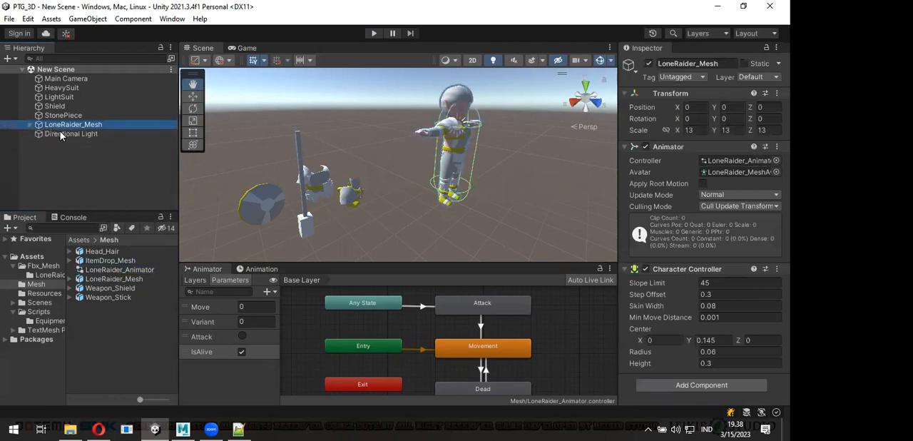
- Create prefabs in the Mesh folder from the scene objects LoneRaider_Mesh, HeavySuit, StonePiece, Shield and LightSuit
left_click(127, 319)
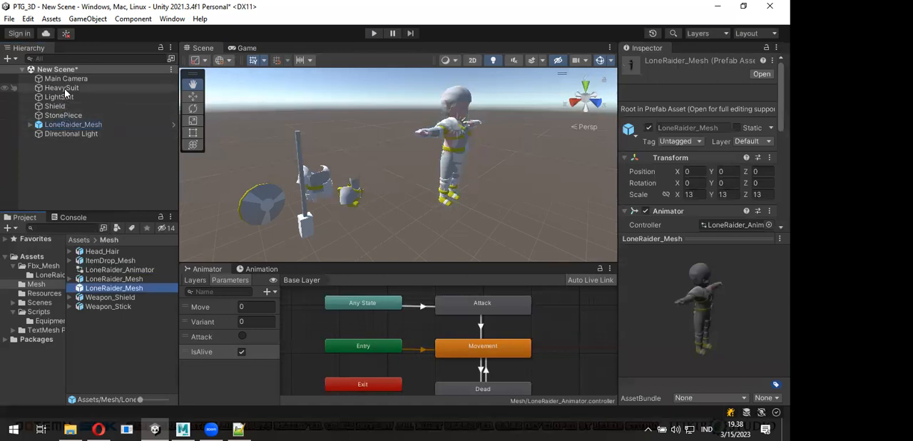
left_click(65, 89)
left_click_drag(140, 350, 94, 238)
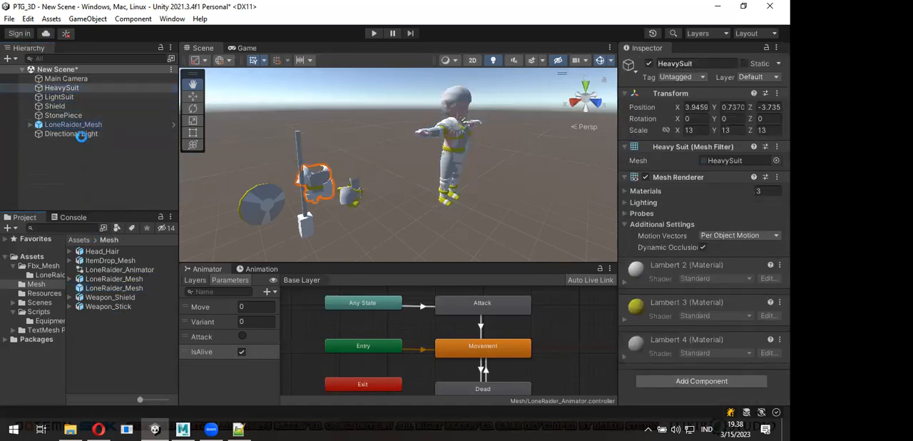
left_click(66, 88)
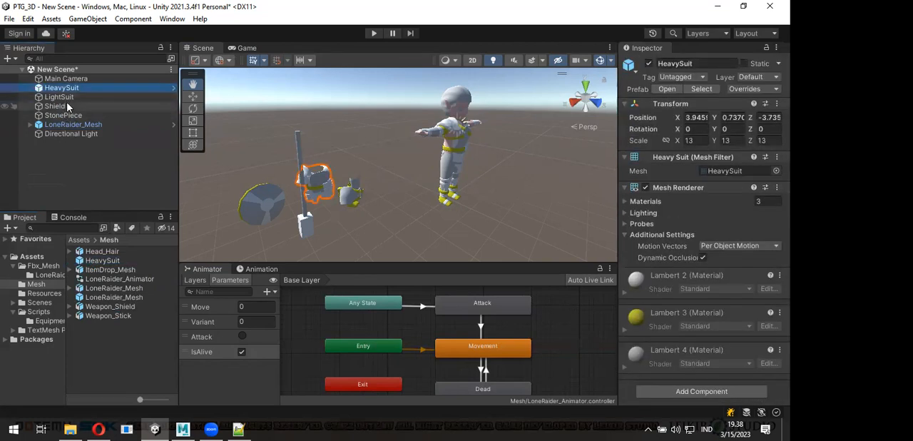
left_click(64, 115)
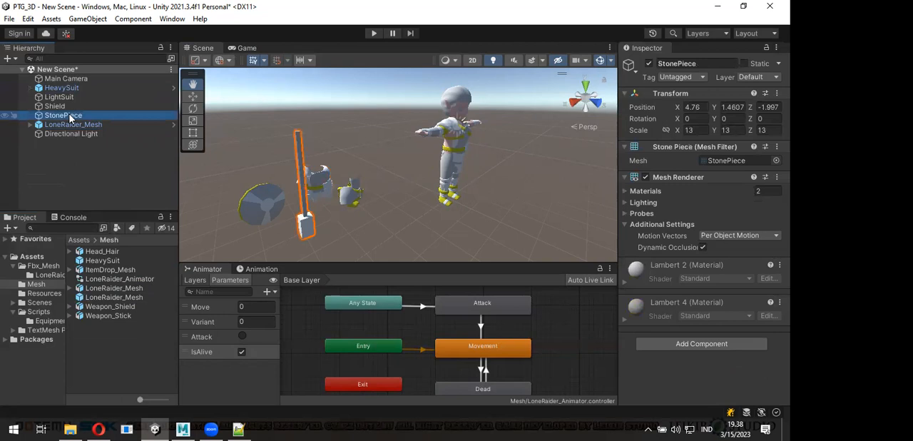
left_click_drag(69, 118, 121, 350)
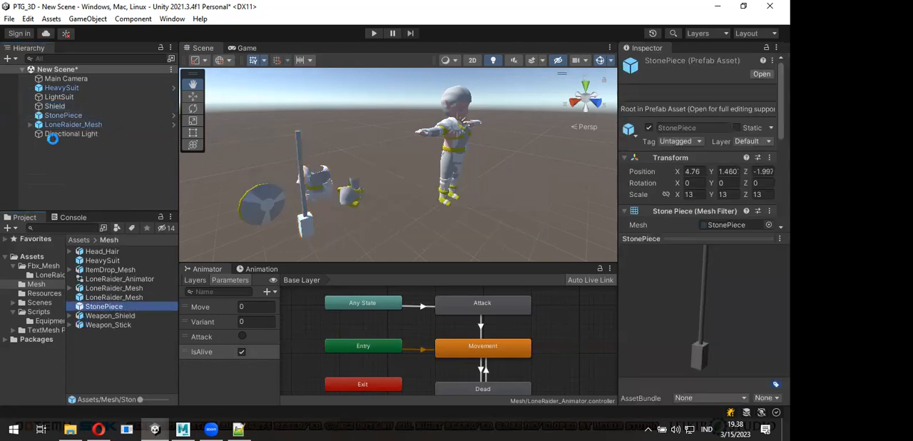
left_click_drag(55, 105, 139, 376)
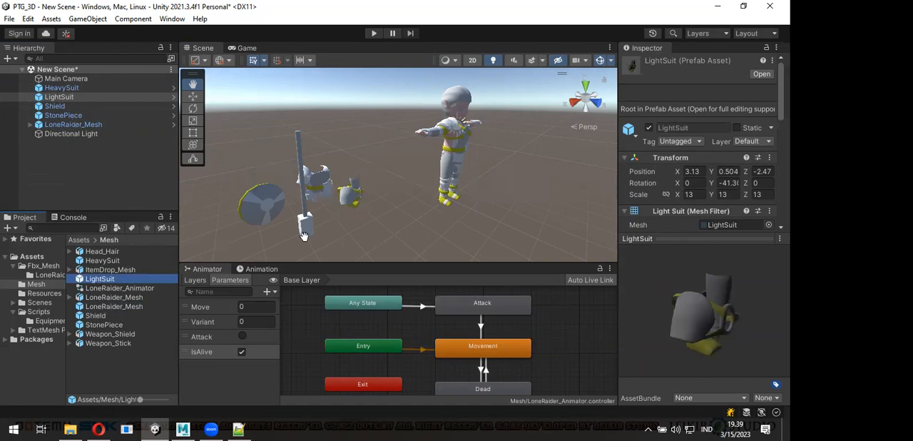
left_click_drag(313, 233, 351, 205, "alt")
scroll(352, 204, "up", 3)
middle_click_drag(351, 204, 340, 219)
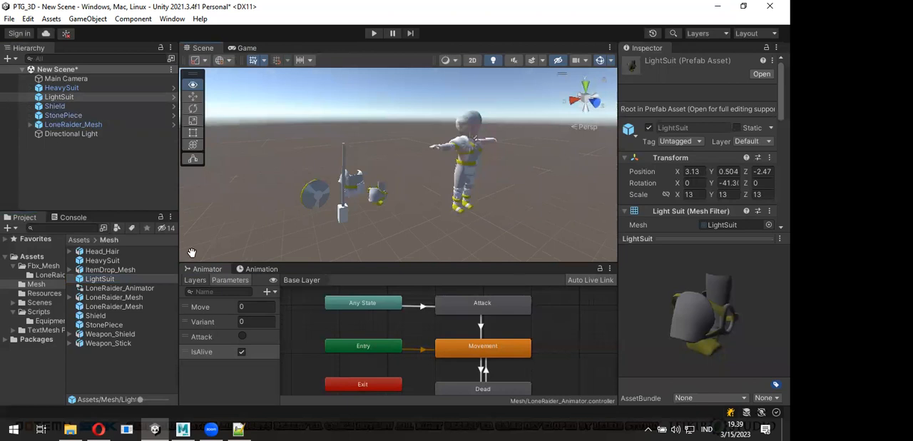
- Create a new folder named LoneRaider inside the Mesh folder
left_click(132, 364)
right_click(131, 369)
mouse_move(194, 68)
left_click(371, 30)
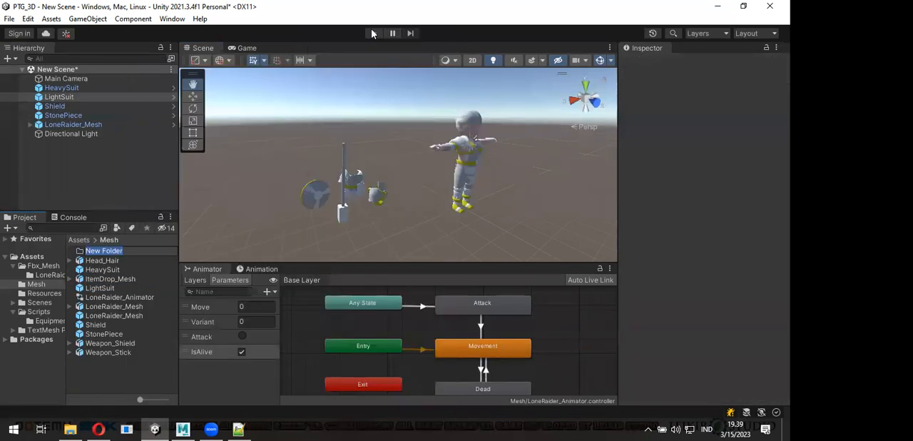
type("LoneRaider")
key("Return")
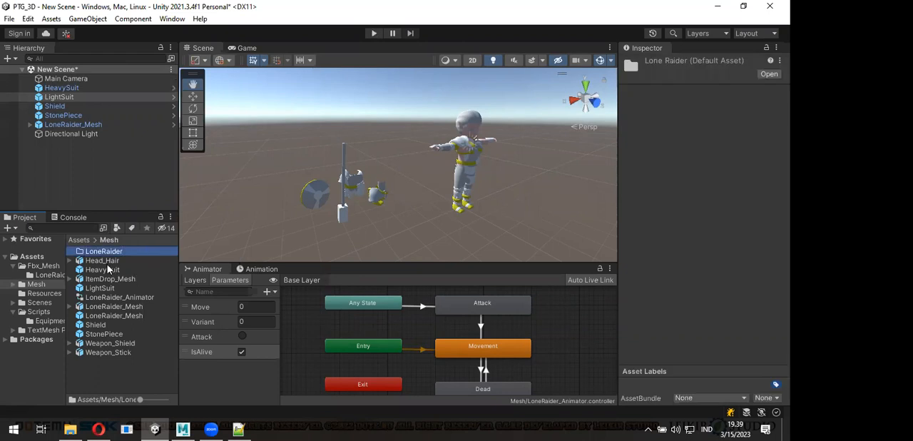
- Move all the assets in the Mesh folder, from Head_Hair to Weapon_Stick, into the LoneRaider folder
key("Down")
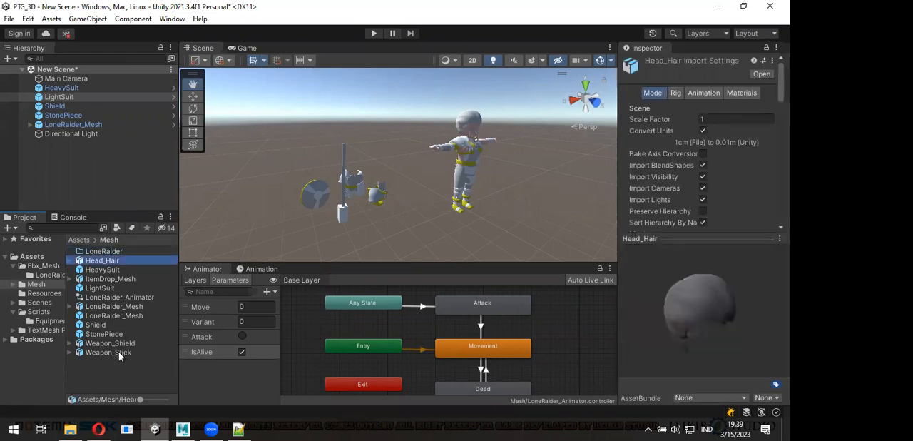
left_click(120, 352, "shift")
left_click_drag(110, 271, 117, 254)
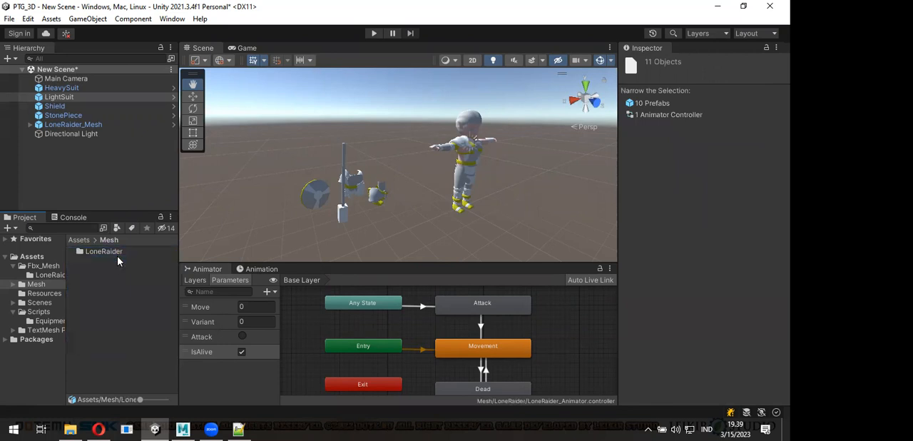
- Create a new folder named Prefabs inside the Mesh/LoneRaider folder
double_click(116, 252)
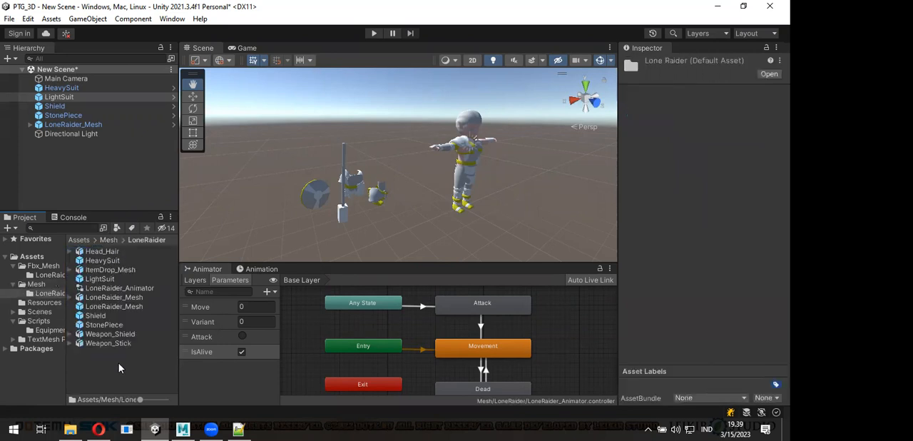
right_click(119, 365)
mouse_move(184, 66)
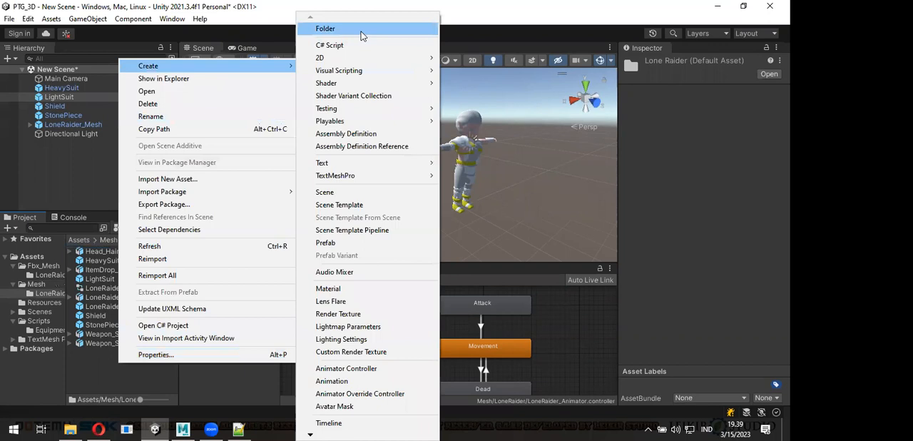
left_click(325, 29)
type("P")
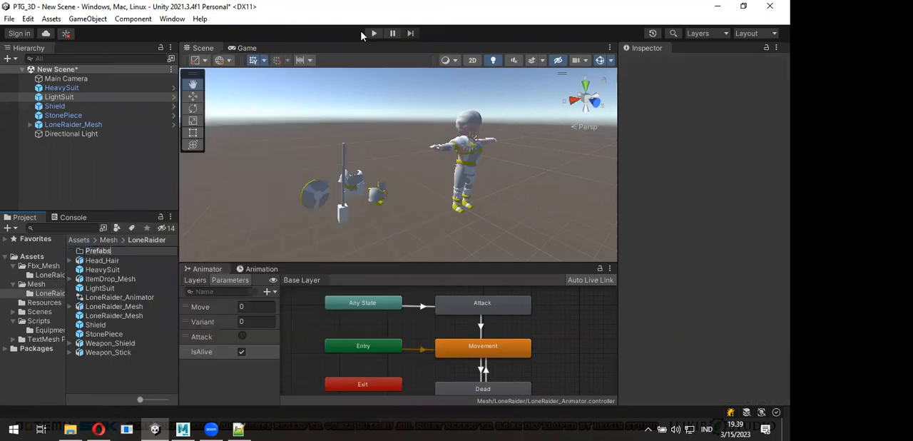
type("refabs")
key("Return")
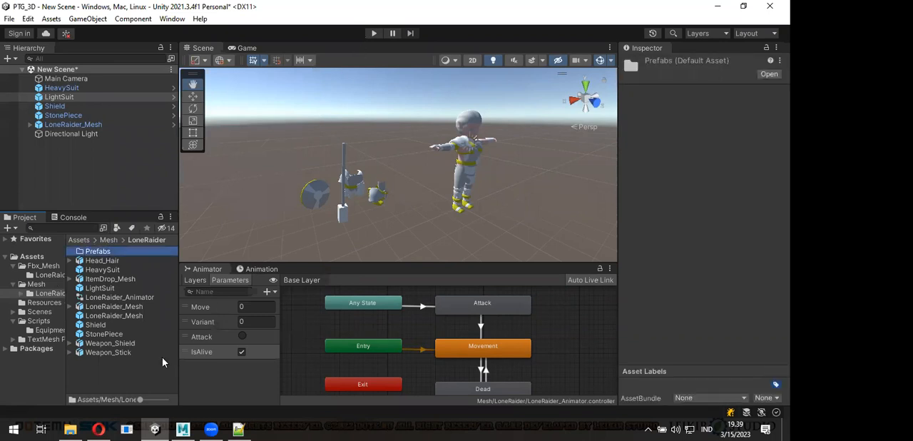
- Create a new folder named Mesh_FBX inside the LoneRaider folder
right_click(110, 371)
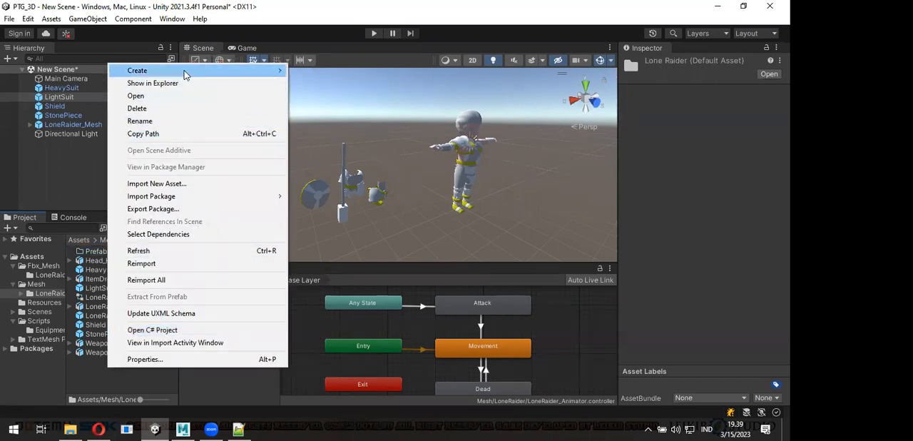
mouse_move(184, 71)
left_click(345, 30)
type("Mesh_FBX")
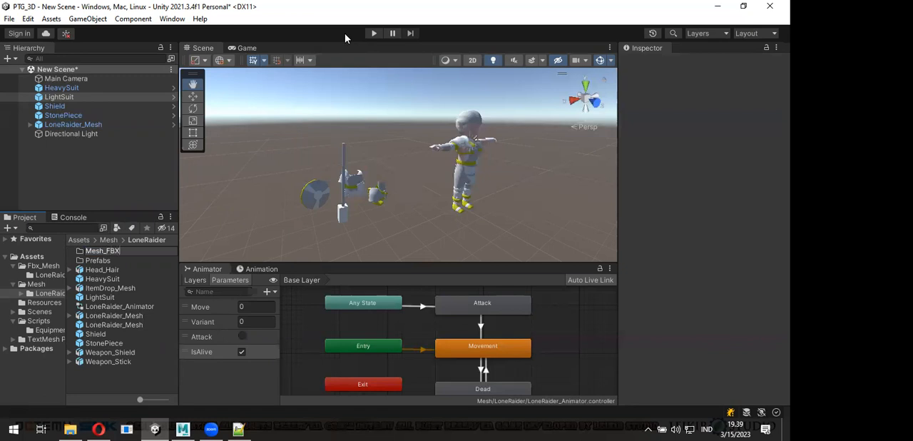
key("Return")
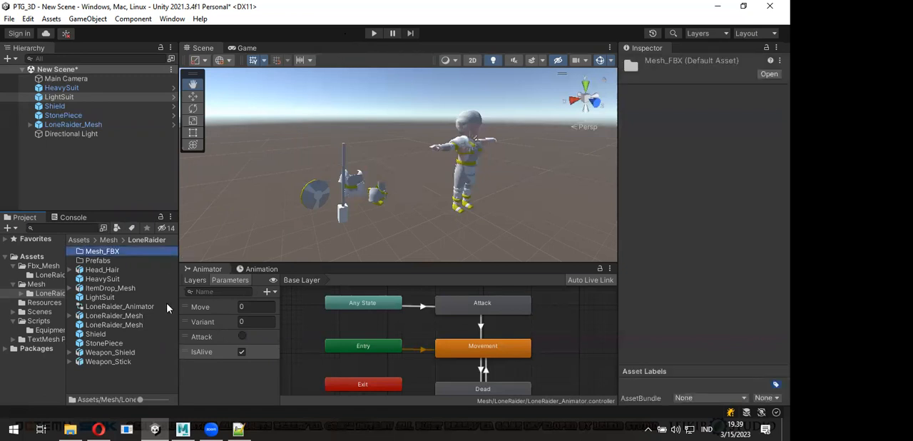
- Create a new folder named Animator inside the LoneRaider folder and move the LoneRaider_Animator controller into it
right_click(136, 378)
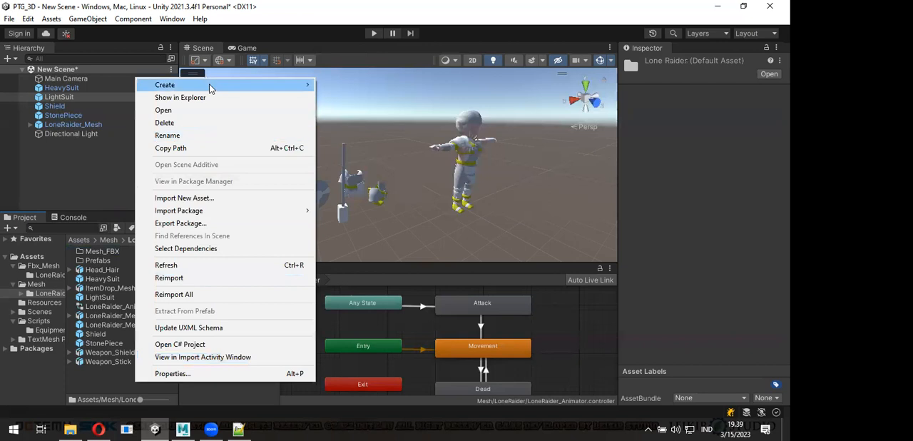
mouse_move(210, 88)
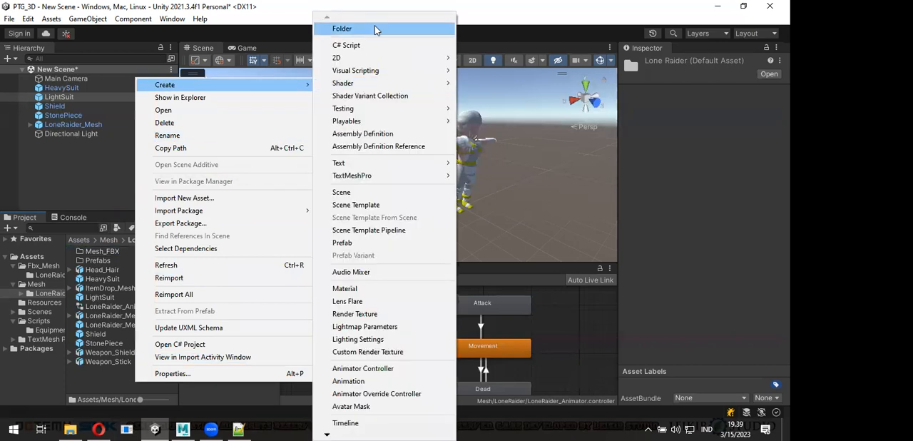
left_click(375, 29)
type("Ani")
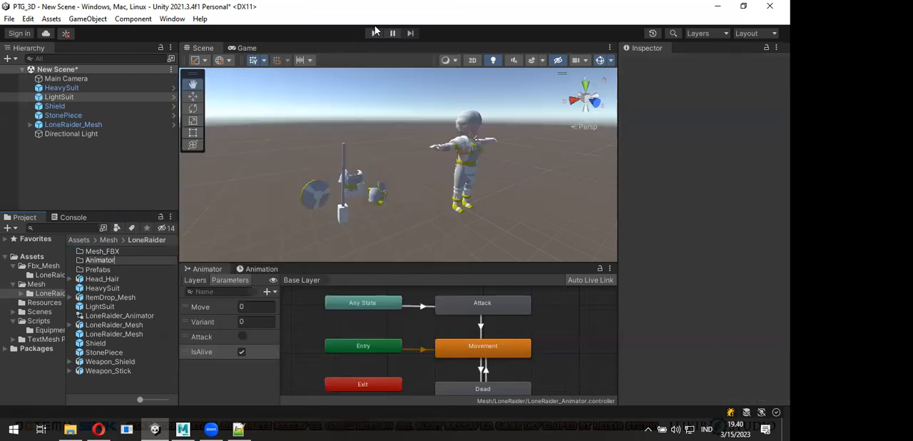
type("mator")
key("Return")
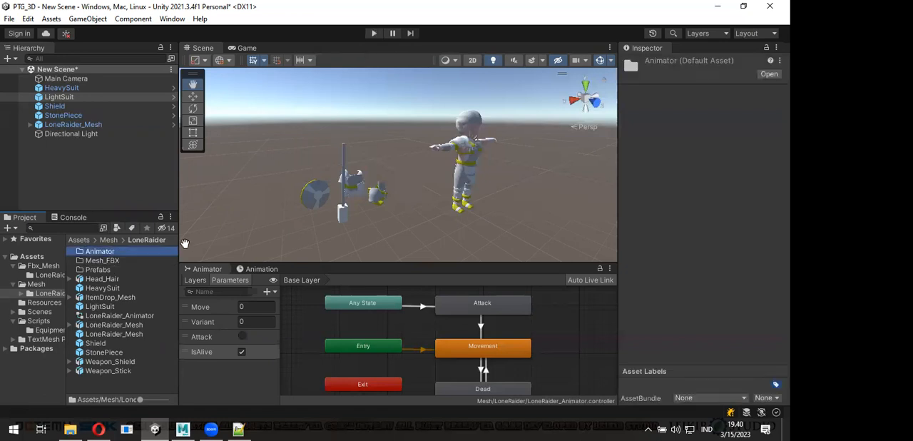
left_click_drag(106, 316, 119, 253)
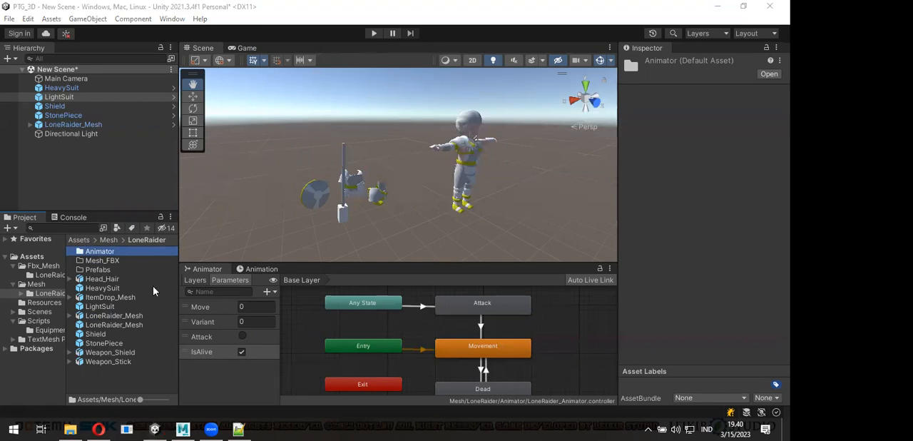
- Move the HeavySuit, LightSuit, LoneRaider_Mesh, Shield and StonePiece prefabs into the Prefabs folder
left_click(105, 288)
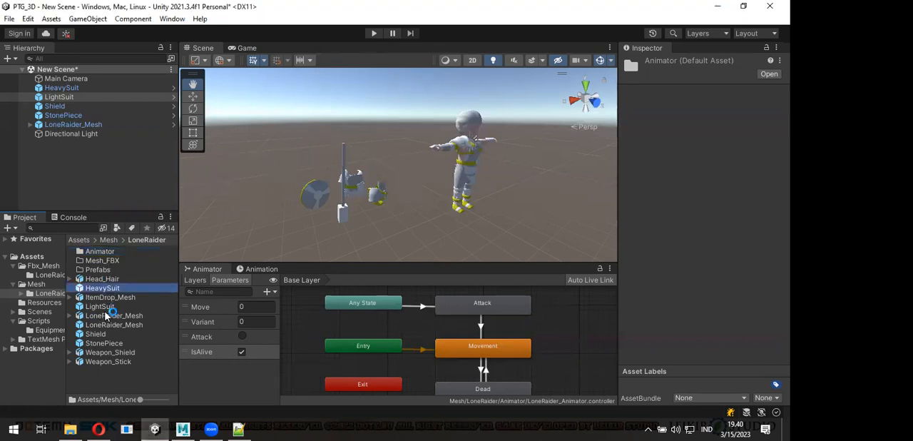
left_click(104, 306, "ctrl")
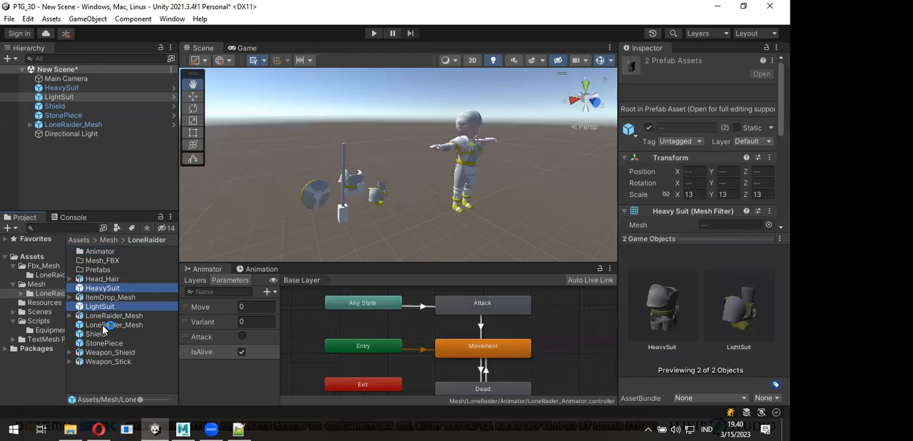
left_click(104, 325, "ctrl")
left_click(103, 334, "ctrl")
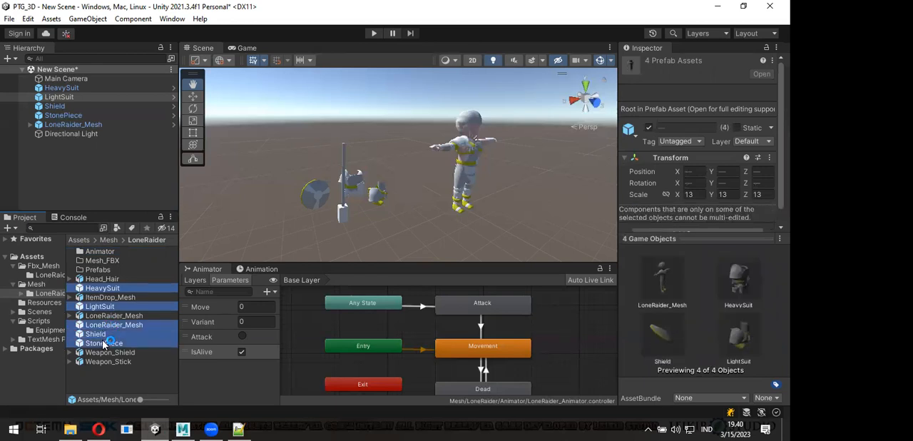
left_click(103, 343, "ctrl")
left_click_drag(103, 289, 112, 272)
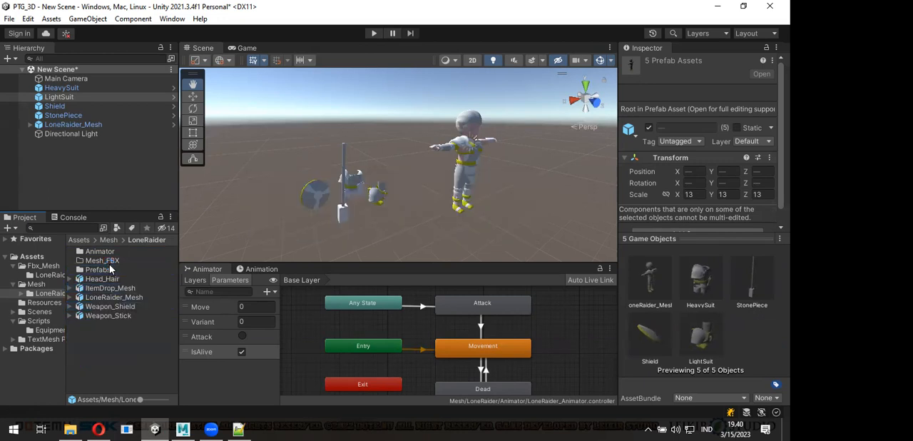
- Move the five imported models, from Head_Hair to Weapon_Stick, into the Mesh_FBX folder
left_click(112, 281)
left_click(105, 319, "shift")
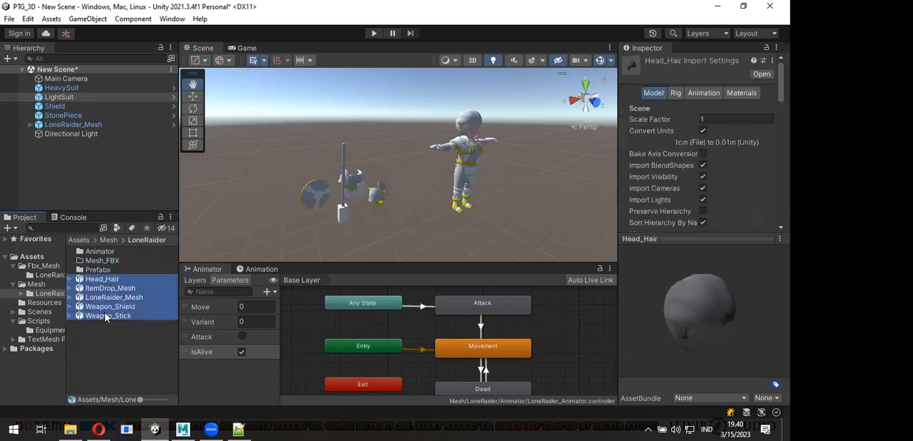
left_click_drag(107, 268, 107, 262)
- Create a new folder named Equipment inside the Mesh_FBX folder
double_click(105, 266)
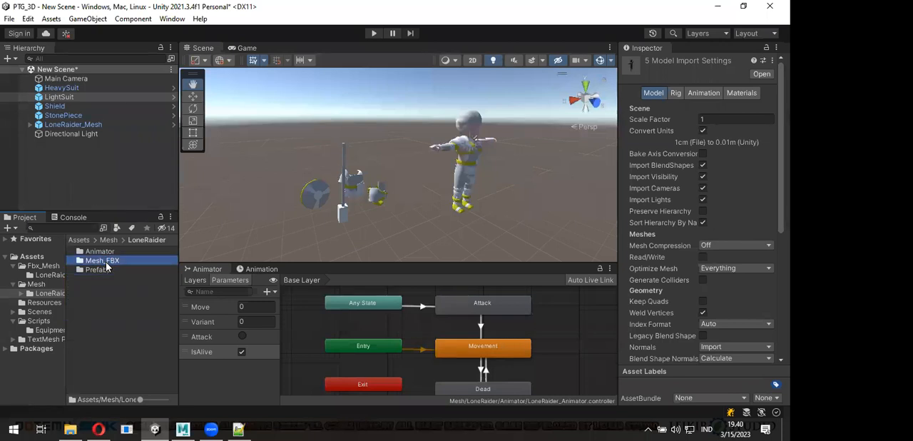
right_click(104, 317)
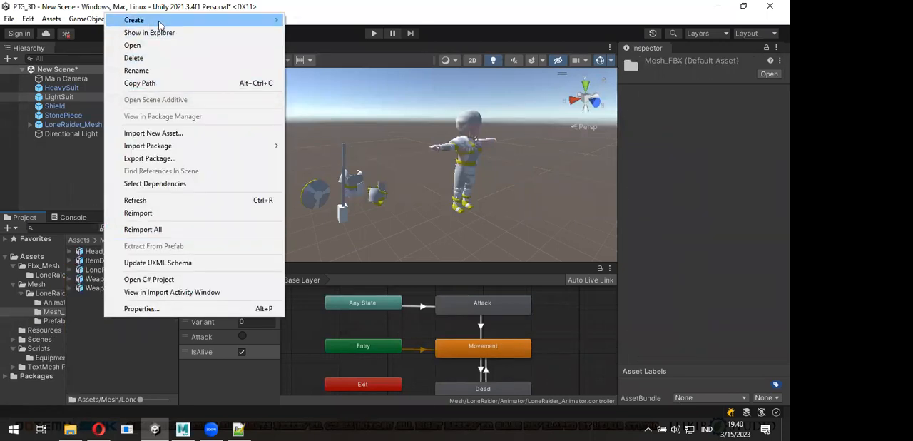
mouse_move(158, 21)
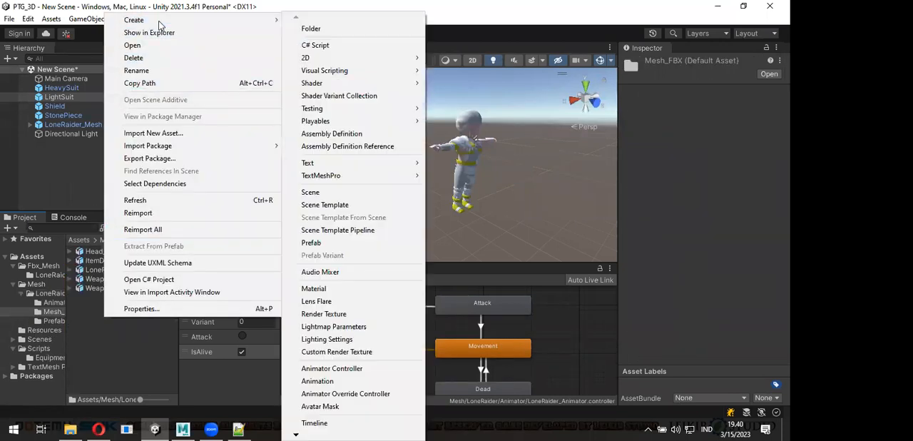
left_click(339, 30)
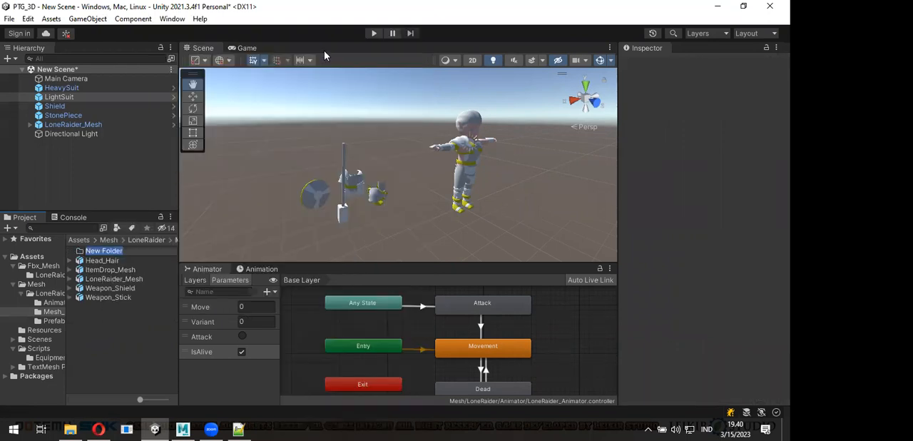
type("Eq")
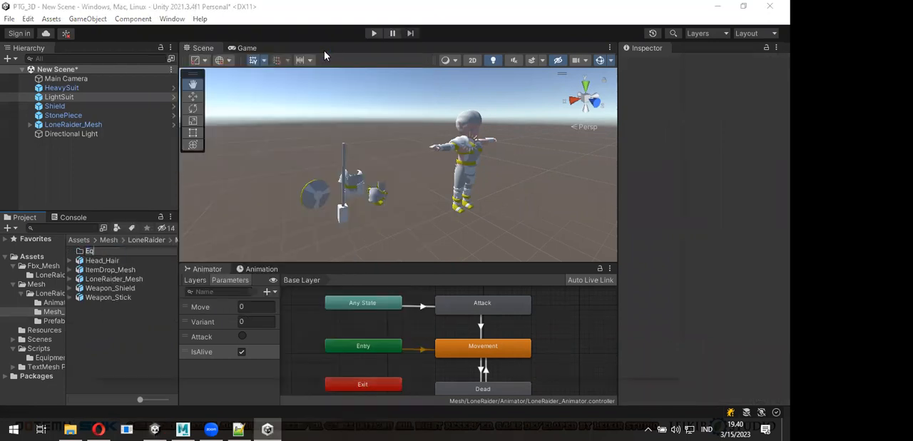
key("Return")
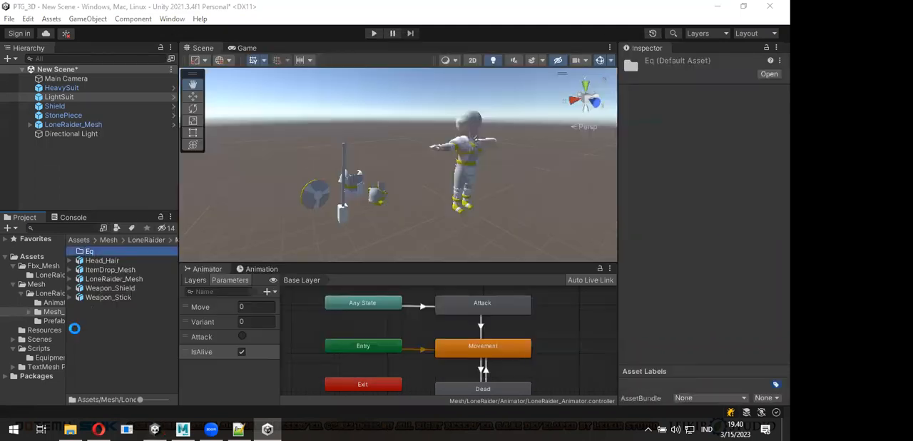
left_click(106, 251)
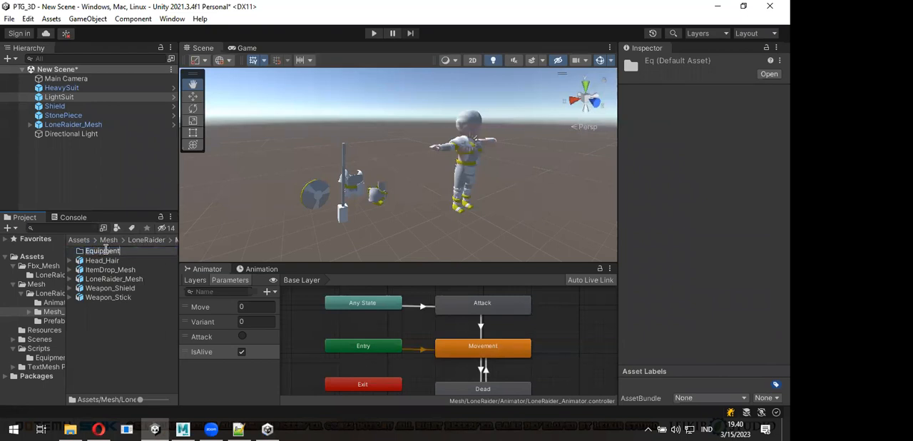
double_click(106, 247)
key("Return")
- Move the Head_Hair, Weapon_Shield and Weapon_Stick models into the Equipment folder within Mesh_FBX
left_click(115, 264)
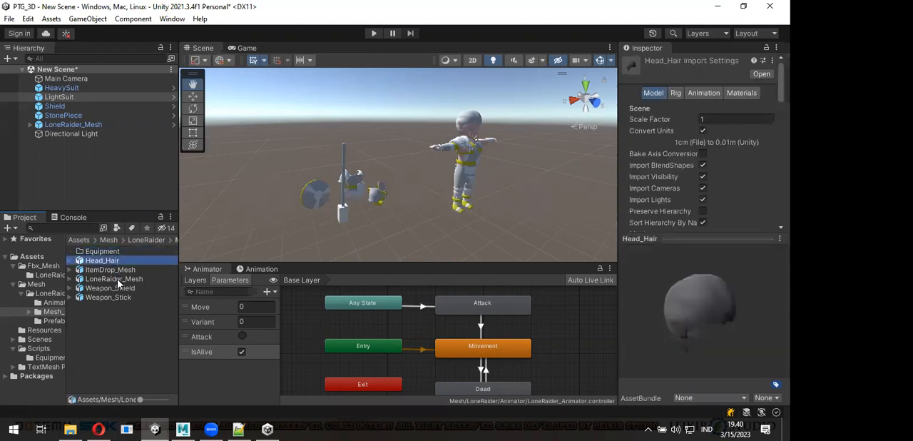
left_click(119, 271, "ctrl")
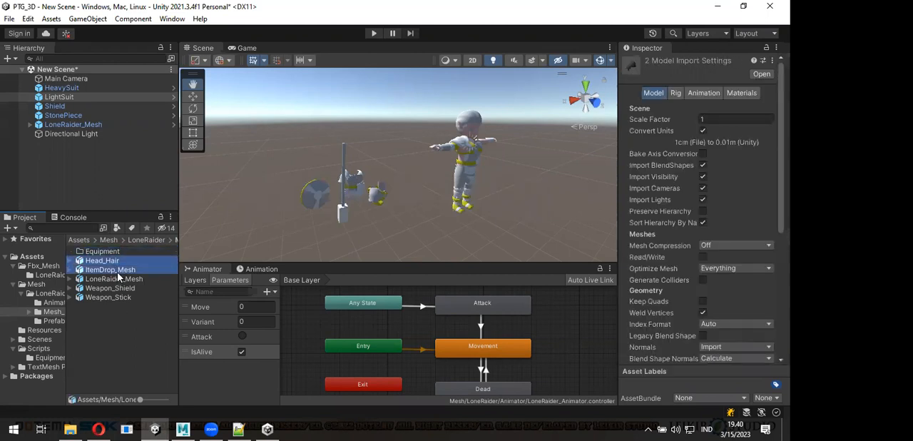
left_click(119, 288, "ctrl")
left_click(116, 298, "ctrl")
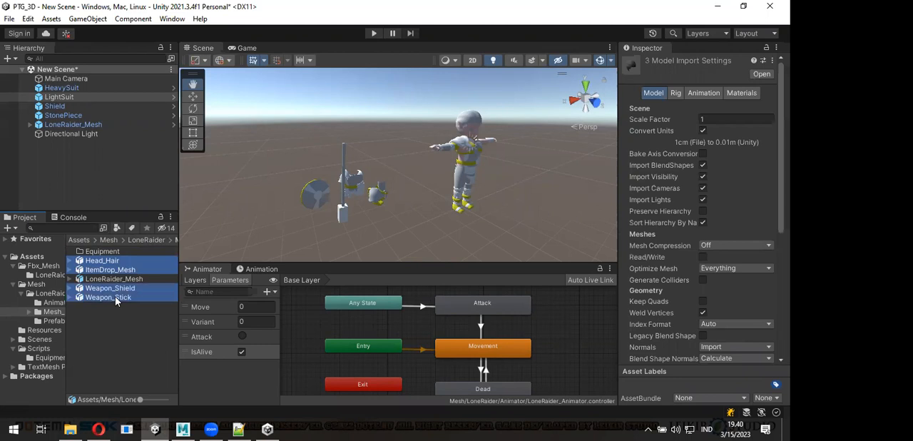
left_click(120, 271, "ctrl")
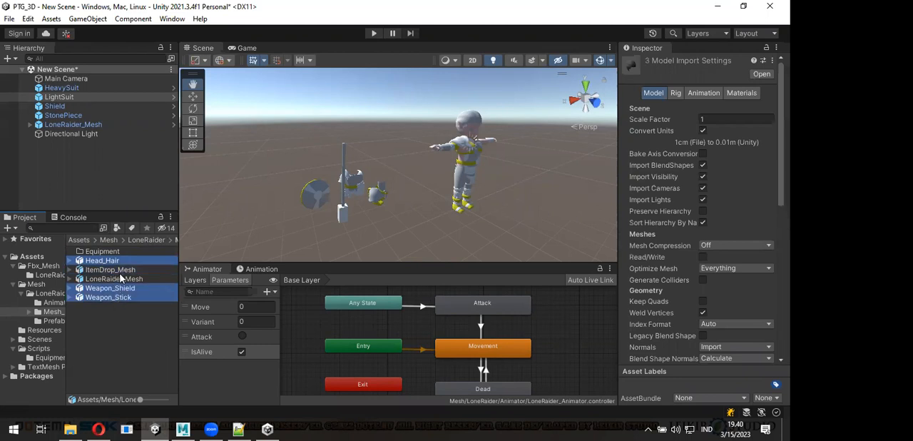
left_click_drag(112, 261, 111, 250)
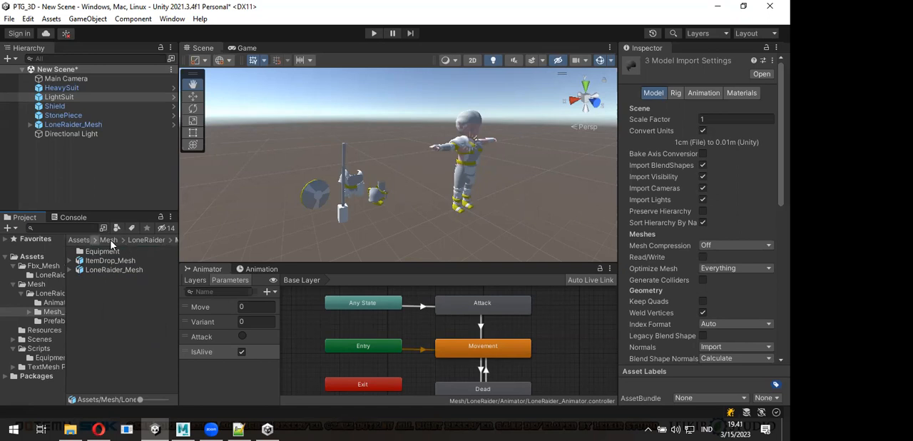
- Create a new folder named Equipment inside LoneRaider's Prefabs folder
key("BackSpace")
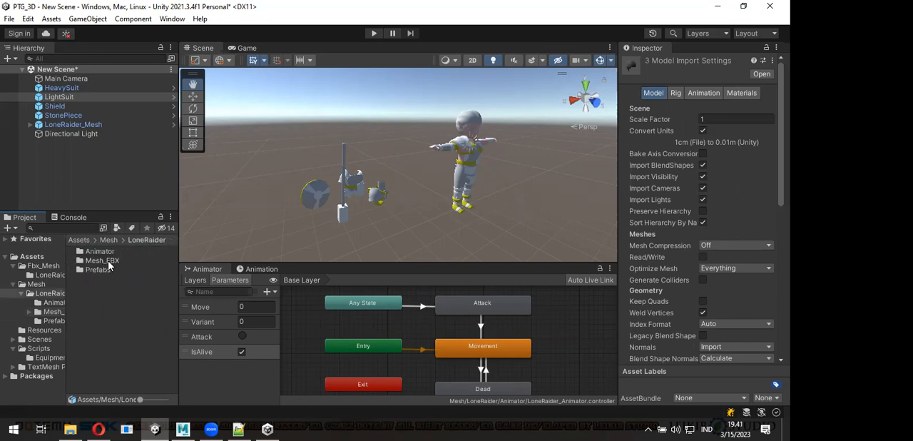
double_click(107, 262)
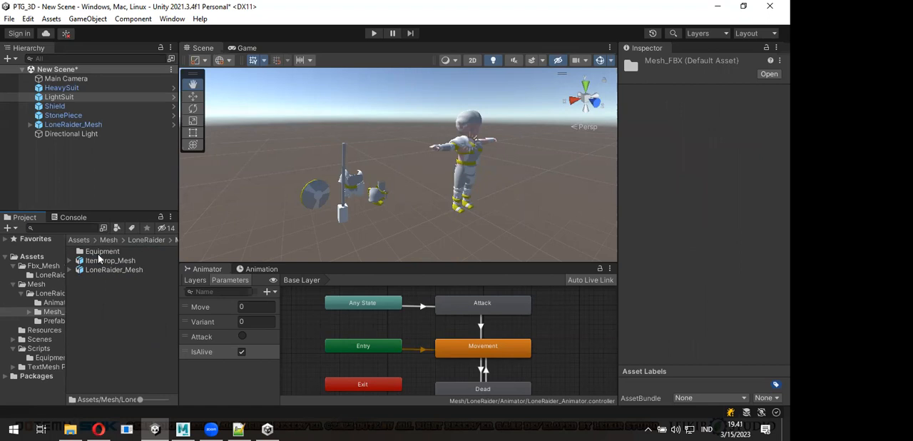
key("BackSpace")
double_click(97, 271)
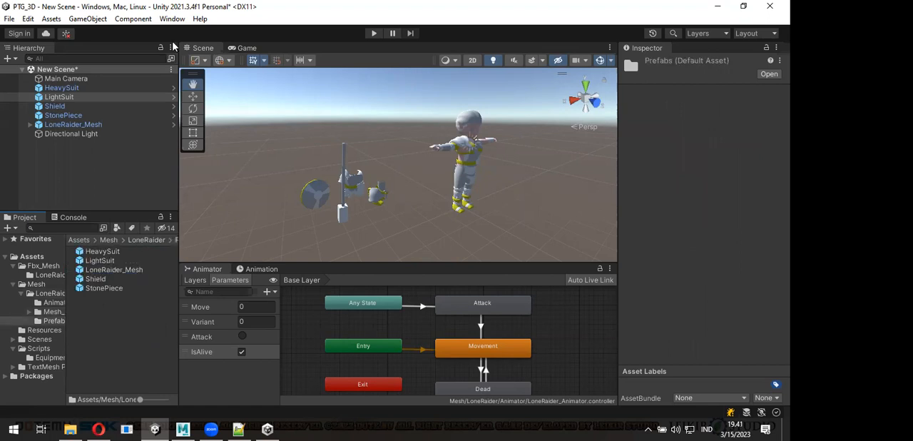
right_click(97, 309)
mouse_move(187, 13)
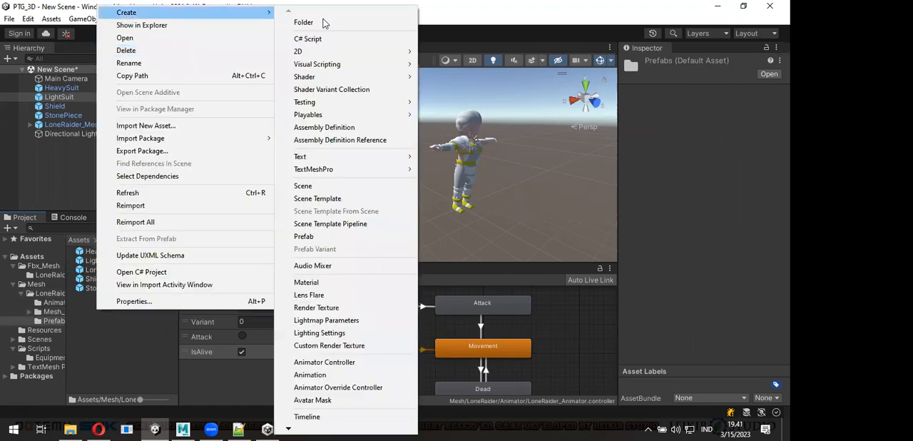
left_click(322, 23)
type("Equipment")
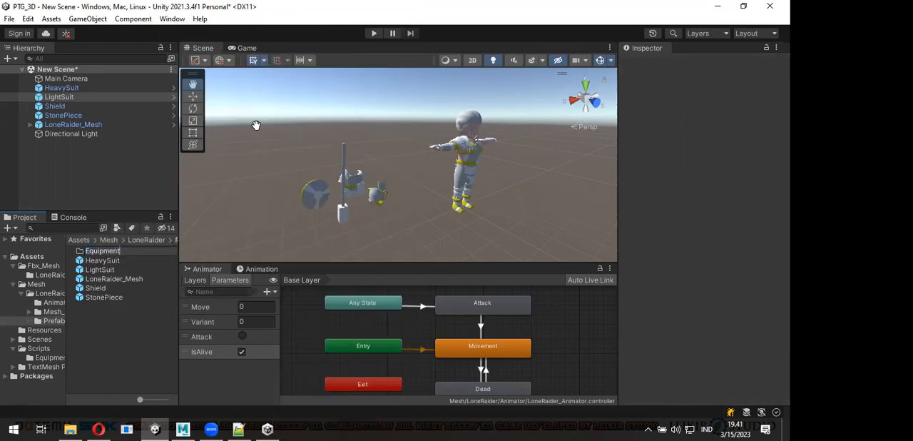
key("Return")
- Rename the Equipment folder inside LoneRaider's Prefabs folder as ItemLoot
left_click(111, 263)
left_click(113, 272, "ctrl")
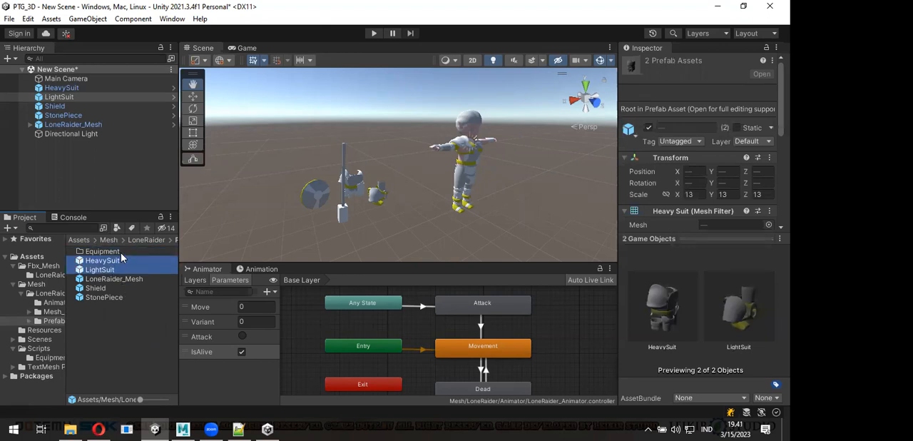
left_click(122, 252)
key("F2")
type("ItemL")
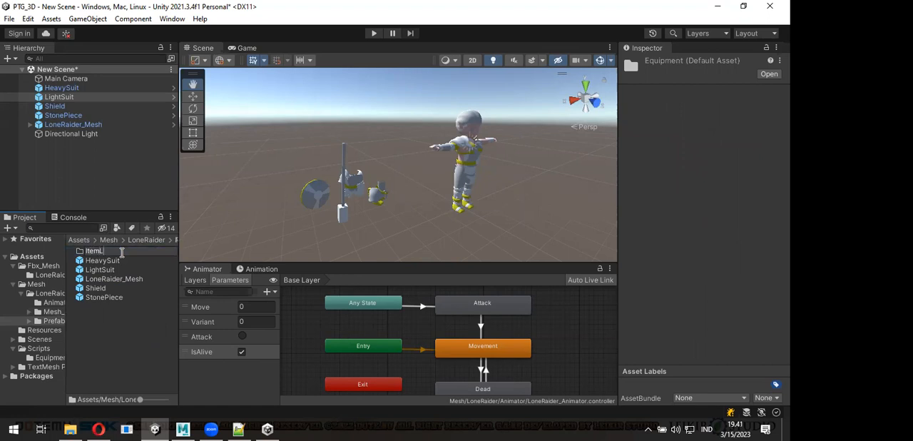
key("Return")
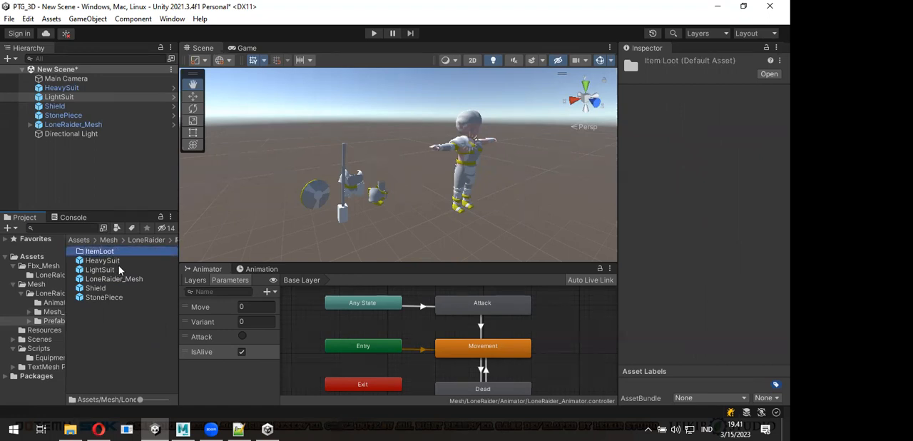
- Move the HeavySuit, LightSuit, Shield and StonePiece prefabs into the ItemLoot folder
left_click(118, 264)
left_click(107, 270, "ctrl")
left_click(104, 289, "ctrl")
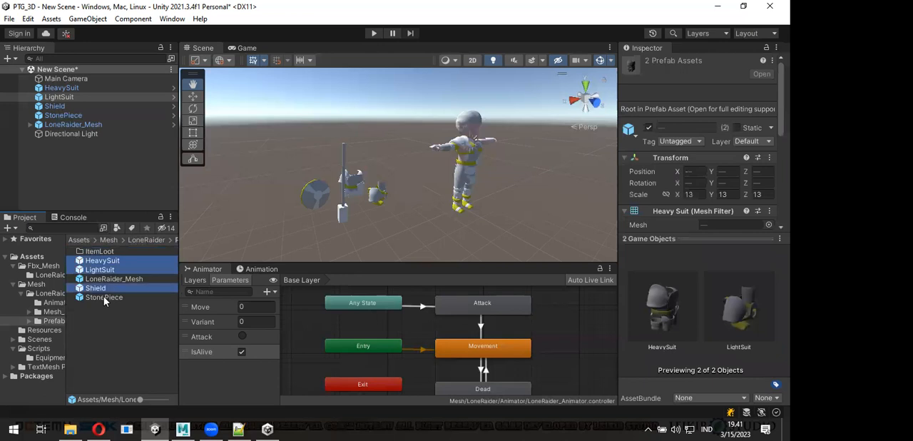
left_click(103, 297, "ctrl")
left_click_drag(107, 269, 105, 252)
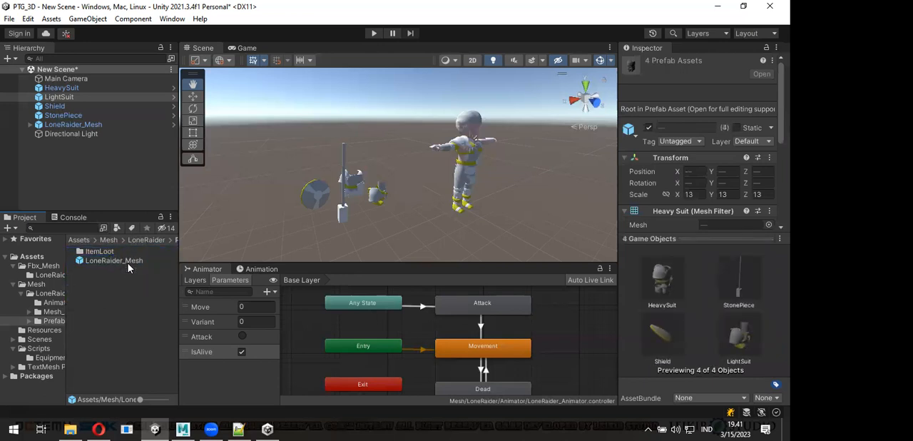
- Set up a package export of the Mesh folder that includes every item under LoneRaider
left_click(57, 293)
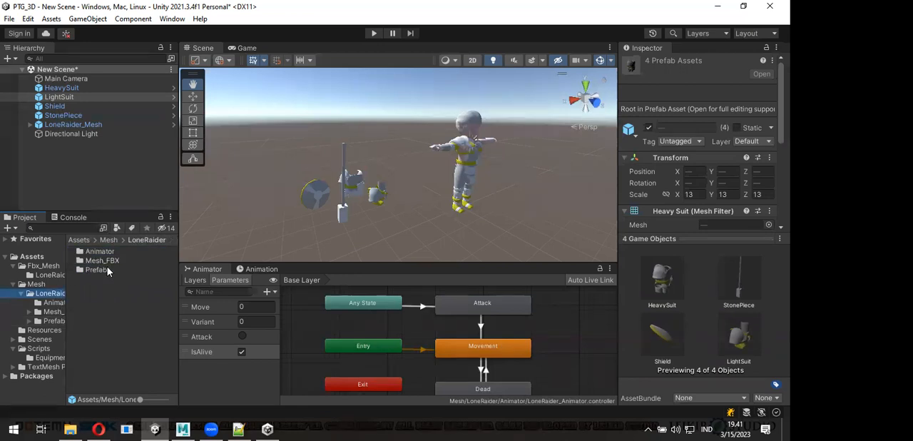
left_click(37, 284)
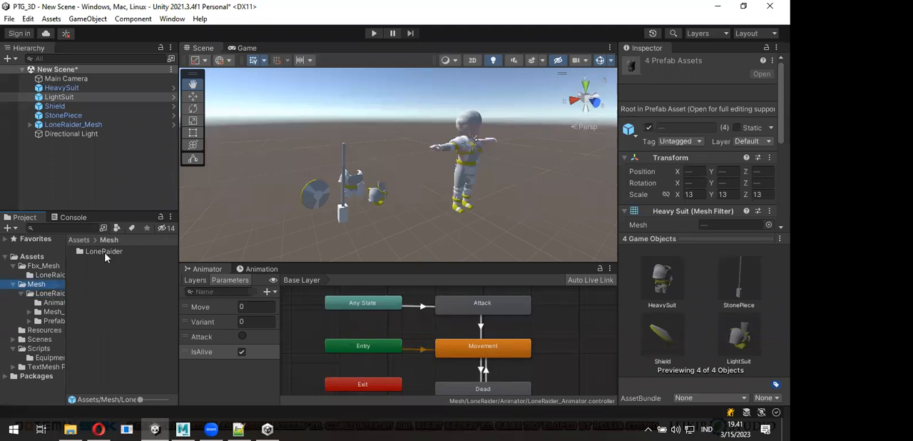
left_click(9, 18)
mouse_move(25, 22)
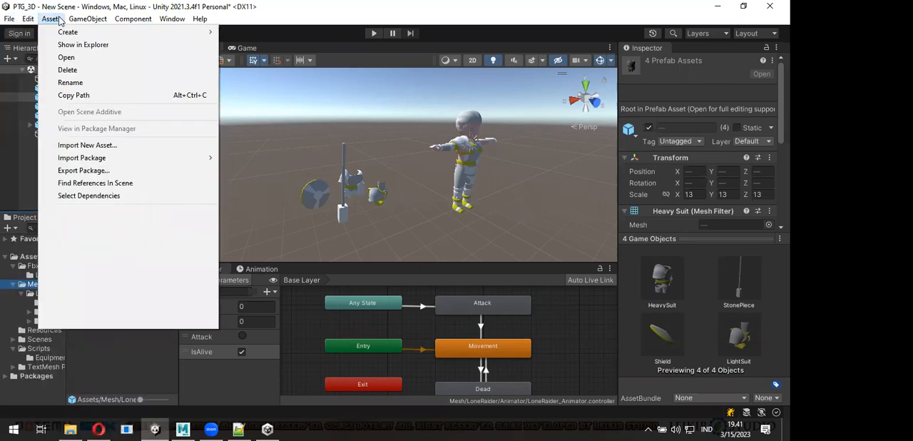
left_click(105, 173)
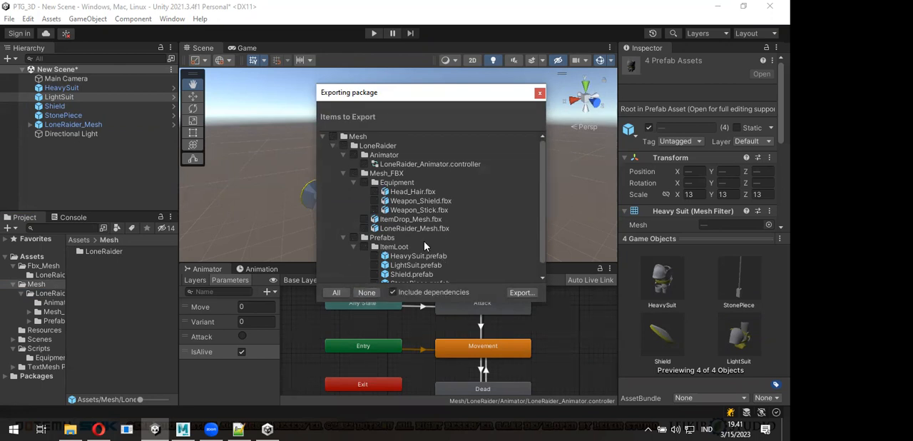
left_click(343, 146)
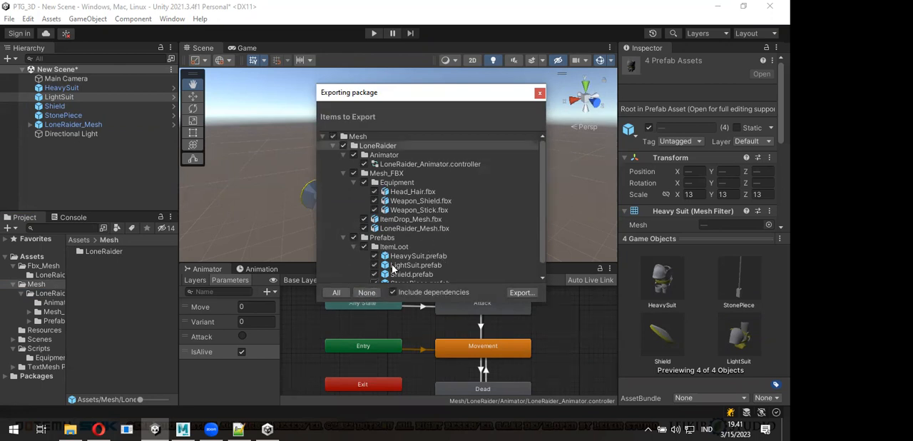
scroll(393, 268, "down", 1)
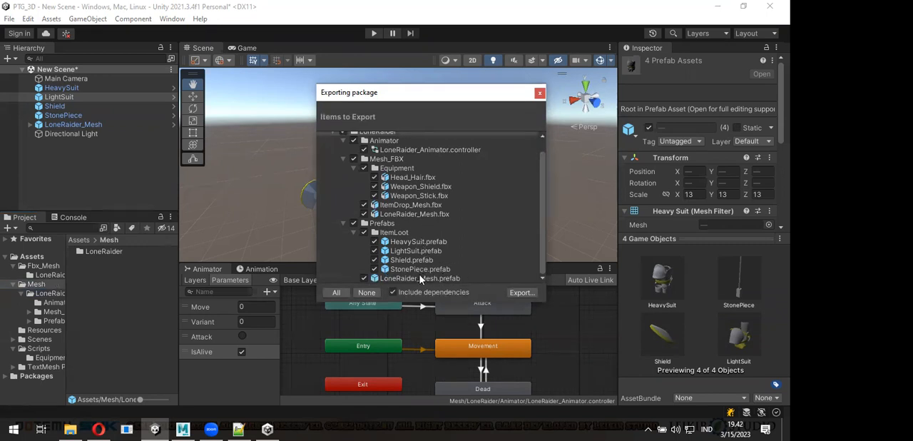
- Export the package to the GitHub folder on drive E under the file name LoneRaider
left_click(525, 296)
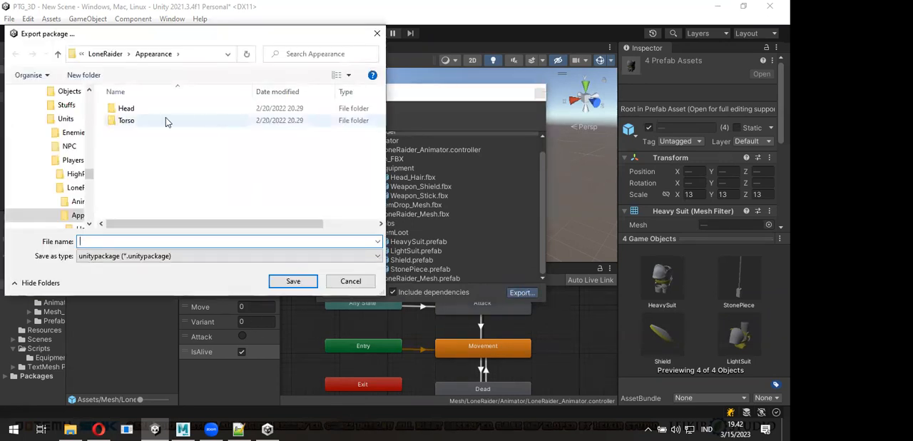
left_click_drag(89, 177, 89, 146)
left_click(63, 177)
left_click(64, 160)
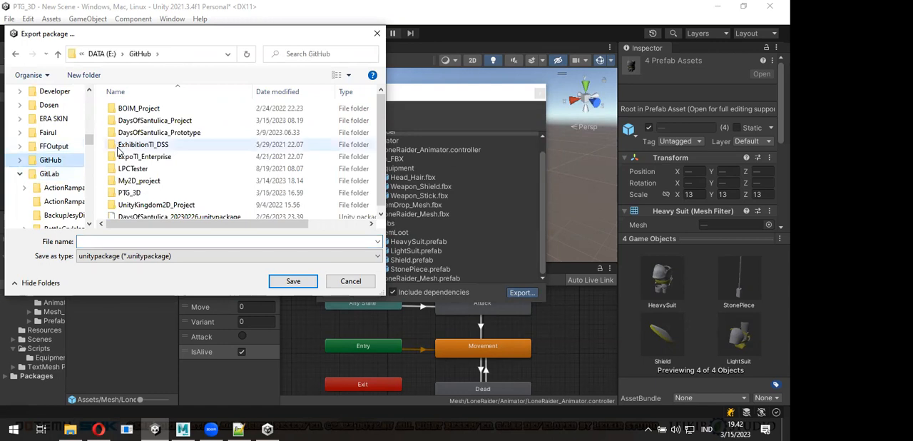
left_click(108, 242)
type("LoneRaider")
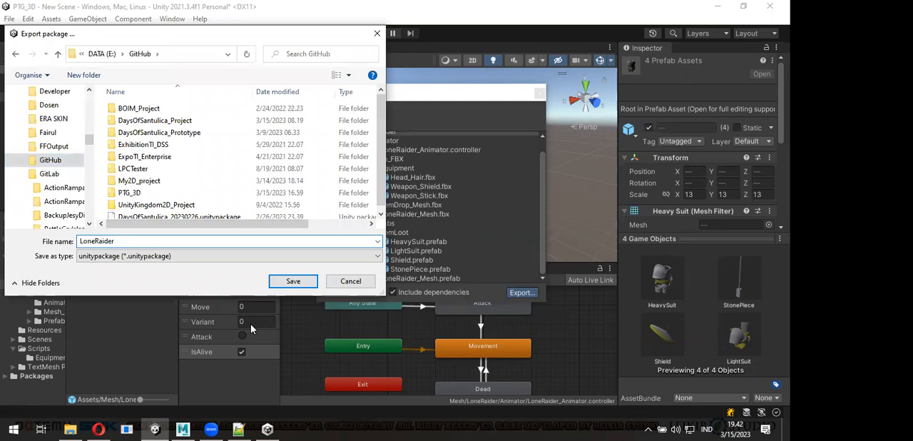
left_click(287, 282)
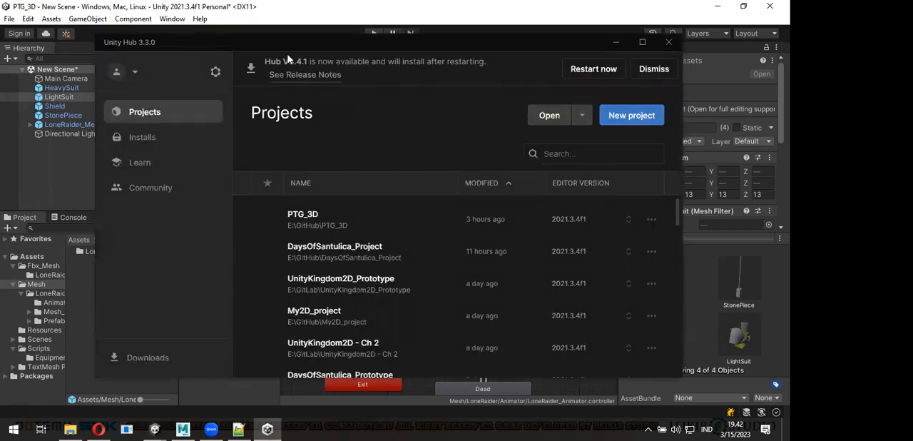
- Close the Unity Hub window and check the file size of LoneRaider.unitypackage in File Explorer
left_click(669, 42)
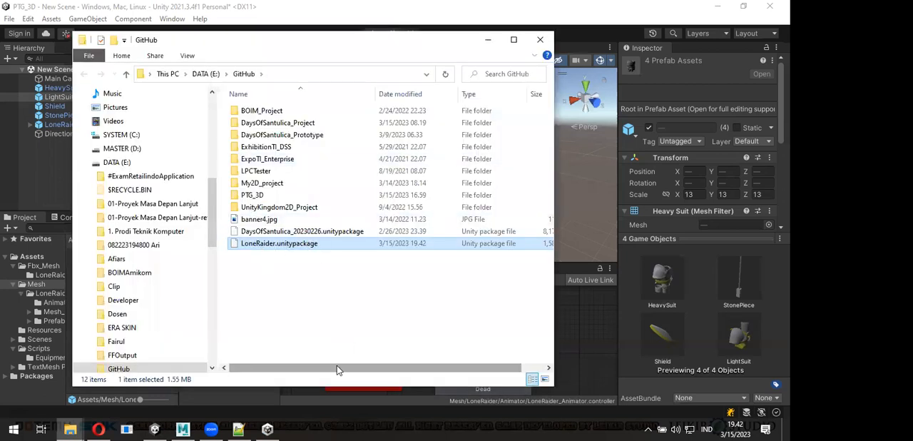
left_click_drag(338, 364, 398, 369)
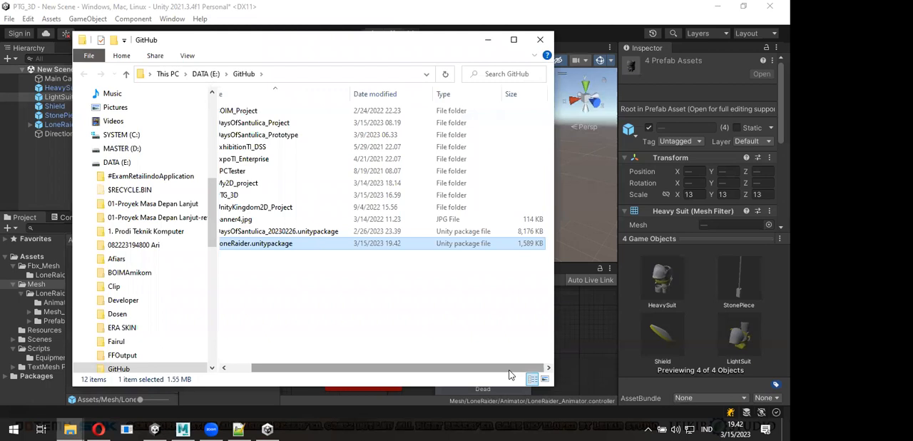
left_click_drag(499, 370, 478, 371)
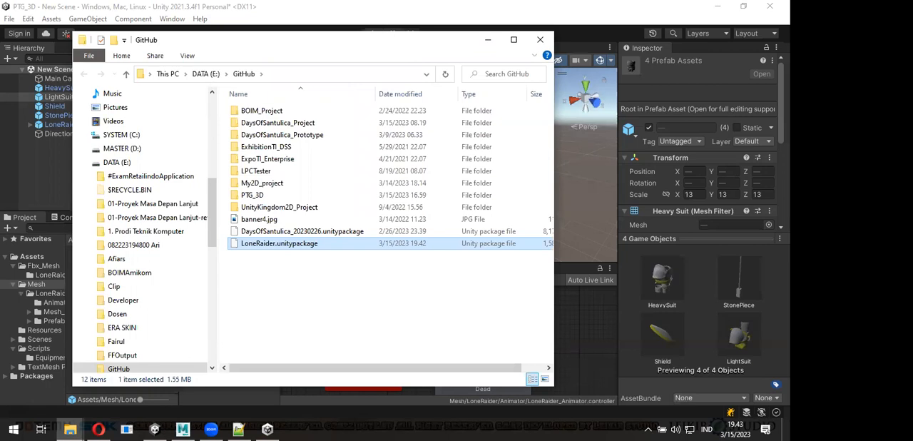
- Switch to Unity Hub and look through the project list, comparing names, locations and editor versions
key("alt+Tab")
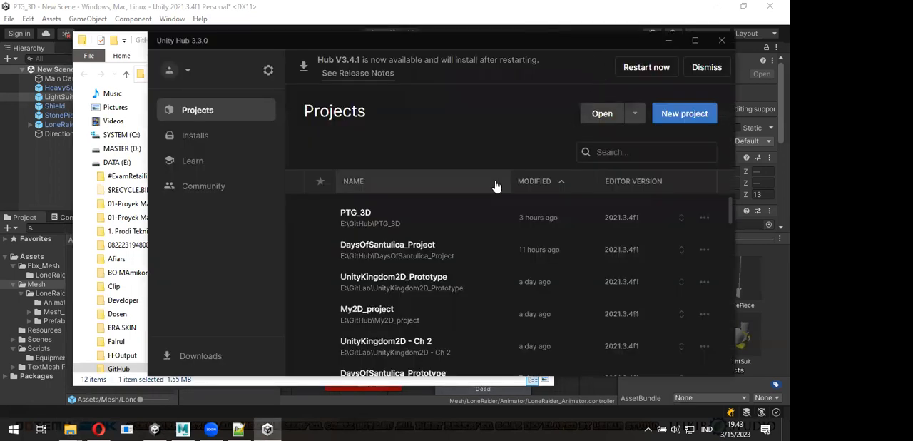
scroll(473, 252, "down", 3)
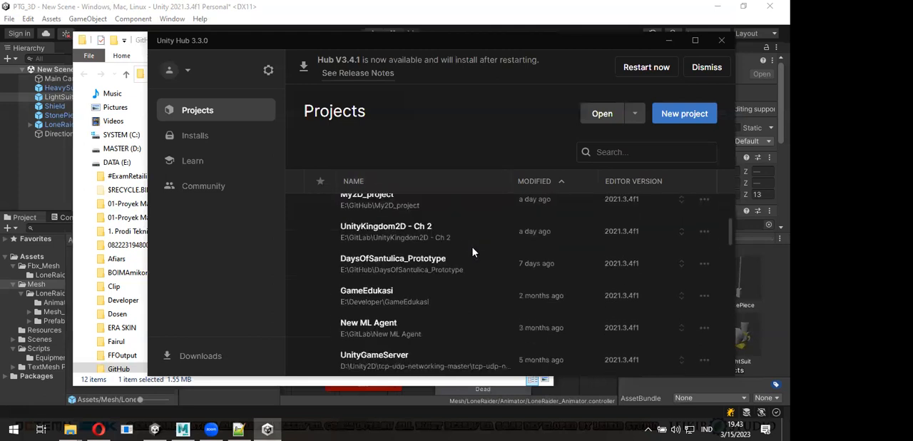
scroll(472, 252, "up", 1)
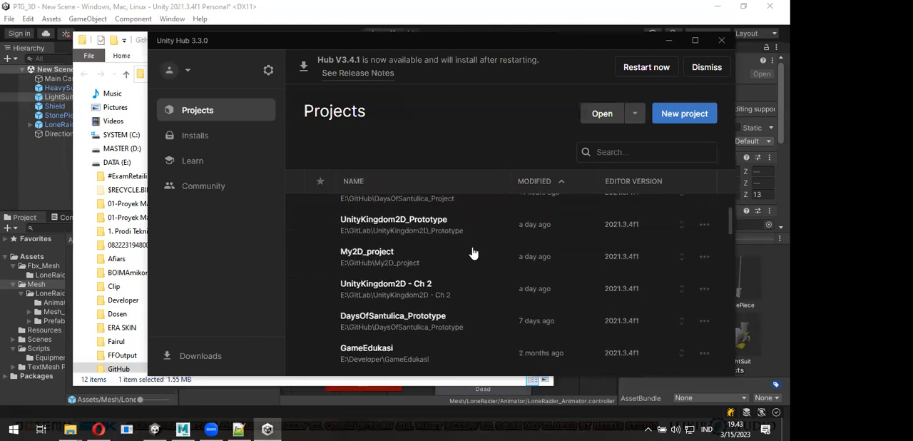
scroll(472, 252, "up", 2)
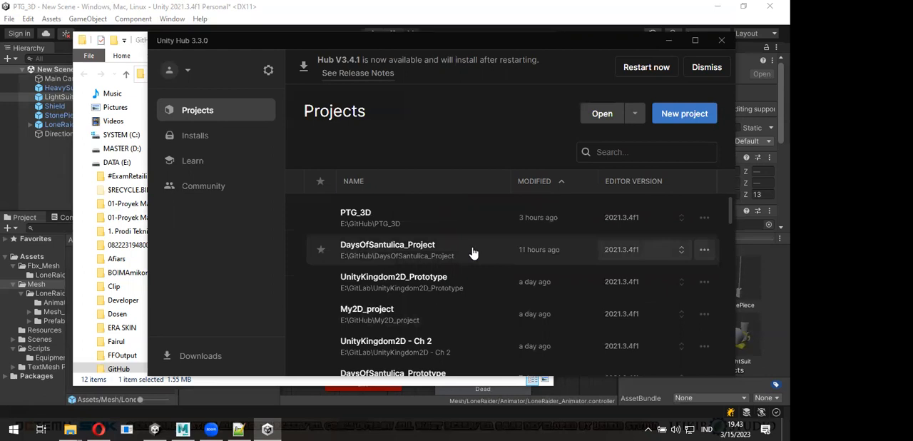
scroll(497, 277, "down", 2)
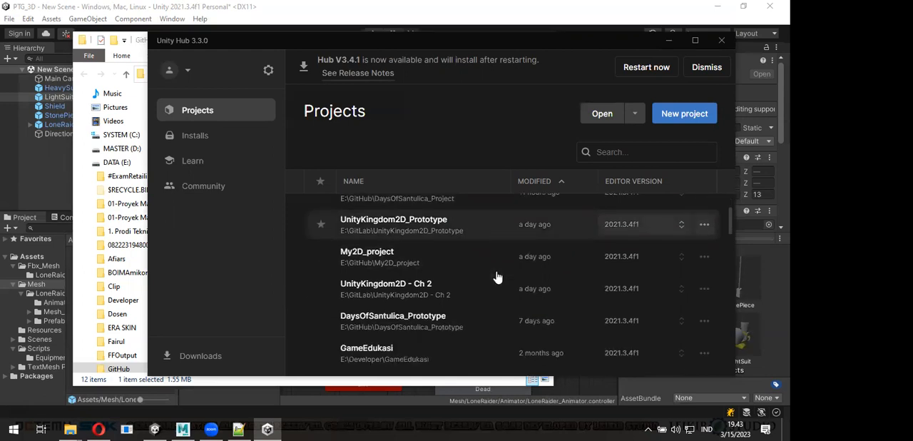
scroll(497, 277, "down", 3)
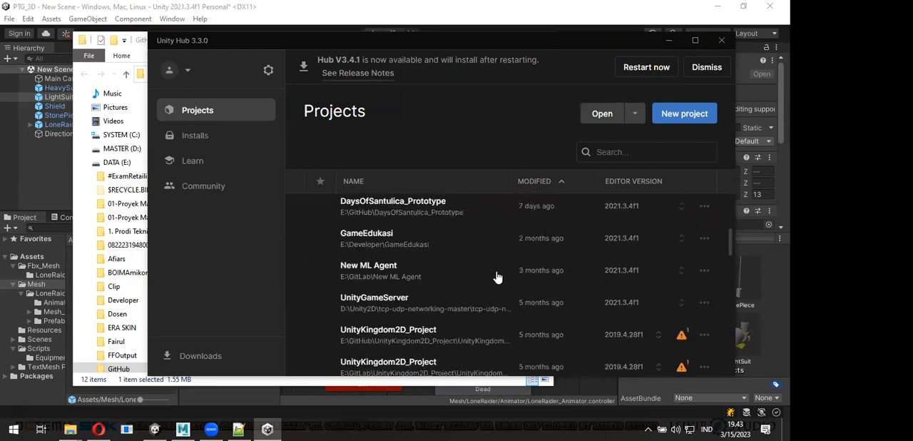
scroll(497, 277, "down", 3)
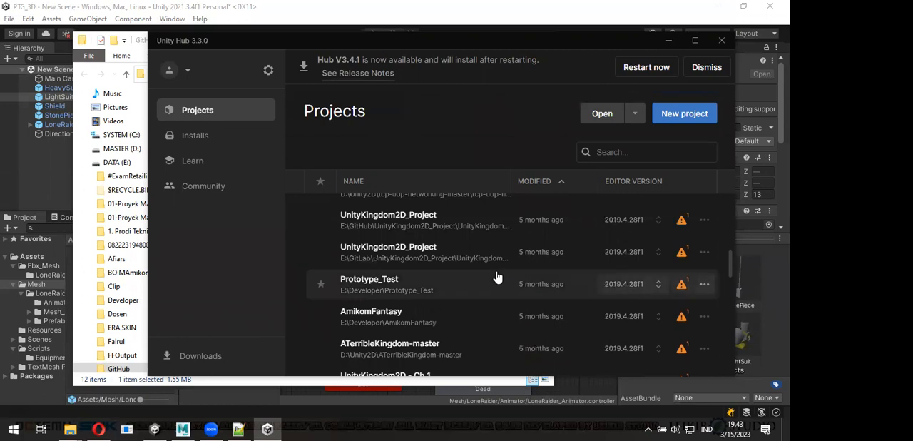
scroll(497, 277, "up", 2)
scroll(498, 277, "up", 4)
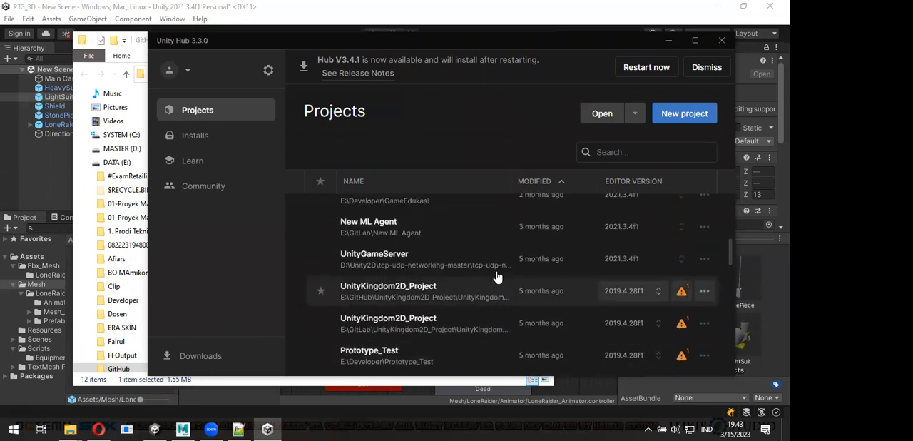
scroll(498, 277, "up", 4)
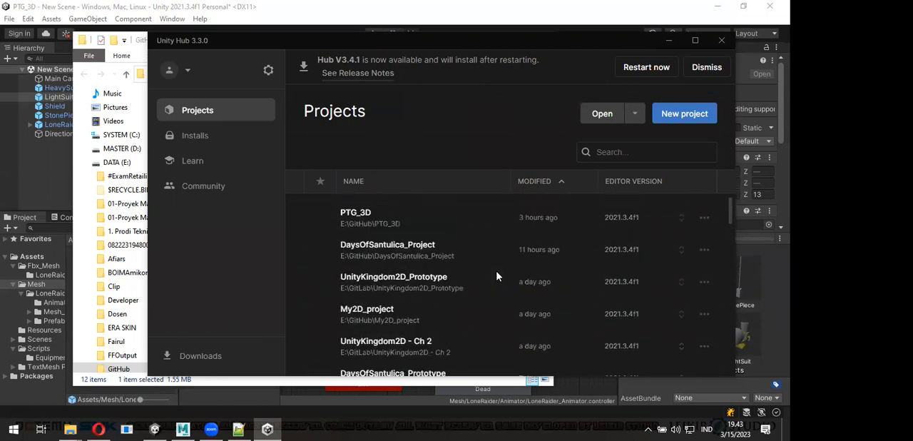
left_click(427, 240)
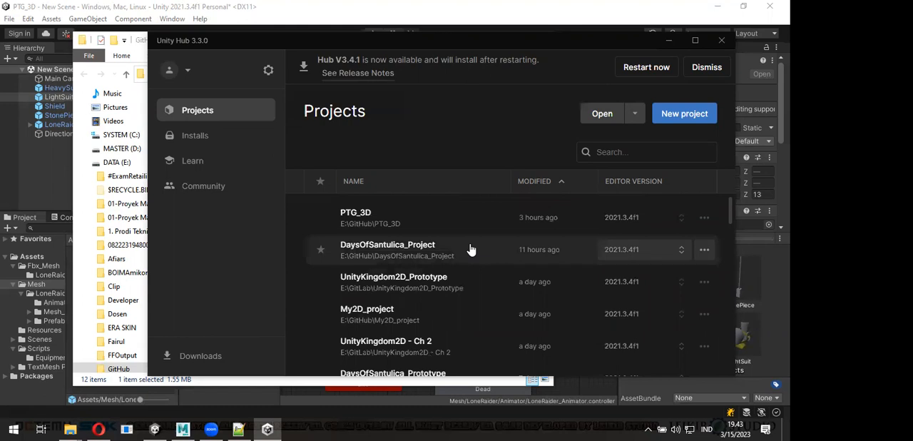
scroll(471, 249, "down", 4)
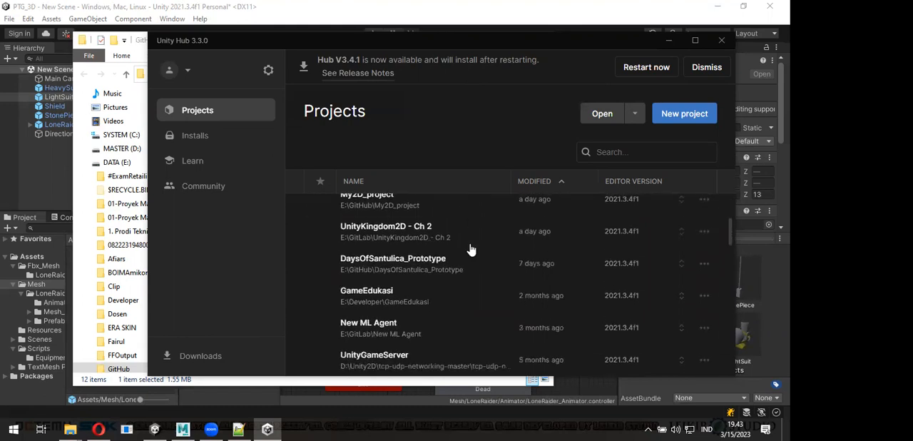
scroll(470, 249, "down", 2)
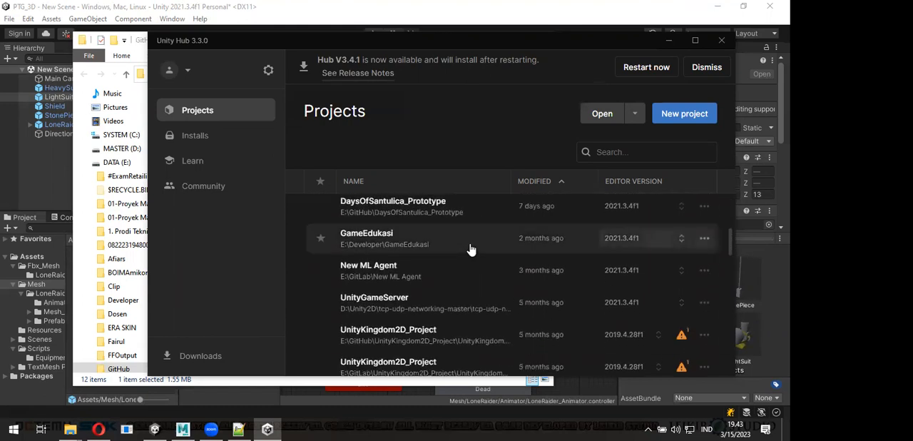
scroll(470, 249, "down", 4)
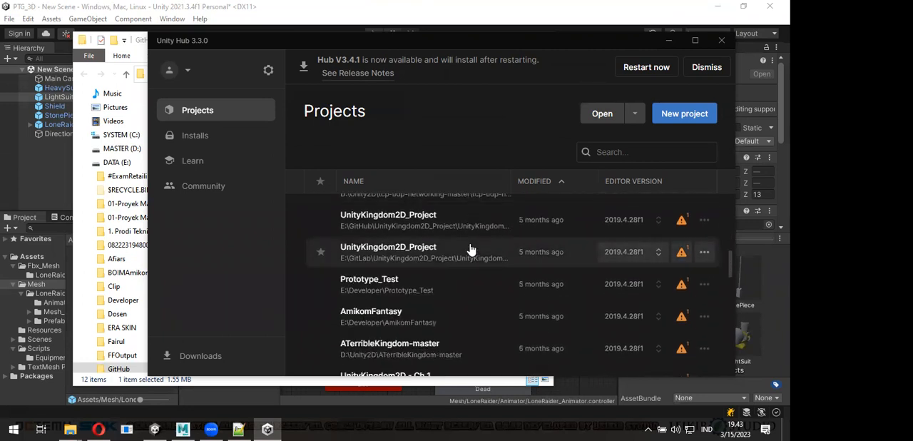
scroll(464, 291, "down", 4)
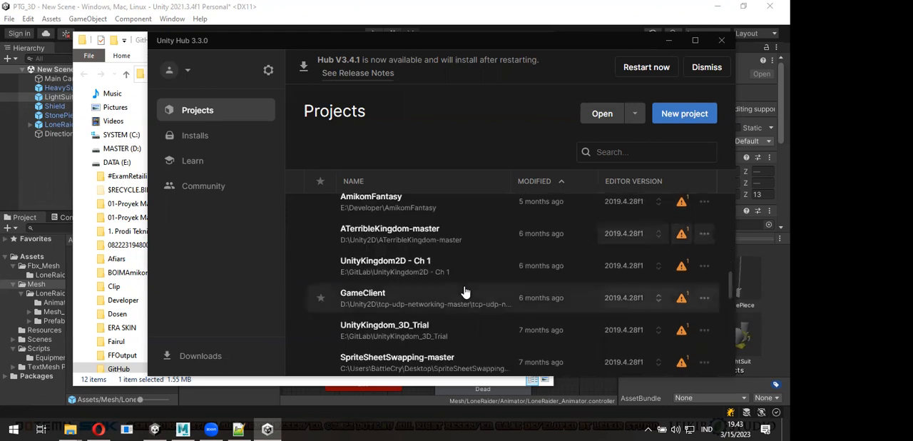
scroll(464, 291, "down", 6)
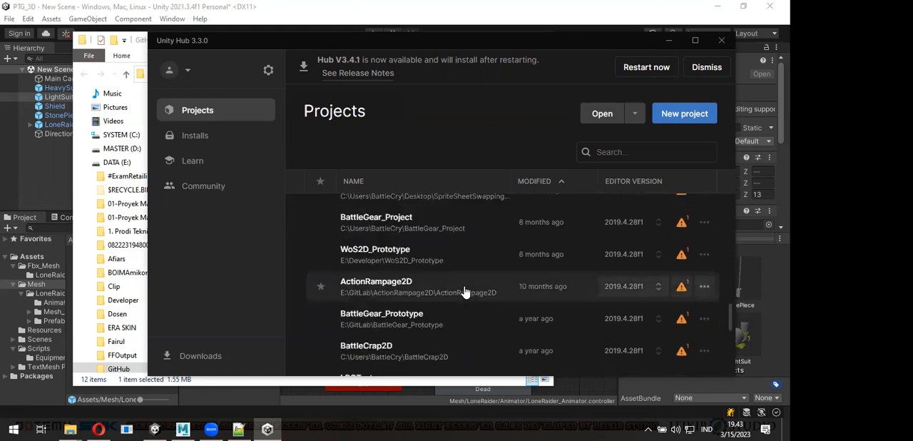
scroll(464, 292, "up", 15)
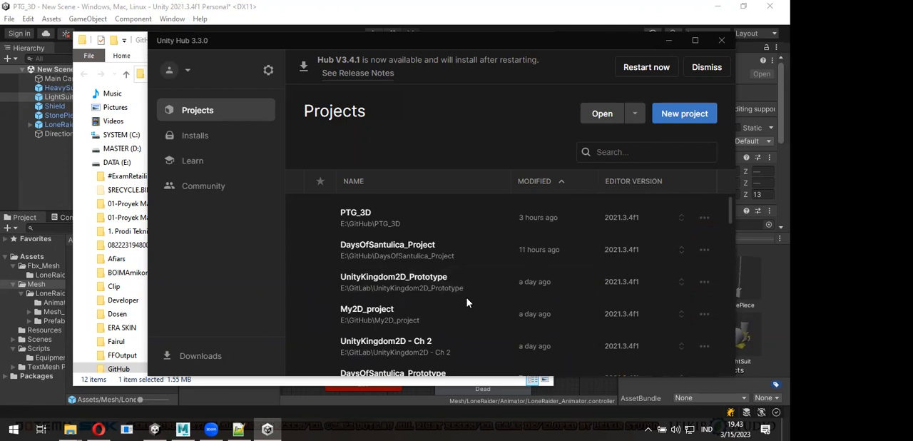
scroll(467, 303, "down", 2)
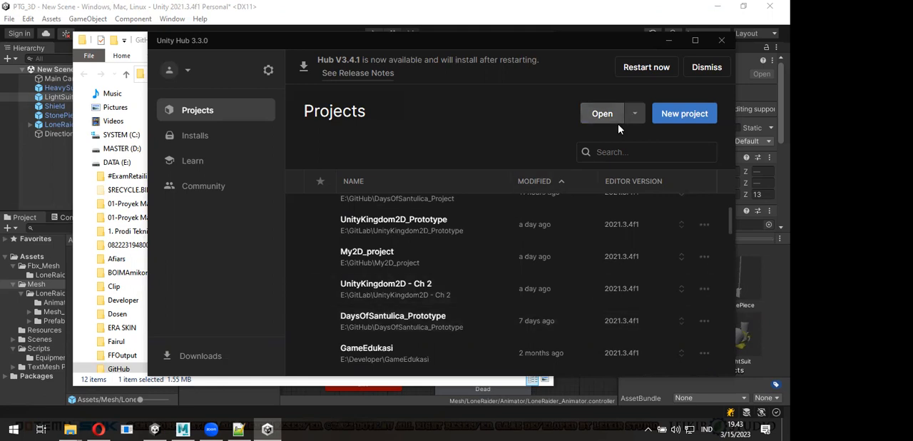
- Create a project from the 3D Core template, named My3Dproject, in E:\GitHub with editor version 2021.3.4f1
left_click(676, 114)
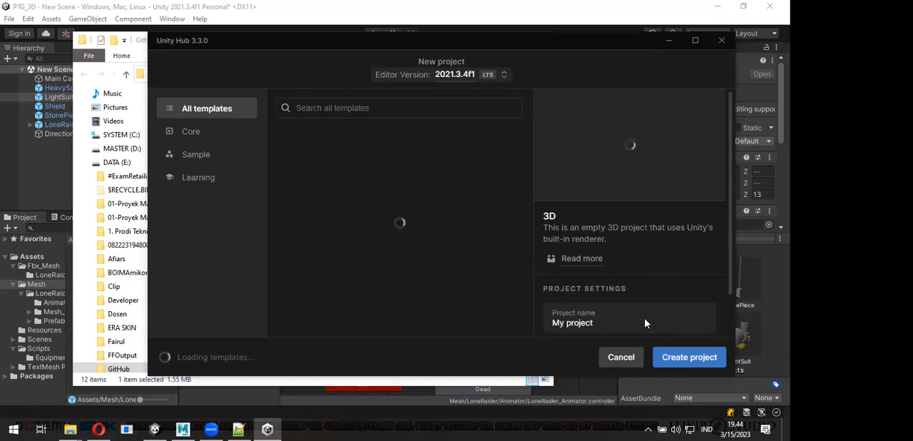
left_click(612, 314)
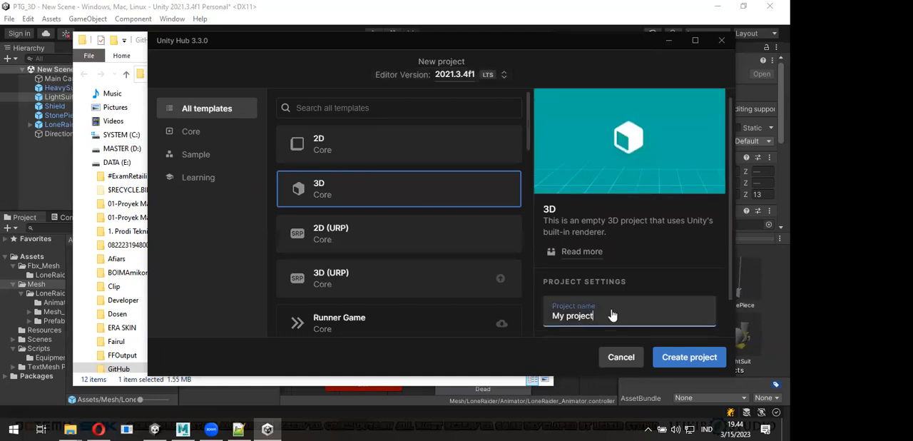
scroll(612, 315, "down", 1)
key("BackSpace")
type("3D")
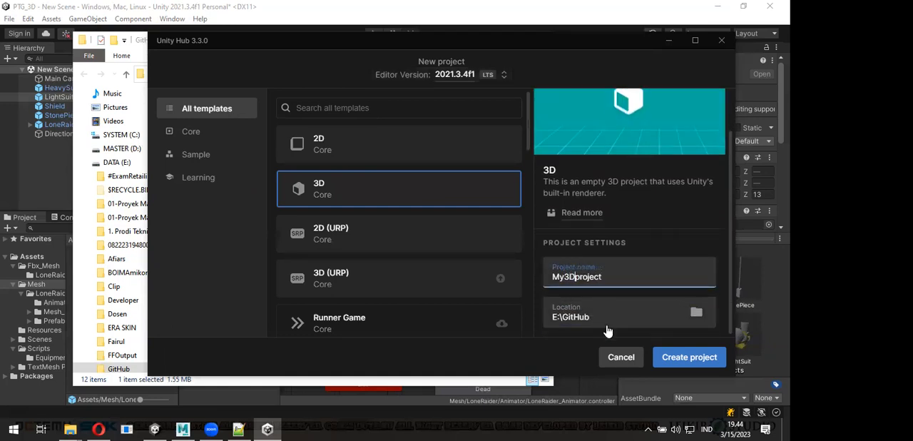
left_click(680, 364)
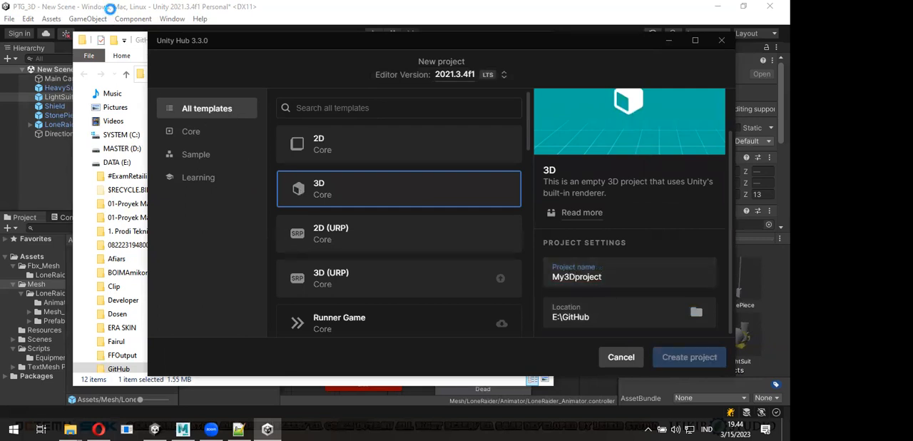
left_click(110, 9)
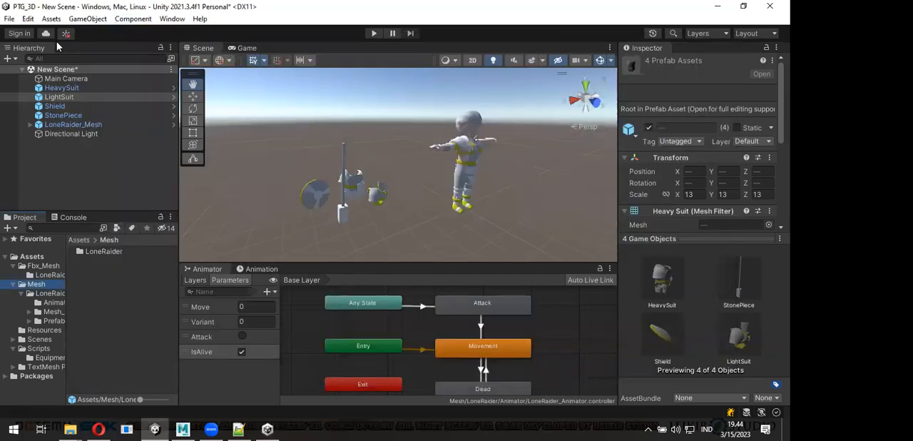
left_click(9, 19)
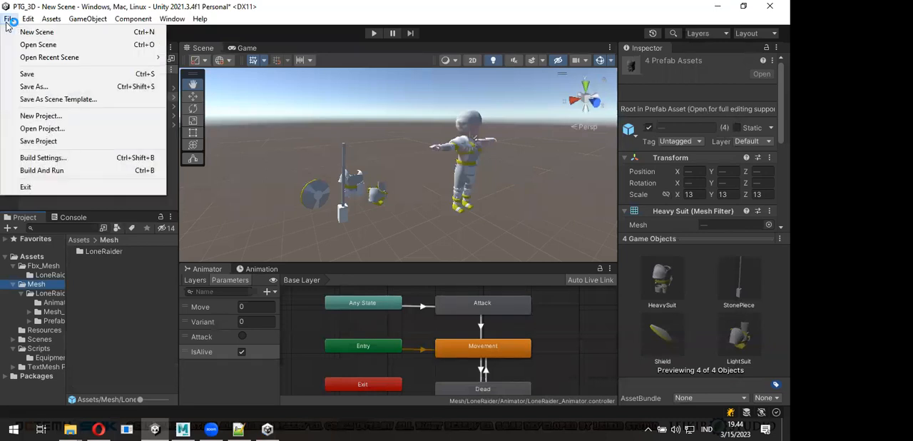
left_click(392, 148)
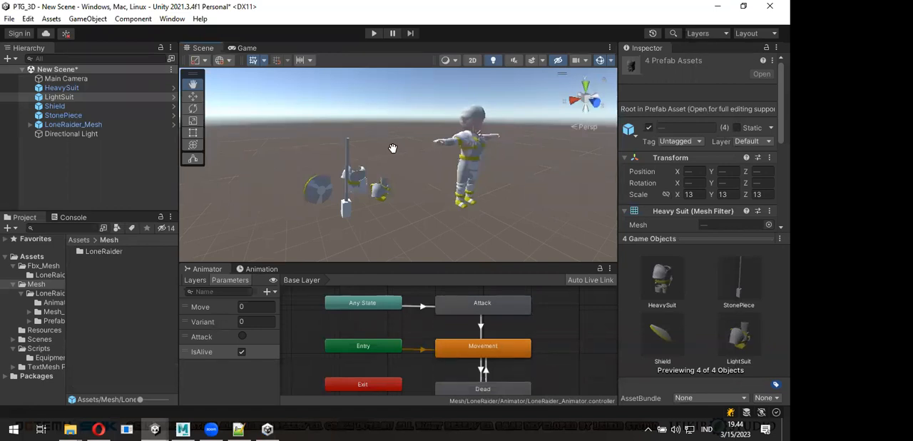
- Open the import dialog for a custom package in the PTG_3D project and cancel it
mouse_move(169, 428)
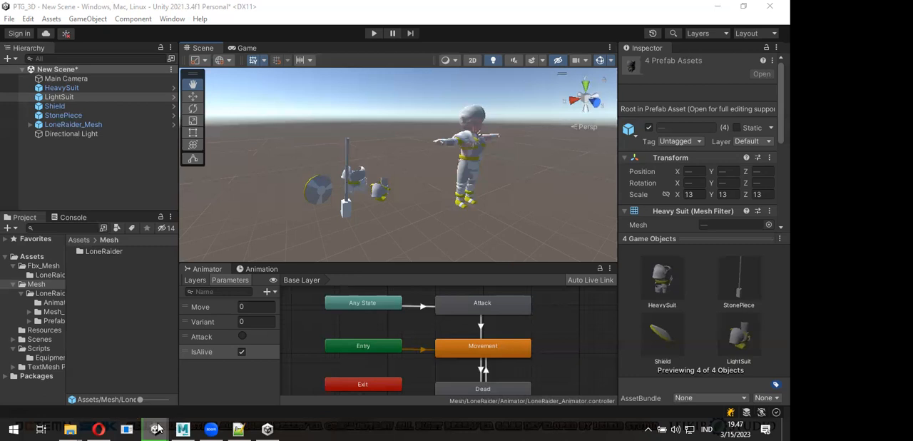
mouse_move(156, 428)
left_click(183, 378)
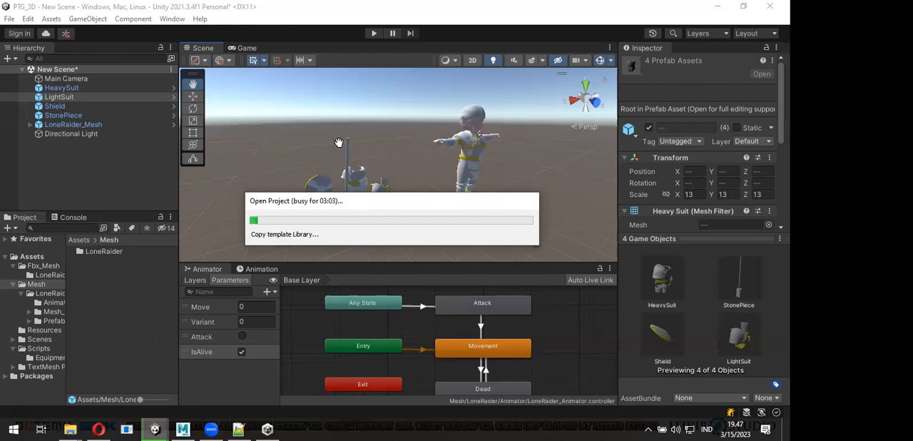
left_click(34, 19)
mouse_move(50, 19)
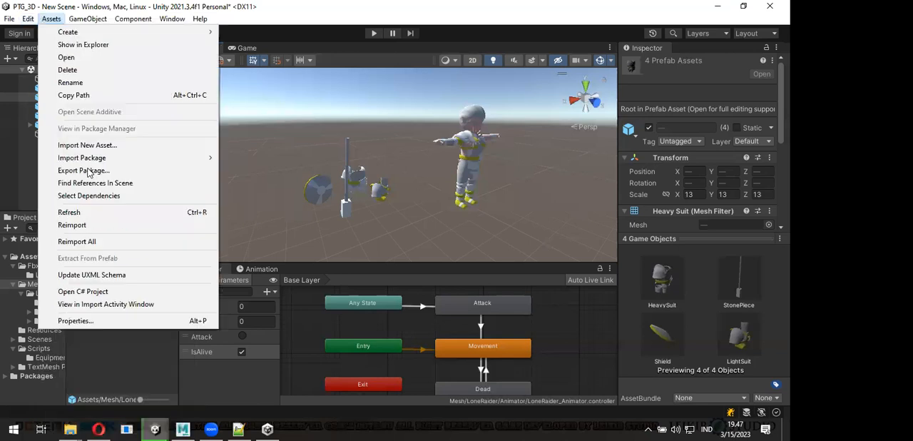
mouse_move(203, 161)
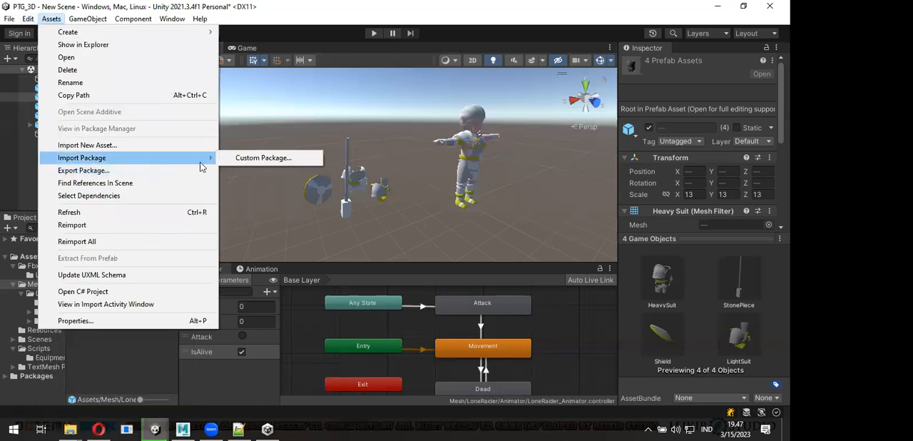
left_click(225, 160)
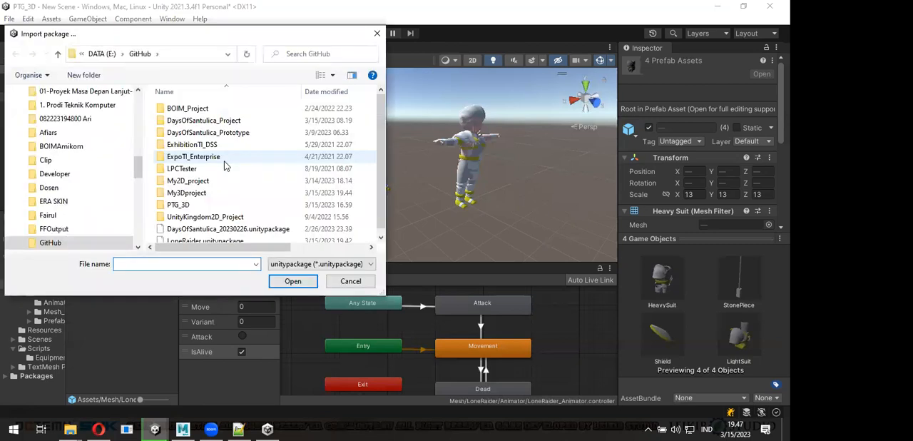
key("Escape")
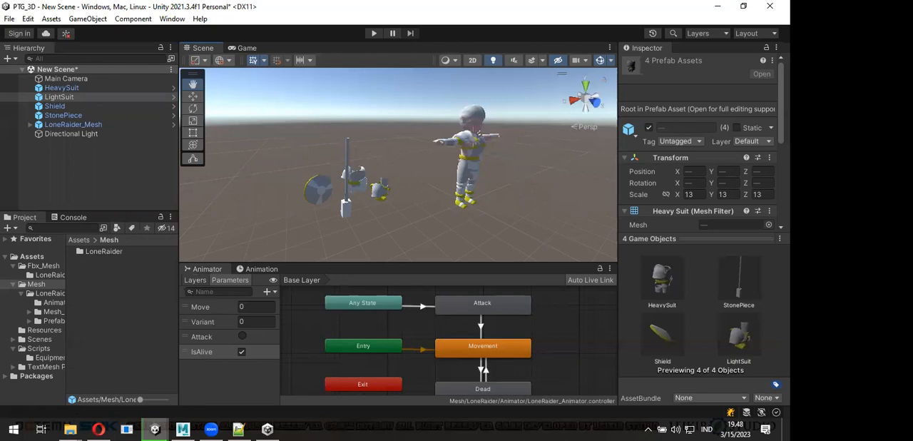
key("alt+Tab")
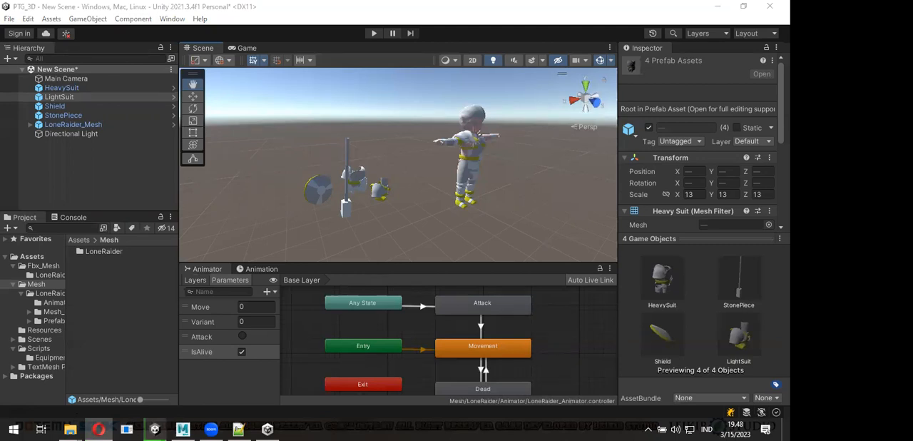
key("alt+Tab")
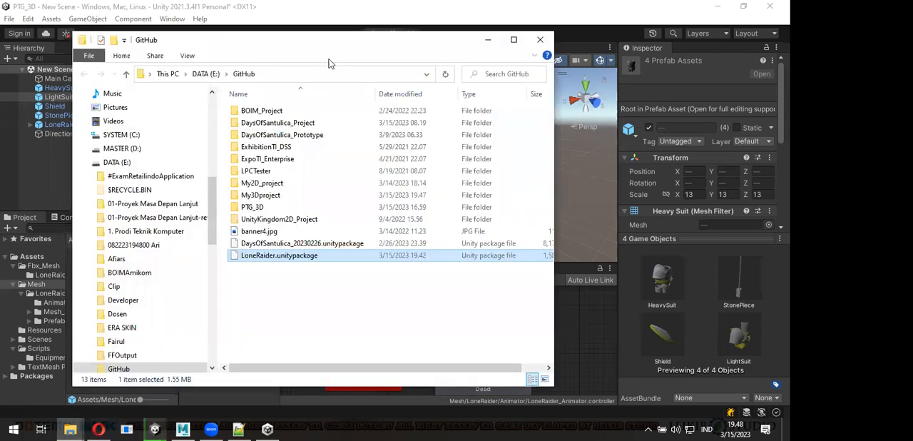
key("alt+Tab")
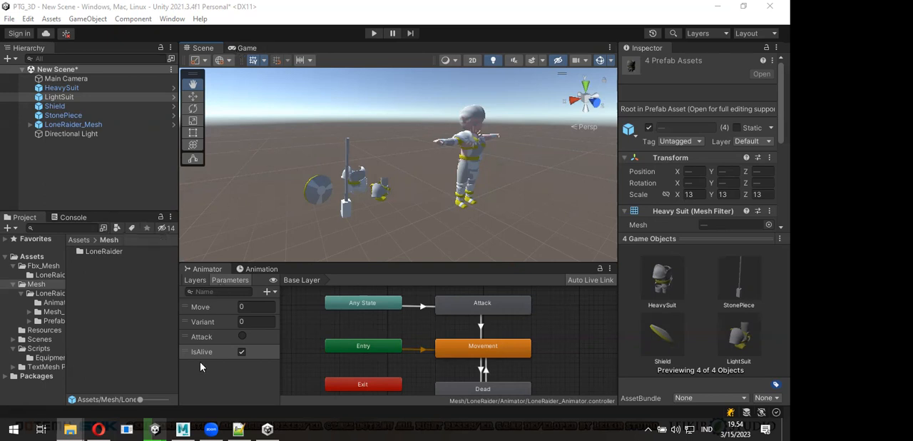
- Bring the PTG_3D editor to the front and enlarge the Animator area to fit its full state graph
mouse_move(163, 427)
left_click(225, 377)
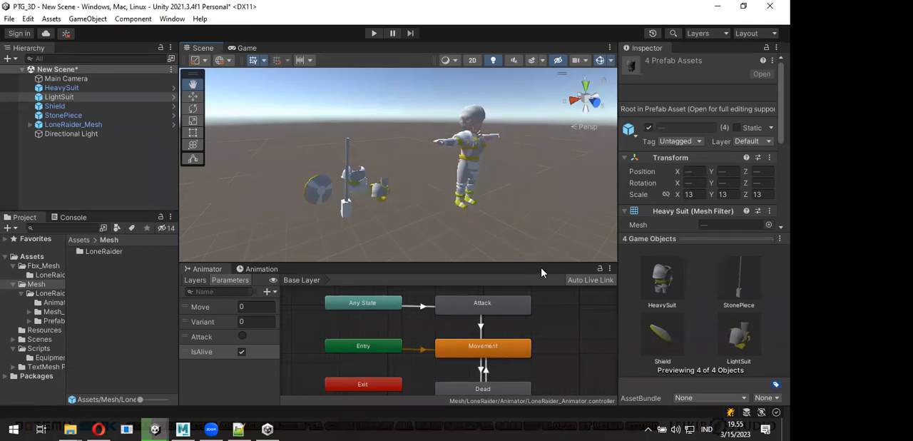
left_click_drag(542, 259, 548, 241)
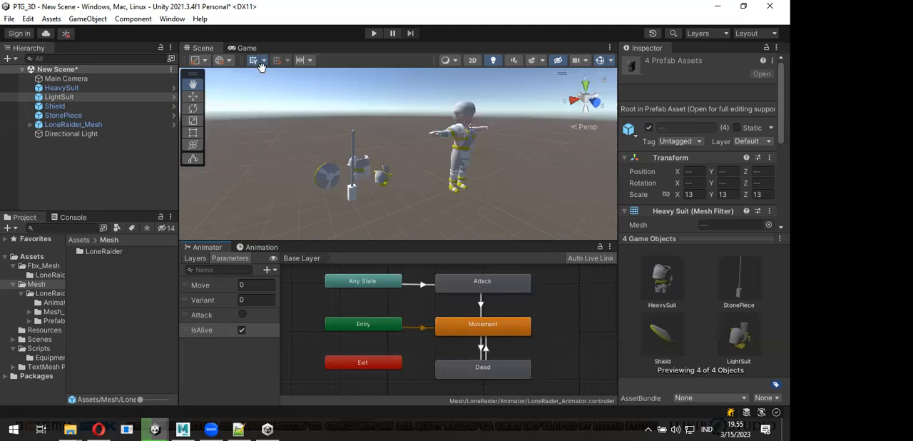
- Show the Bluetooth devices from the hidden system icons and check those icons again
left_click(649, 429)
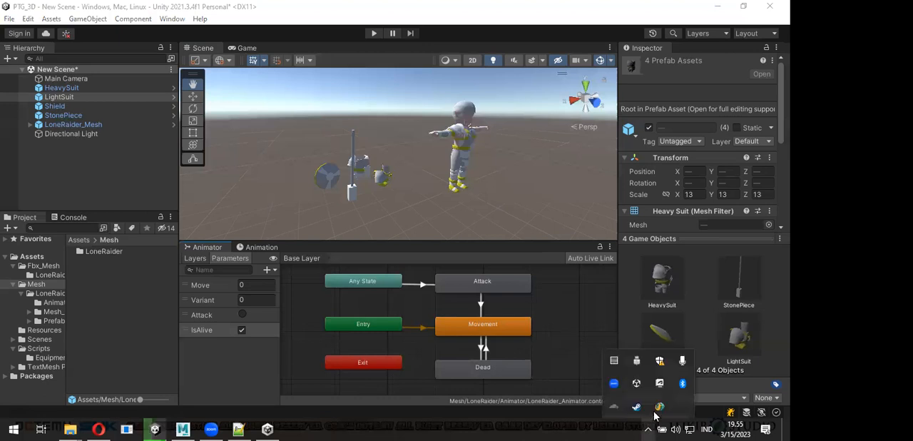
right_click(683, 386)
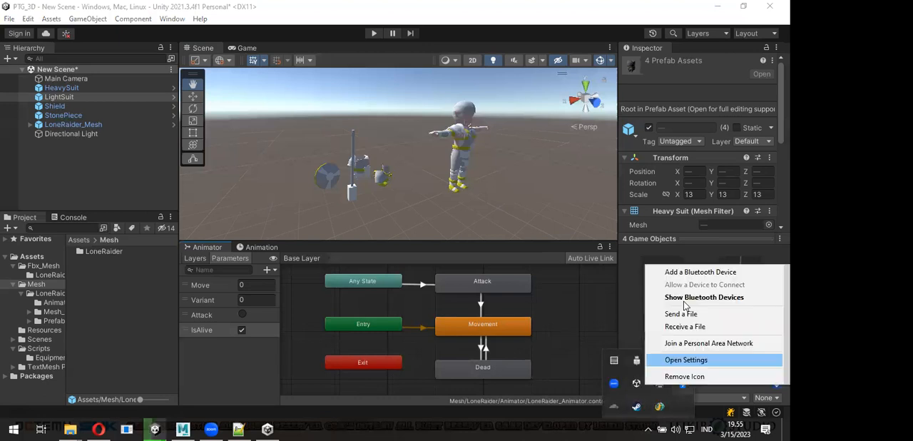
left_click(684, 301)
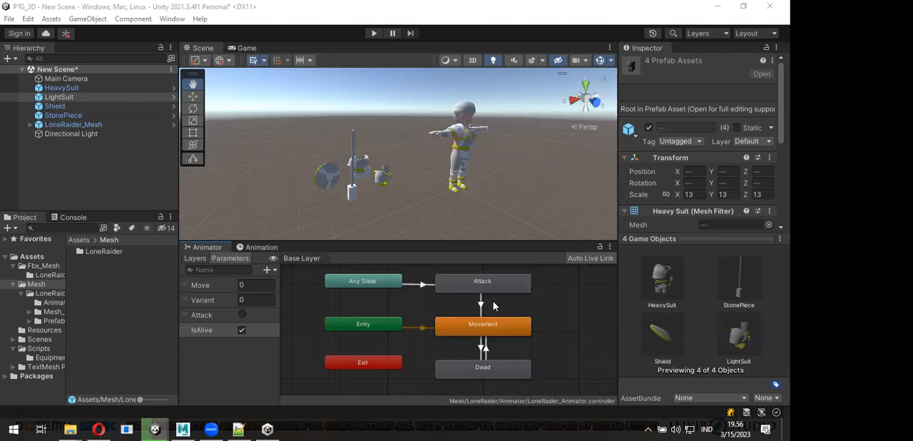
left_click(648, 429)
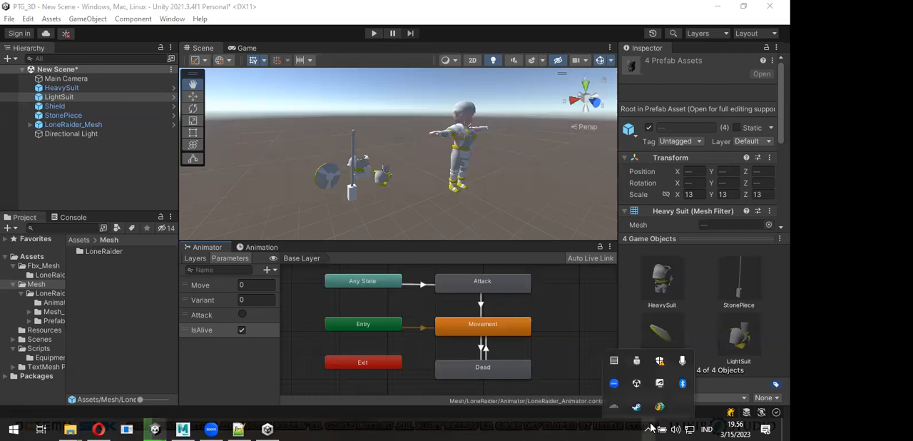
left_click(648, 429)
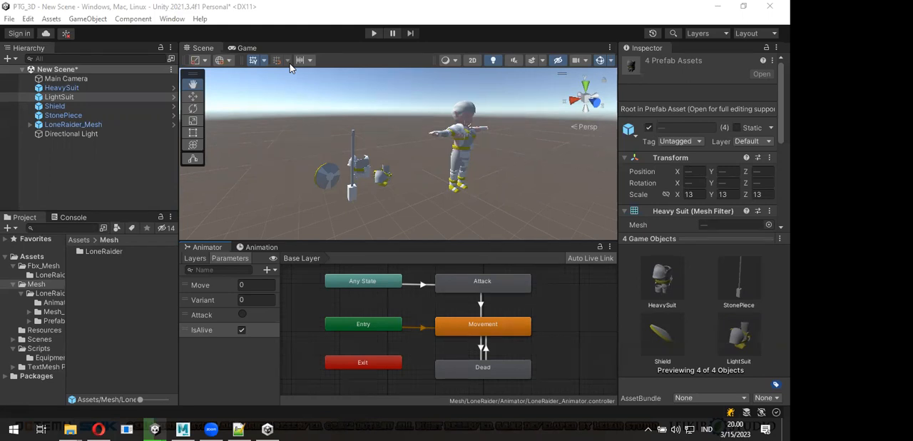
scroll(424, 131, "up", 4)
left_click_drag(489, 171, 458, 158, "alt")
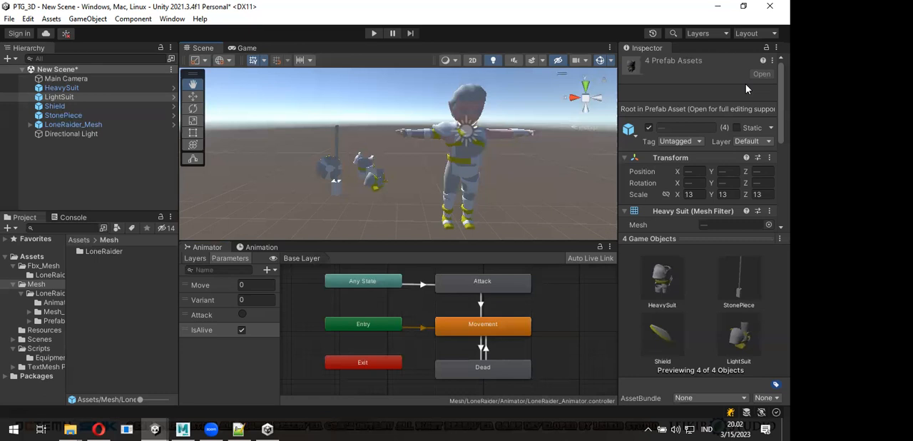
- Switch to the My3Dproject editor, dismiss the editor update check and maximise the window
left_click(163, 428)
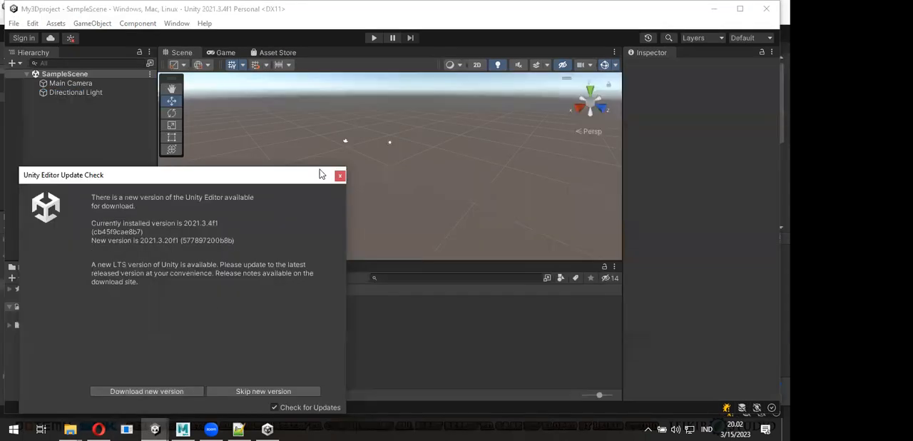
left_click(339, 176)
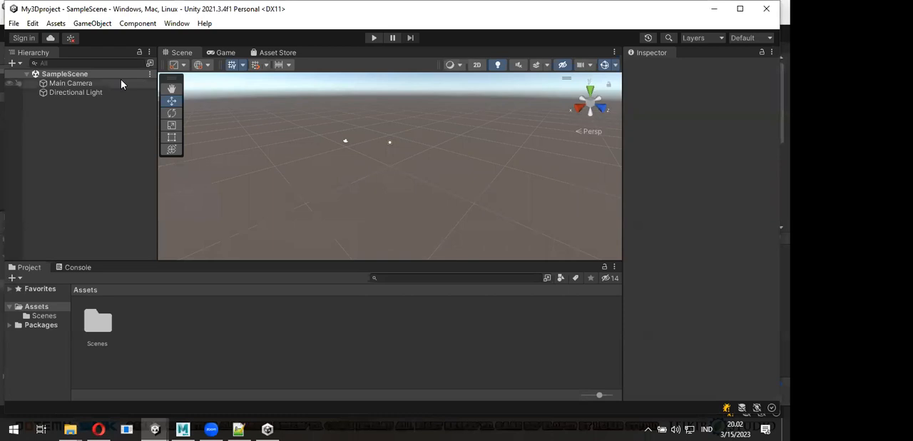
double_click(136, 9)
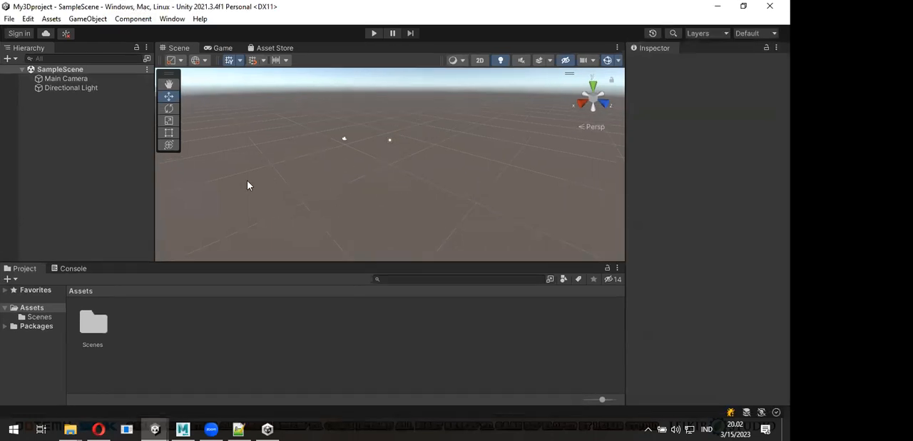
- Import all contents of the custom package LoneRaider.unitypackage from E:\GitHub into My3Dproject
left_click(50, 20)
mouse_move(112, 157)
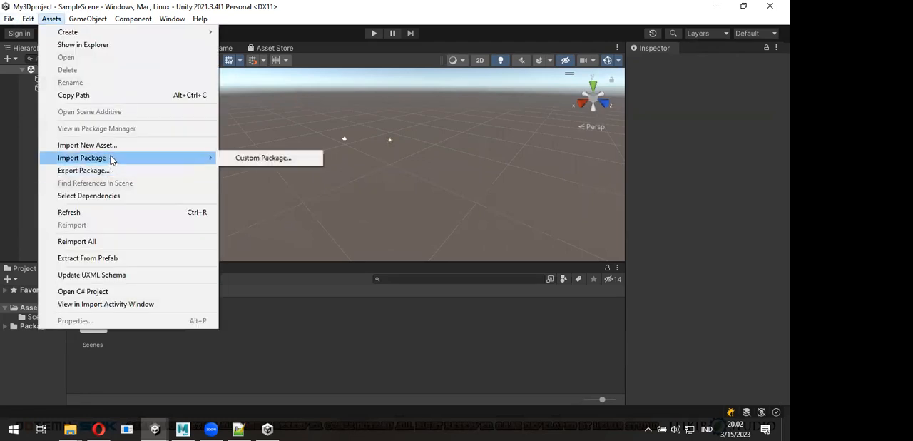
left_click(251, 159)
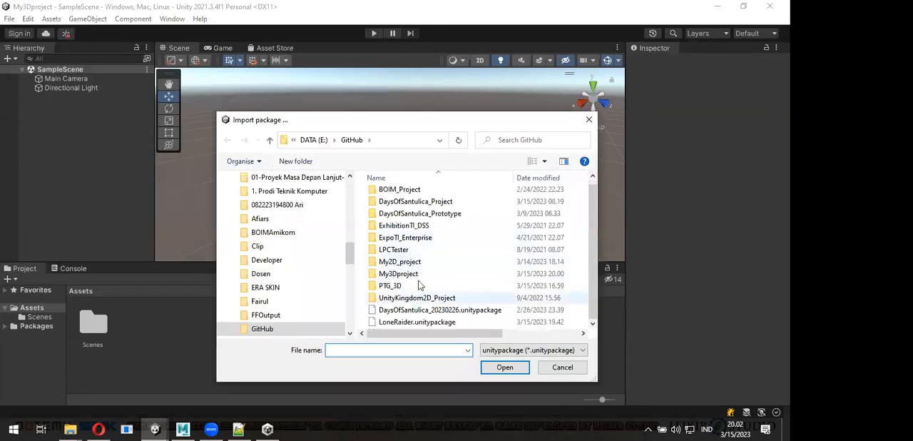
double_click(408, 322)
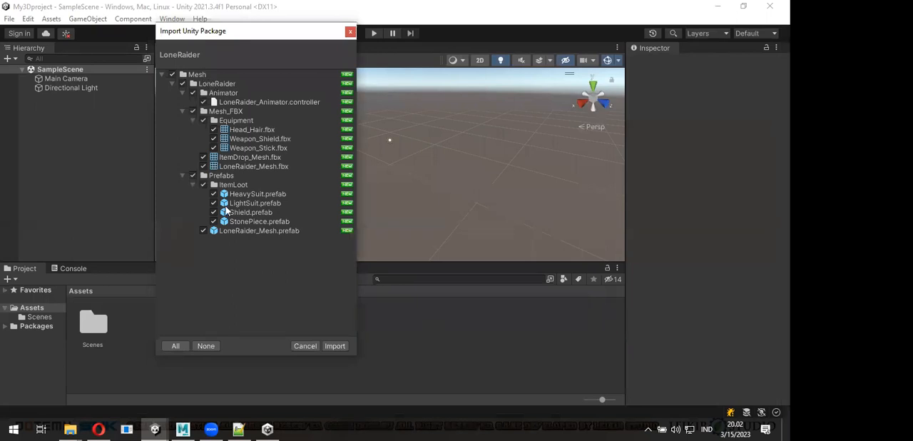
left_click(335, 346)
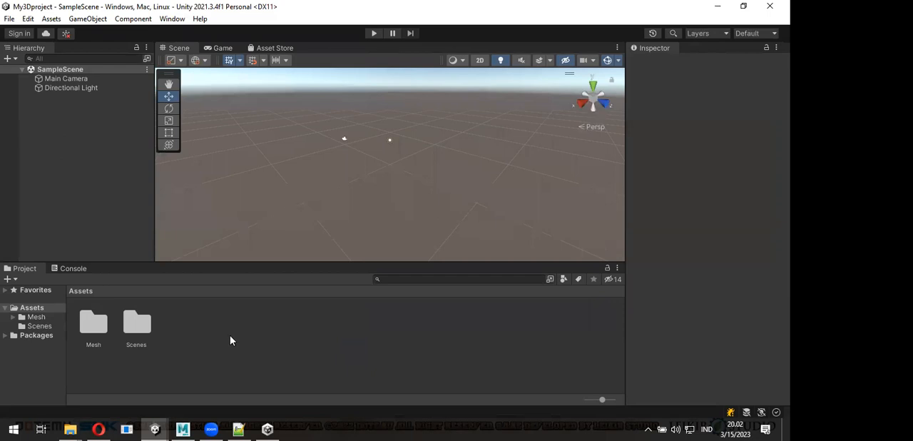
- Look through the imported Animator, Mesh_FBX and Prefabs folders inside Assets/Mesh/LoneRaider
left_click(93, 325)
double_click(96, 329)
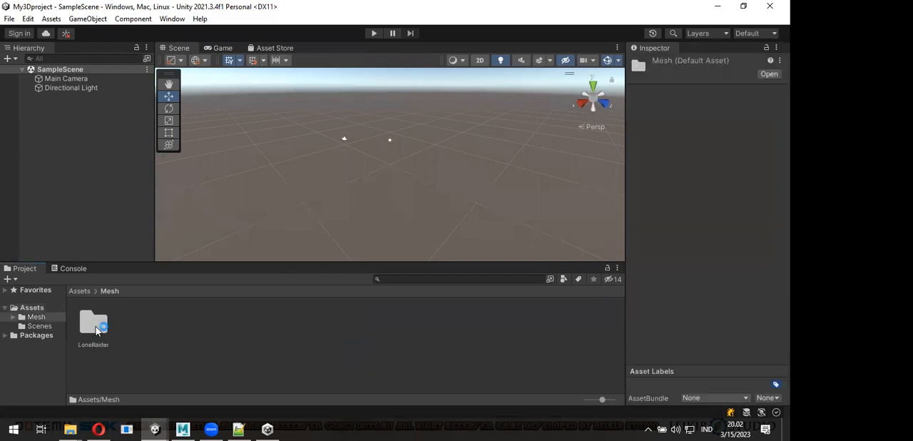
double_click(97, 328)
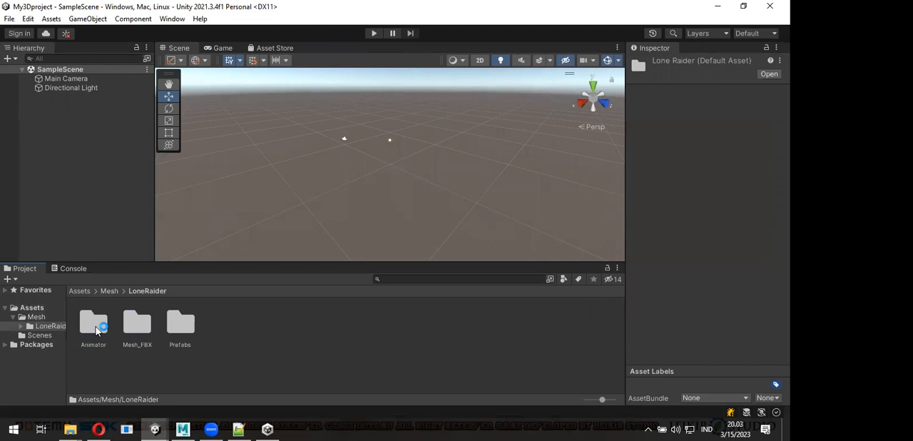
double_click(95, 326)
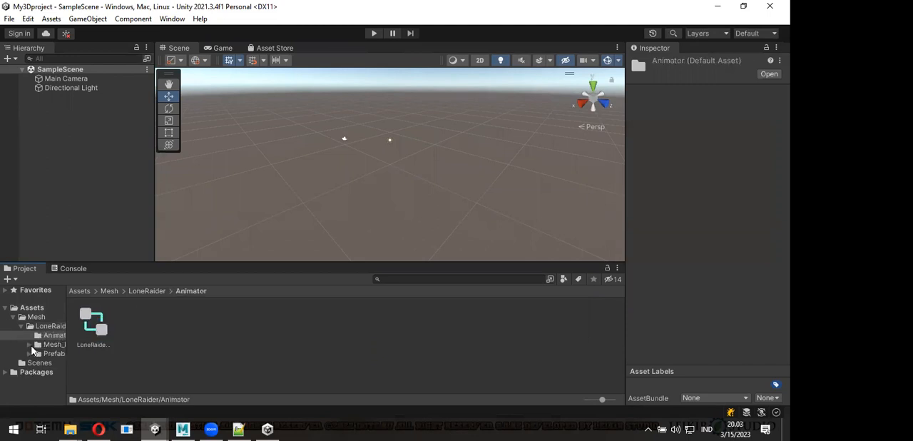
left_click(47, 344)
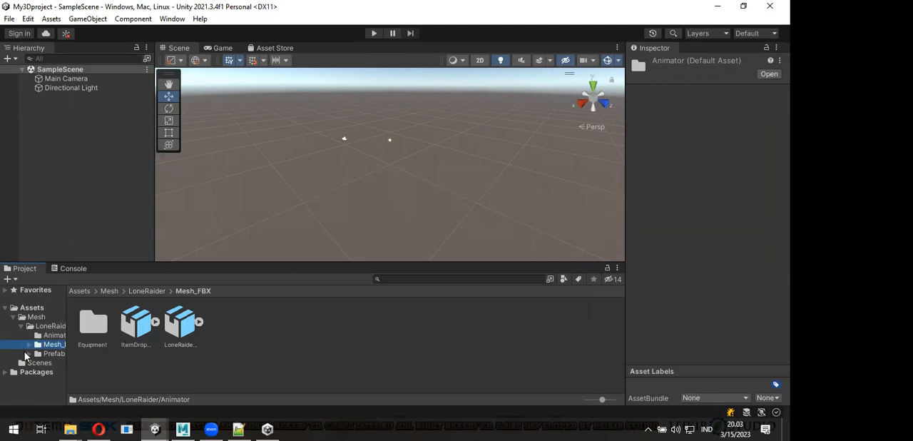
left_click(28, 354)
left_click(54, 354)
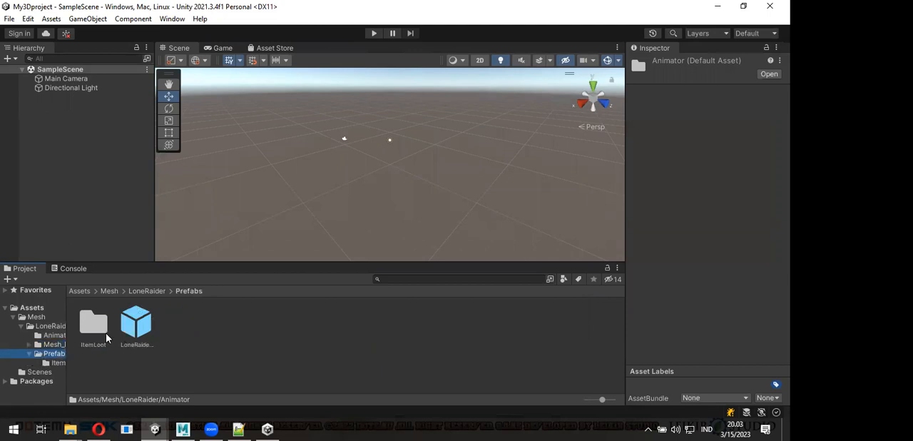
- Place the LoneRaider_Mesh prefab in the scene and review its Animator and Character Controller components
mouse_move(134, 331)
left_mouse_down()
mouse_move(91, 118)
mouse_move(384, 192)
left_mouse_up()
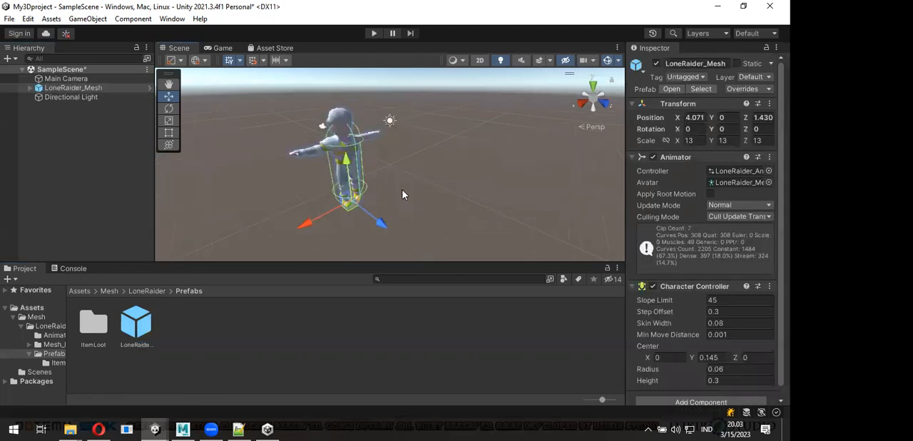
scroll(404, 194, "up", 3)
right_click_drag(428, 198, 350, 166)
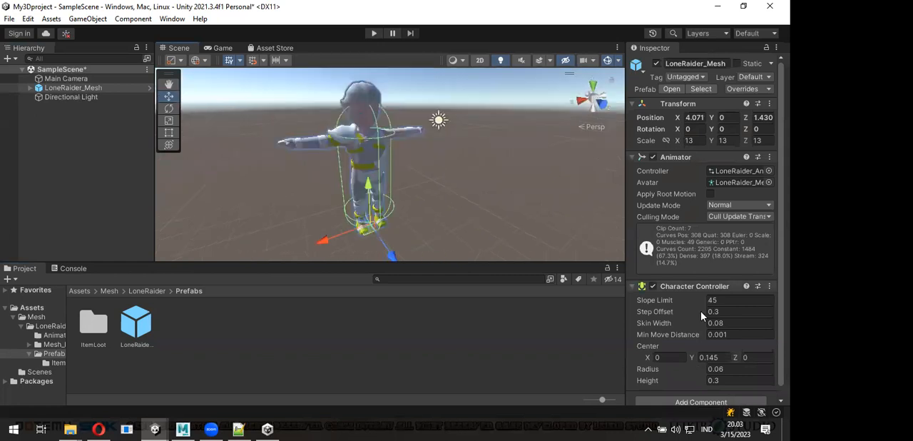
scroll(708, 210, "down", 1)
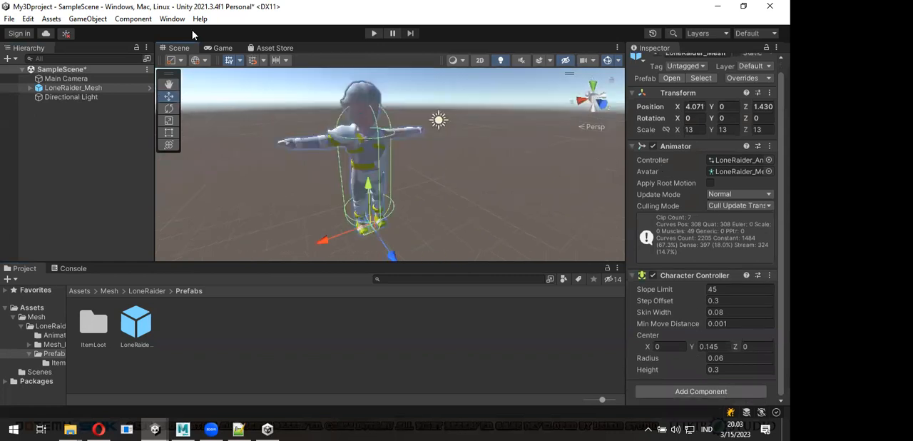
- Open the Animator window to view the character's state graph, and return to the Scene view
left_click(172, 19)
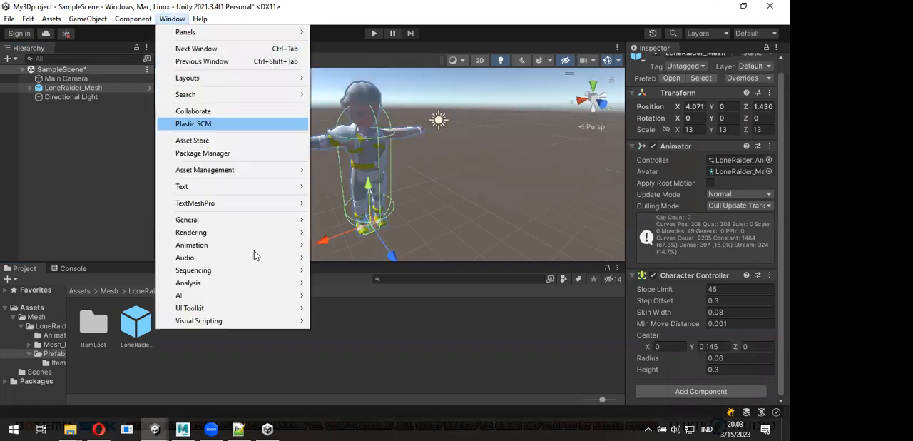
mouse_move(271, 244)
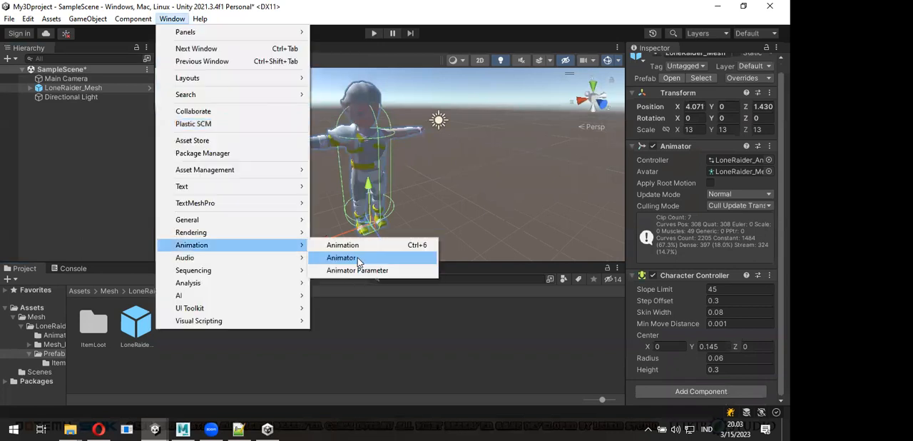
left_click(341, 258)
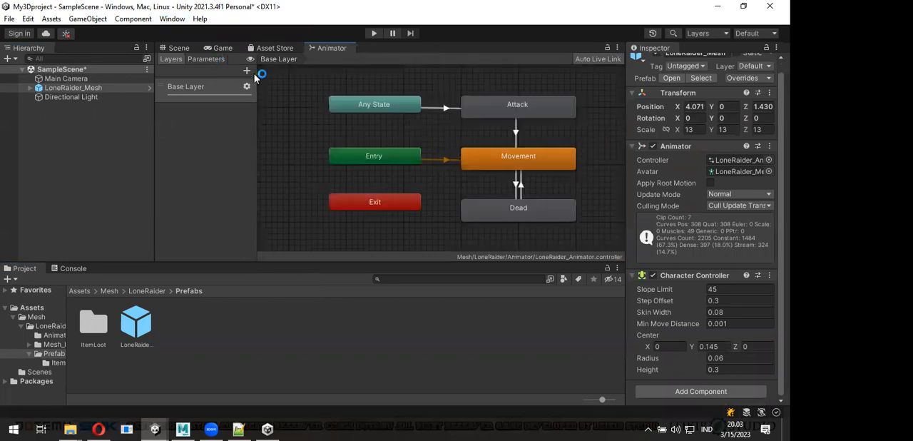
mouse_move(320, 48)
left_mouse_down()
mouse_move(313, 109)
mouse_move(330, 49)
left_mouse_up()
- Expand the LoneRaider_Mesh hierarchy through Body, Root and LowSpine down to the SlotMain and SlotSub objects under HighSpine
left_click(30, 87)
left_click(38, 107)
left_click(39, 98)
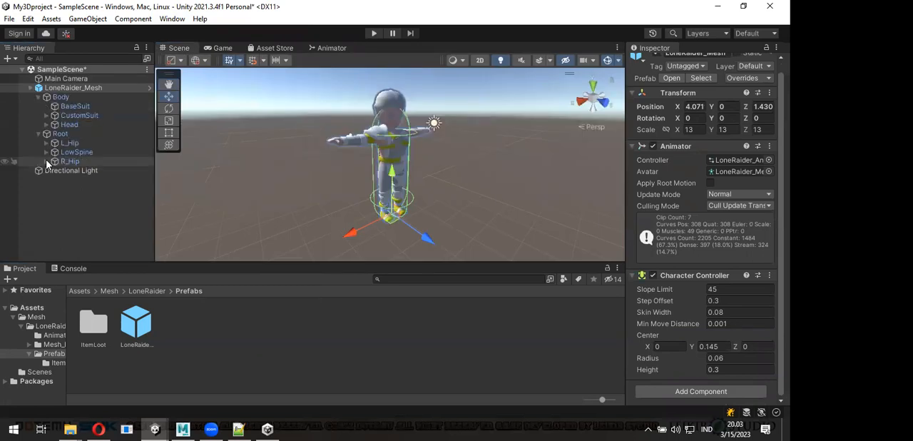
left_click(48, 162)
left_click(47, 161)
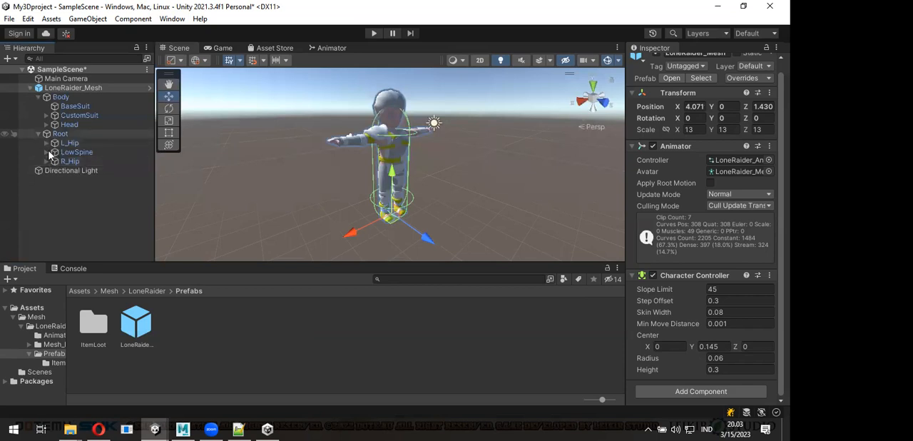
left_click(47, 152)
left_click(55, 162)
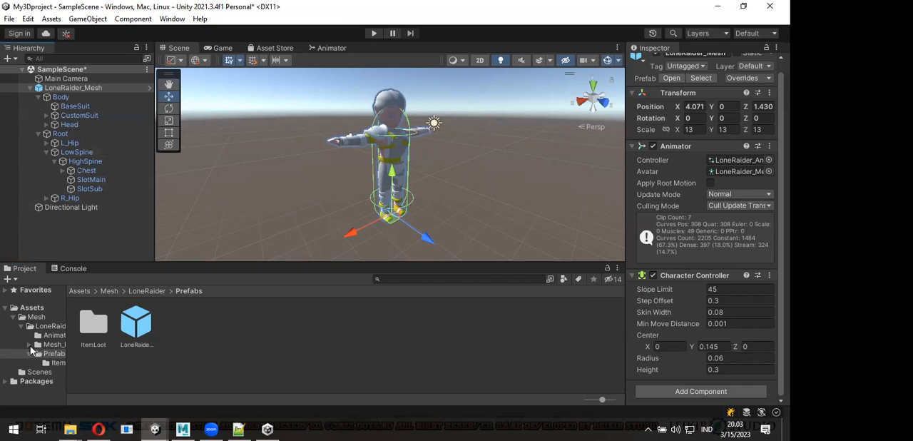
- Check the ItemLoot prefabs and open the Equipment folder inside Mesh_FBX
double_click(91, 325)
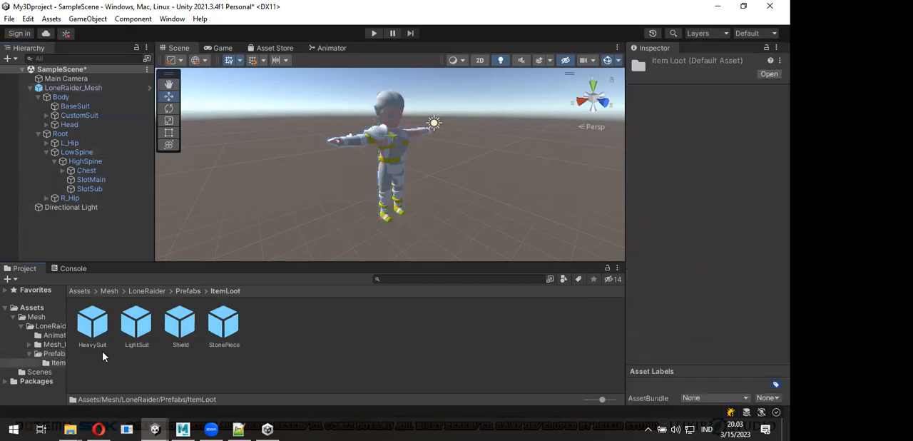
left_click_drag(227, 330, 314, 237)
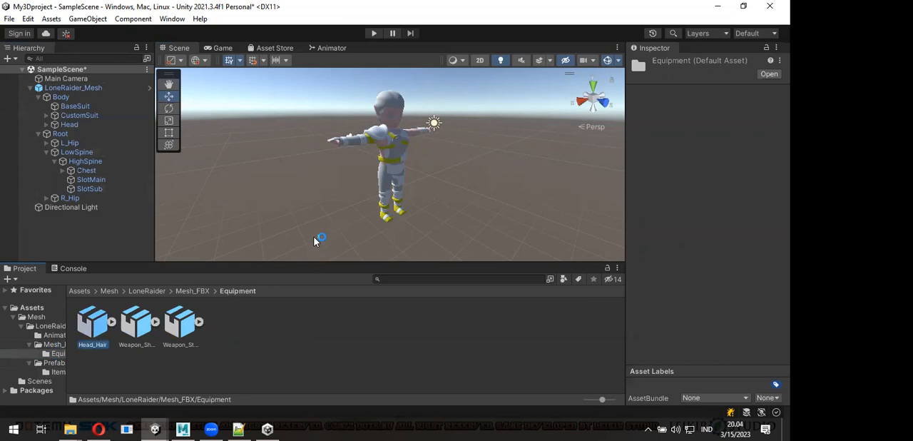
left_click(533, 182)
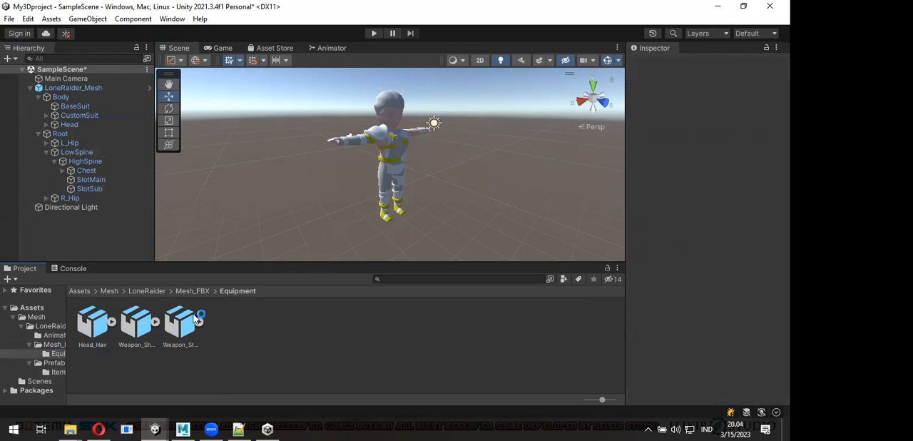
- Try to attach the Weapon_Stick model to the character's weapon slot
left_click_drag(187, 327, 194, 283)
left_click_drag(104, 189, 101, 181)
left_click(495, 169)
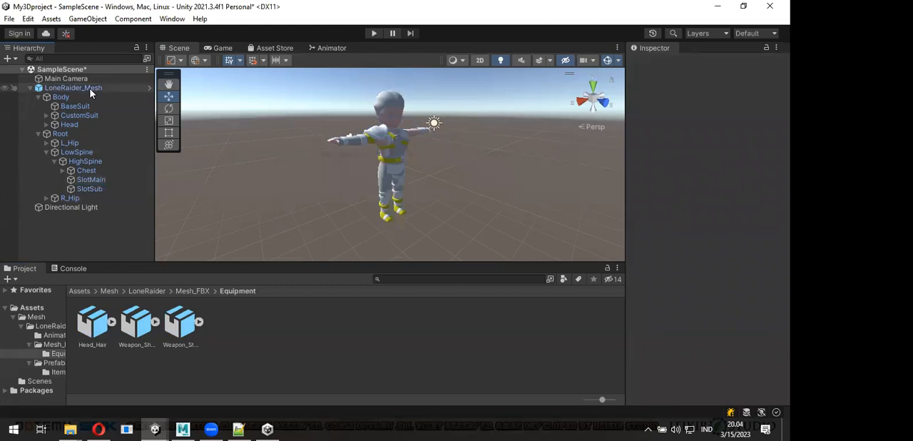
- Unpack the LoneRaider_Mesh prefab instance in the scene
right_click(91, 93)
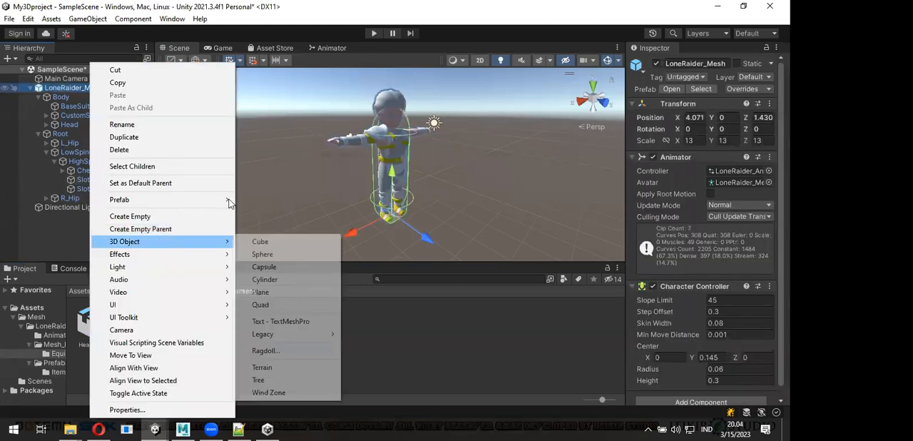
mouse_move(230, 203)
left_click(299, 262)
- Attach the Weapon_Stick model as a child of SlotMain and reset its position to 0, 0, 0
left_click_drag(166, 329, 98, 185)
left_click_drag(516, 192, 221, 145, "alt")
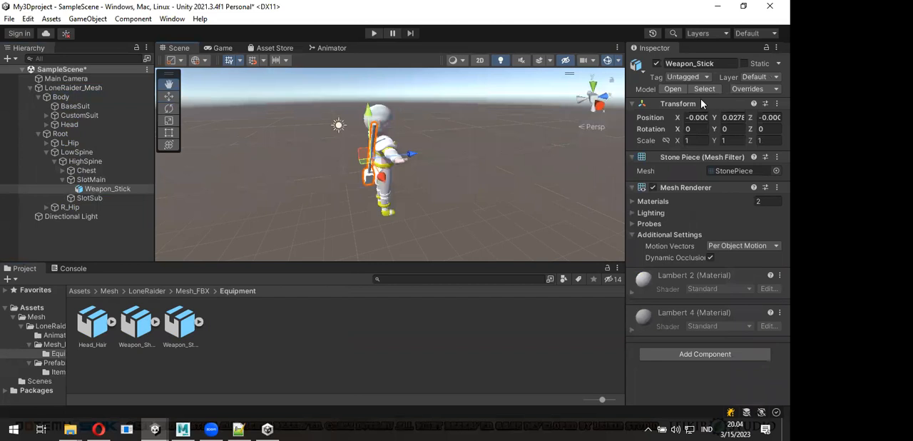
right_click(742, 108)
left_click_drag(377, 157, 361, 172, "alt")
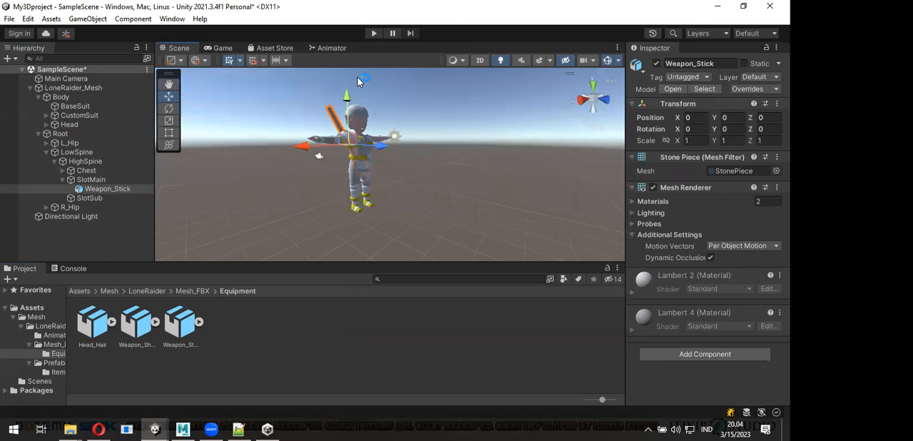
- Run the scene in play mode, examine the animated character and its stick from several angles in the Scene view, and stop playback
key("ctrl+p")
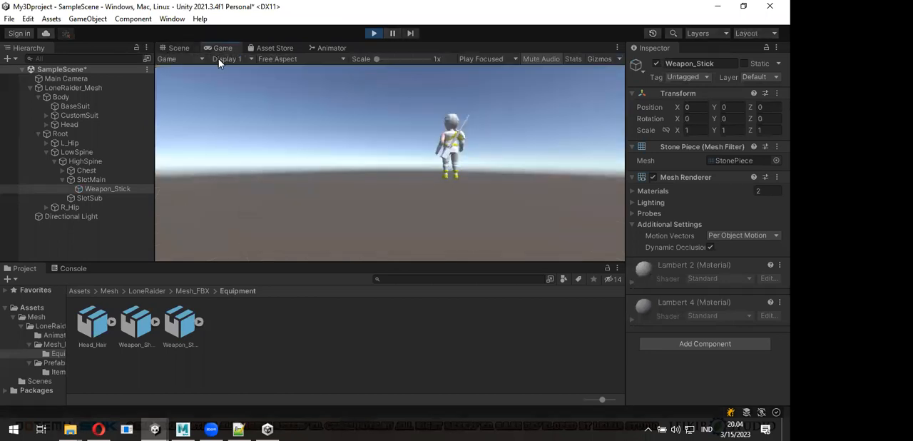
left_click(175, 49)
middle_click_drag(380, 148, 437, 173)
left_click_drag(421, 176, 442, 201, "alt")
left_click(52, 344)
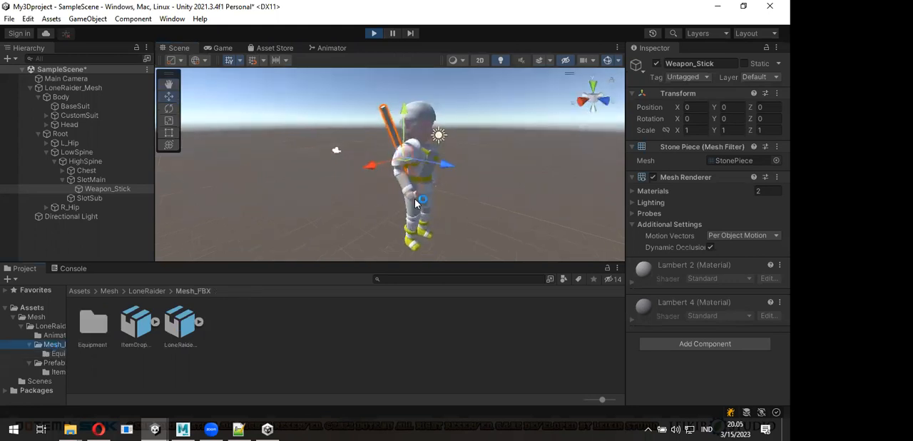
left_click_drag(494, 220, 427, 210, "alt")
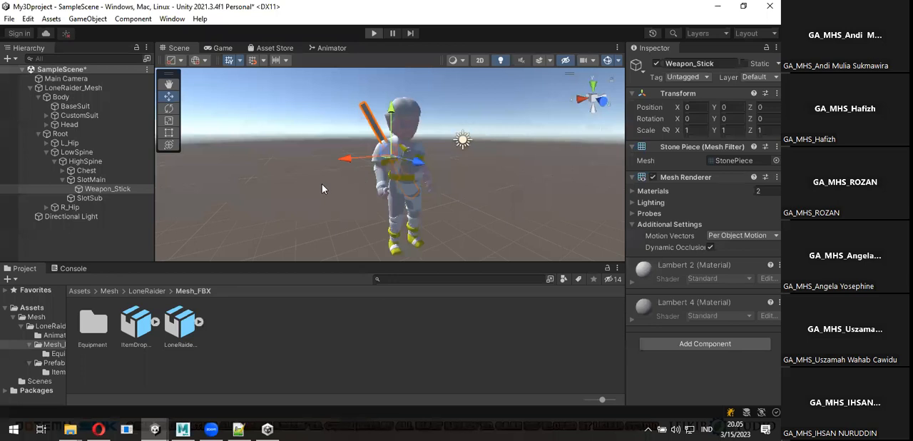
left_click_drag(264, 195, 336, 195, "alt")
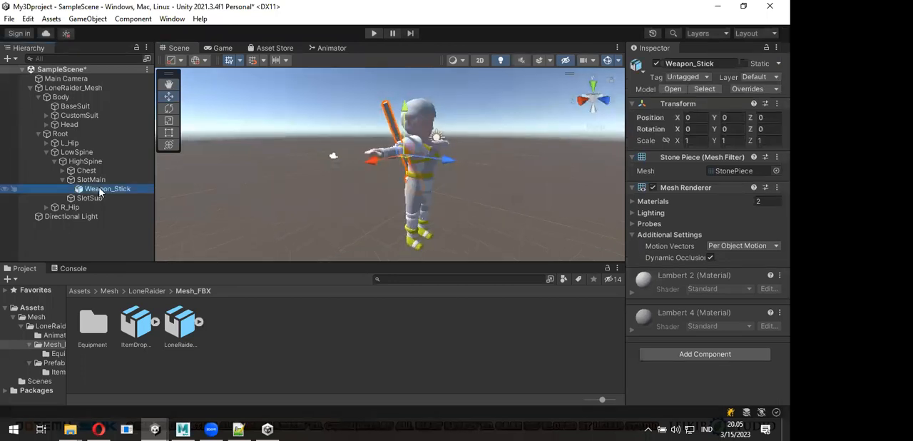
- Delete the Weapon_Stick object from the character's SlotMain
key("Delete")
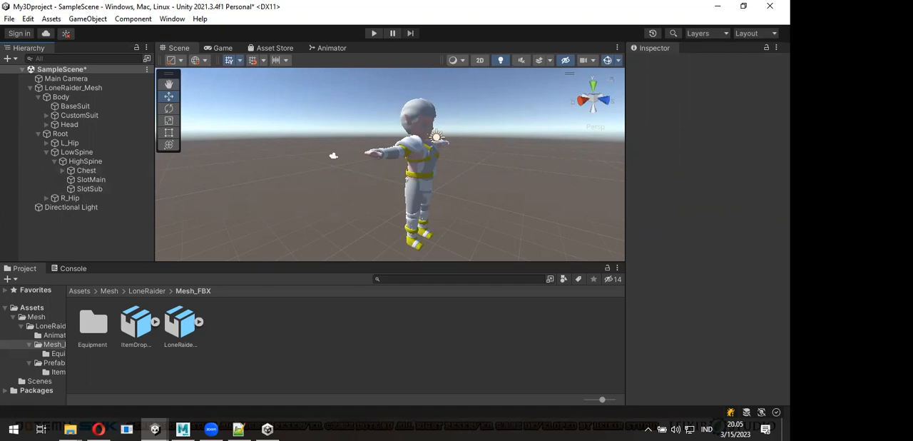
- Switch to File Explorer and bring the LoneRaider.unitypackage file in the GitHub folder into full view
key("alt+Tab")
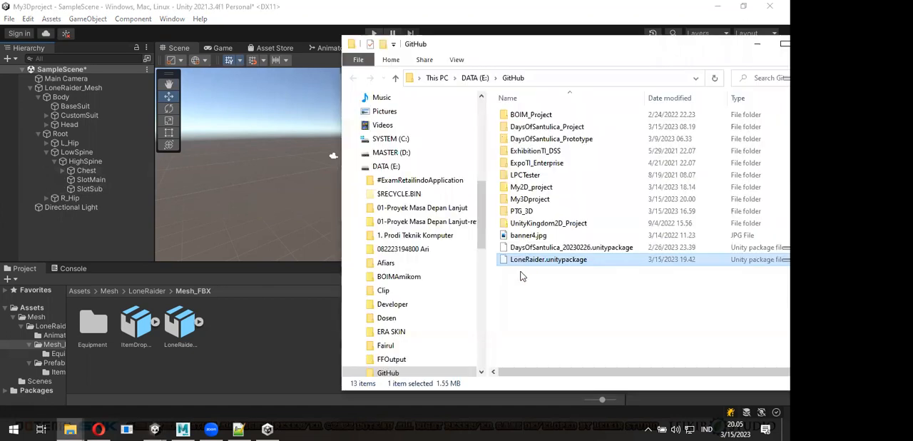
double_click(571, 262)
left_click_drag(617, 54, 457, 77)
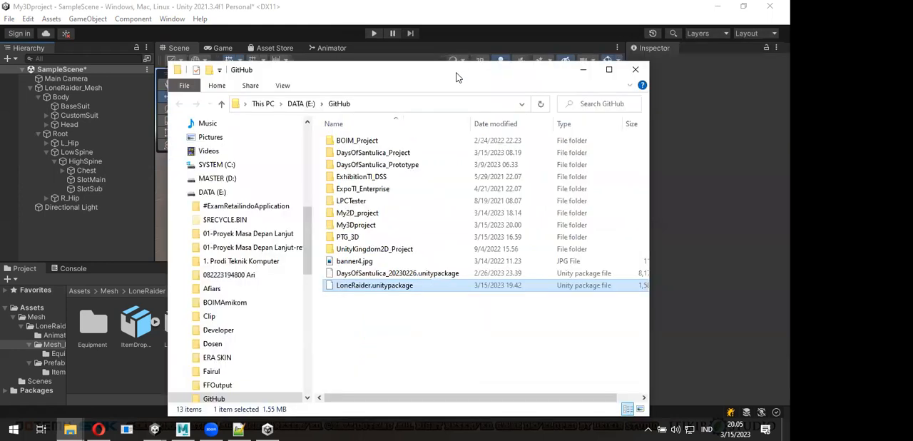
left_click_drag(456, 63, 460, 105)
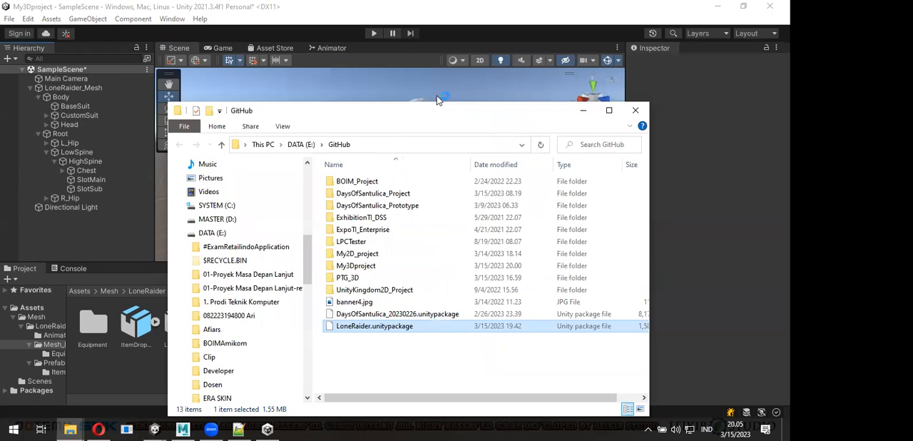
left_click_drag(420, 116, 438, 98)
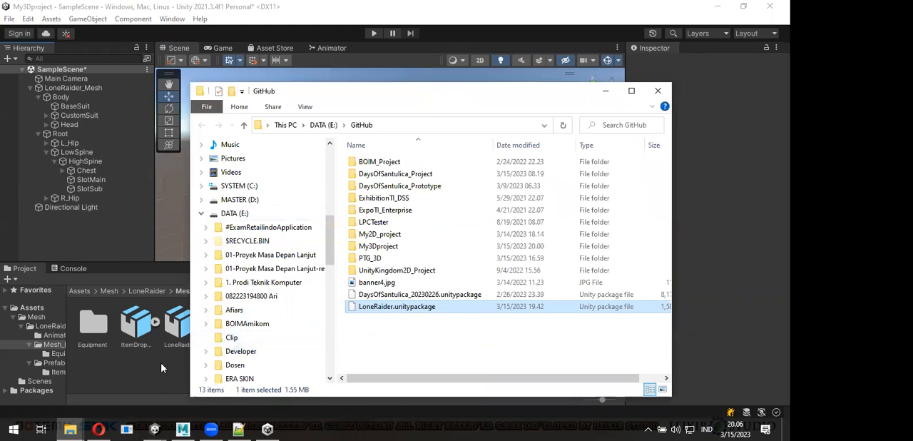
- Return to Unity and look through the meshes, materials and animation clips contained in the LoneRaider_Mesh model
left_click(179, 340)
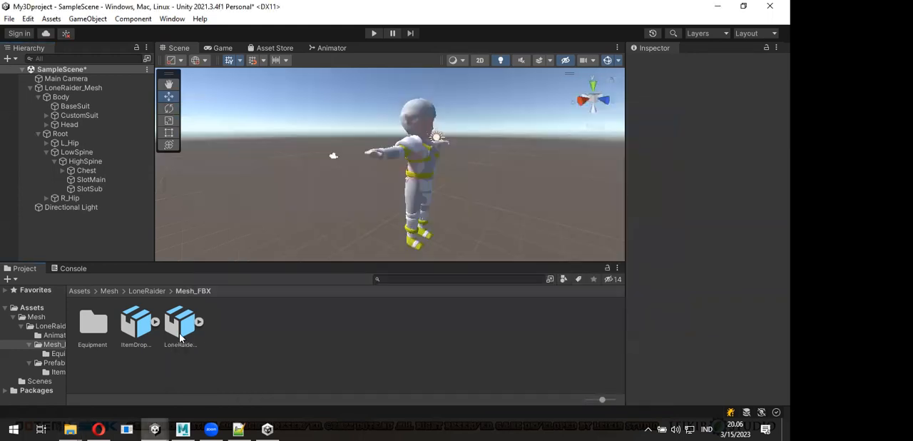
left_click(202, 325)
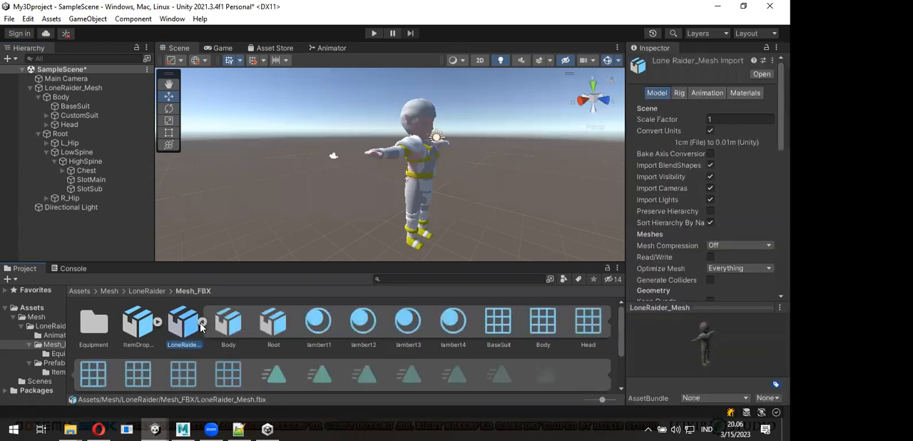
scroll(347, 353, "down", 1)
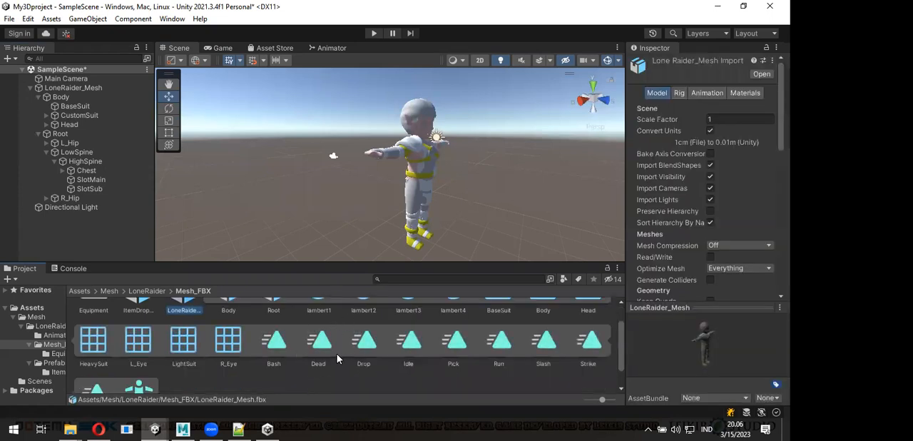
scroll(337, 354, "up", 1)
scroll(391, 348, "down", 1)
scroll(510, 190, "up", 3)
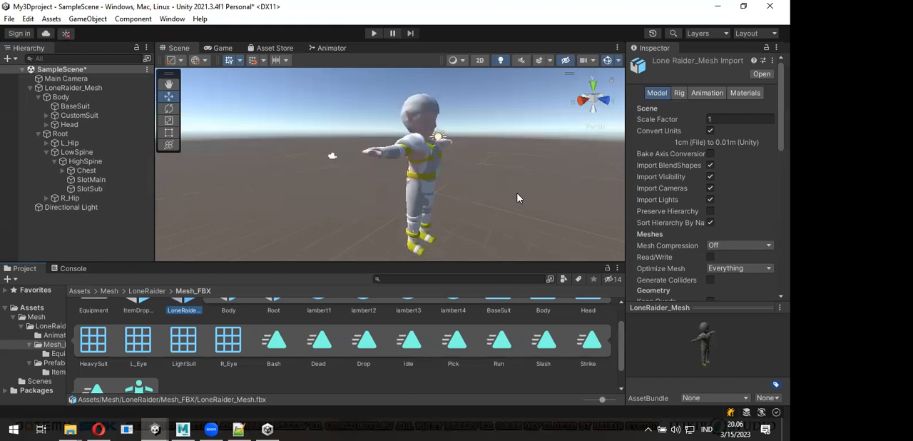
- Switch to the PTG_3D project to view its scene and Animator states, and return to My3Dproject
left_click_drag(511, 192, 493, 172, "alt")
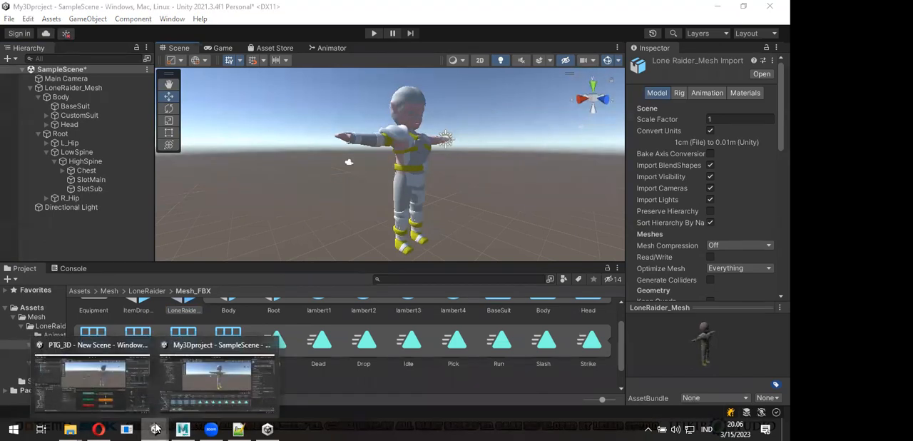
left_click(112, 354)
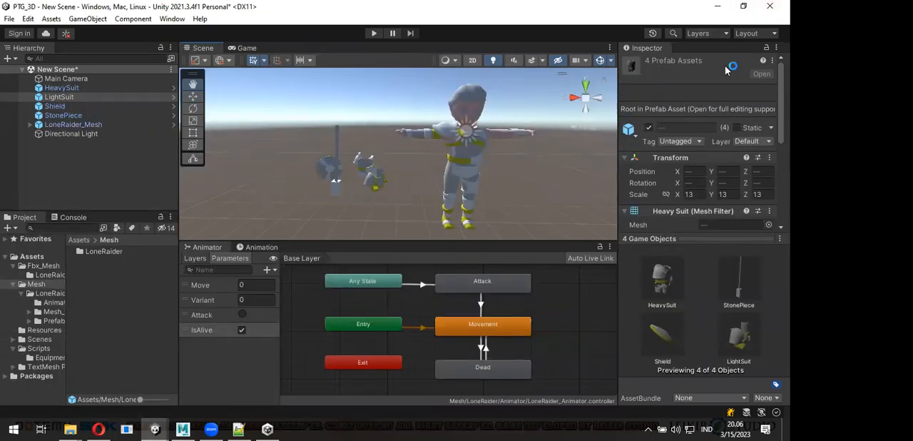
left_click(157, 429)
left_click(378, 239)
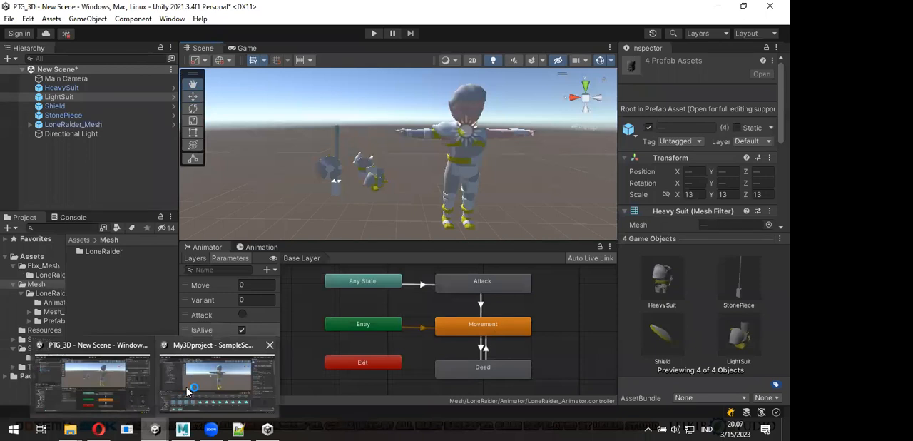
left_click(177, 404)
- Show the Mesh_FBX assets as a compact list and collapse the LoneRaider_Mesh contents
scroll(209, 339, "up", 1)
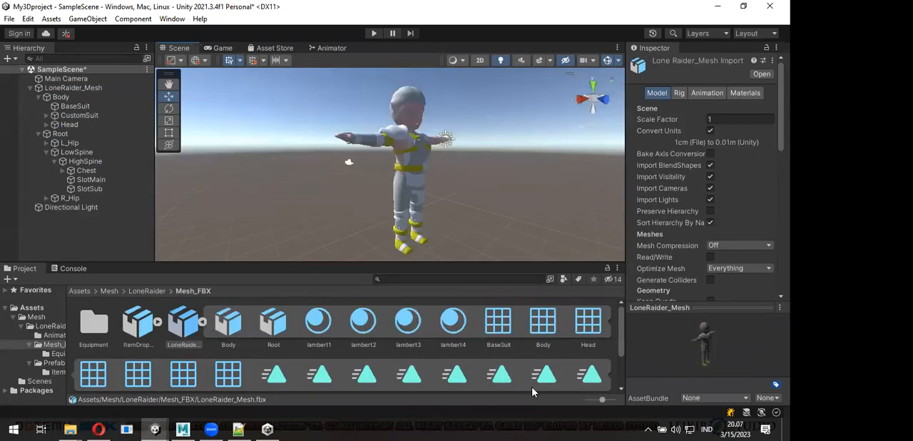
left_click_drag(603, 399, 581, 400)
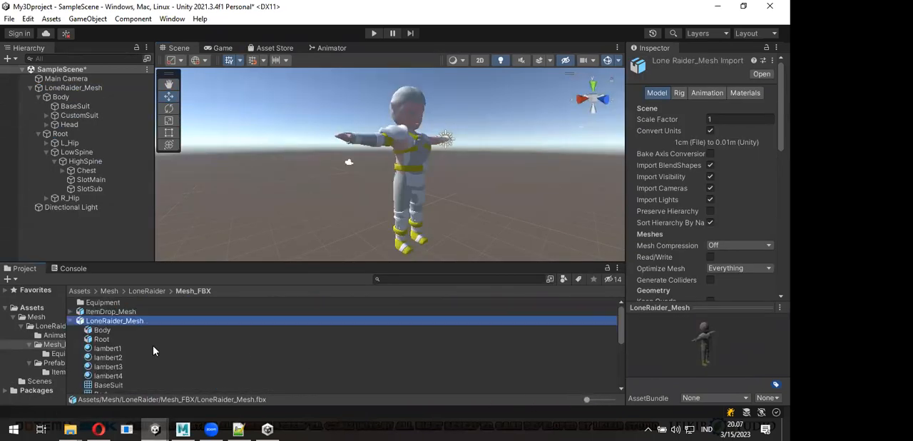
scroll(156, 349, "down", 3)
scroll(105, 337, "up", 3)
left_click(72, 321)
- Place the ItemDrop_Mesh model in the scene beside the character and set its scale to 13, 13, 13
left_click(108, 312)
left_click_drag(198, 271, 316, 246)
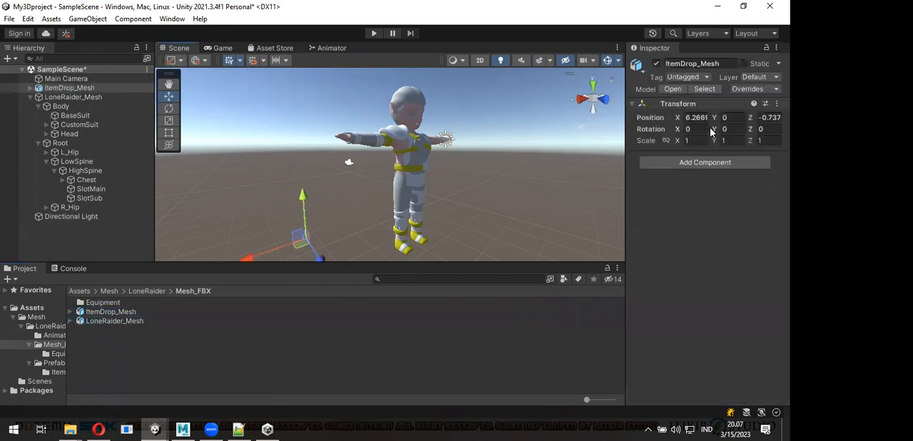
left_click(696, 141)
type("13")
key("Tab")
type("1")
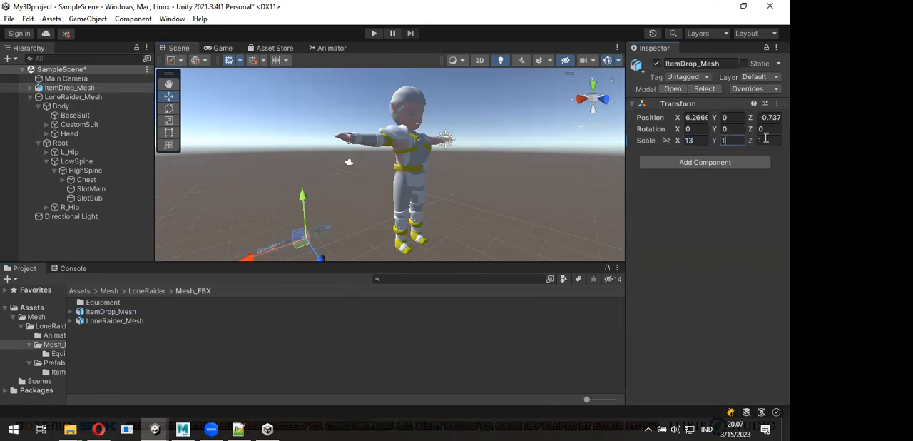
type("3")
key("Tab")
type("13")
left_click(329, 206)
- Hide the character's HeavySuit and LightSuit objects under CustomSuit in the Scene view
left_click_drag(327, 205, 401, 182, "alt")
left_click_drag(321, 186, 305, 169, "alt")
scroll(480, 165, "down", 3)
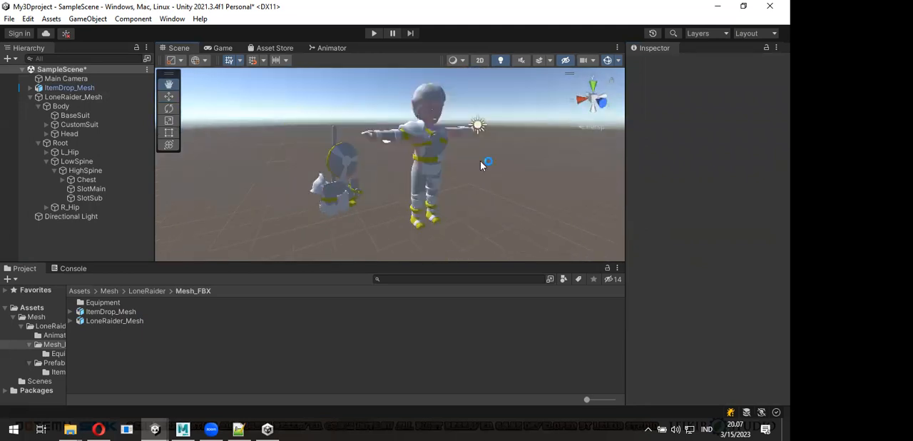
left_click_drag(454, 178, 470, 168, "alt")
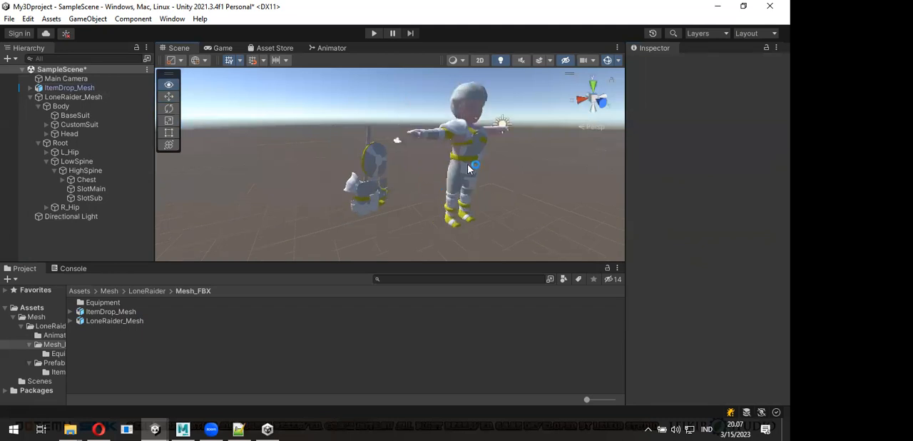
left_click(85, 135)
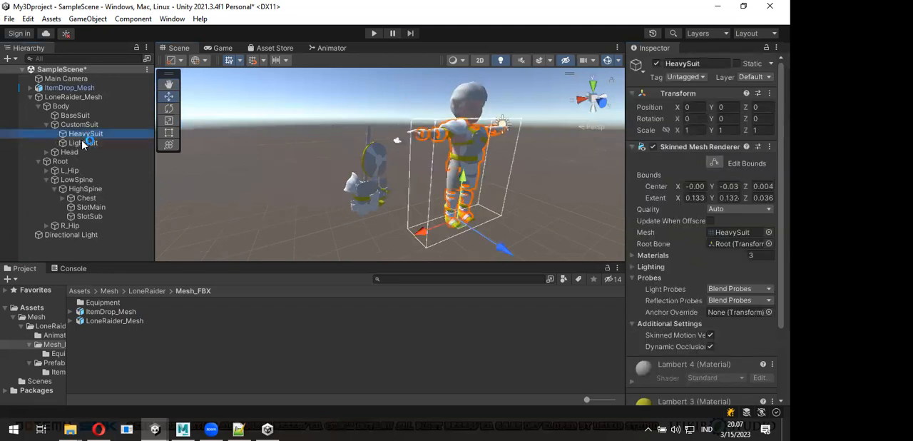
left_click(395, 191)
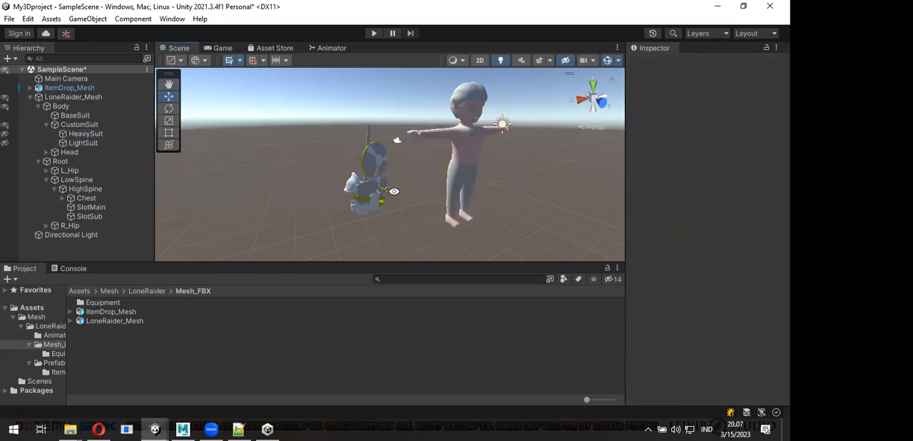
- Undock the Scene view into its own window and maximize it
left_click_drag(450, 217, 385, 156, "alt")
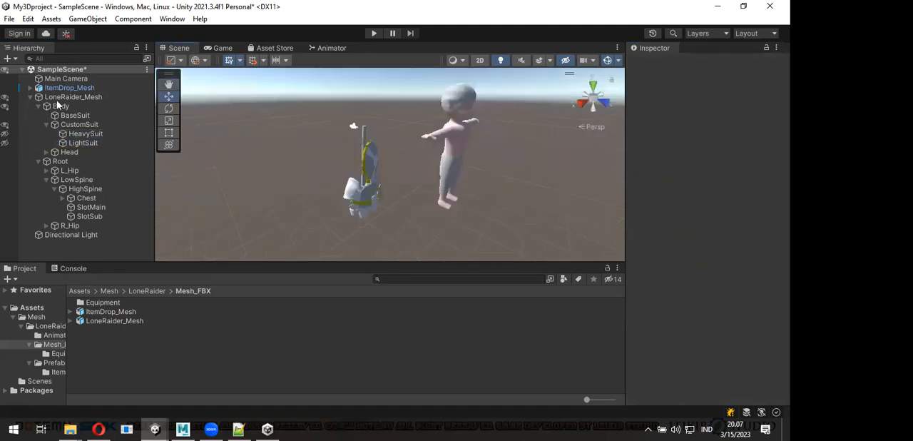
left_click_drag(496, 224, 383, 189)
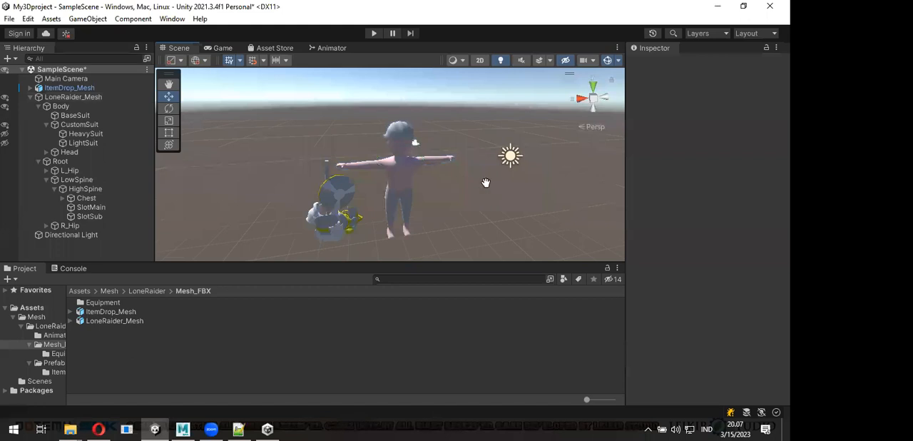
mouse_move(485, 180)
left_mouse_down("alt")
mouse_move(475, 204)
mouse_move(492, 172)
left_mouse_up("alt")
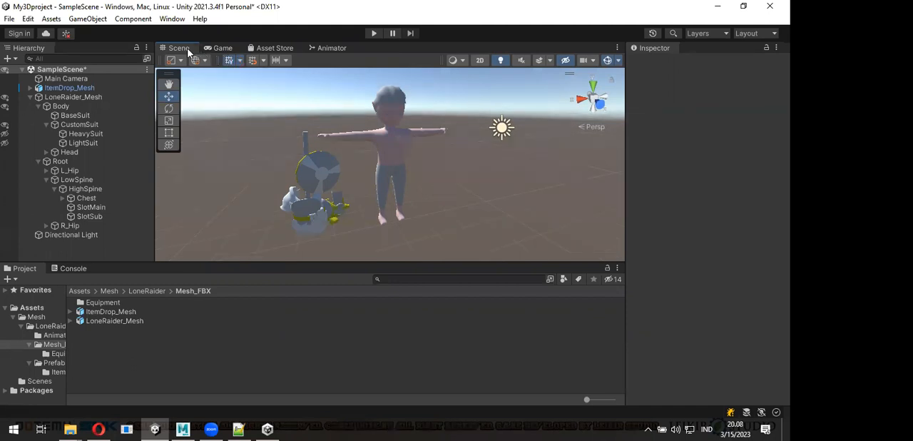
left_click_drag(281, 126, 547, 72)
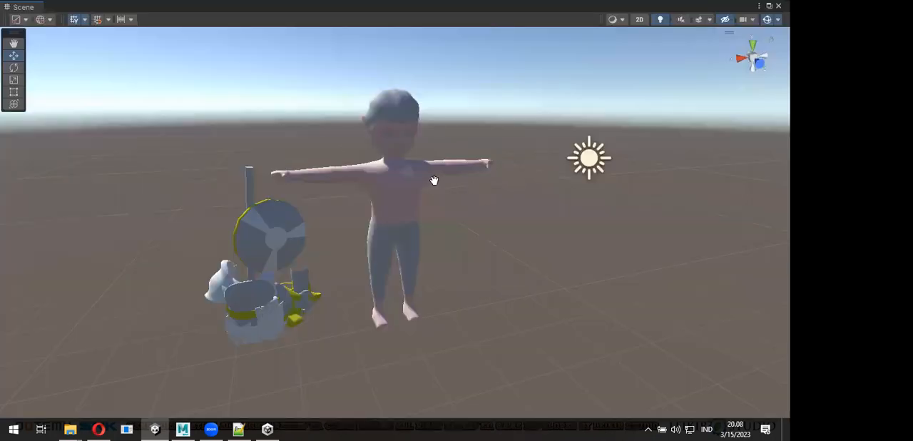
left_click_drag(433, 180, 364, 241, "alt")
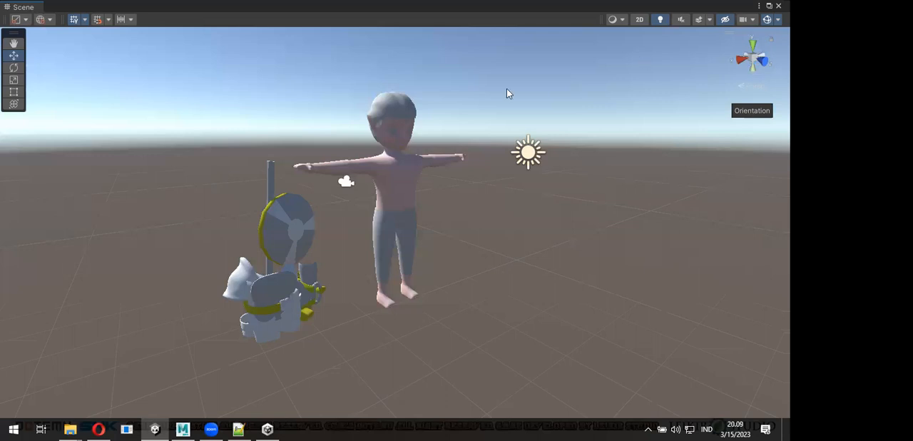
- Examine the unsuited character and the dropped equipment models up close from several angles in the enlarged Scene view
scroll(389, 170, "up", 1)
scroll(389, 183, "up", 1)
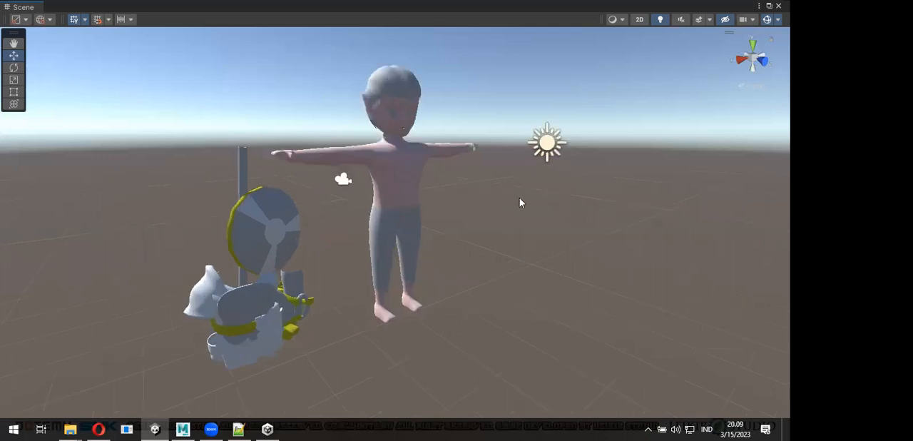
left_click(453, 201)
left_click_drag(458, 207, 506, 225, "alt")
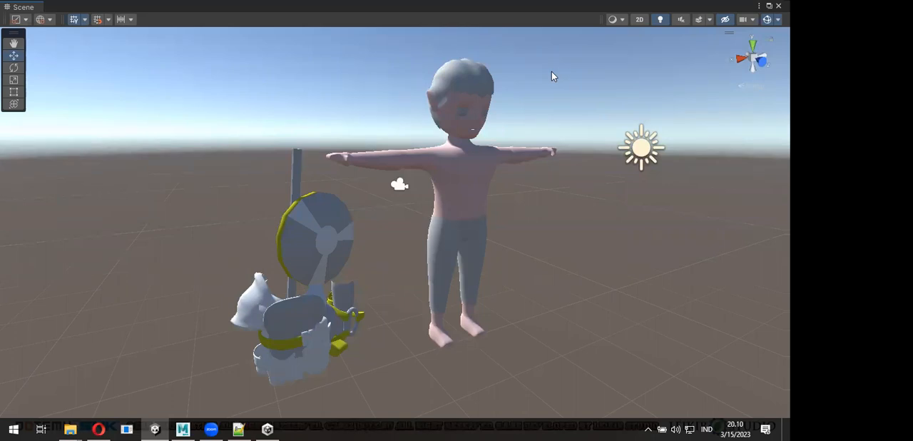
scroll(540, 135, "up", 2)
scroll(540, 135, "down", 1)
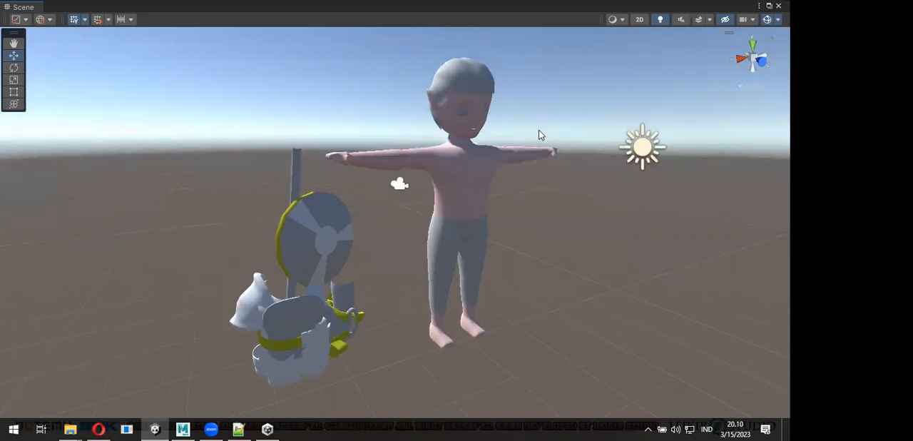
left_click_drag(510, 151, 448, 308, "alt")
middle_click_drag(448, 308, 449, 289)
key("w")
key("alt+Tab")
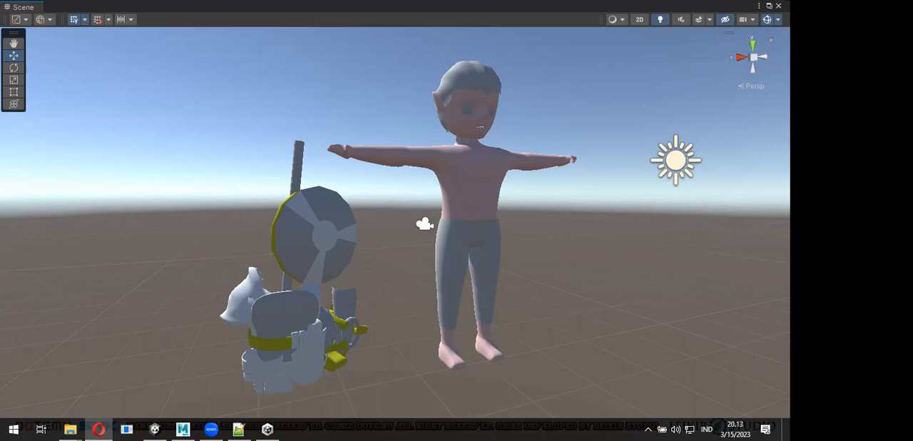
left_click(434, 114)
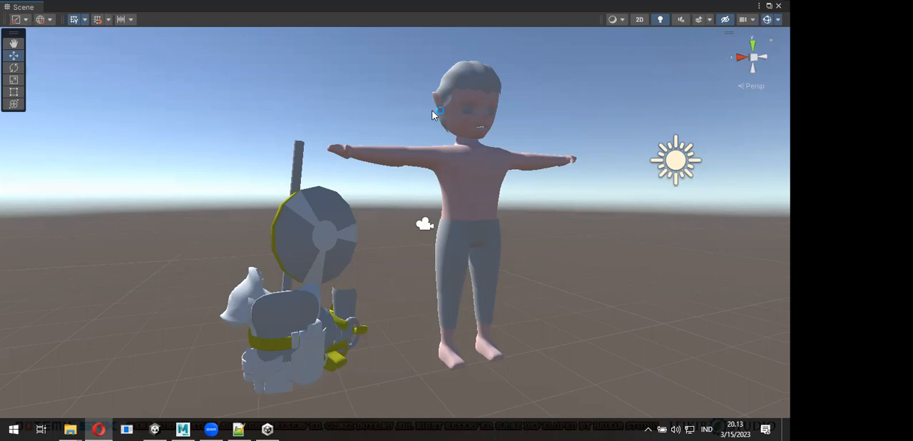